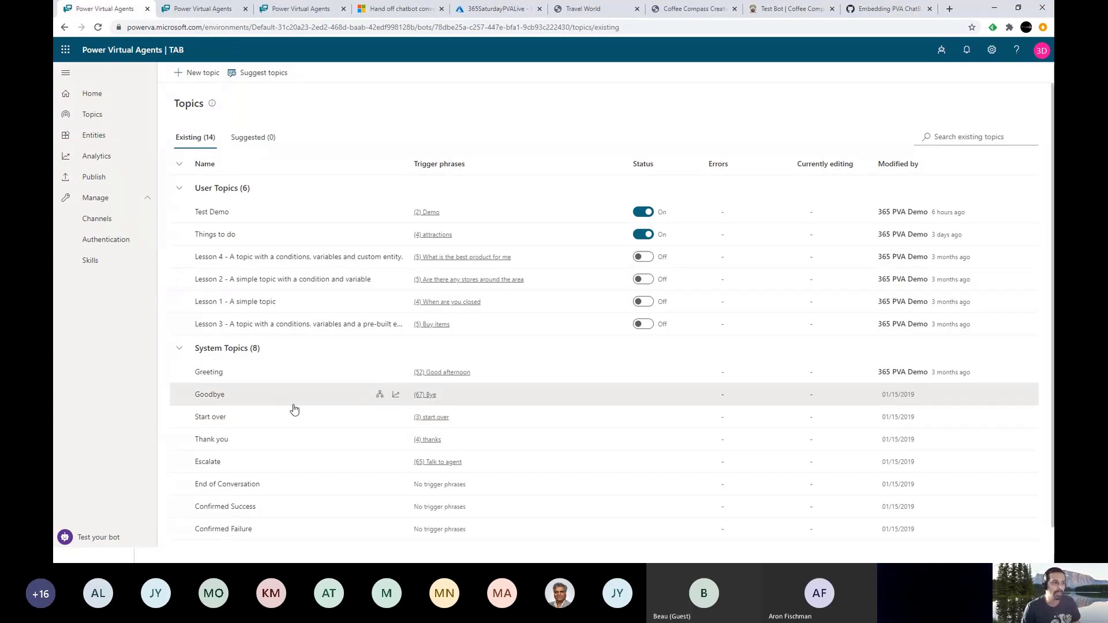
- Open the Greeting topic in the authoring canvas from the Topics list
scroll(294, 409, "down", 1)
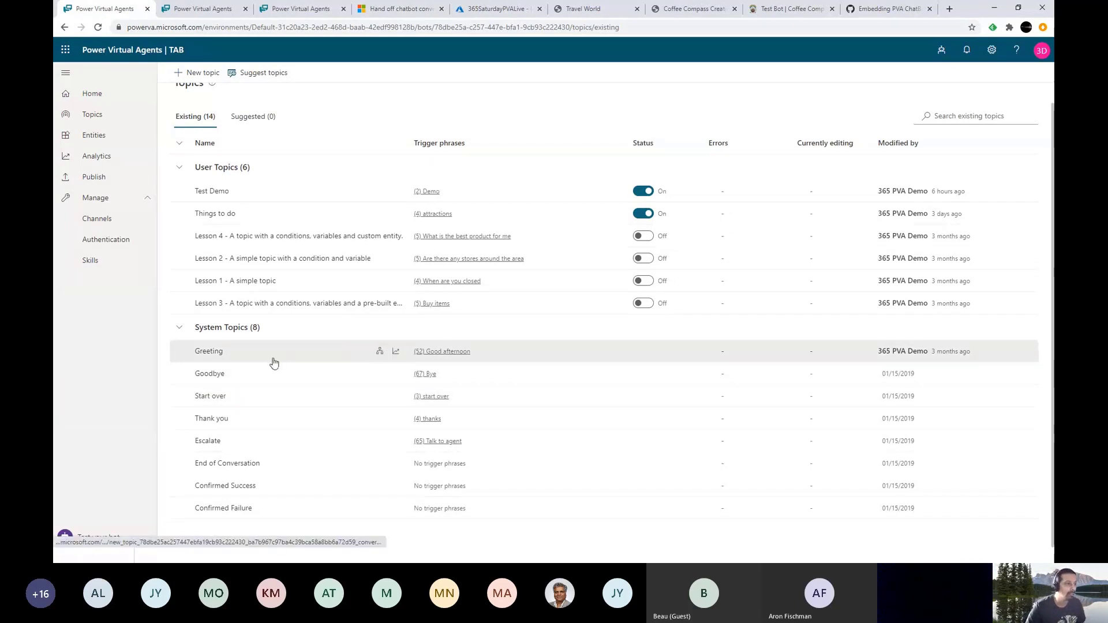
left_click(380, 352)
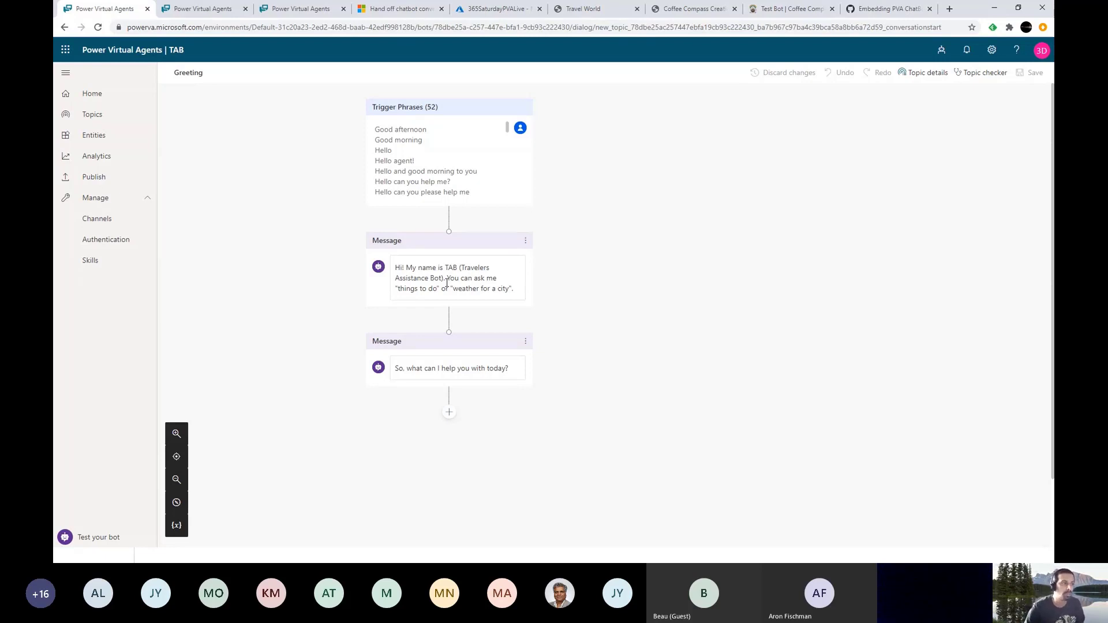
- After reviewing the Greeting messages, return to the Topics list of 14 topics
left_click(115, 116)
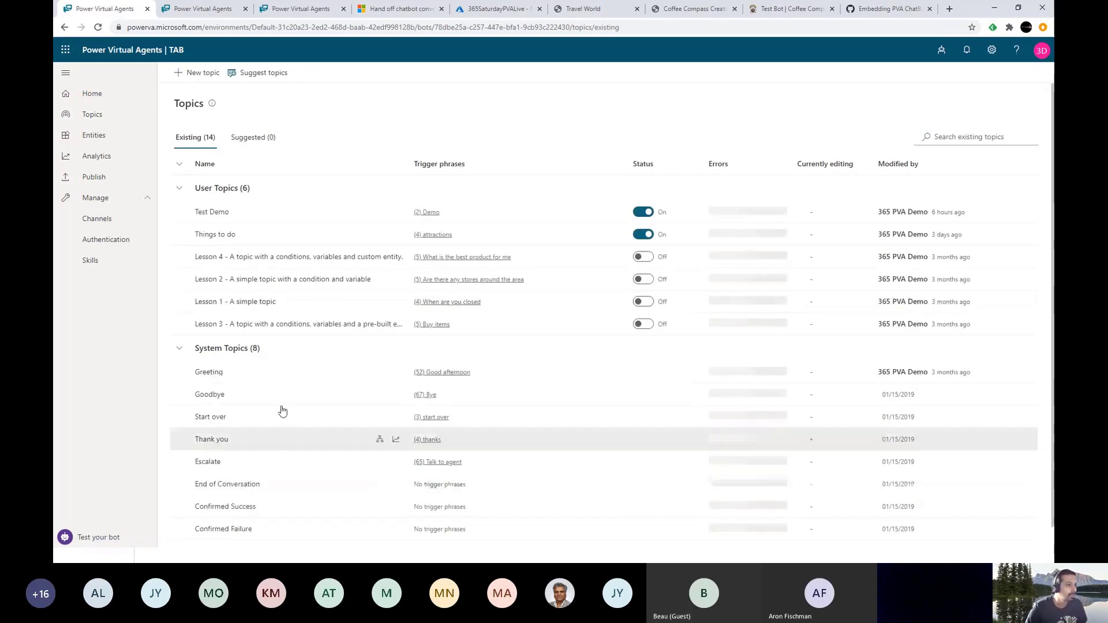
scroll(280, 458, "down", 1)
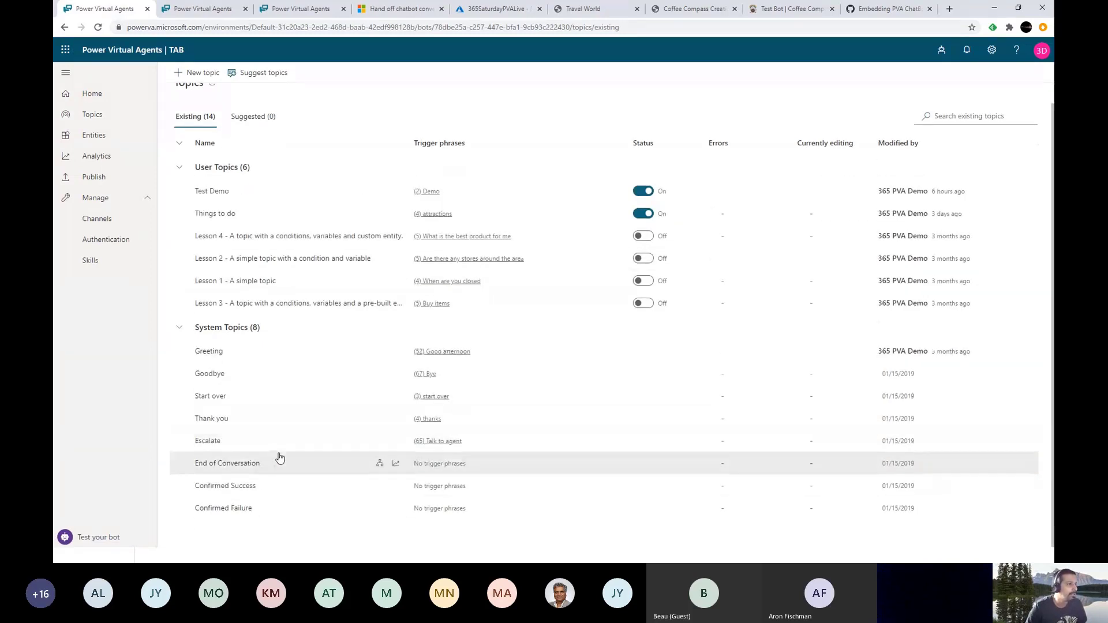
scroll(278, 456, "up", 1)
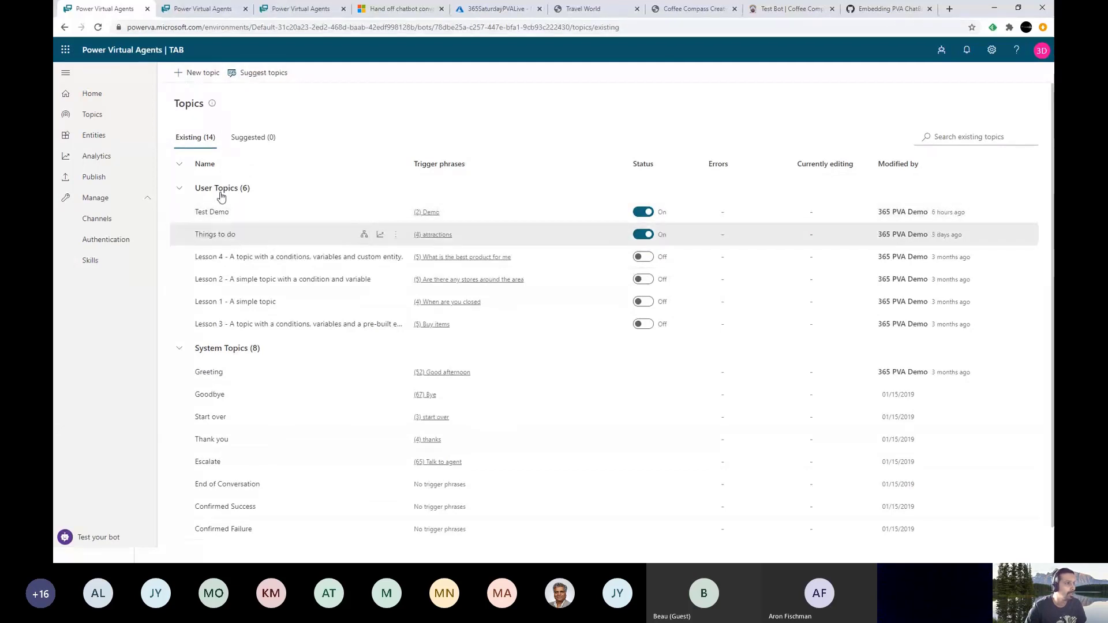
left_click(210, 77)
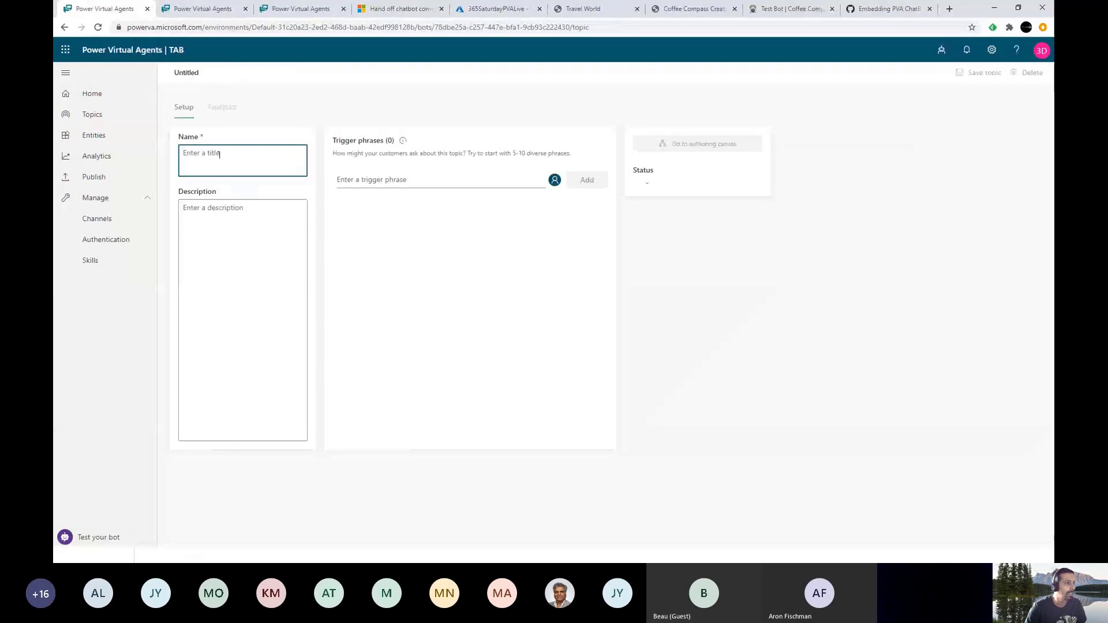
left_click(425, 180)
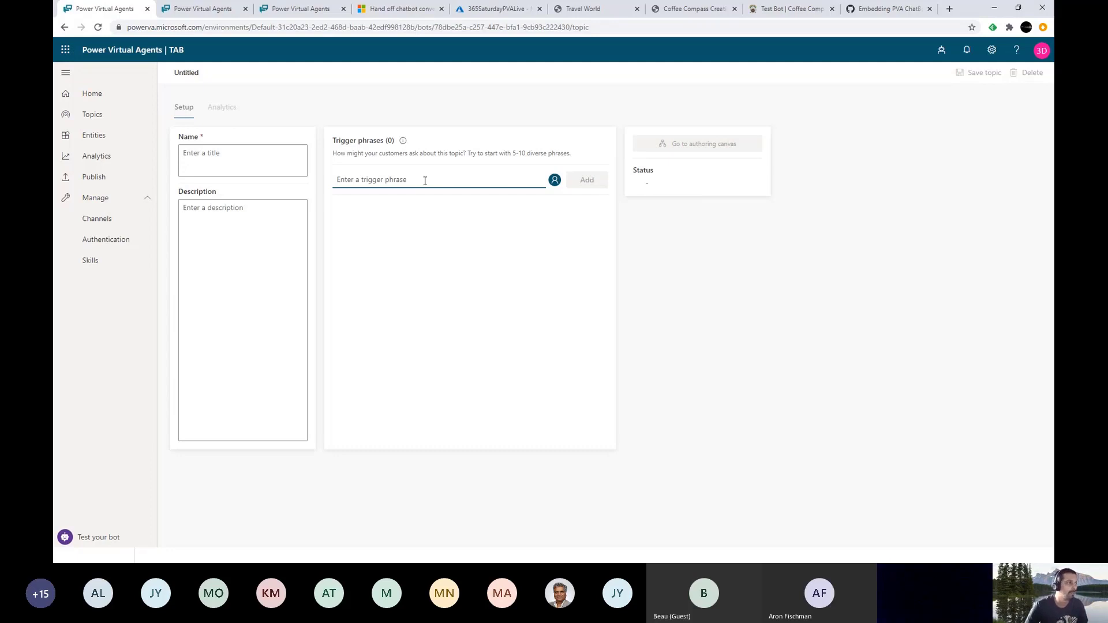
left_click(112, 117)
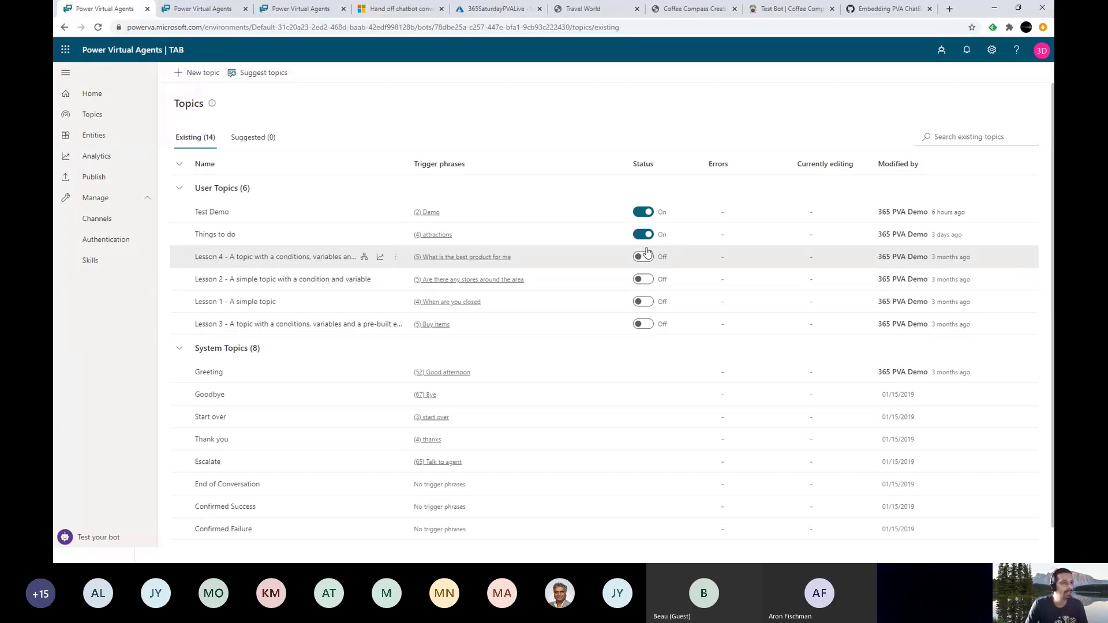
left_click(217, 305)
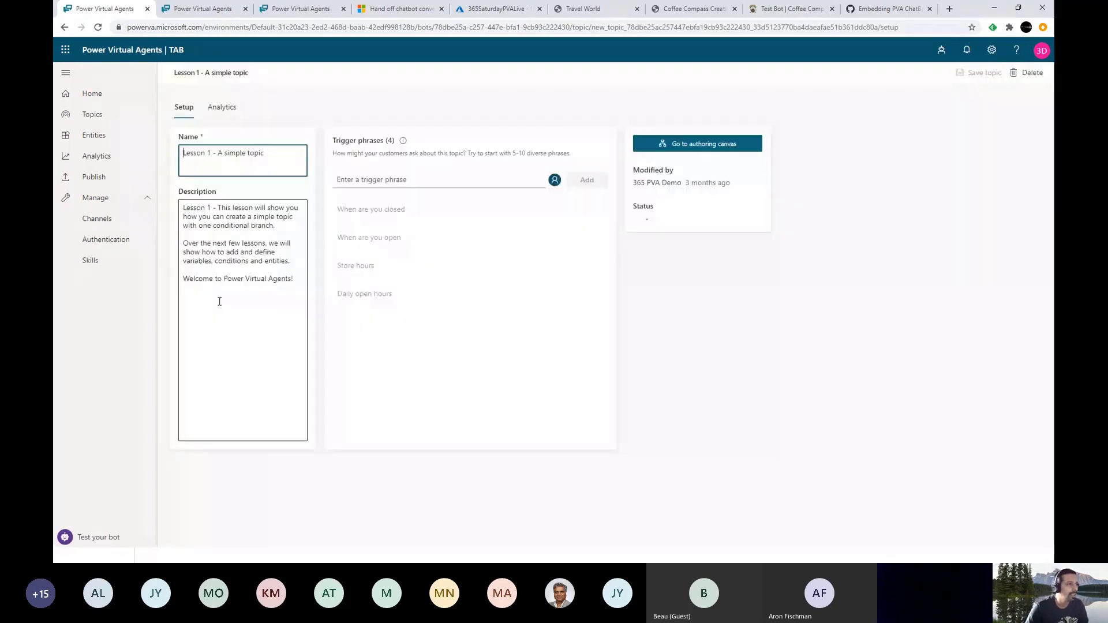
left_click(713, 144)
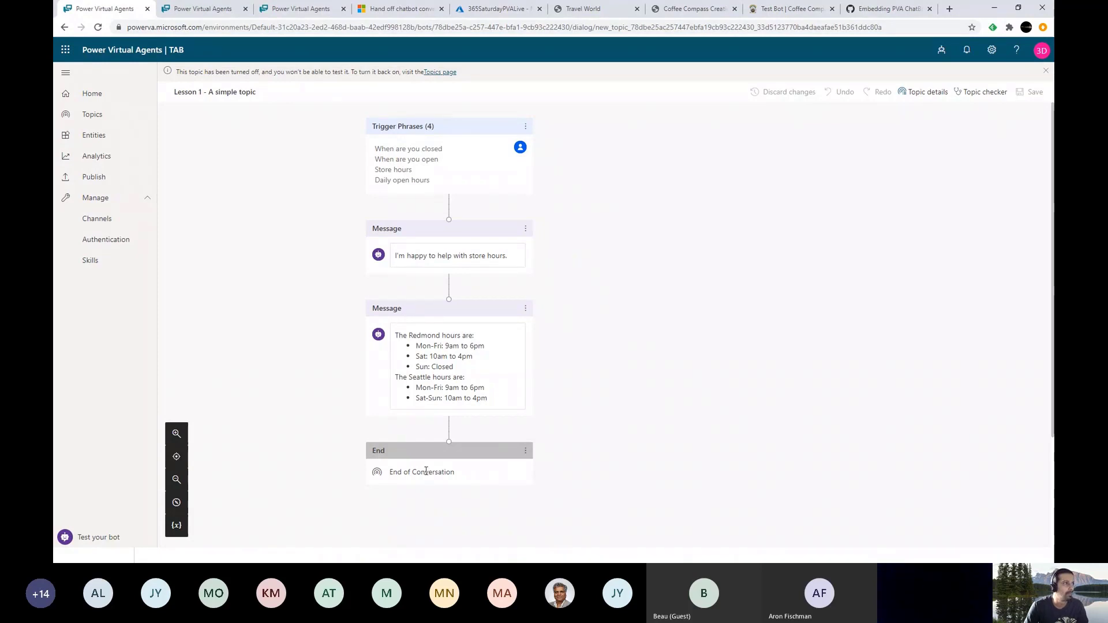
left_click(118, 116)
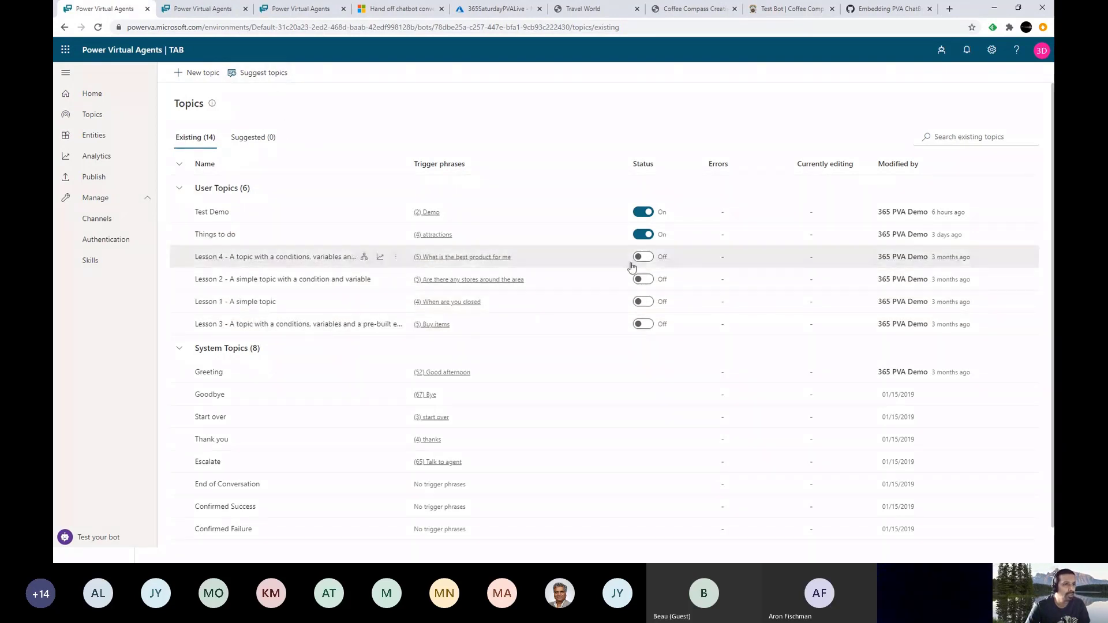
- Open Things to do in the authoring canvas and scroll through its New York, Paris and London branches
left_click(226, 242)
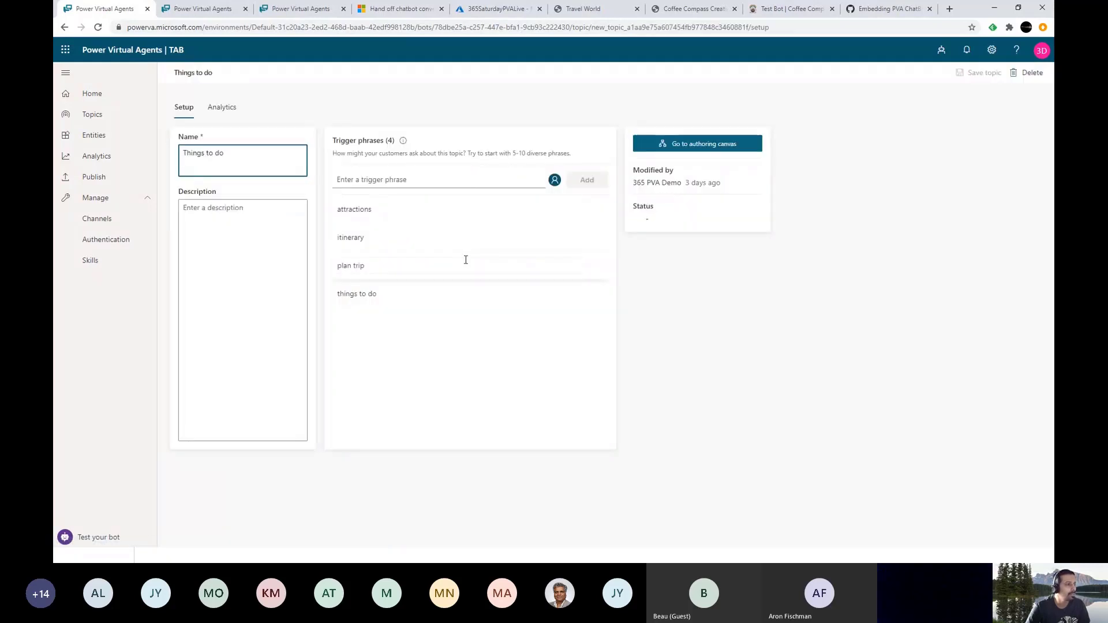
left_click(720, 150)
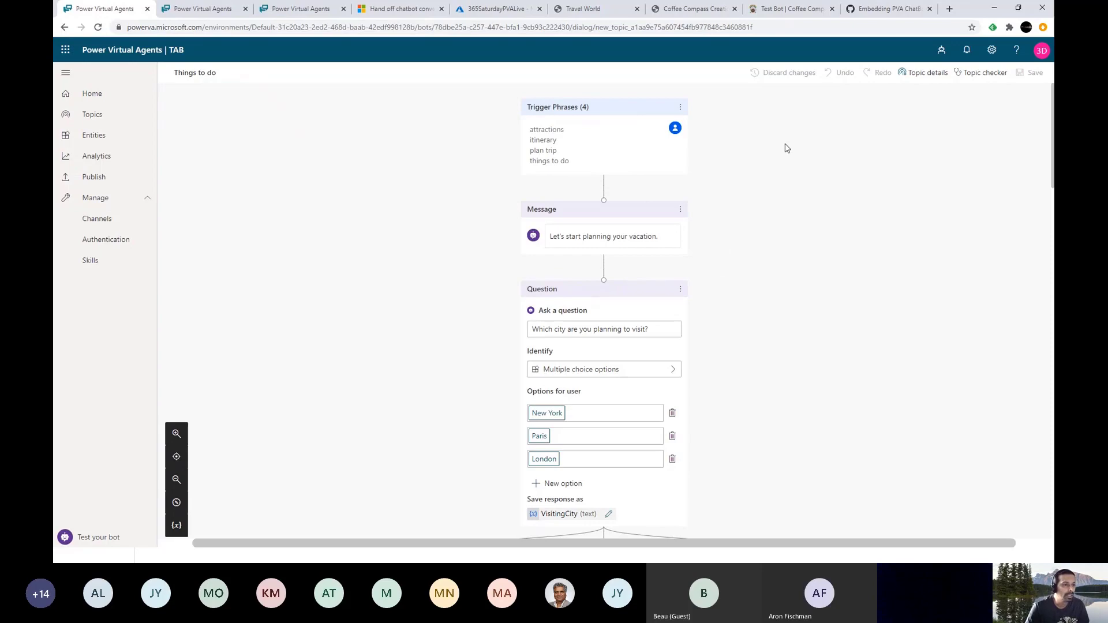
scroll(785, 148, "down", 2)
scroll(785, 148, "down", 14)
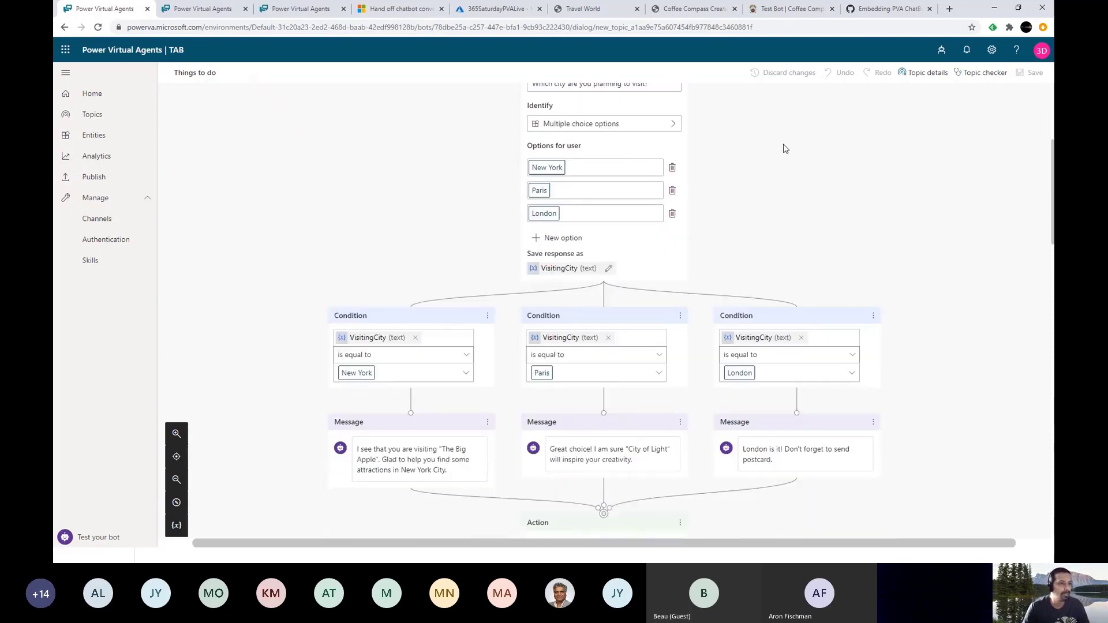
scroll(785, 148, "down", 10)
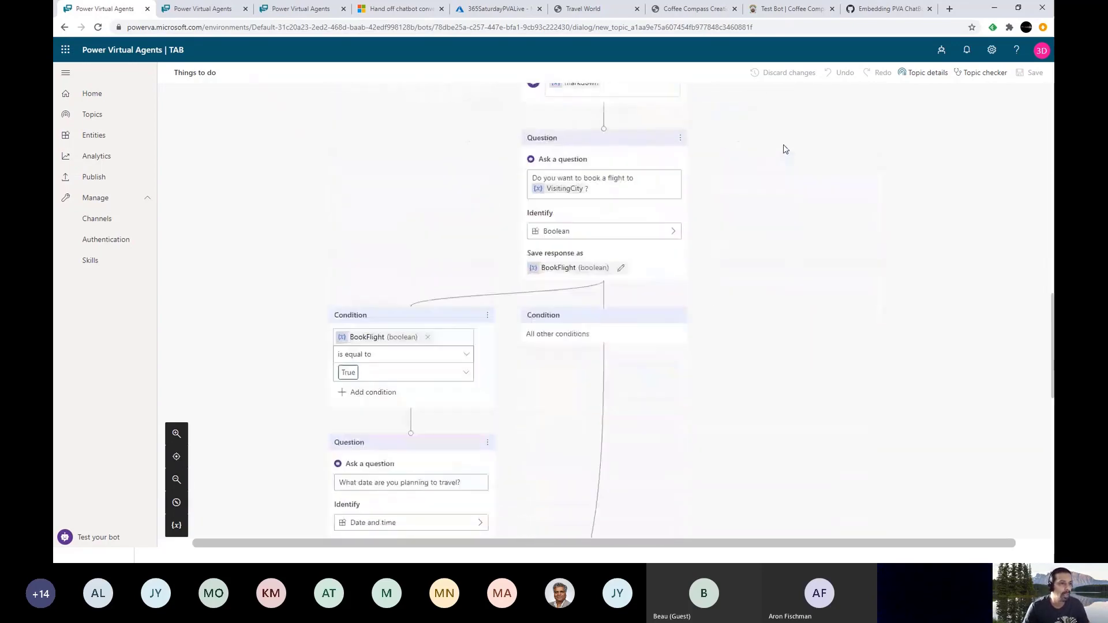
scroll(784, 144, "up", 15)
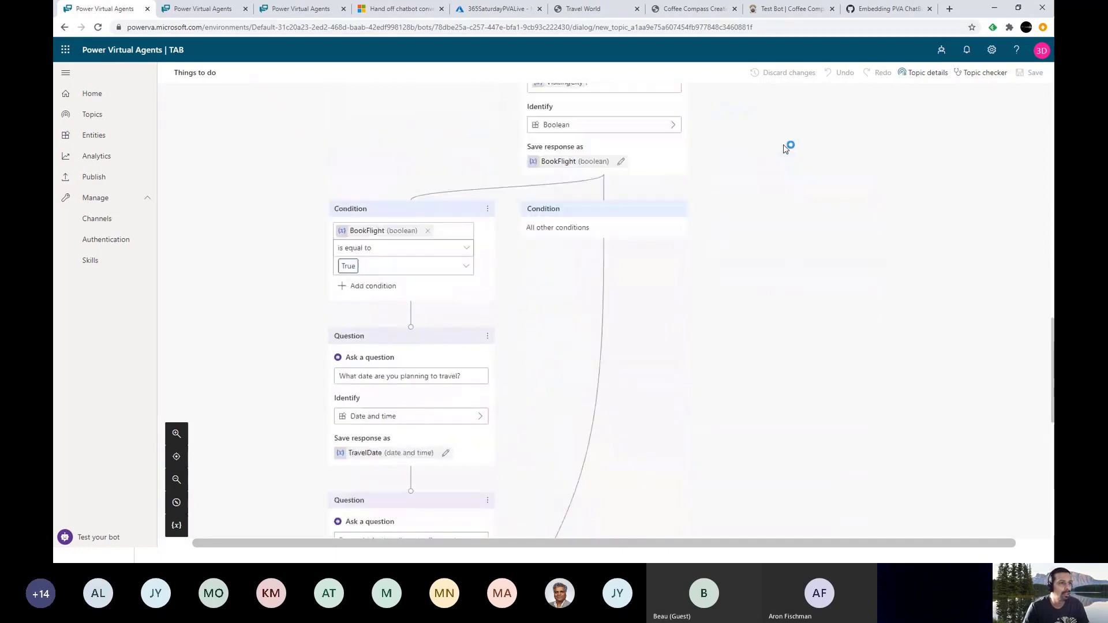
scroll(784, 144, "up", 5)
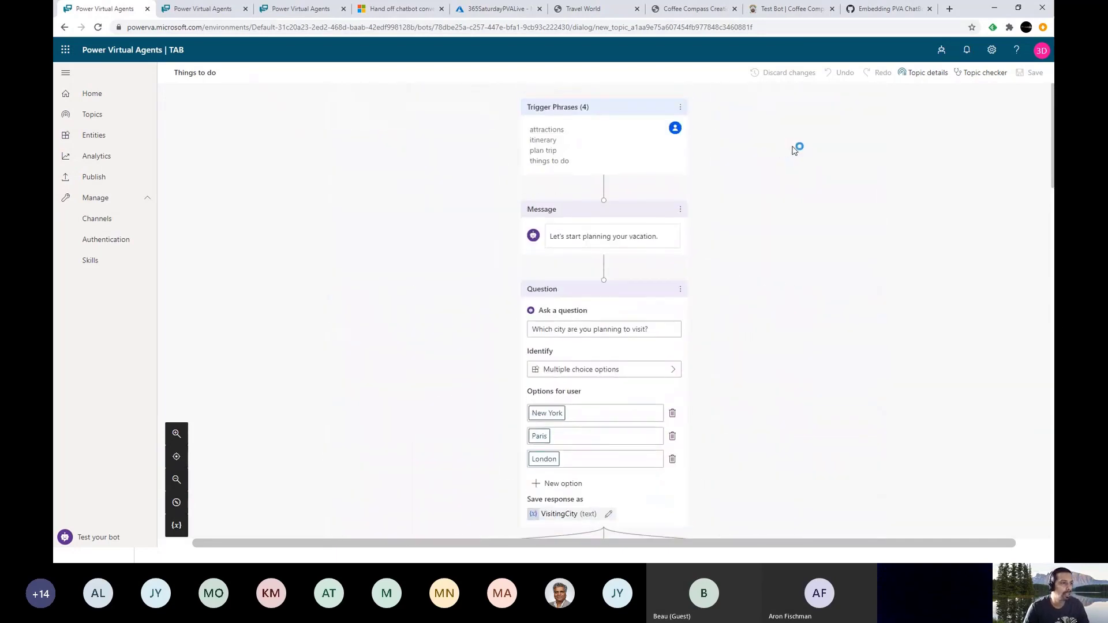
- Start a test chat and send the message 'attractions'
left_click(105, 542)
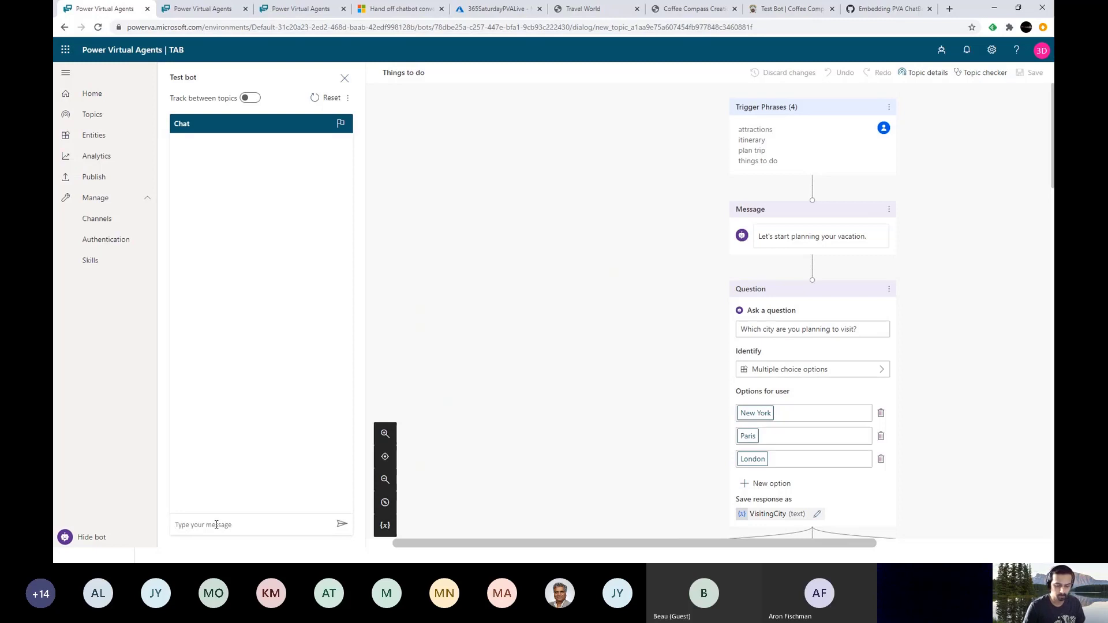
type("attract")
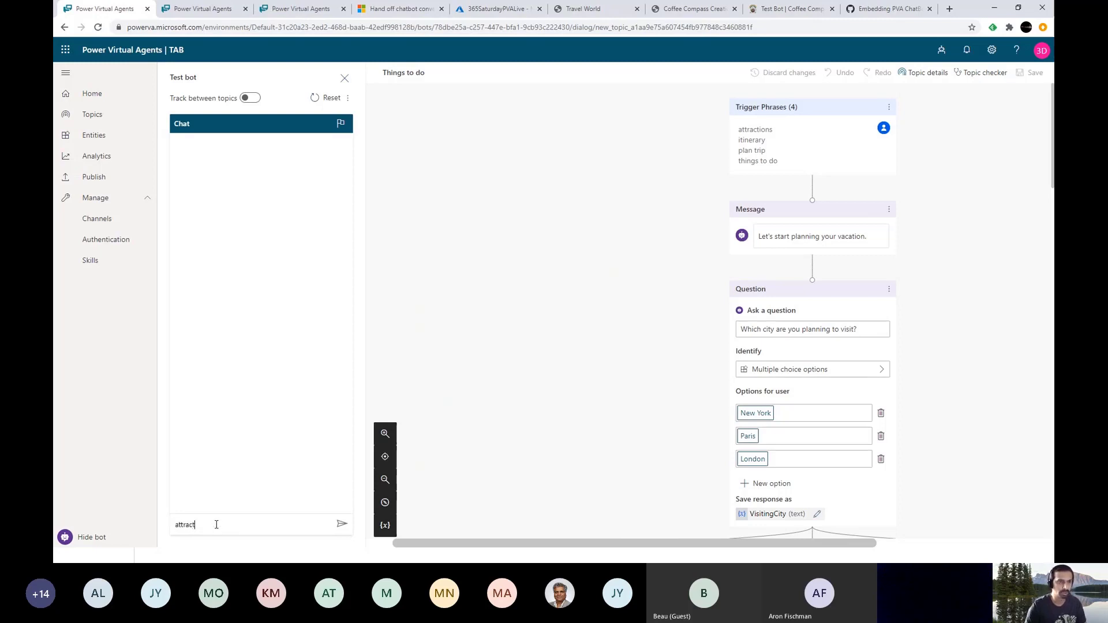
type("ions")
key("Return")
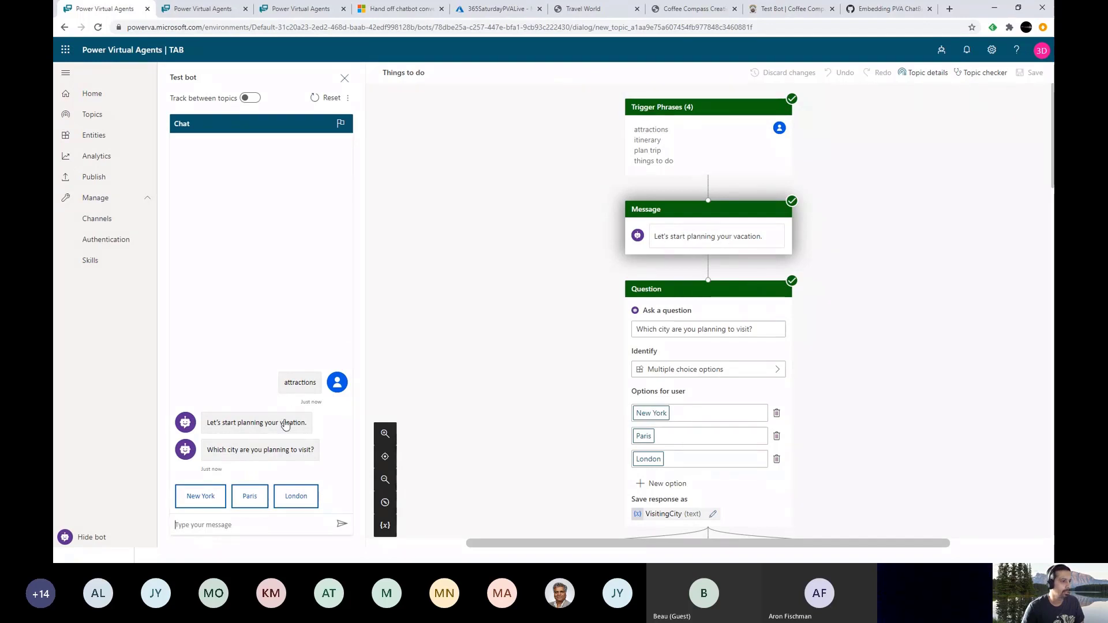
- Choose New York and read the bot's Top 3 Attractions reply
scroll(719, 306, "down", 2)
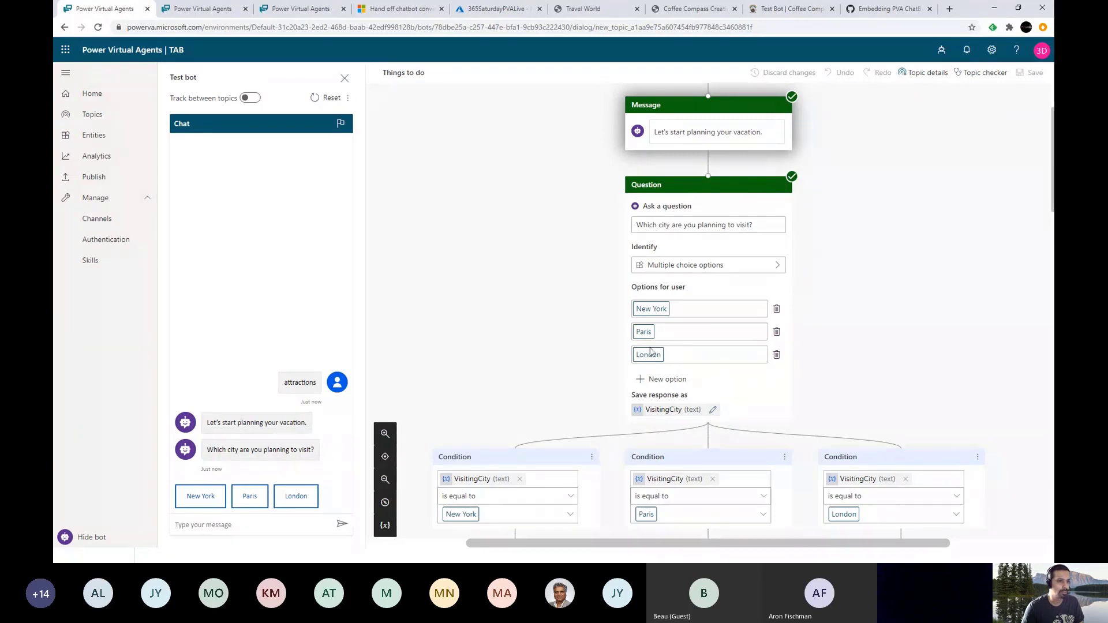
left_click(207, 497)
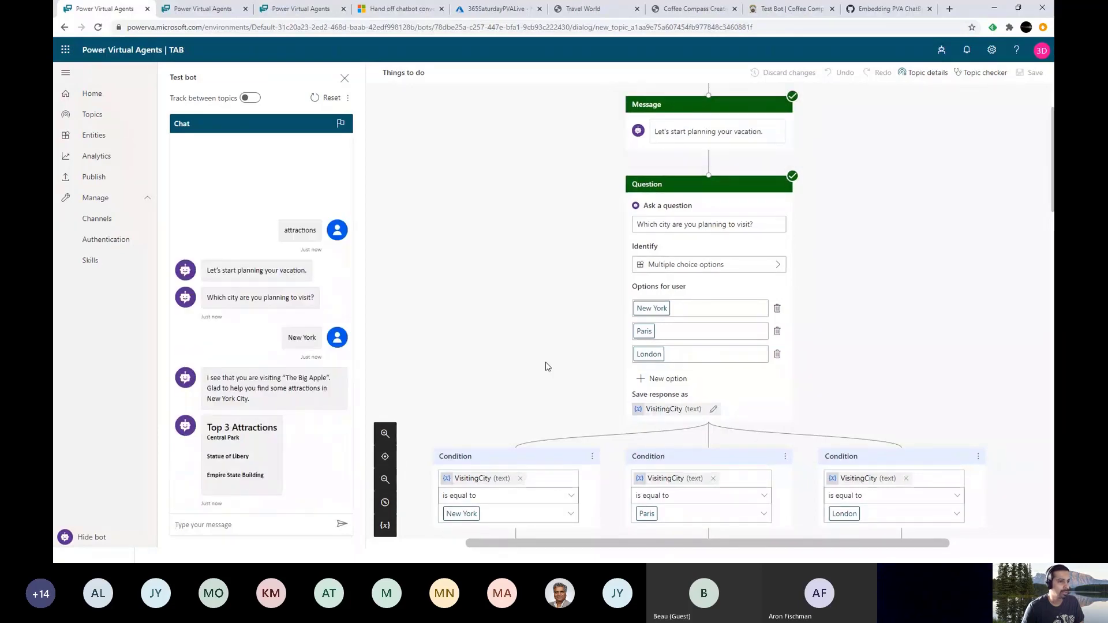
scroll(699, 270, "up", 15)
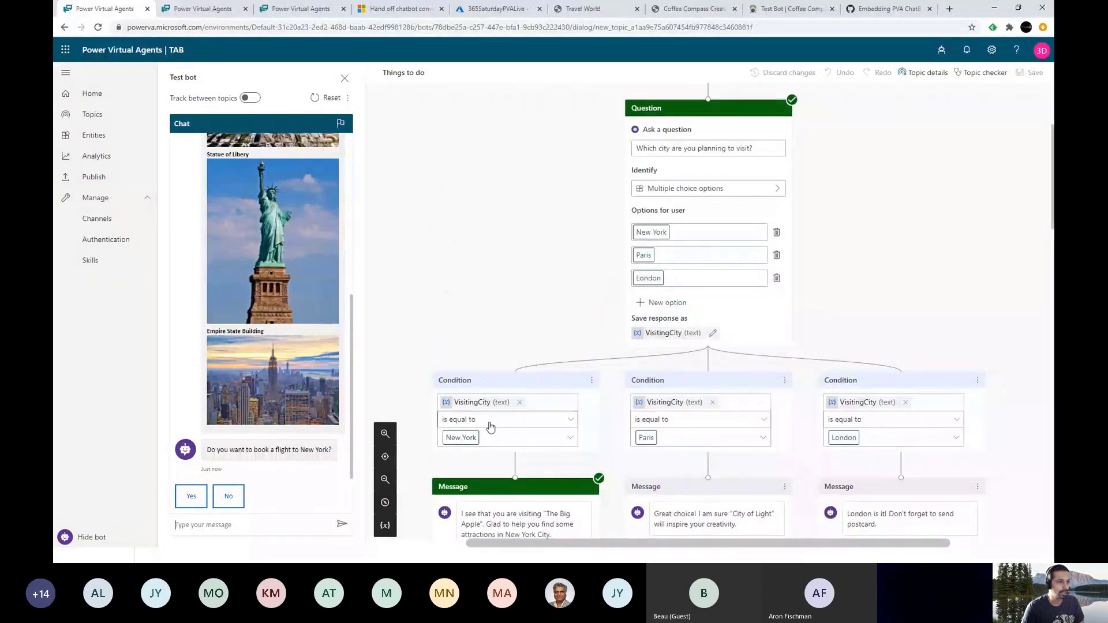
scroll(488, 425, "down", 3)
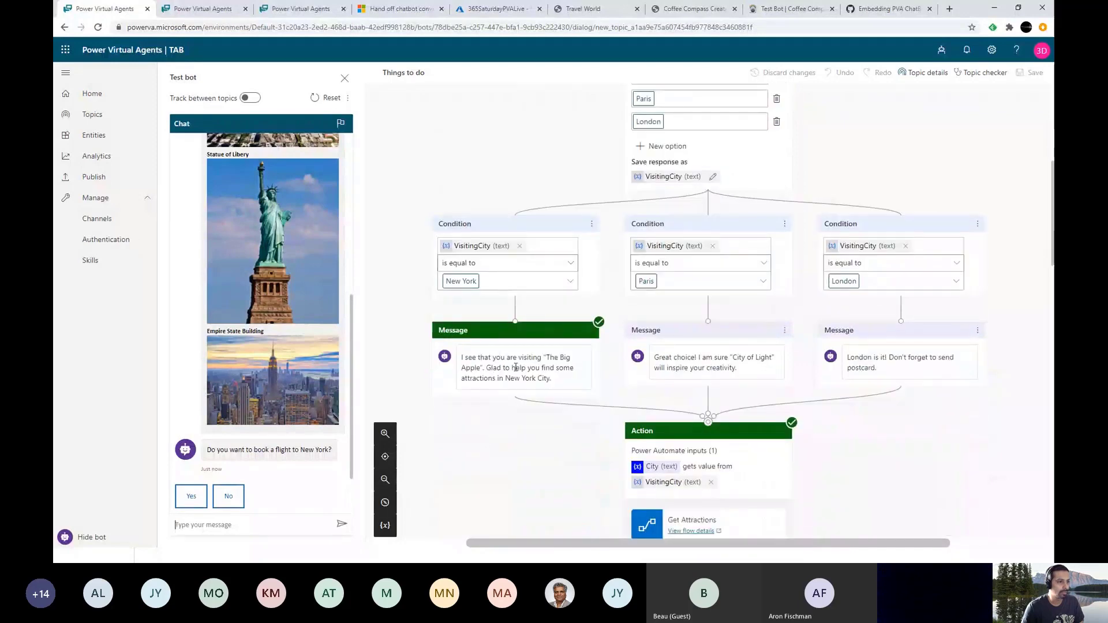
scroll(250, 343, "up", 5)
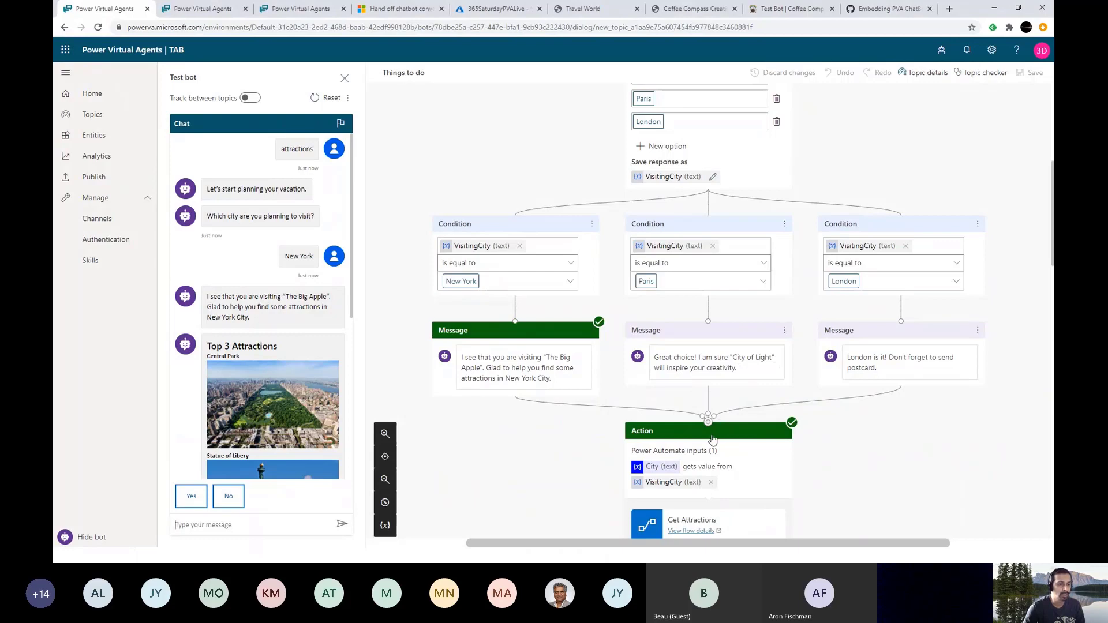
scroll(735, 436, "down", 2)
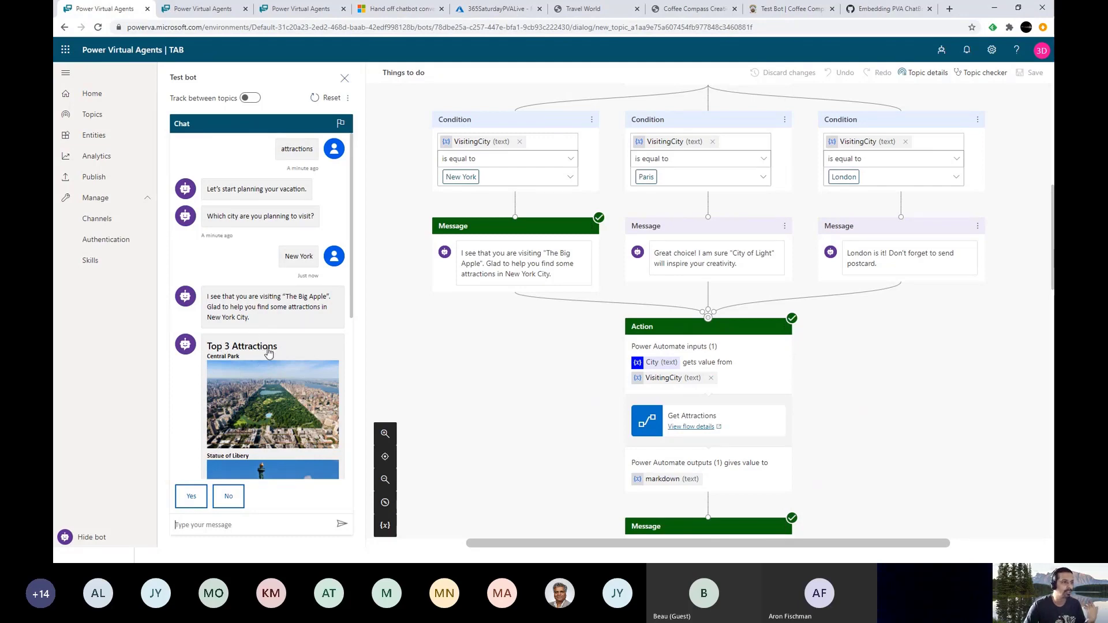
scroll(267, 364, "down", 2)
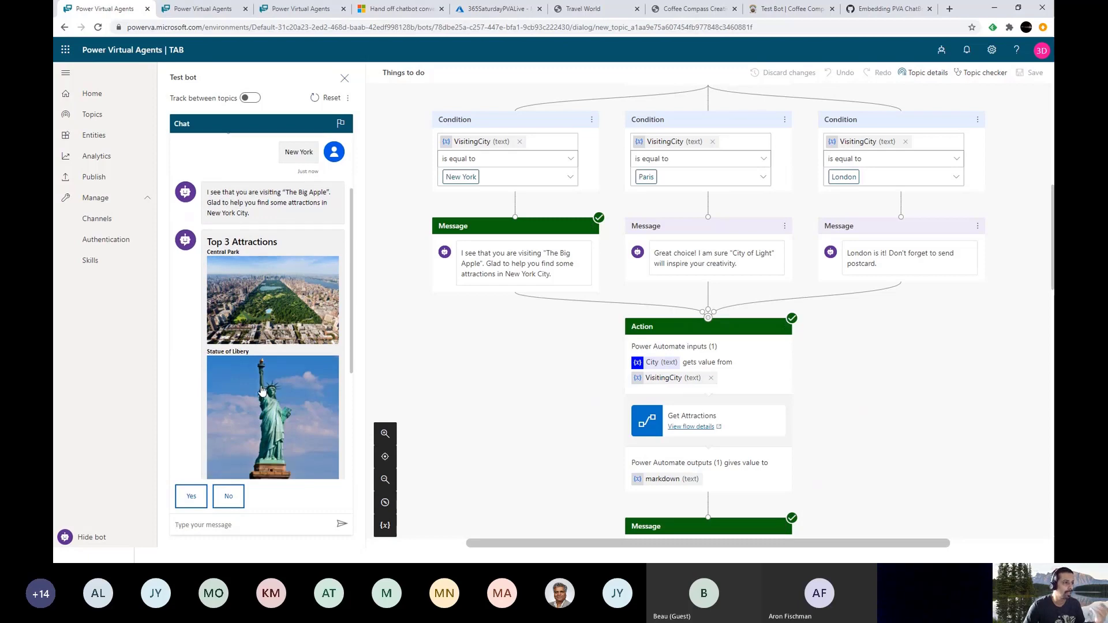
scroll(263, 391, "down", 3)
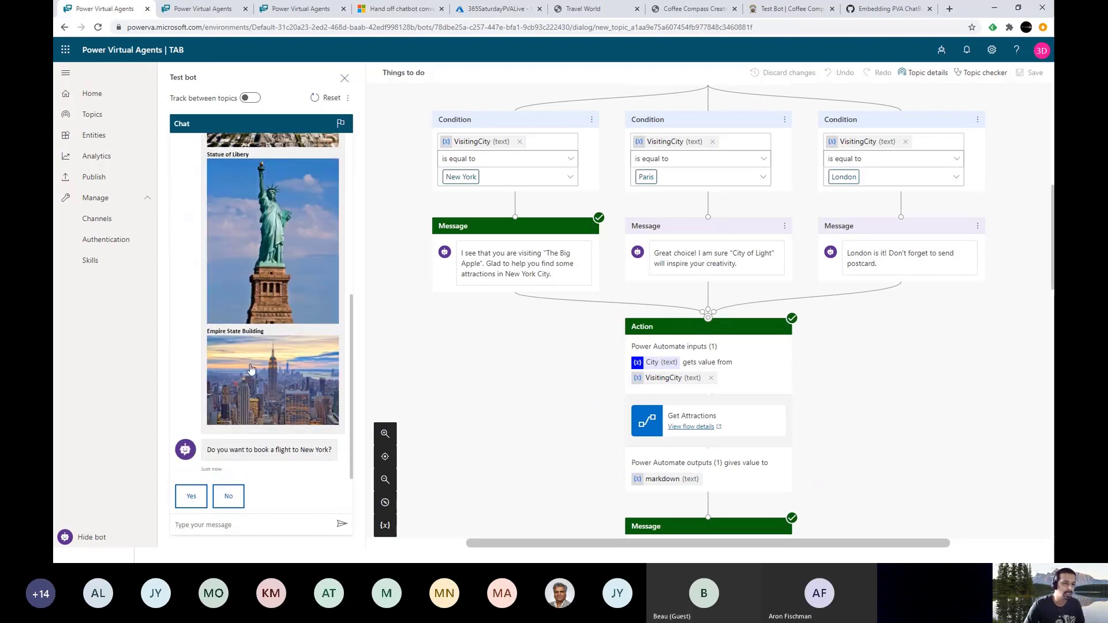
scroll(555, 387, "down", 3)
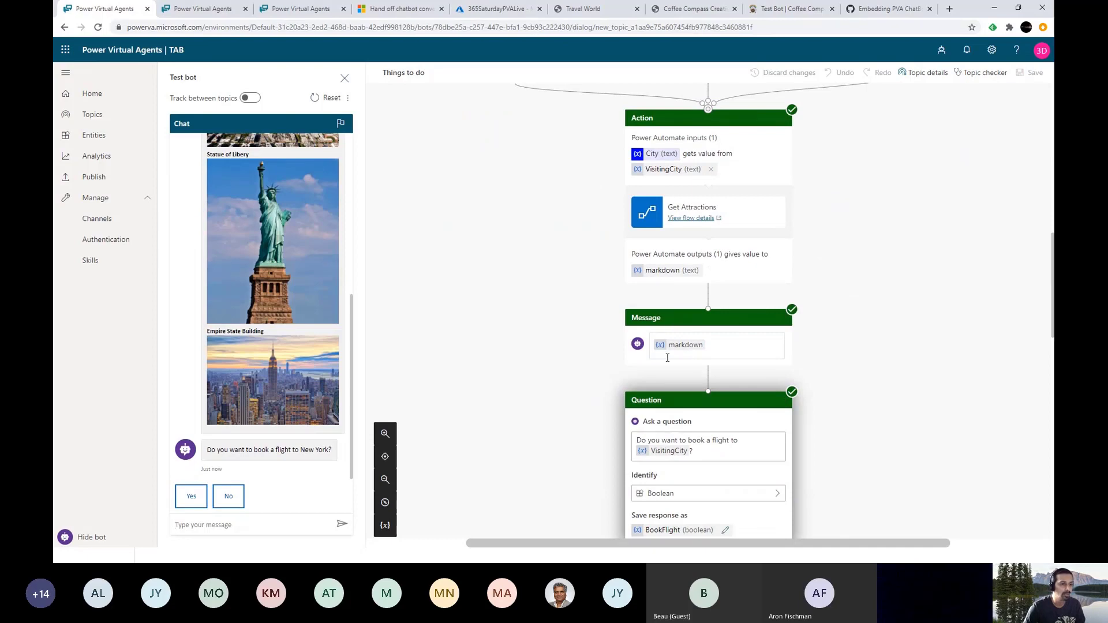
- Answer No to the bot's offer to book a flight
scroll(646, 377, "down", 3)
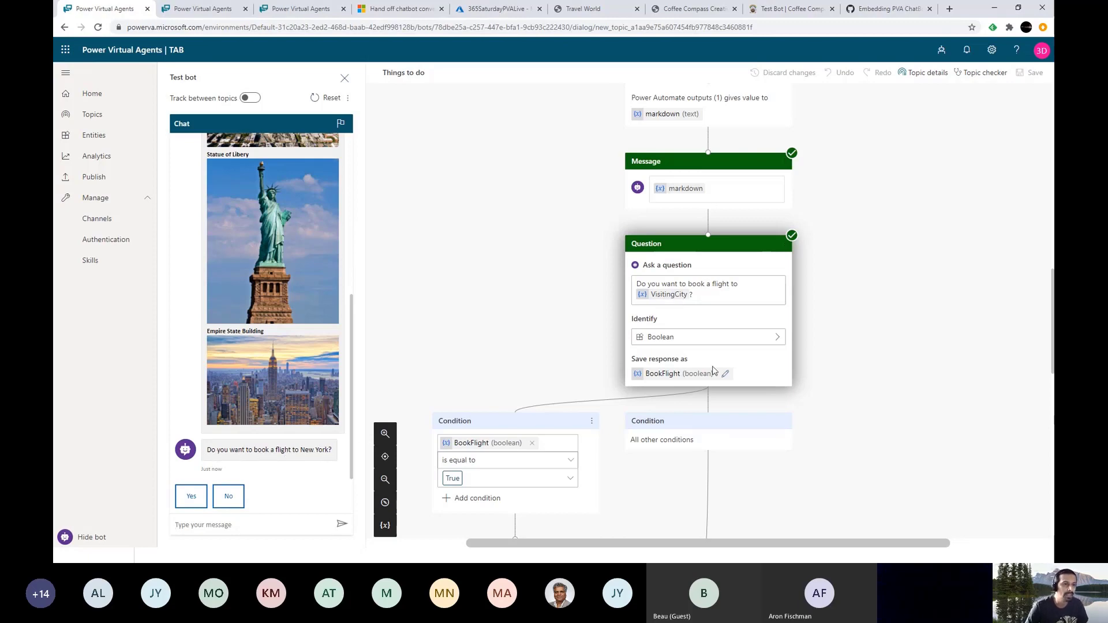
scroll(618, 344, "down", 1)
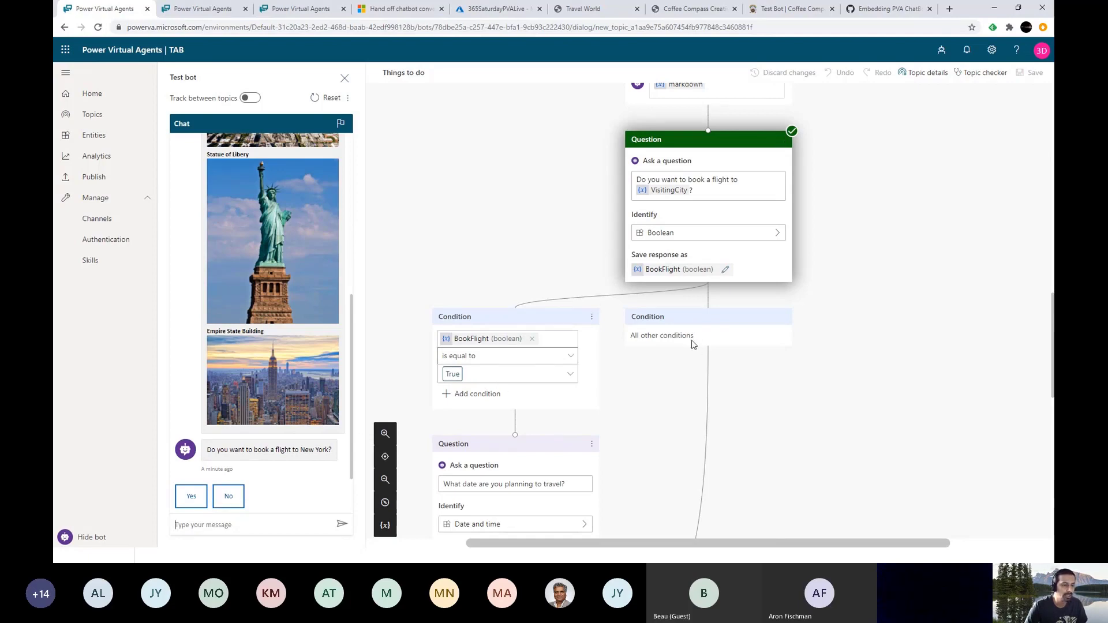
scroll(694, 345, "down", 2)
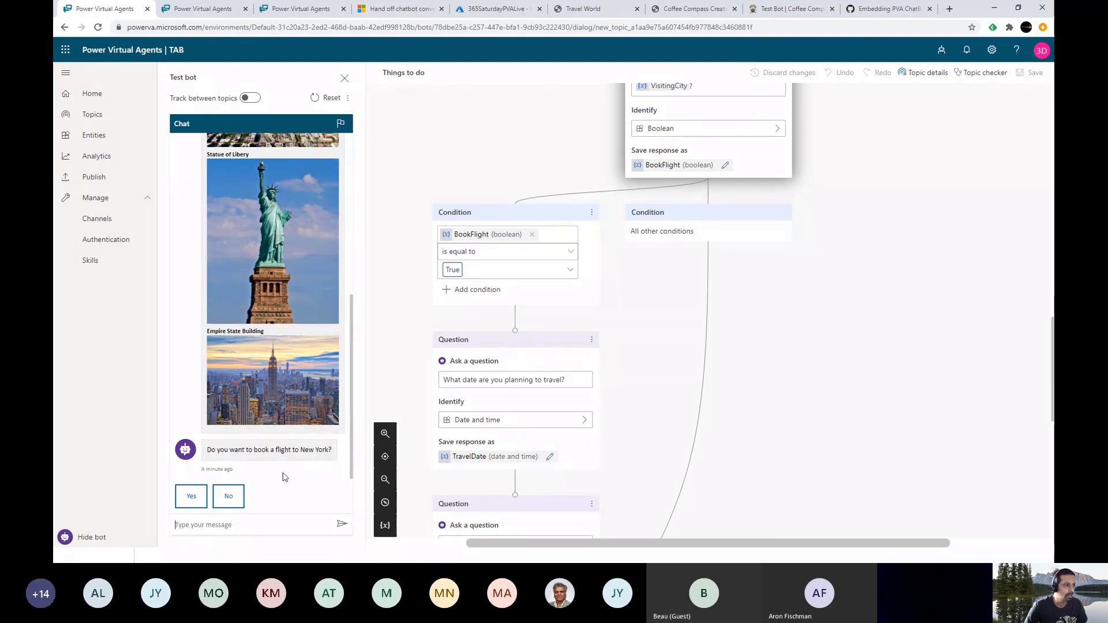
left_click(230, 506)
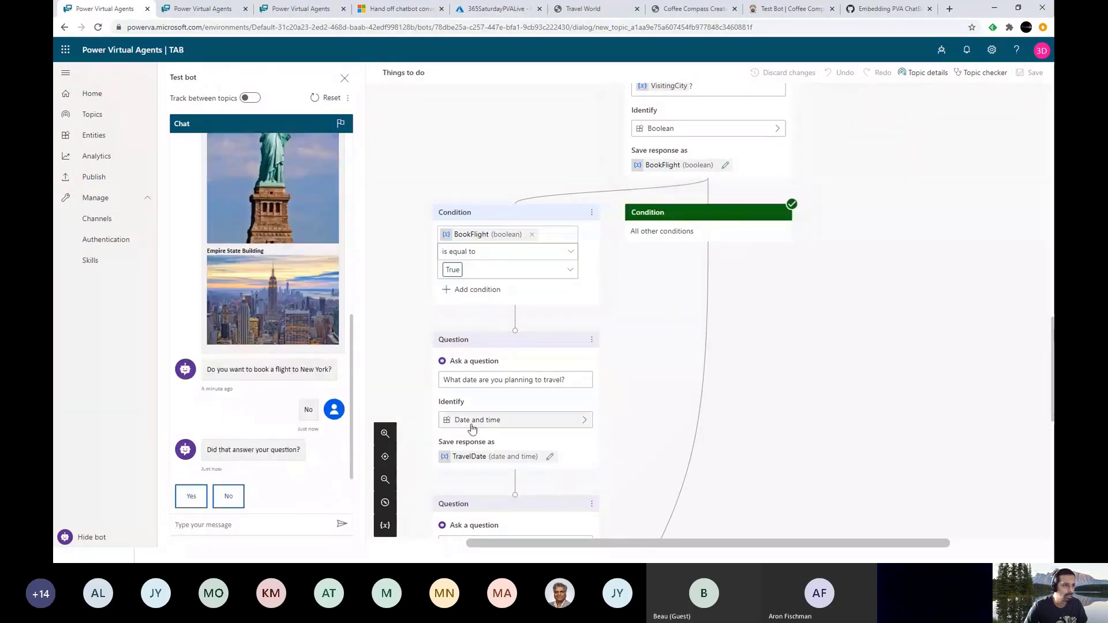
scroll(725, 291, "down", 8)
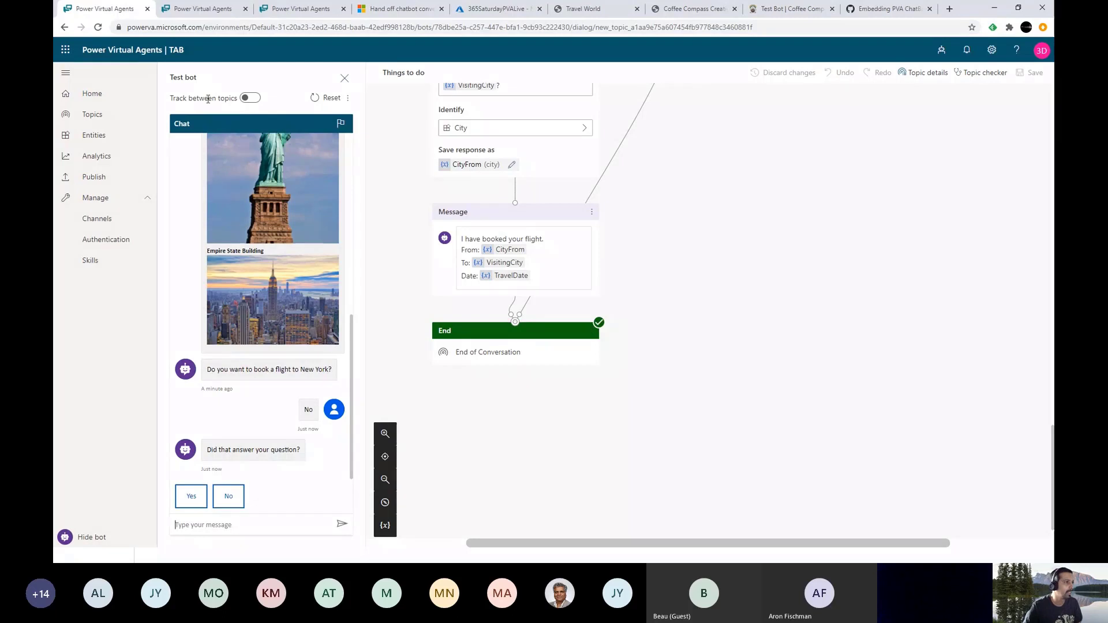
- Turn on Track between topics and answer Yes, the question was answered
left_click(251, 98)
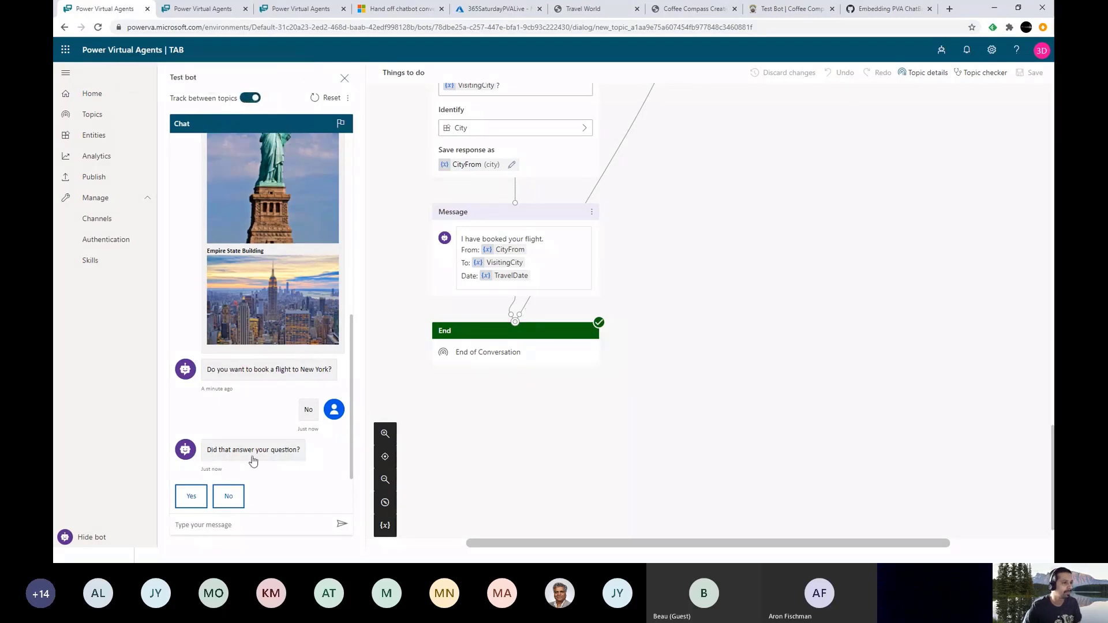
left_click(200, 504)
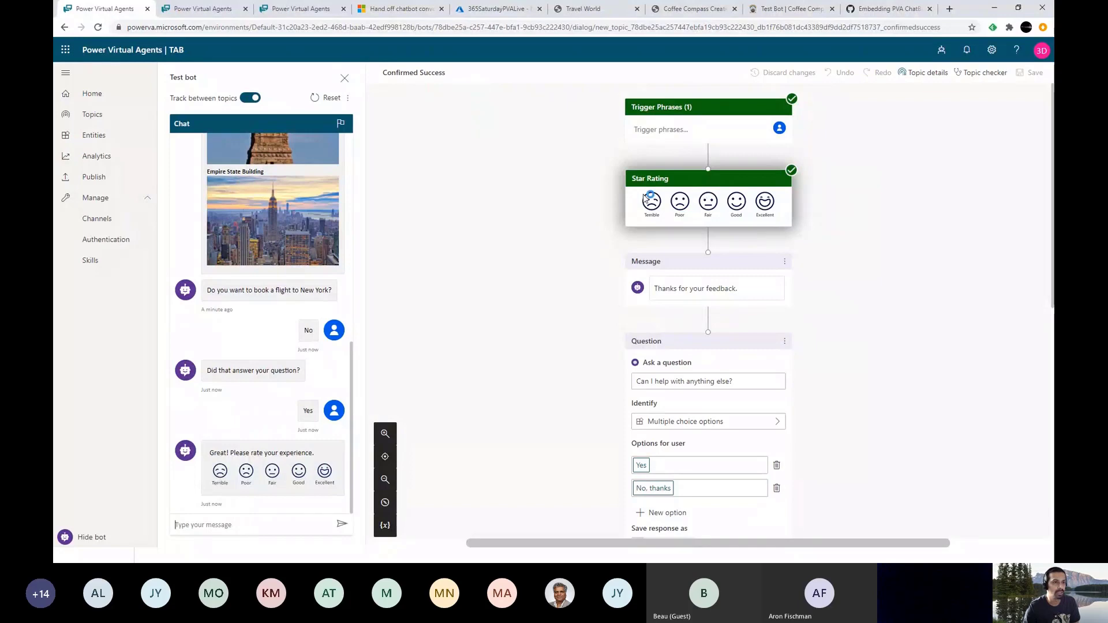
- Rate the chat Good, decline further help with 'No, thanks', and reset the test chat
left_click(298, 472)
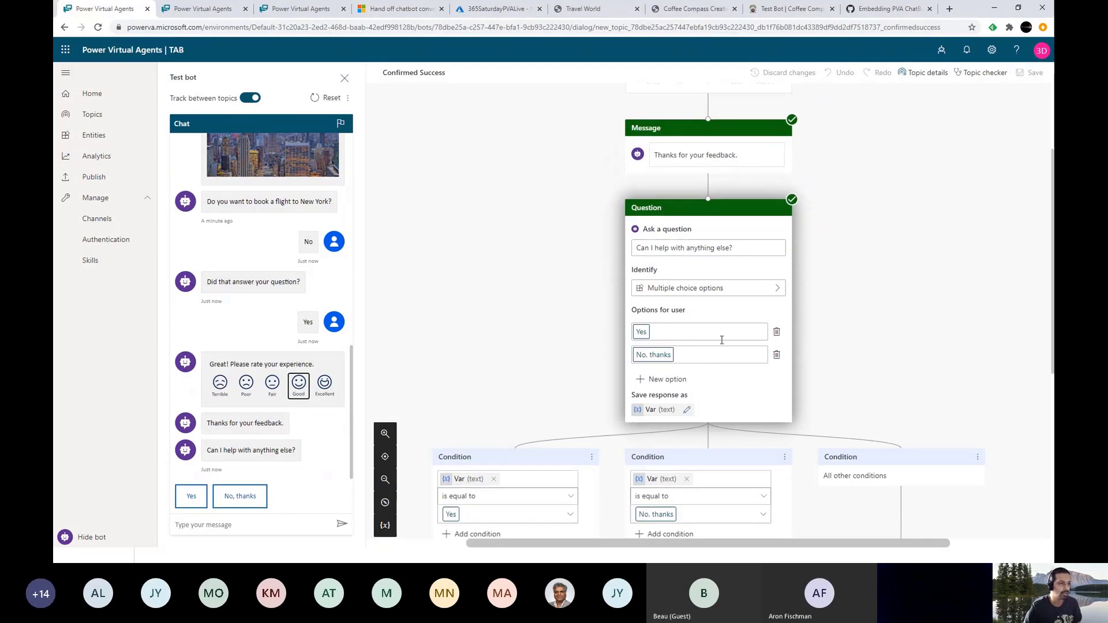
scroll(721, 340, "down", 3)
scroll(710, 247, "up", 2)
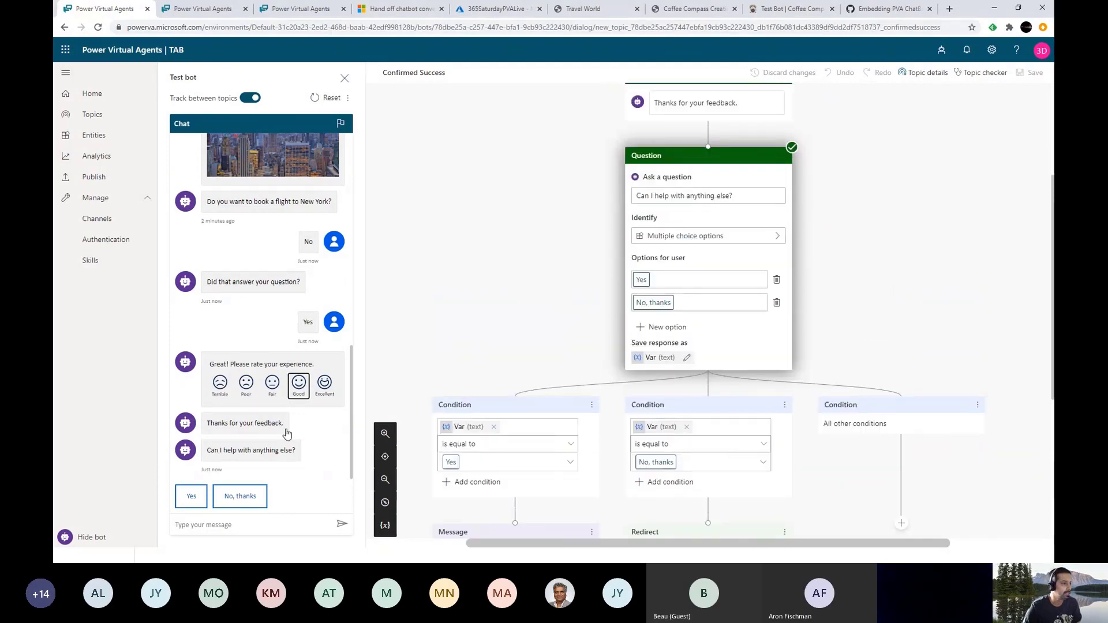
left_click(242, 496)
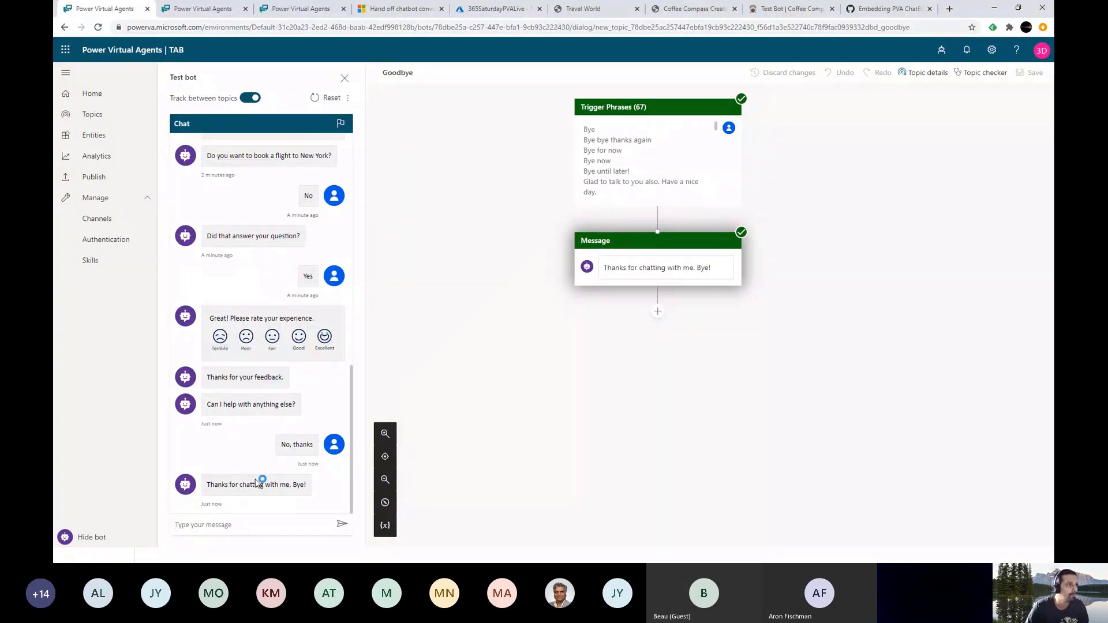
left_click(332, 98)
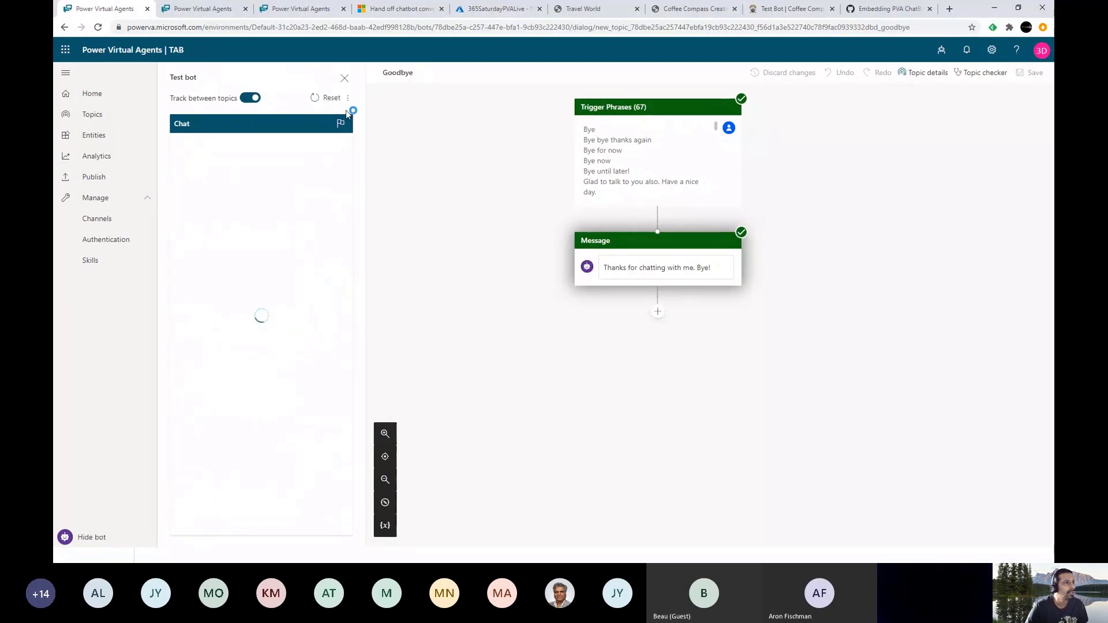
- Close the test chat, reopen Things to do, and add a node below the flight-booked message
left_click(346, 78)
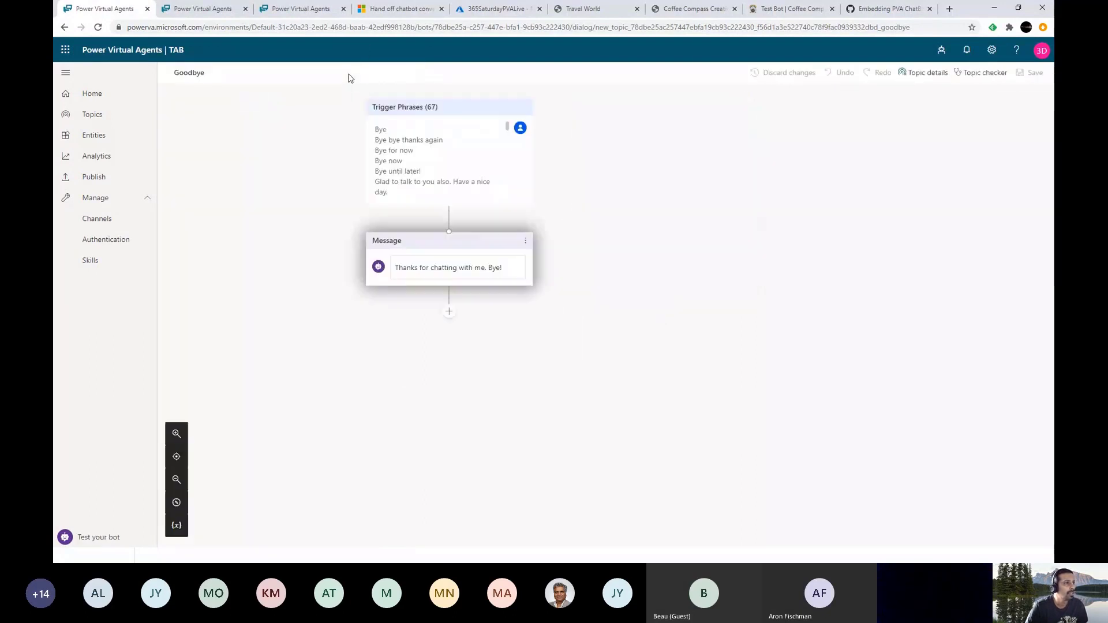
left_click(104, 115)
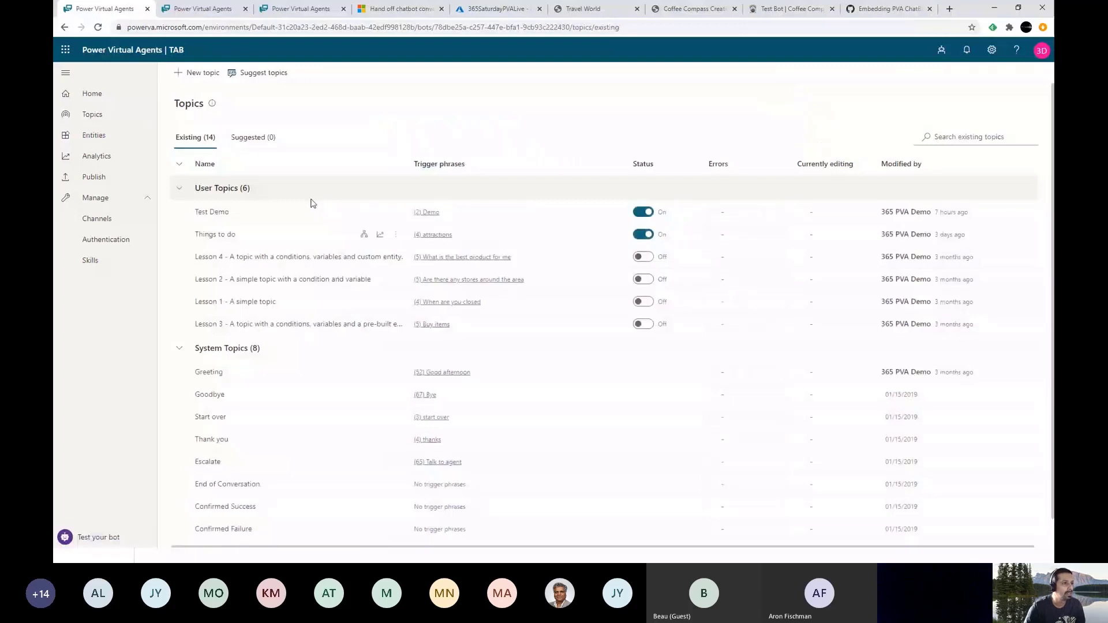
left_click(364, 234)
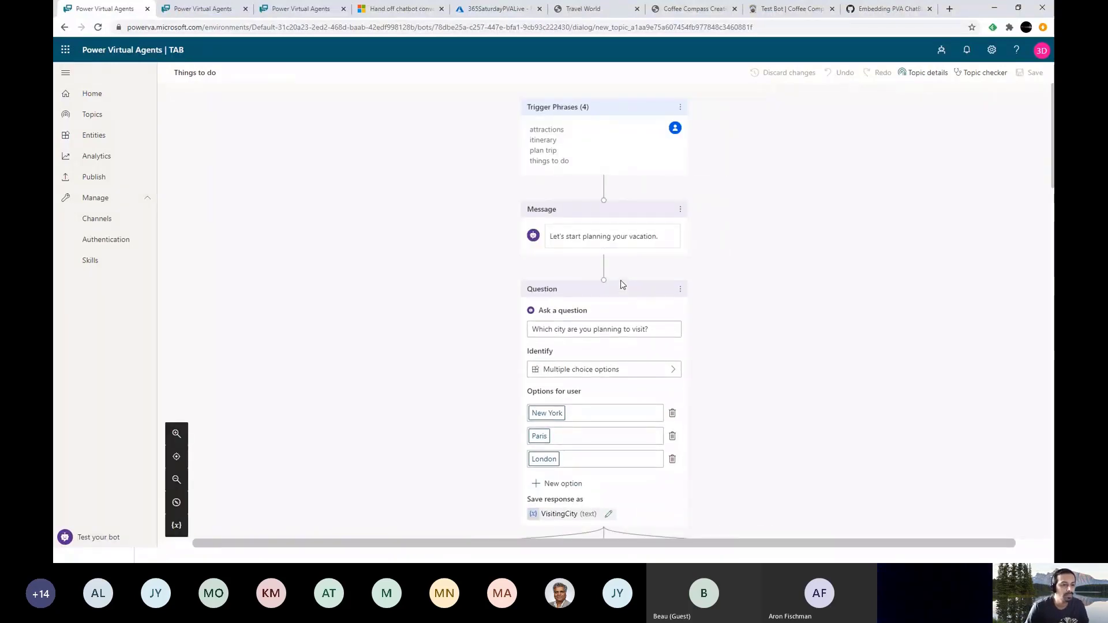
scroll(746, 278, "down", 5)
scroll(746, 278, "down", 15)
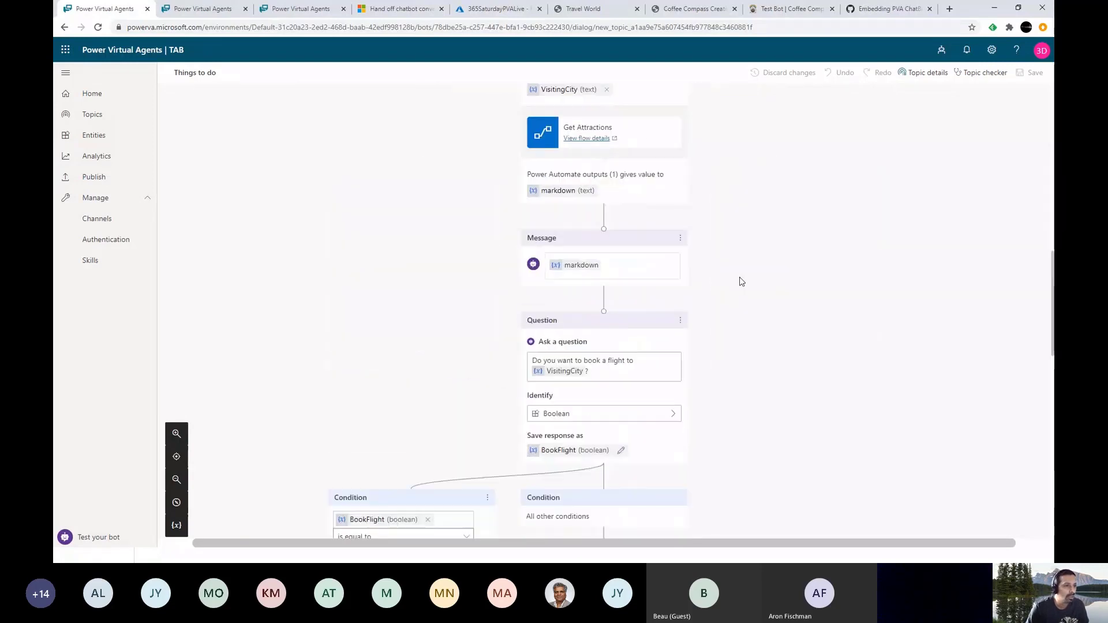
scroll(741, 282, "down", 4)
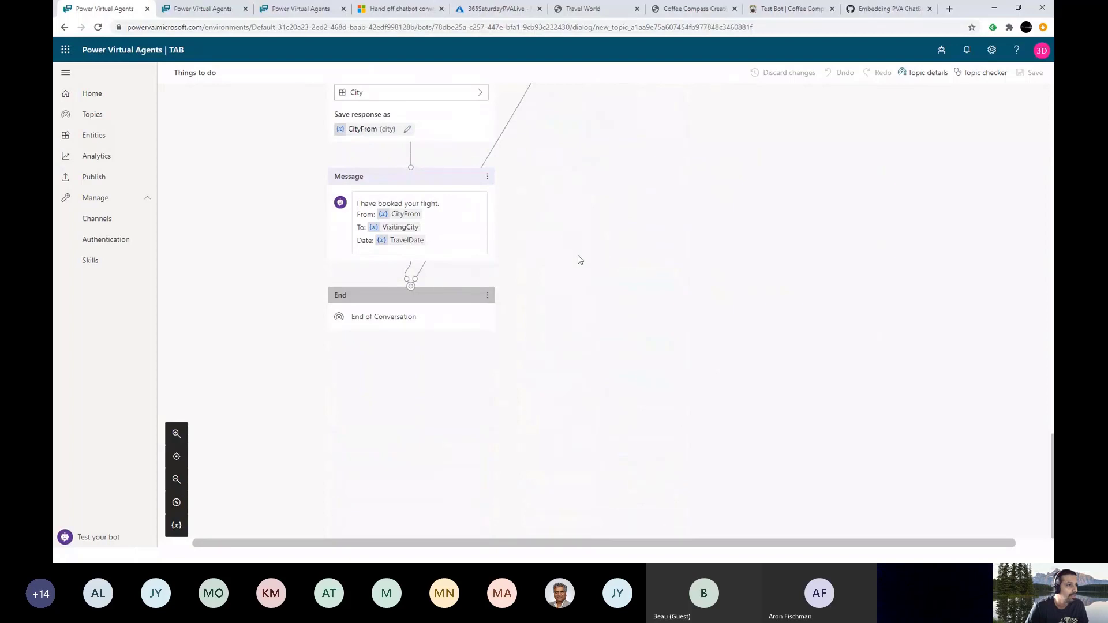
left_click(411, 279)
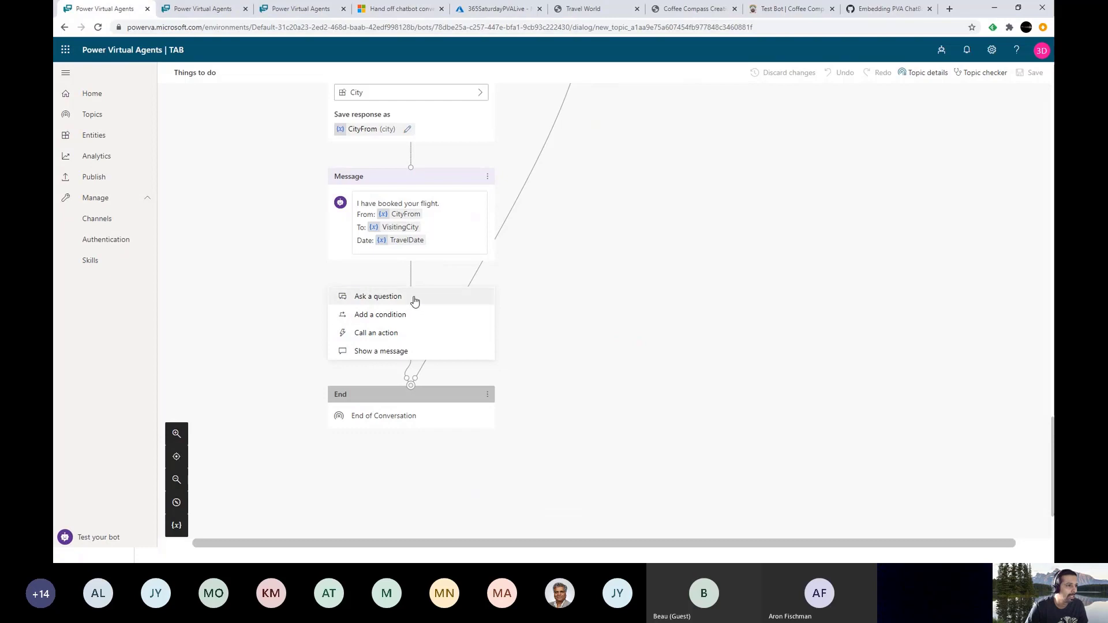
- Add a question with the prompt 'Enter the city you would like to visit next?'
left_click(376, 304)
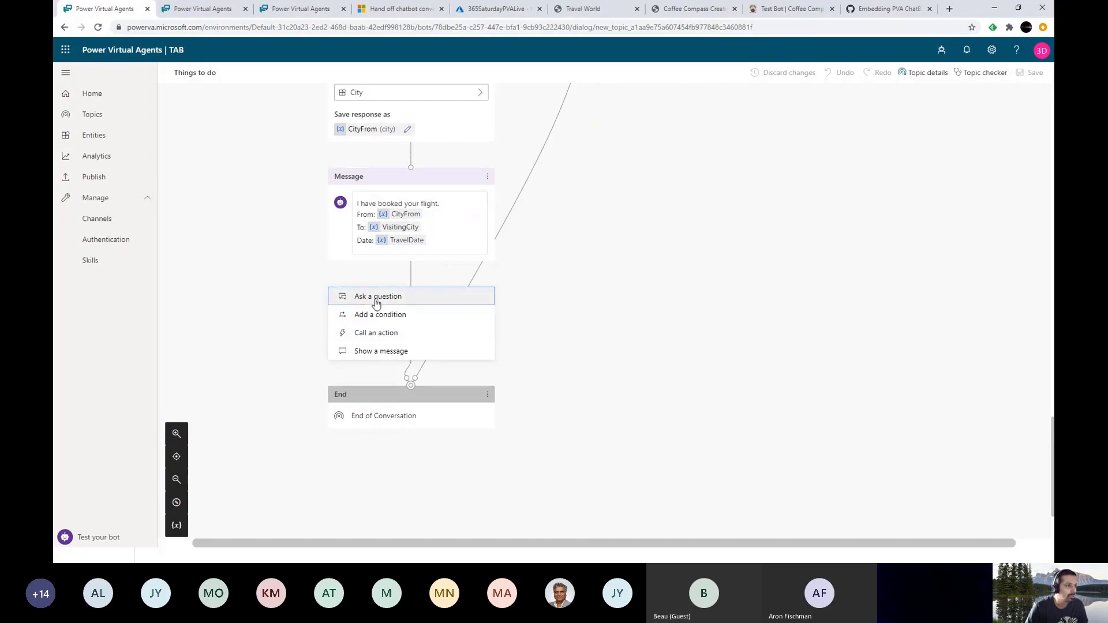
scroll(553, 315, "down", 1)
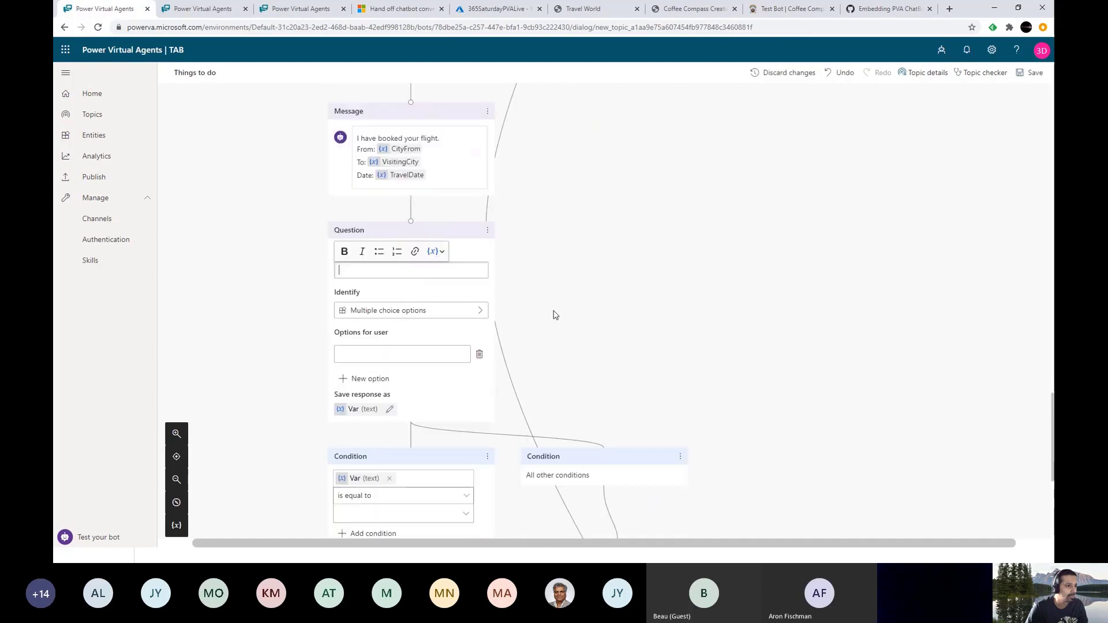
scroll(553, 314, "down", 3)
scroll(553, 315, "up", 2)
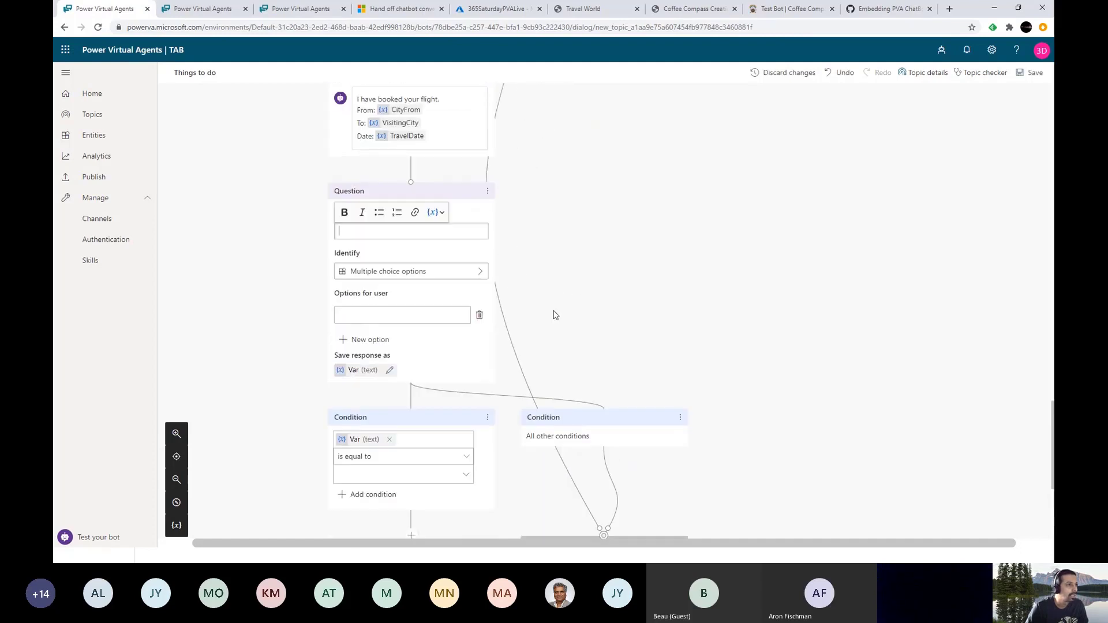
left_click(388, 238)
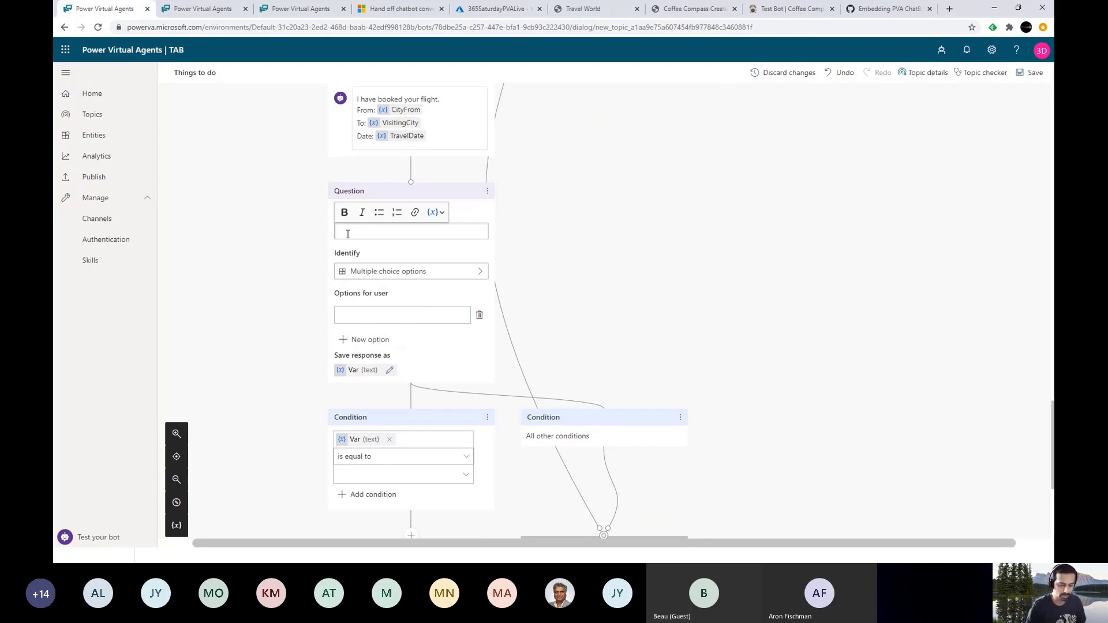
type("nter the city you would like to visit next?")
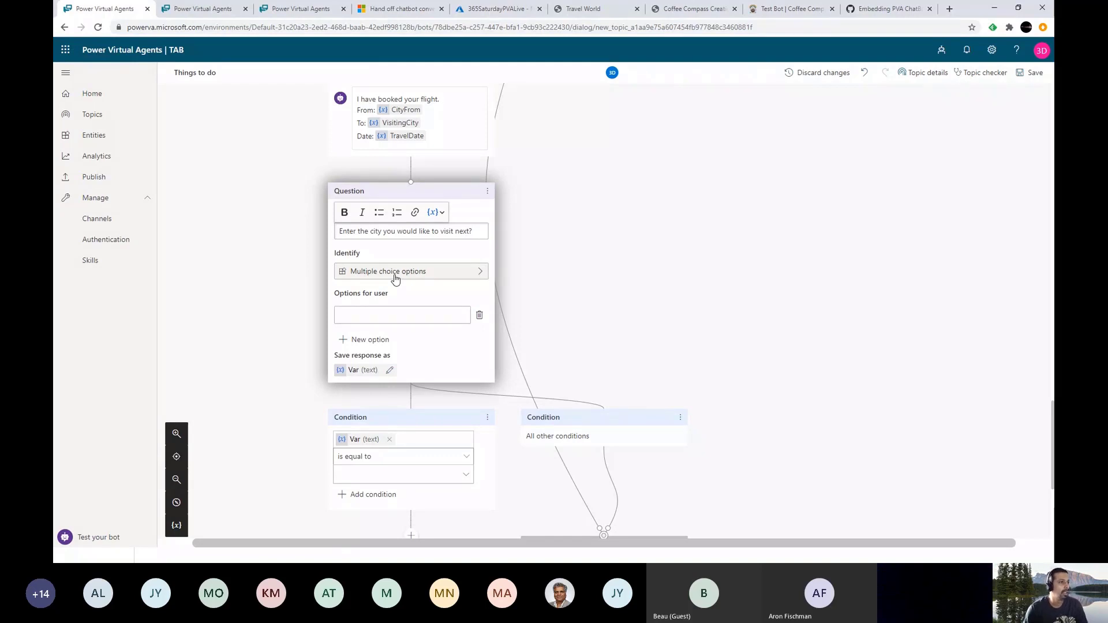
- Set the question's Identify field to City, saving the answer as Var (city)
left_click(360, 276)
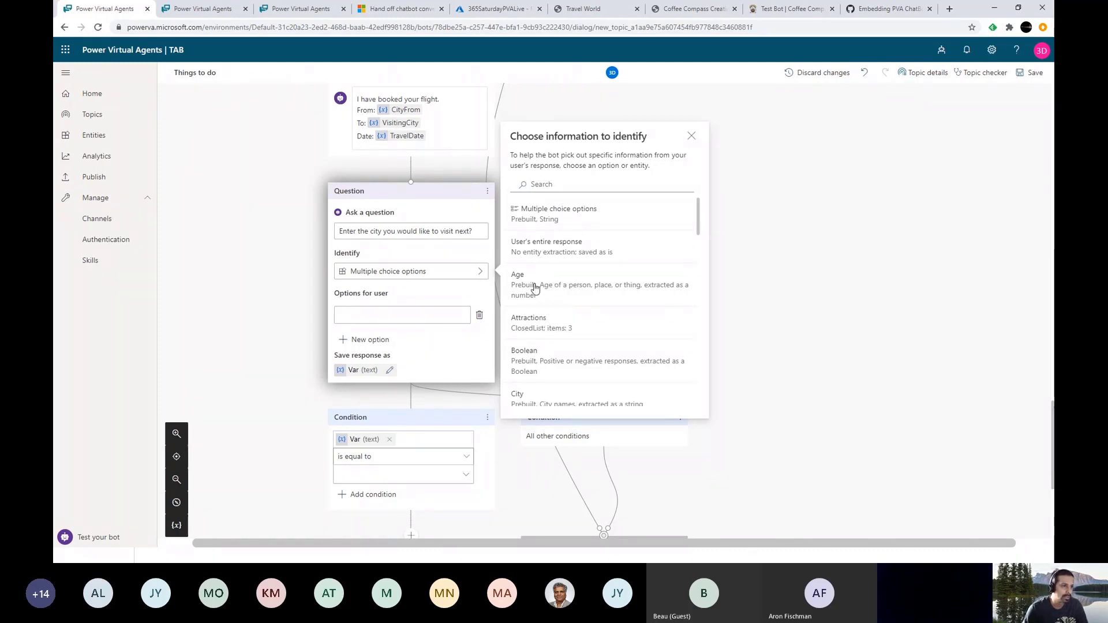
scroll(537, 358, "down", 2)
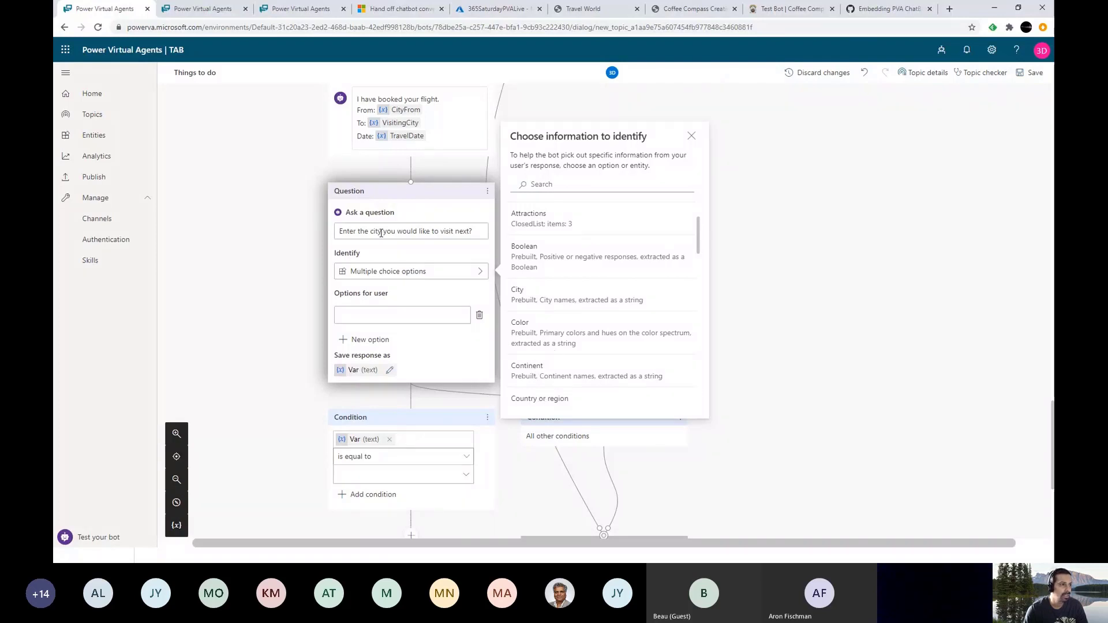
left_click(522, 295)
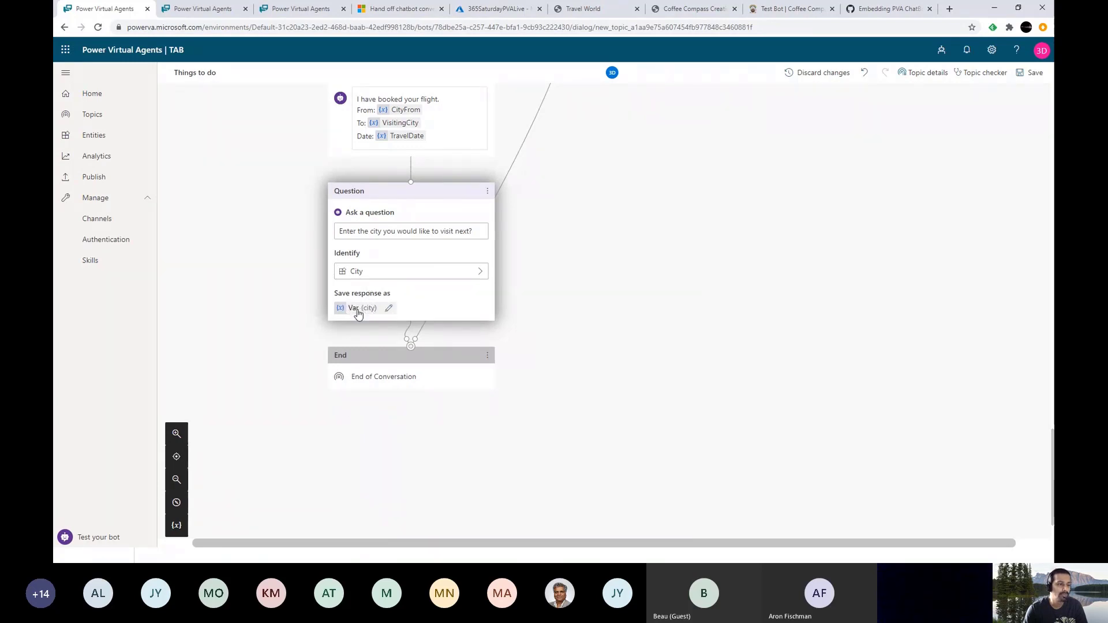
- Rename Var (city) to NextCity in Variable Properties, then open Test your bot
left_click(389, 309)
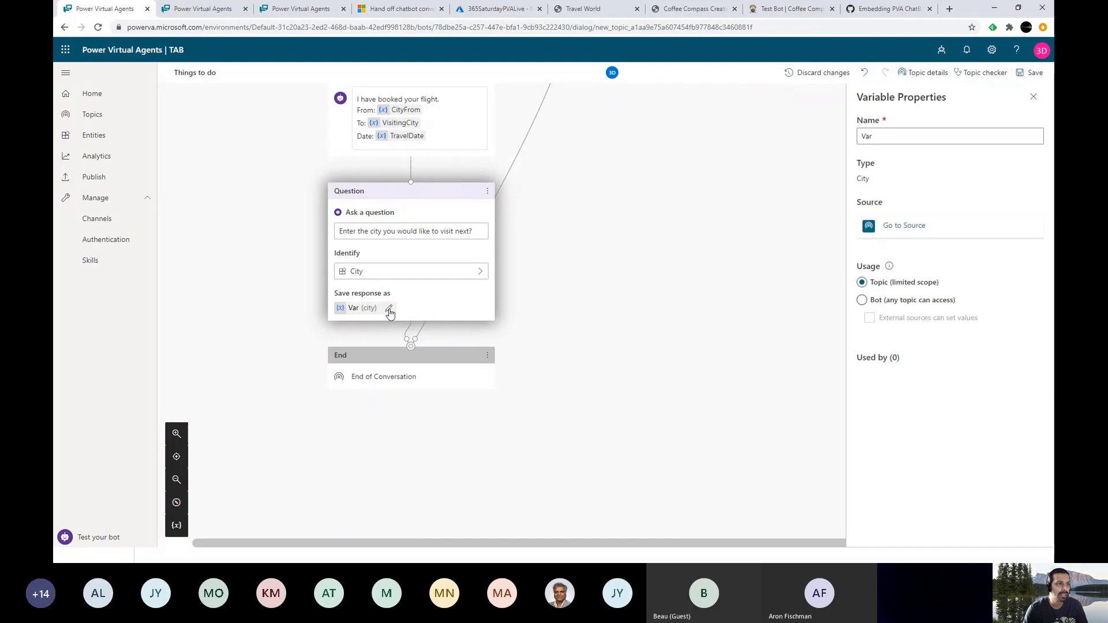
double_click(877, 136)
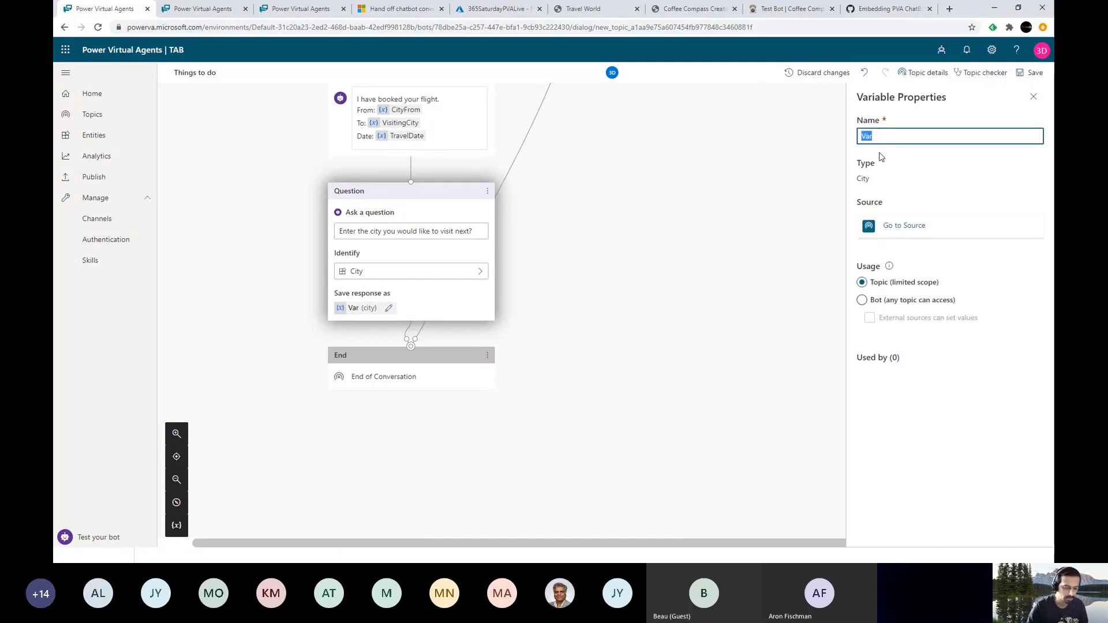
type("NExtCity")
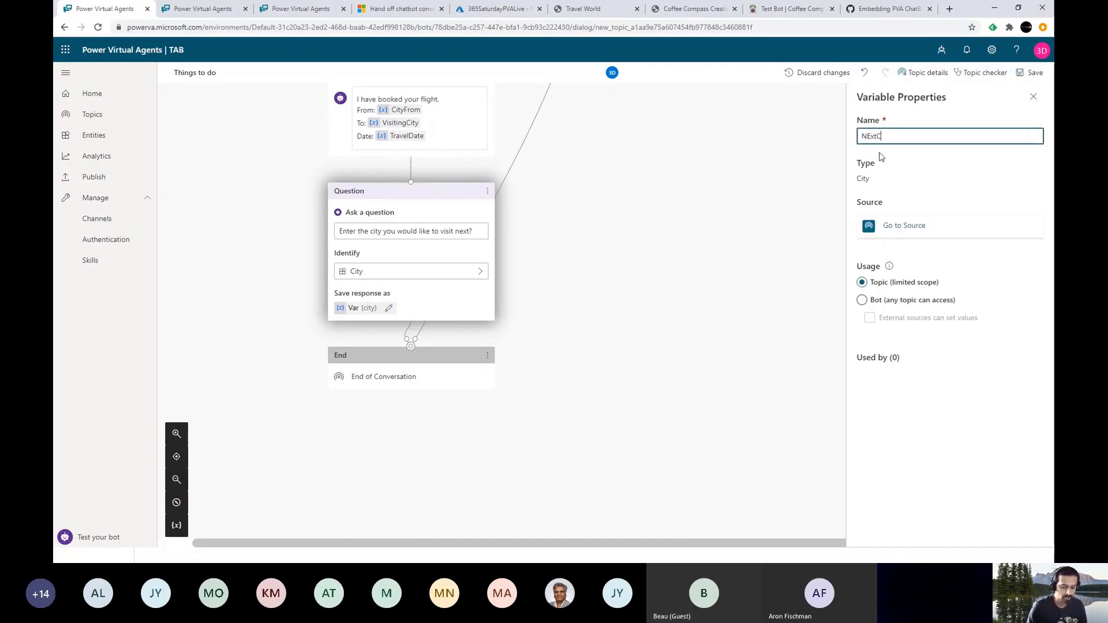
left_click(871, 137)
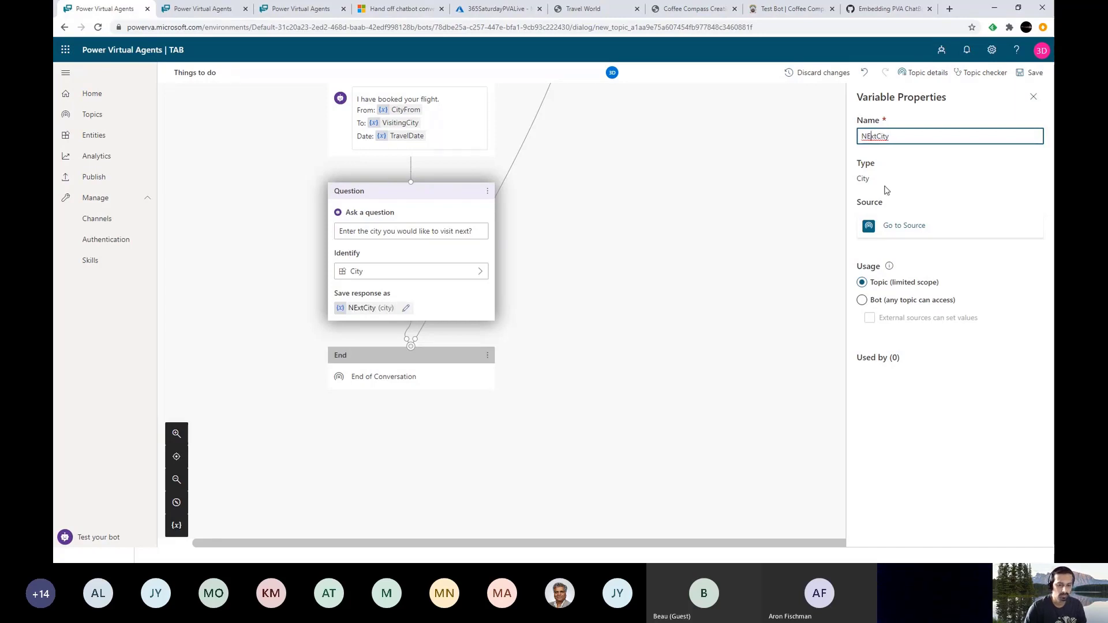
key("BackSpace")
type("e")
left_click(1033, 96)
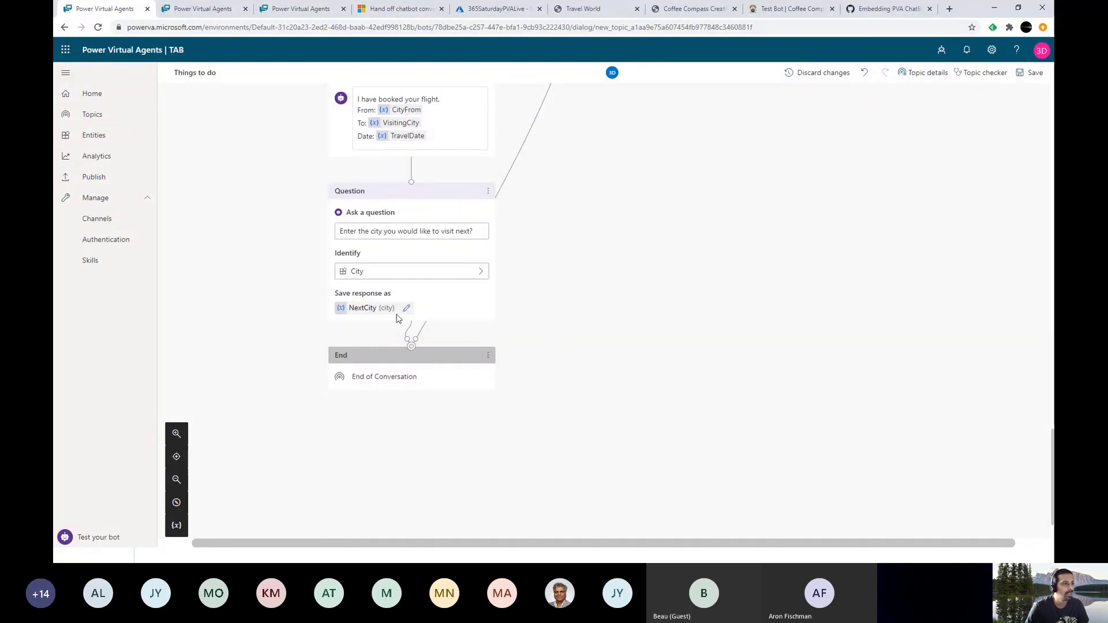
left_click(97, 538)
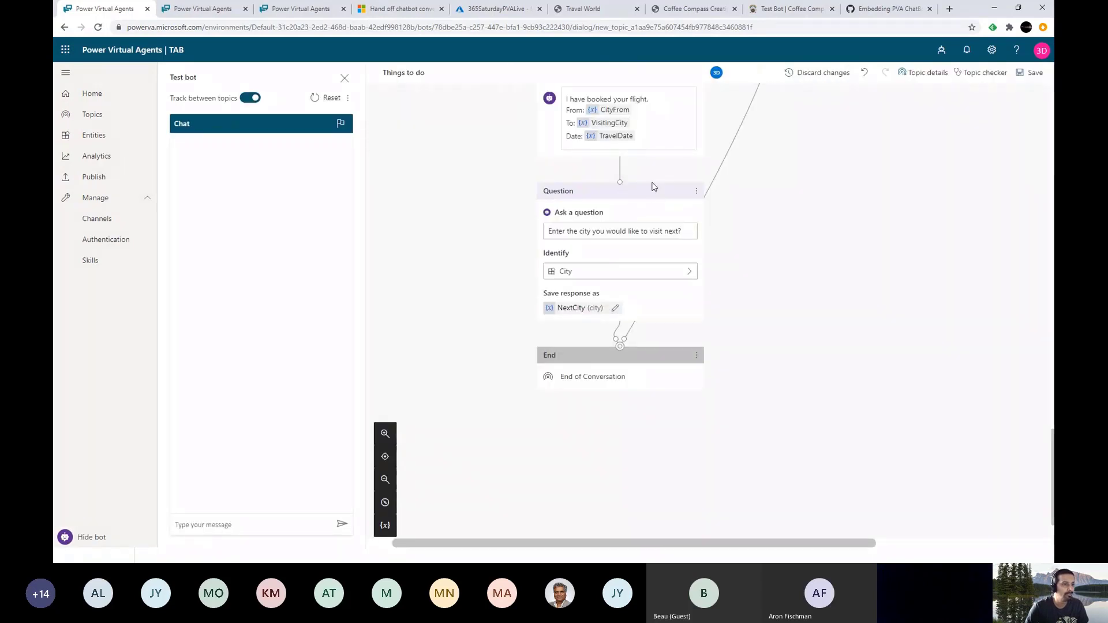
- Send 'things to do' in the test chat to trigger the topic
left_click(231, 525)
type("thing")
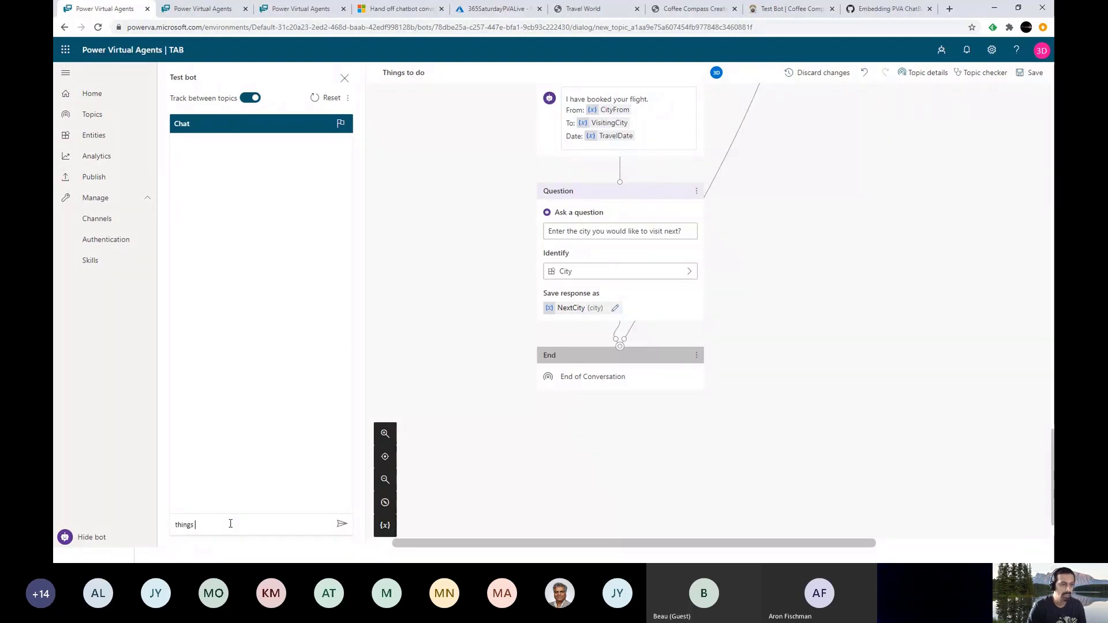
type("s")
scroll(670, 433, "up", 15)
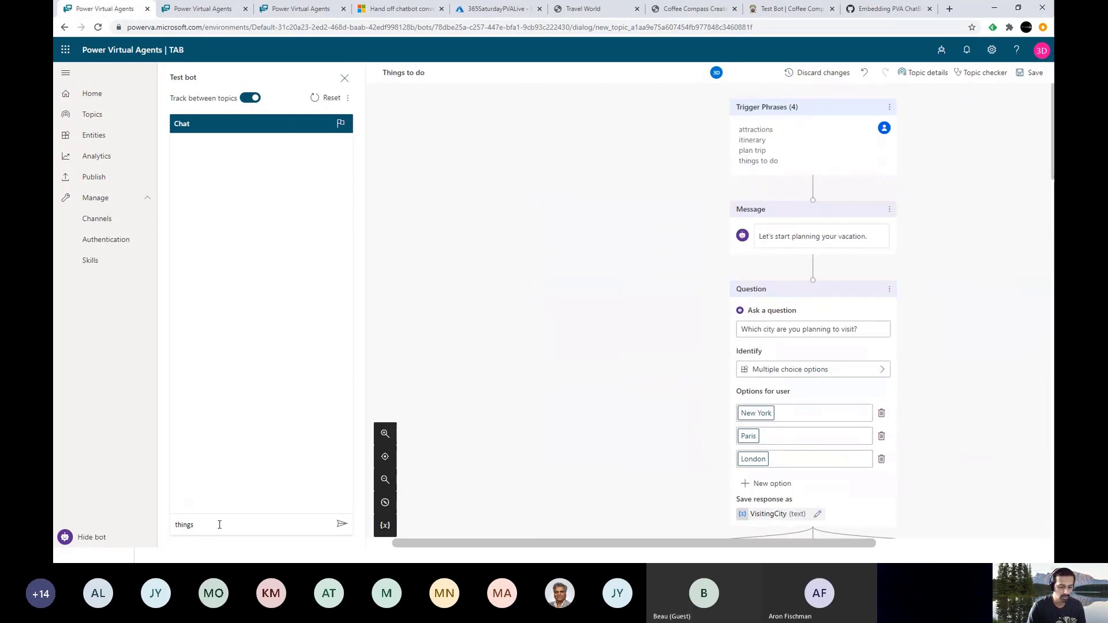
type("to do")
key("Return")
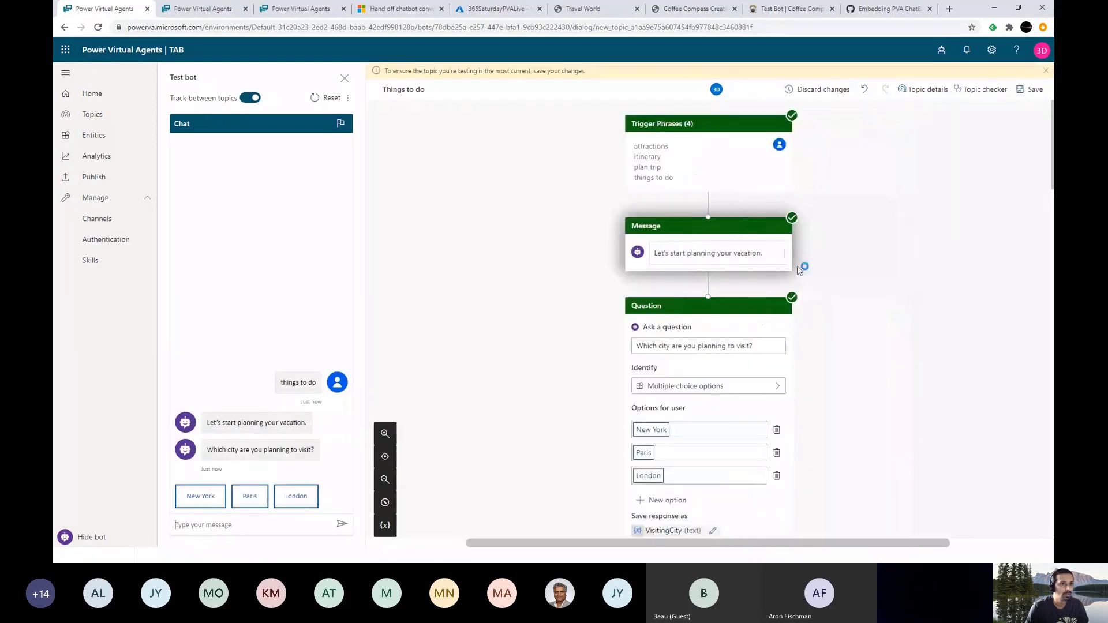
- Save the edited Things to do topic
scroll(802, 305, "down", 2)
scroll(802, 311, "down", 1)
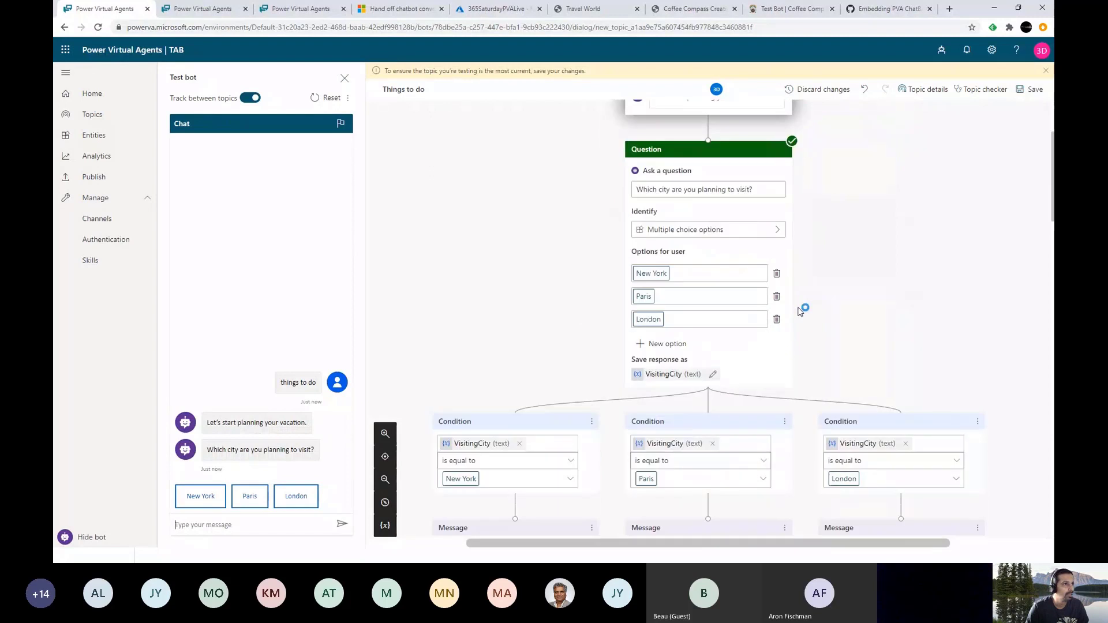
left_click(1032, 93)
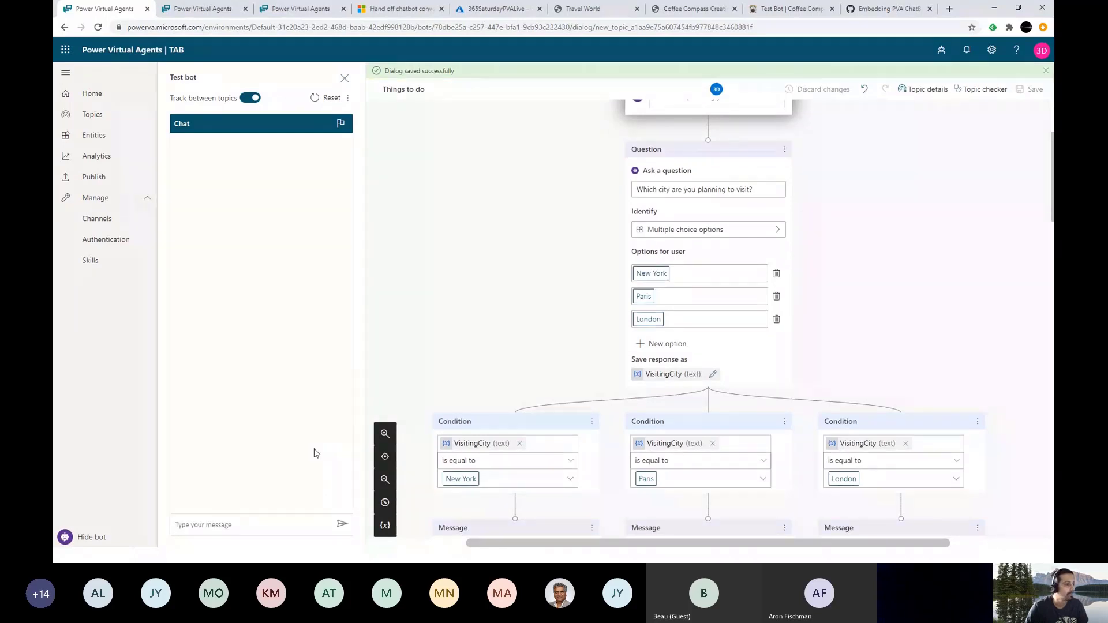
- Start the topic with 'things to do', choose Paris, and answer Yes to booking a flight
left_click(247, 525)
type("thin")
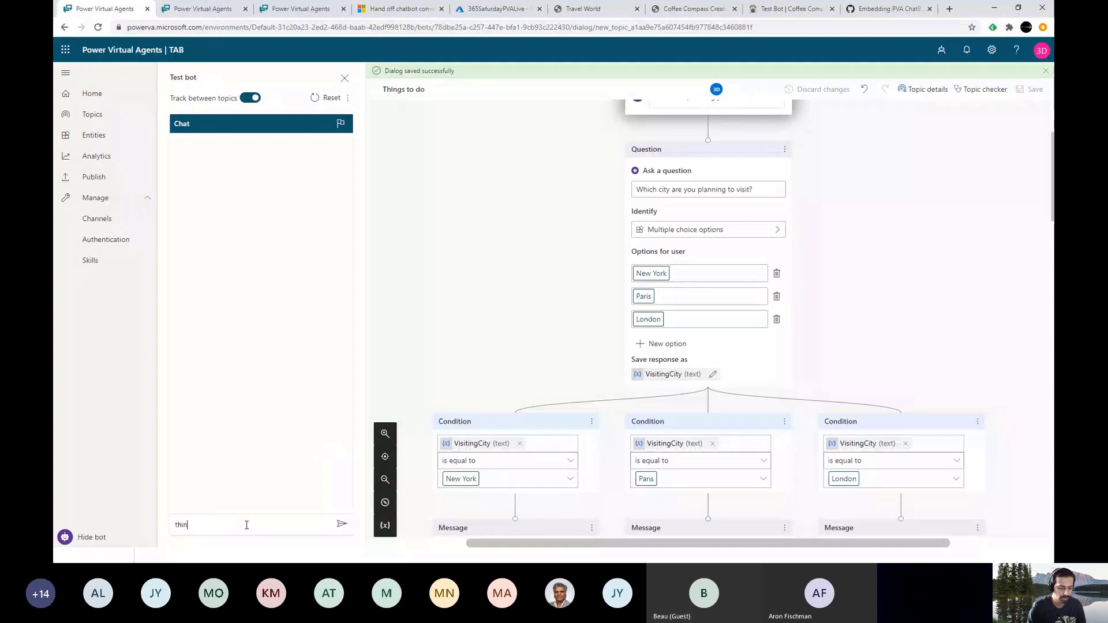
type("gs to do")
key("Return")
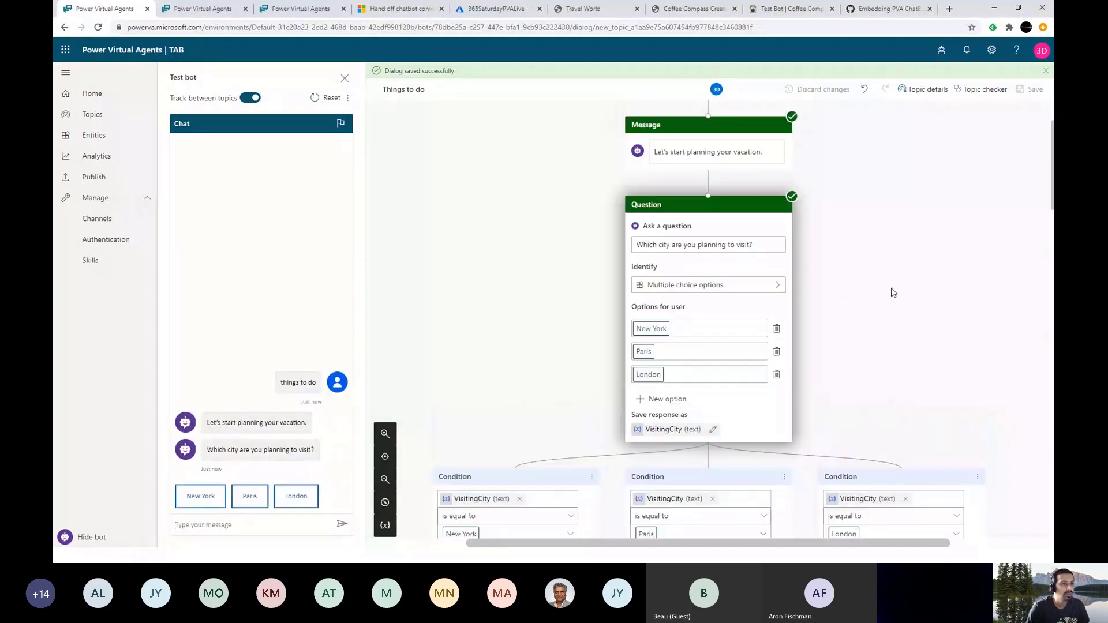
left_click(260, 497)
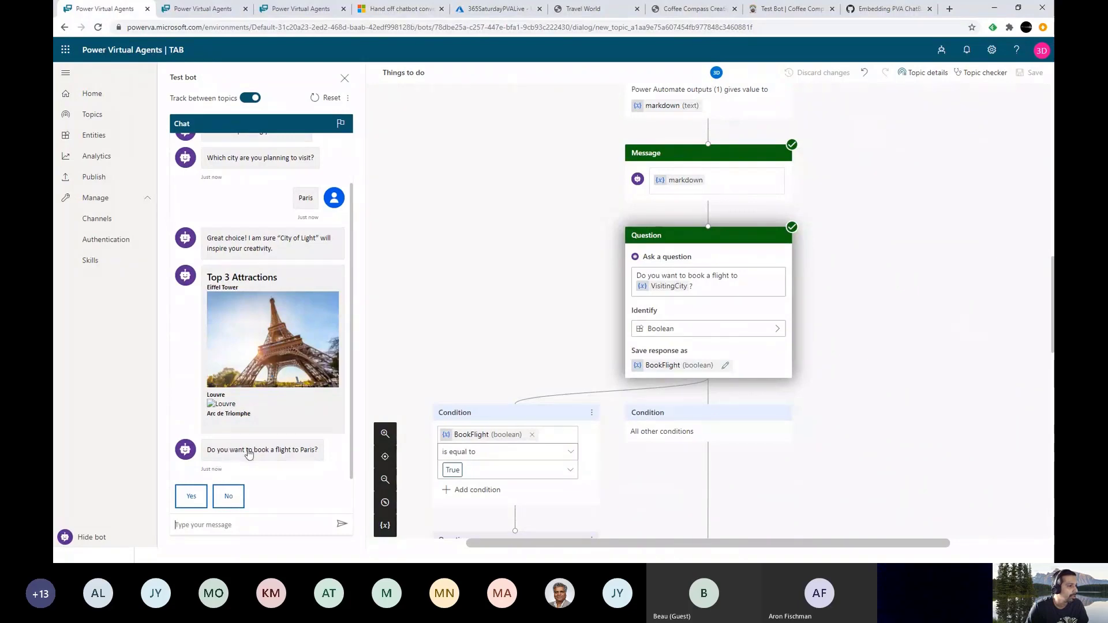
scroll(673, 430, "down", 2)
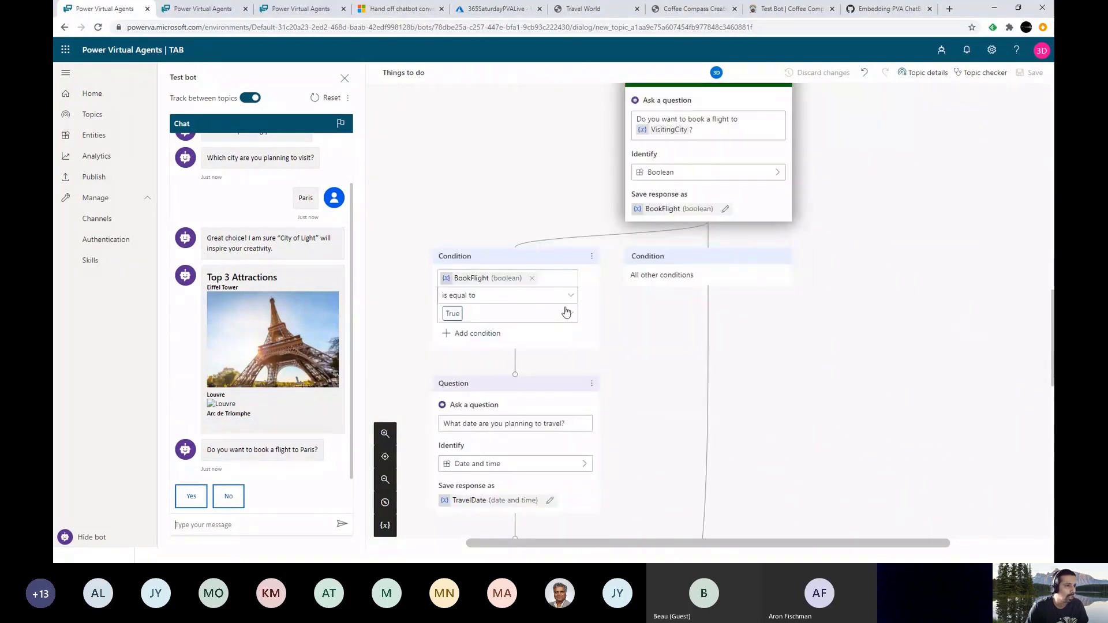
left_click(191, 498)
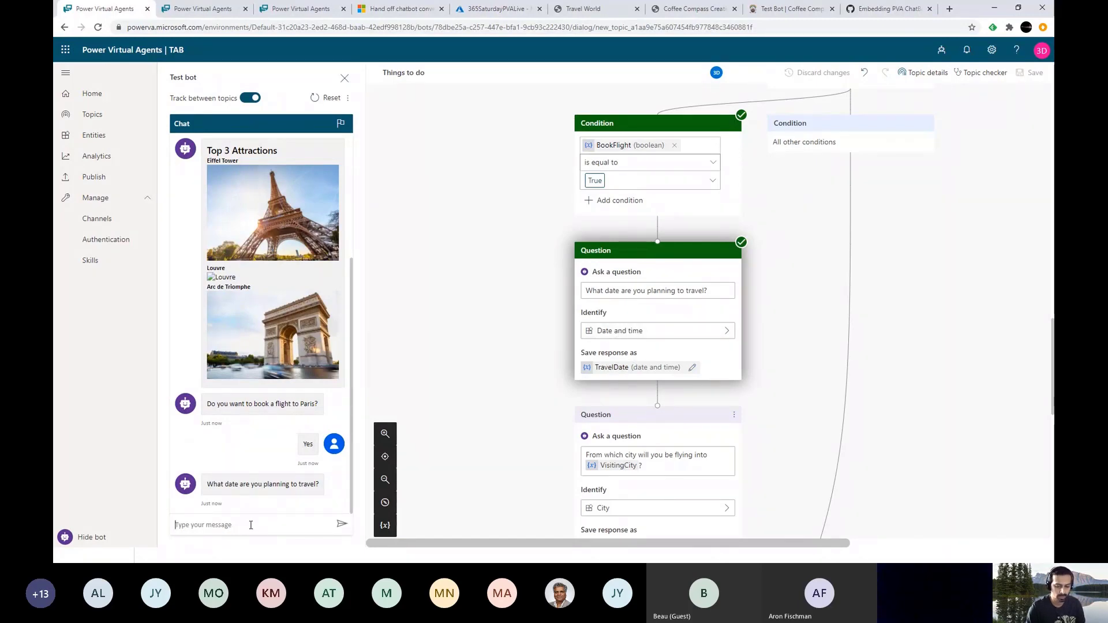
- Answer 30 Aug 2020 for travel date, New York for departure, and Lima as next city
type("30 Aug 20")
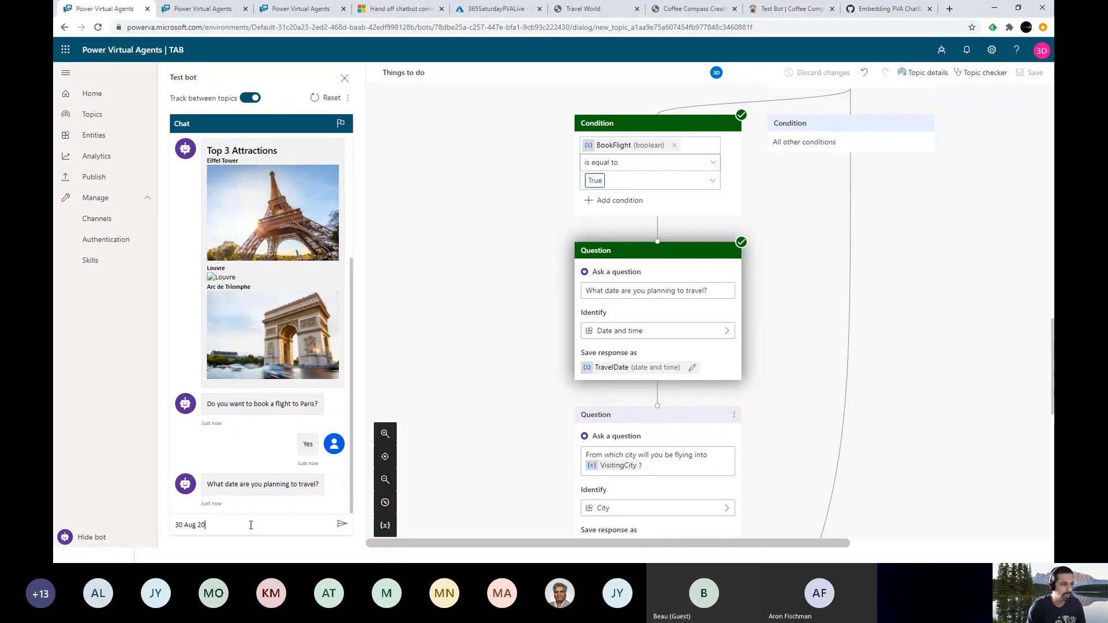
type("20")
key("Return")
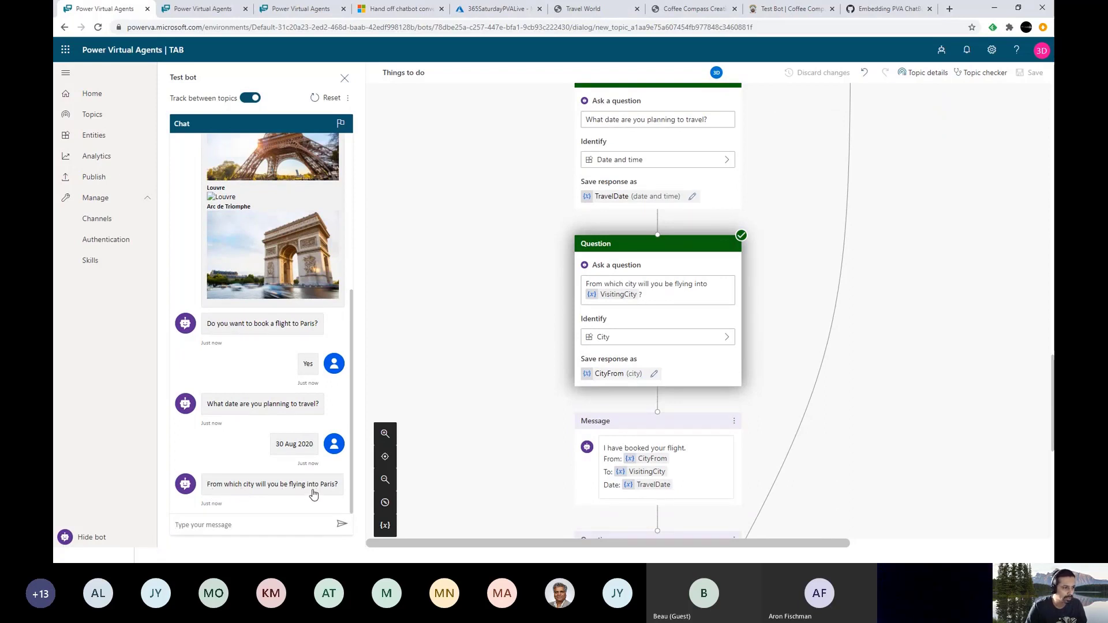
left_click(259, 525)
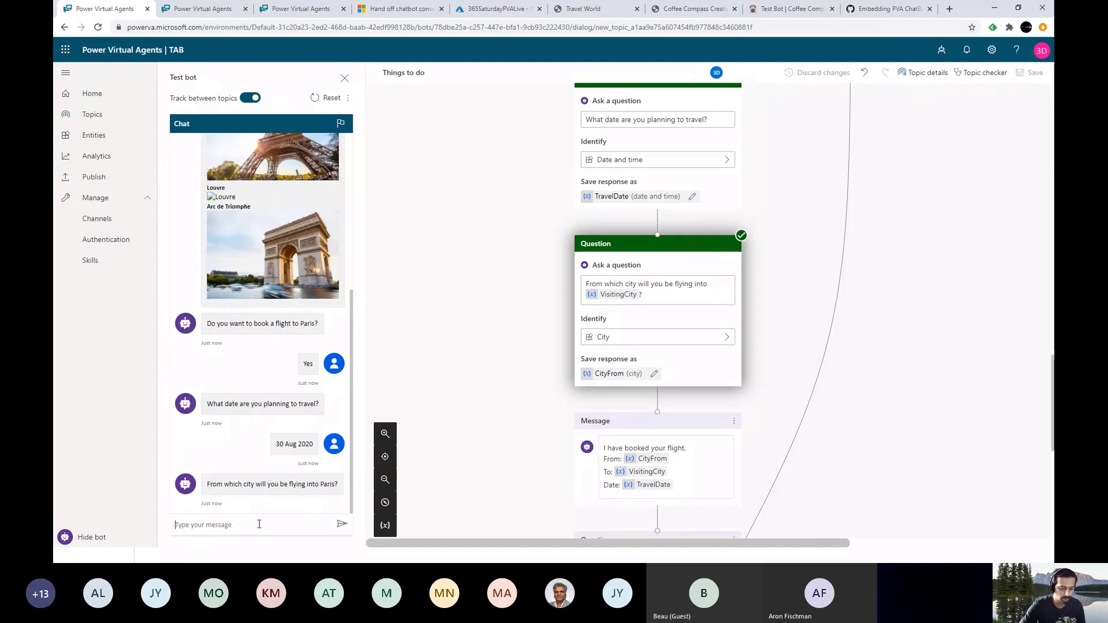
type("New York")
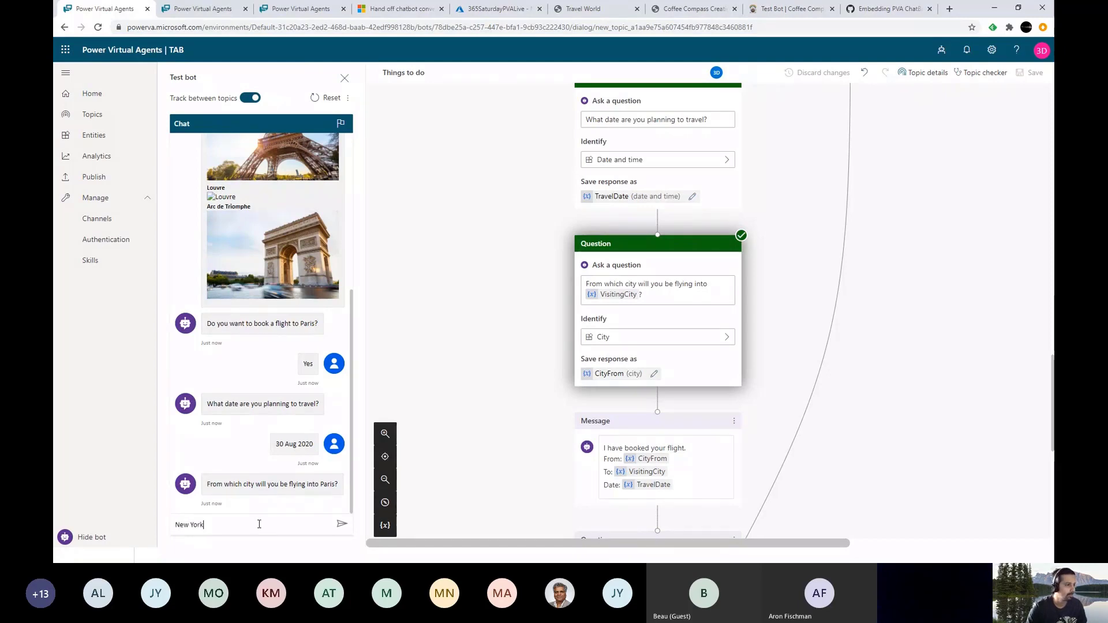
key("Return")
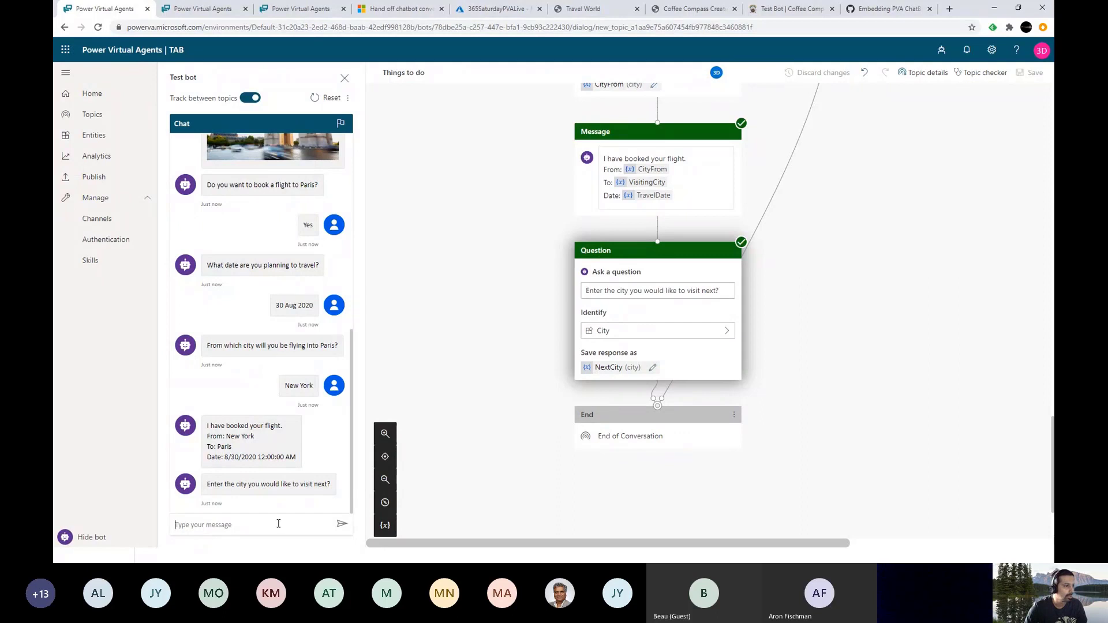
type("Lima")
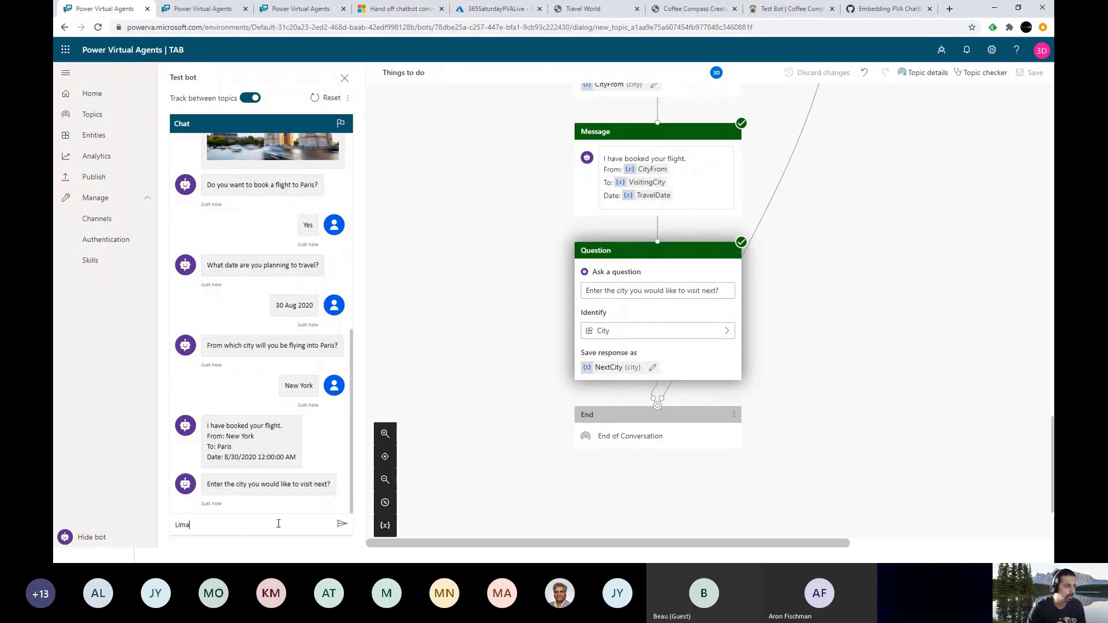
key("Return")
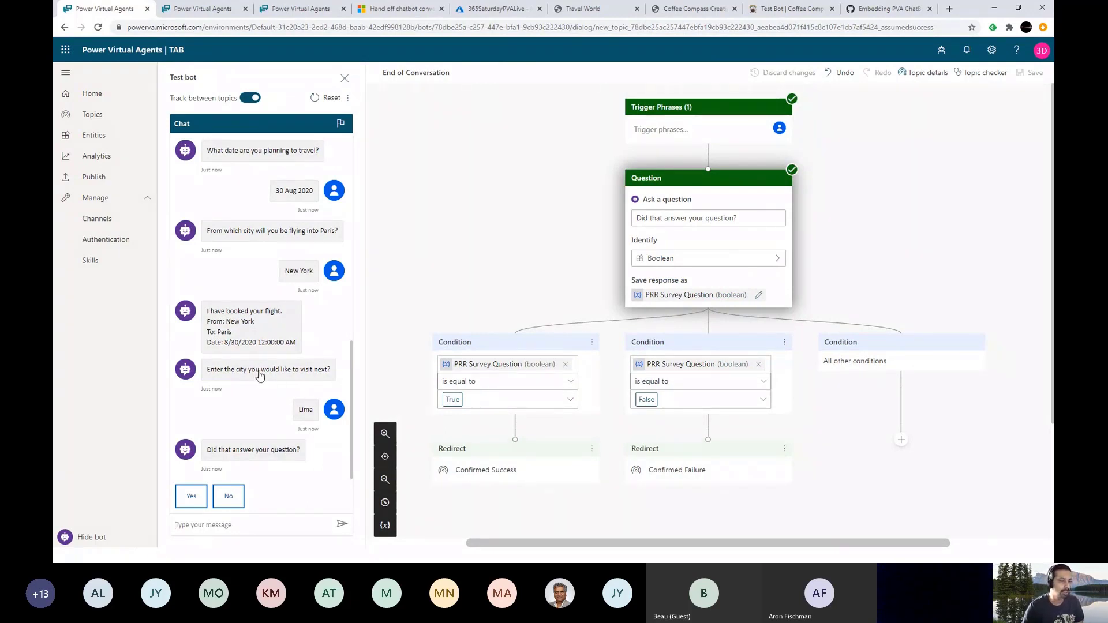
- Reset the test bot conversation and go back to the Topics list
left_click(318, 99)
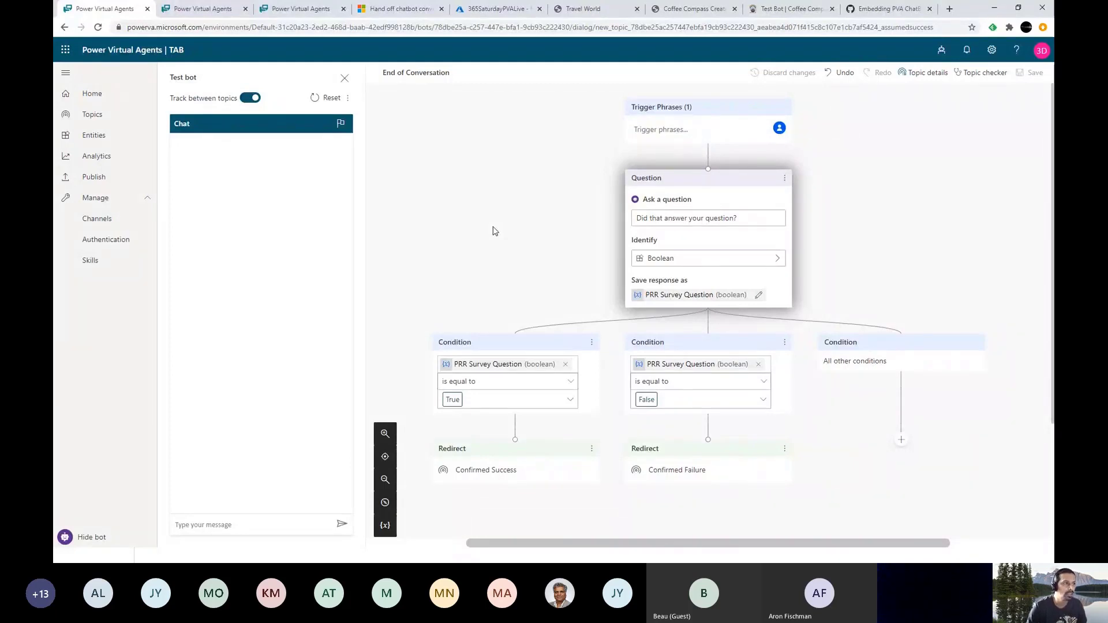
scroll(578, 246, "down", 1)
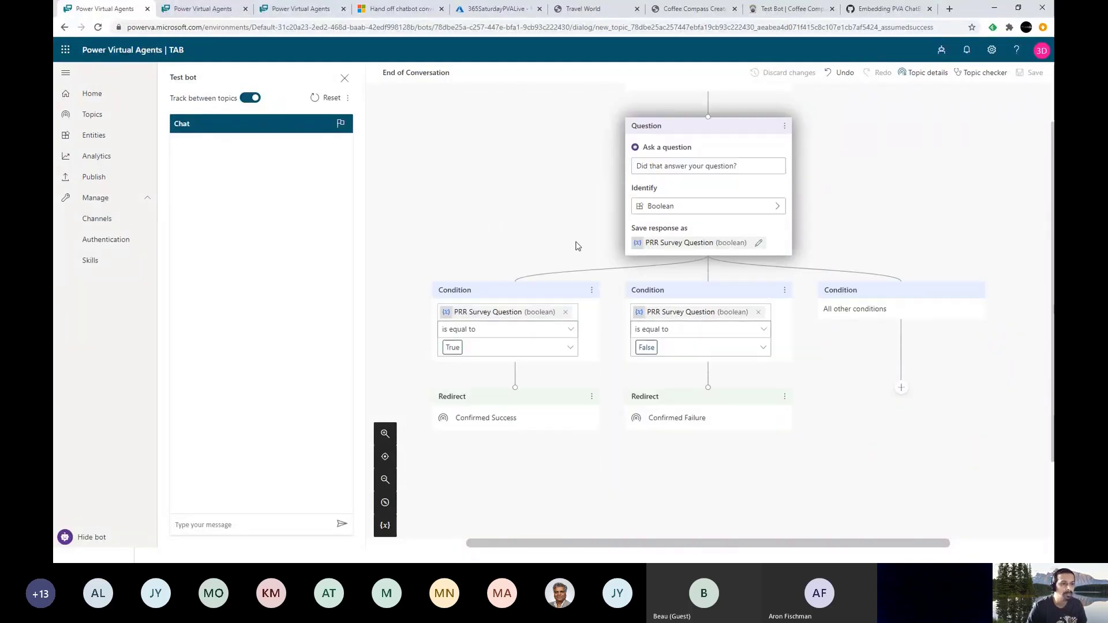
left_click(114, 114)
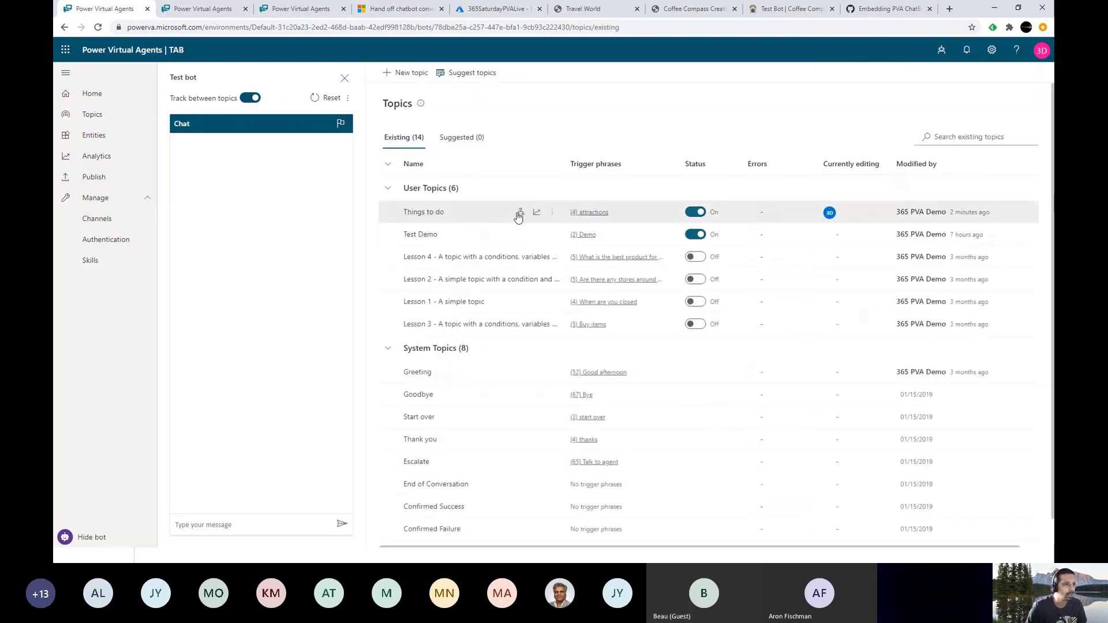
- Open Things to do for editing and review the flow down to the booking message and End nodes
left_click(521, 215)
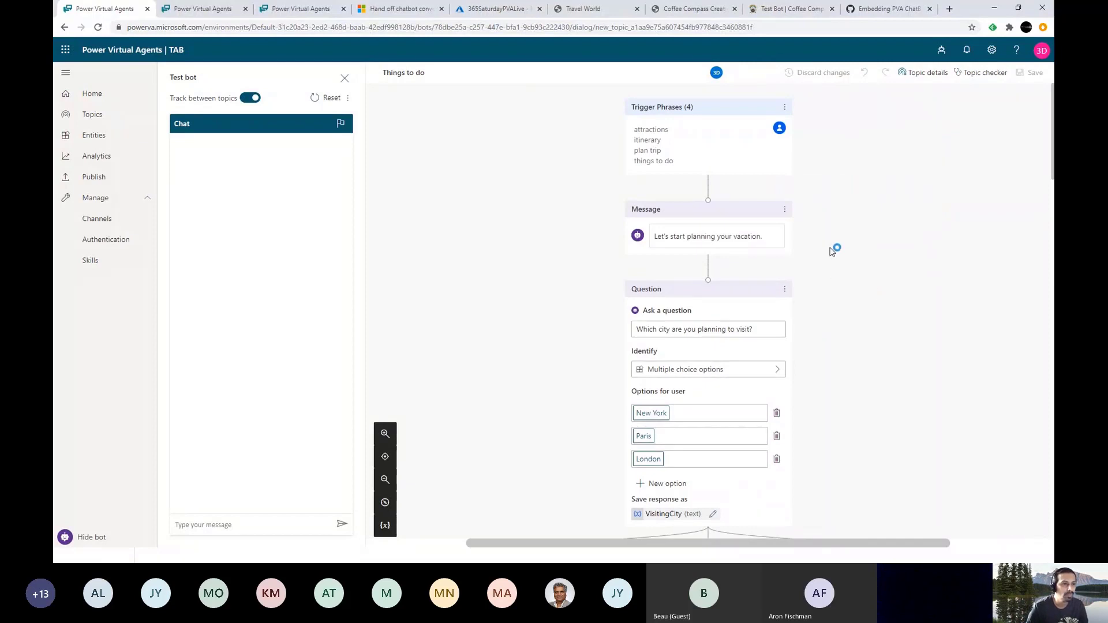
scroll(834, 254, "down", 4)
scroll(832, 256, "down", 15)
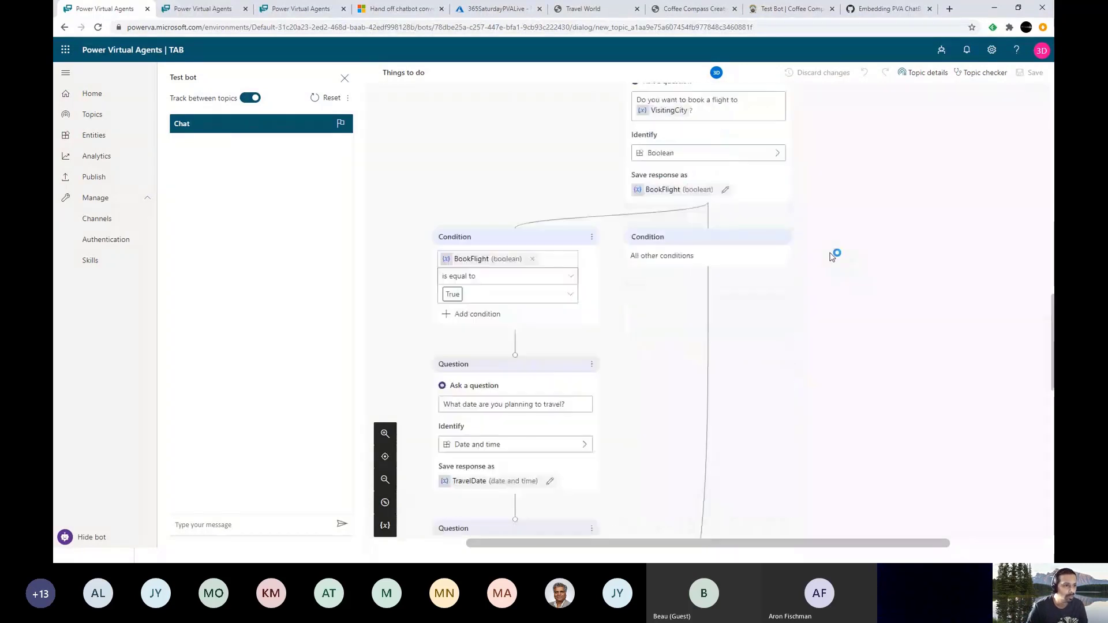
scroll(832, 256, "down", 4)
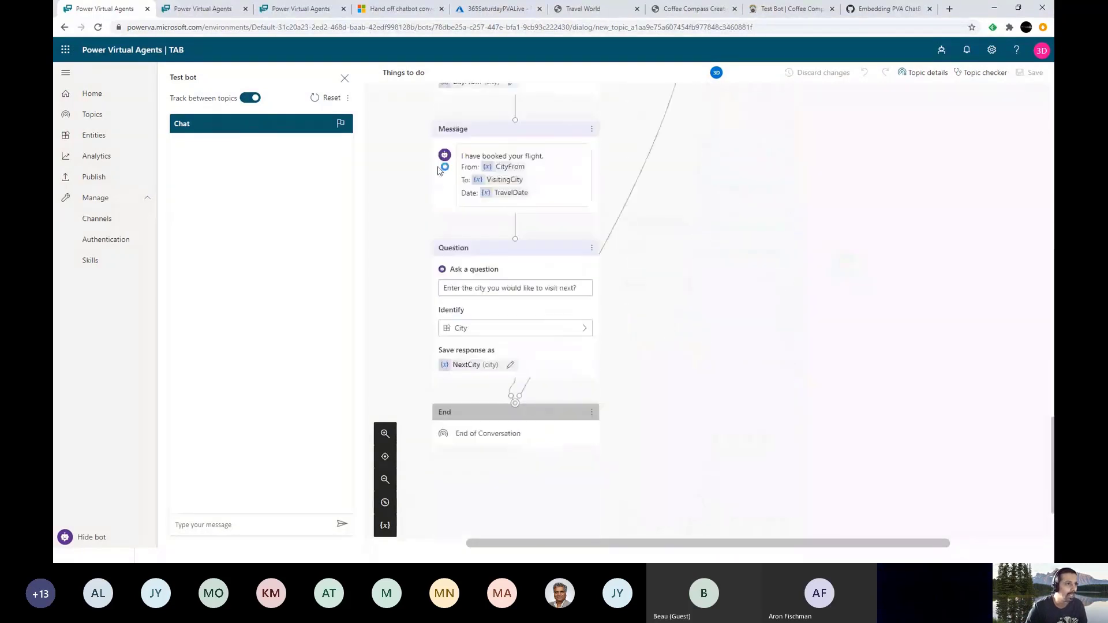
scroll(543, 197, "up", 1)
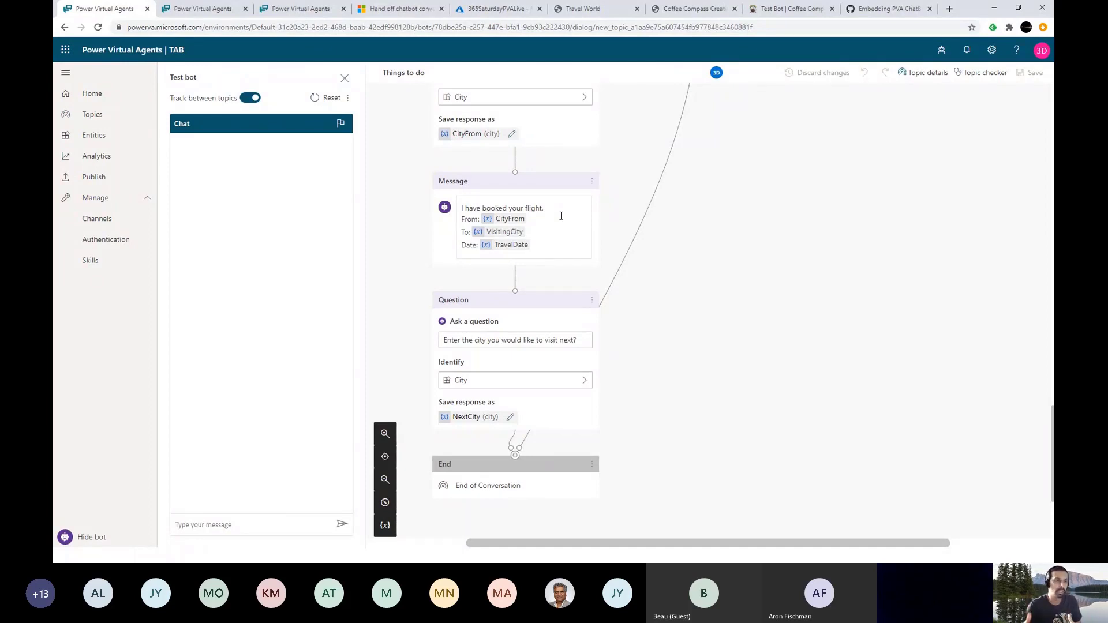
scroll(548, 191, "up", 3)
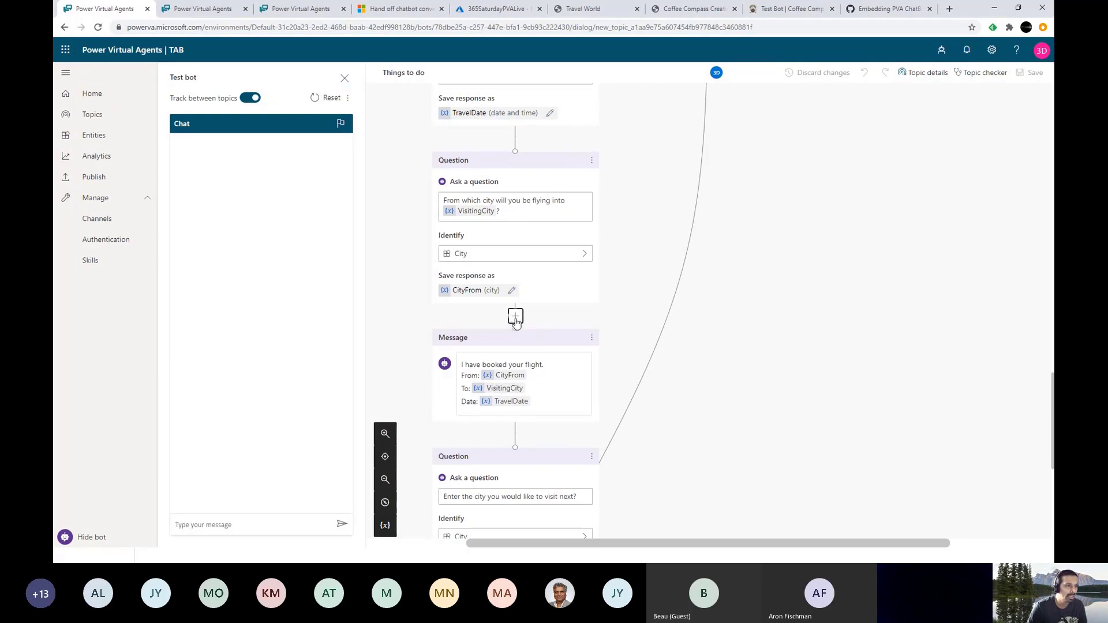
- Add a Call an action node below the CityFrom question and create a new flow
left_click(516, 318)
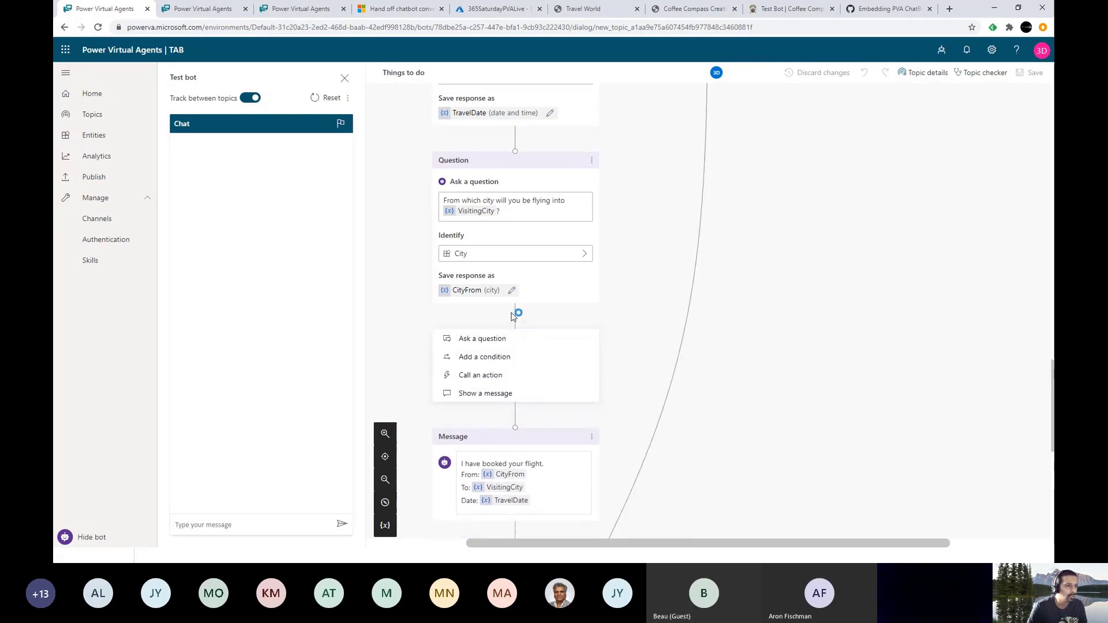
left_click(486, 379)
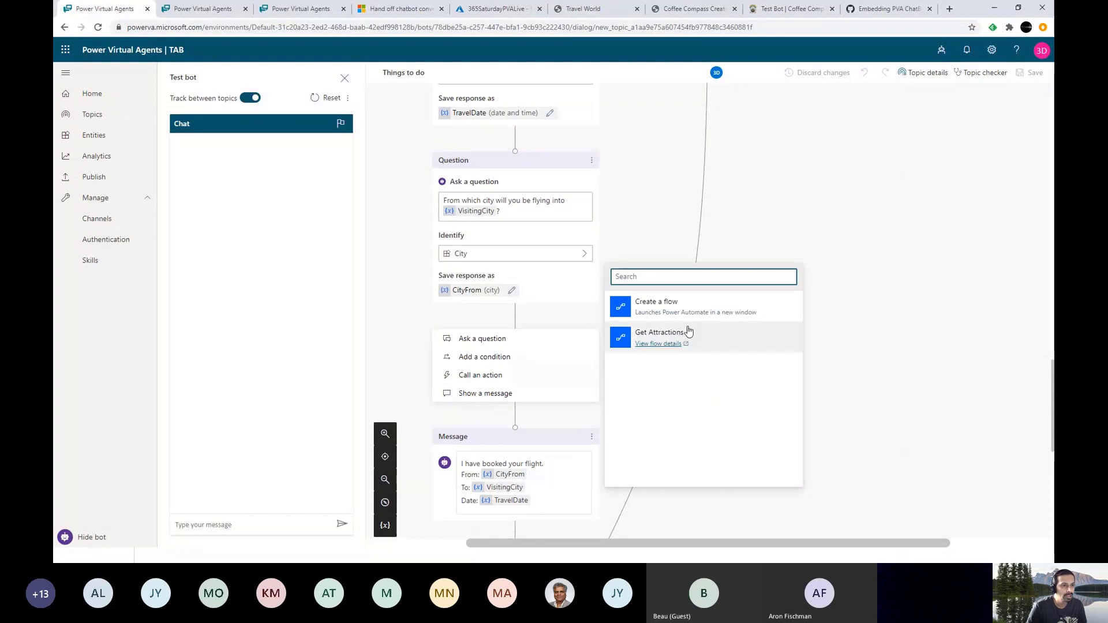
mouse_move(695, 340)
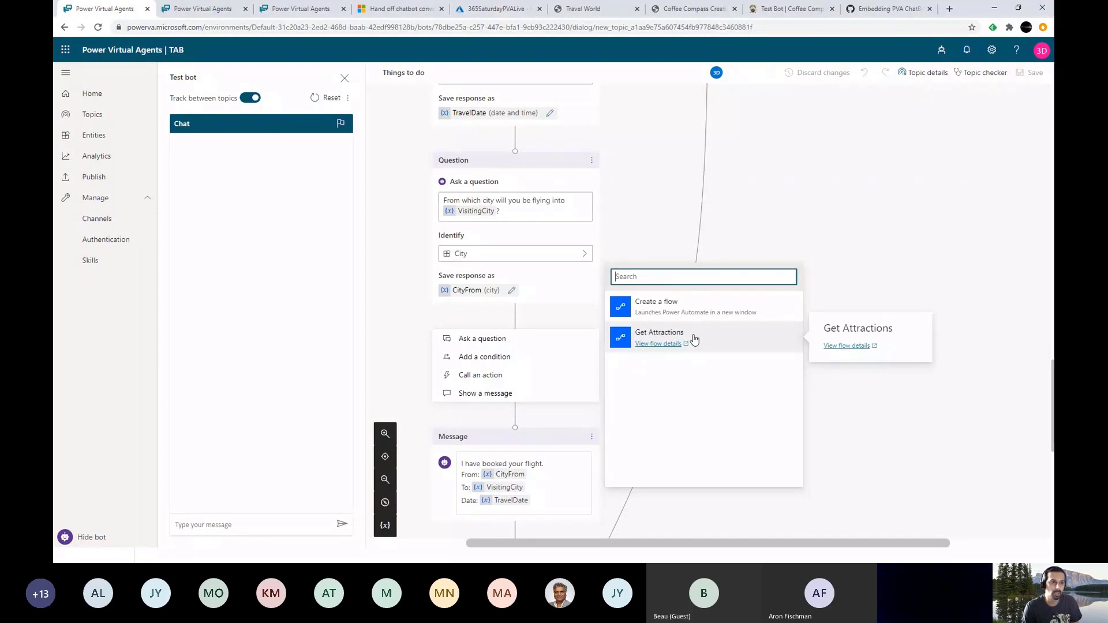
left_click(673, 308)
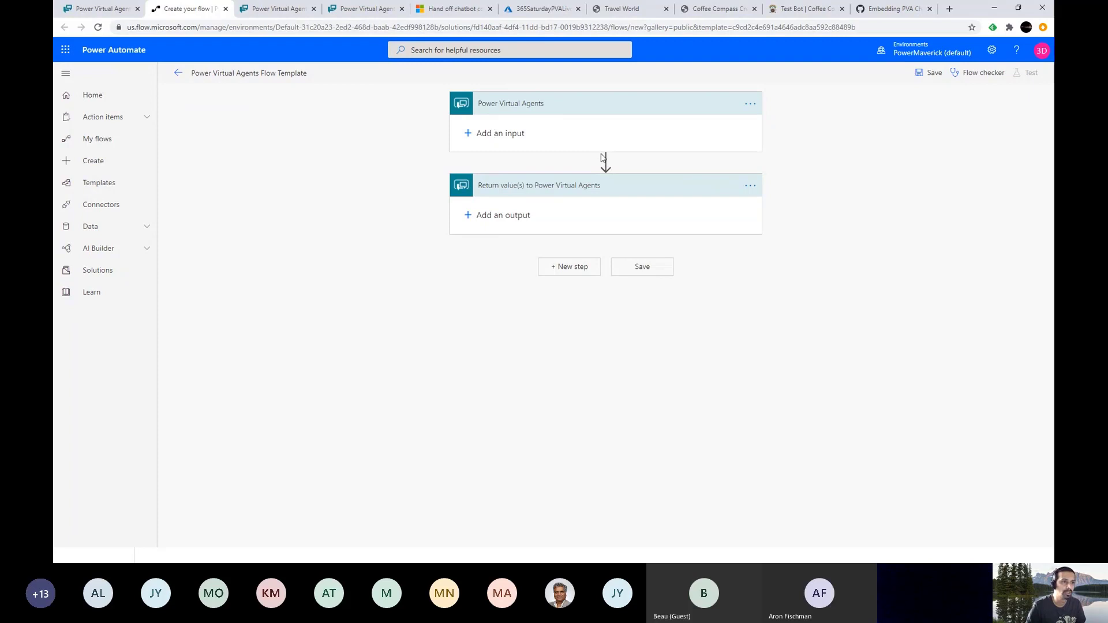
- Insert an Initialize variable action between the trigger and return steps
mouse_move(605, 163)
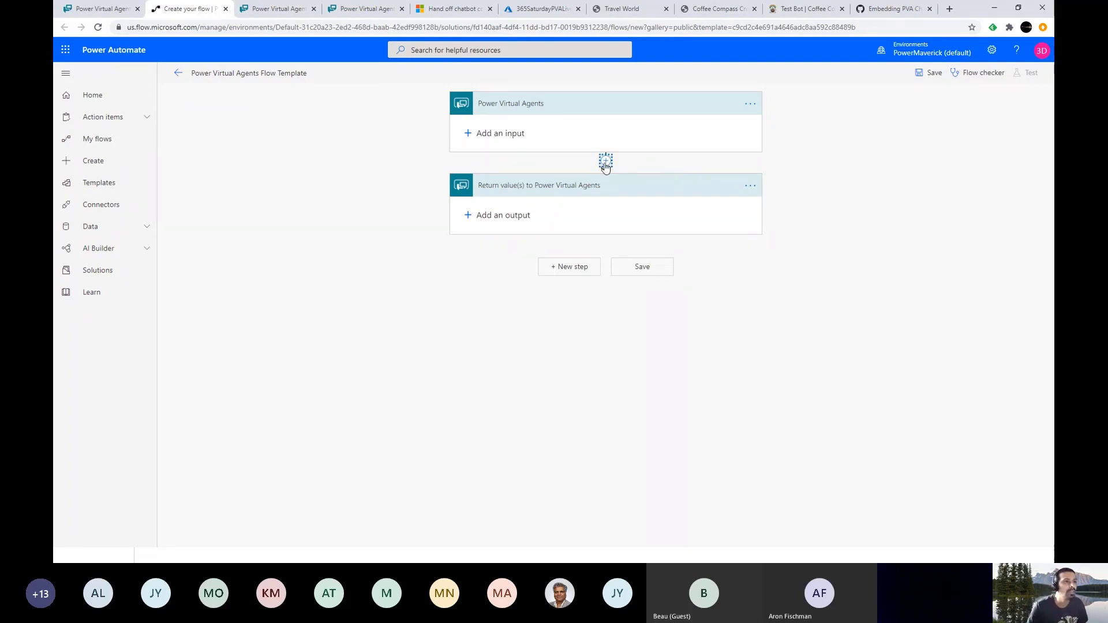
left_click(606, 164)
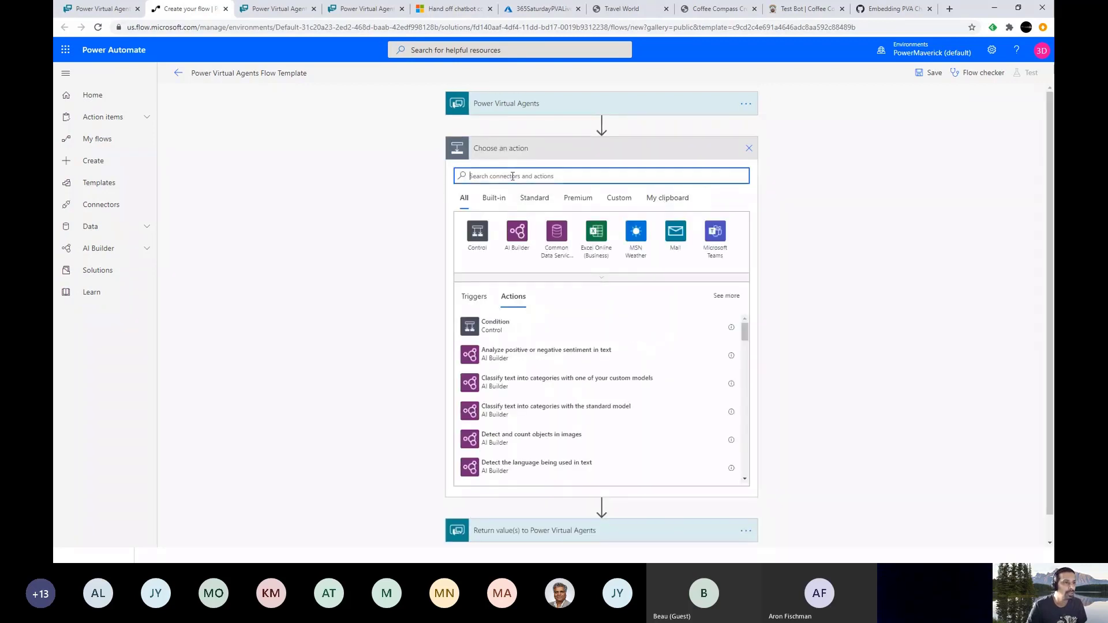
type("vairable")
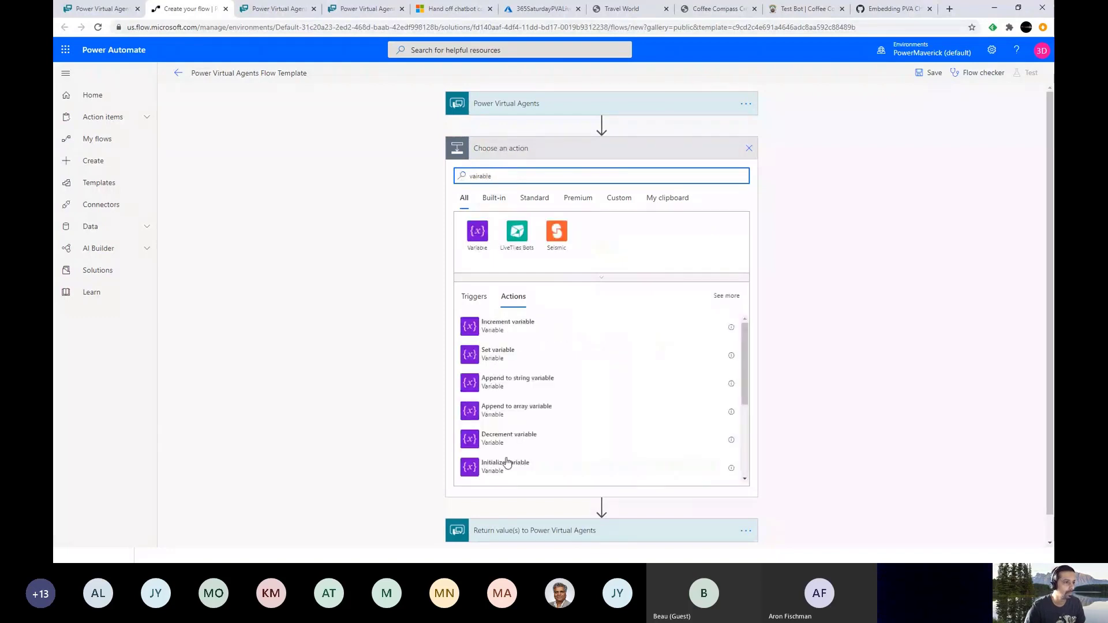
left_click(508, 464)
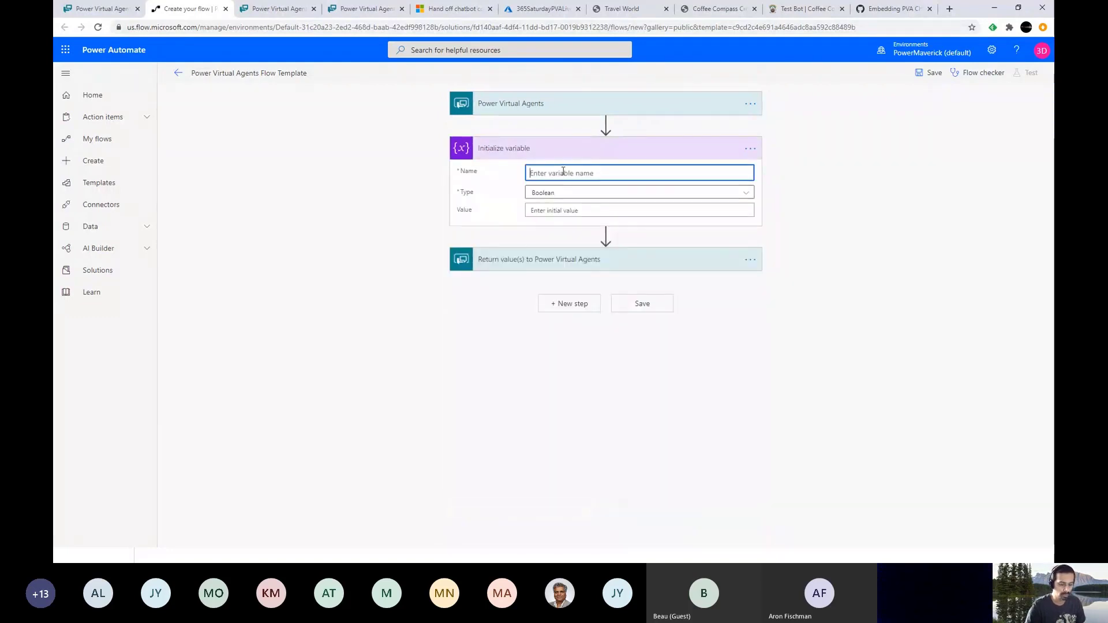
- Name the variable GUID, type String, with the guid() expression as its value
left_click(563, 172)
type("GUID")
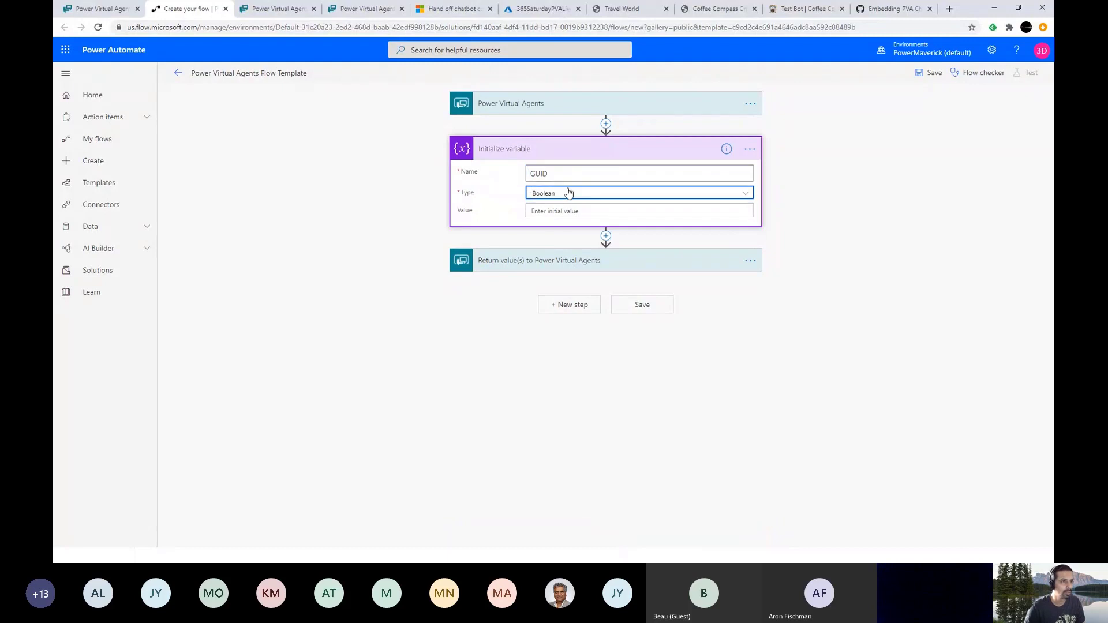
left_click(564, 193)
left_click(566, 269)
left_click(564, 211)
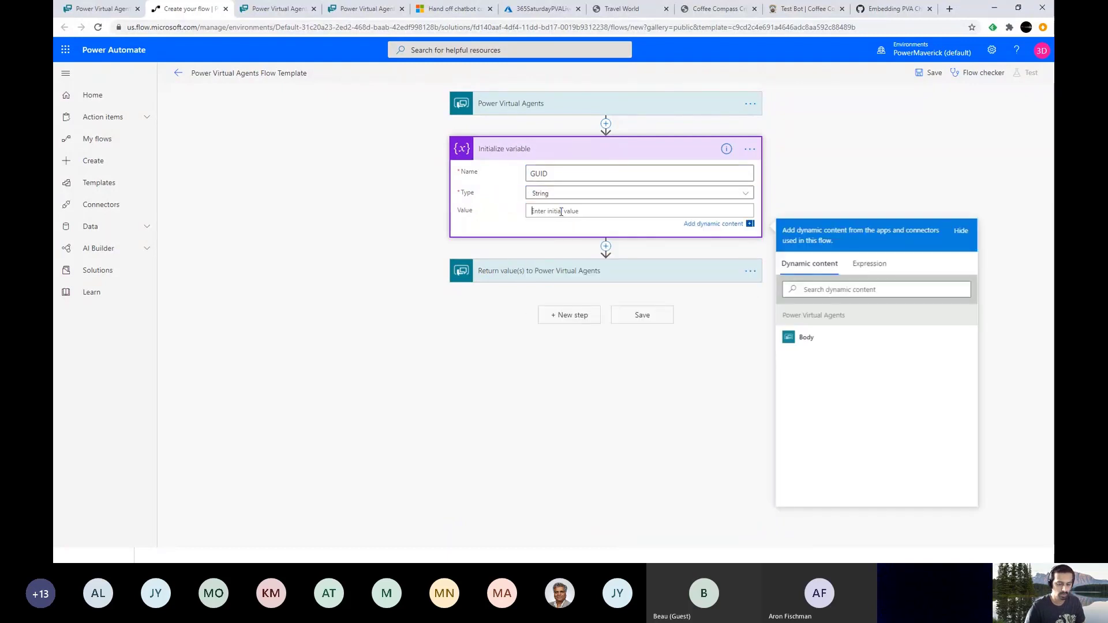
left_click(870, 271)
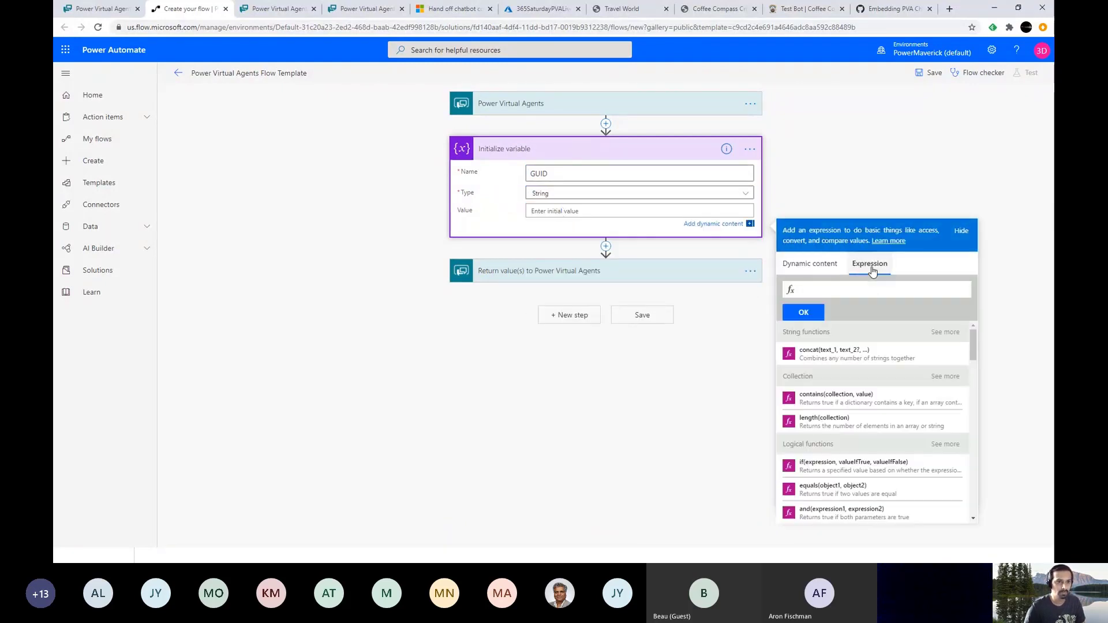
left_click(844, 290)
type("gui")
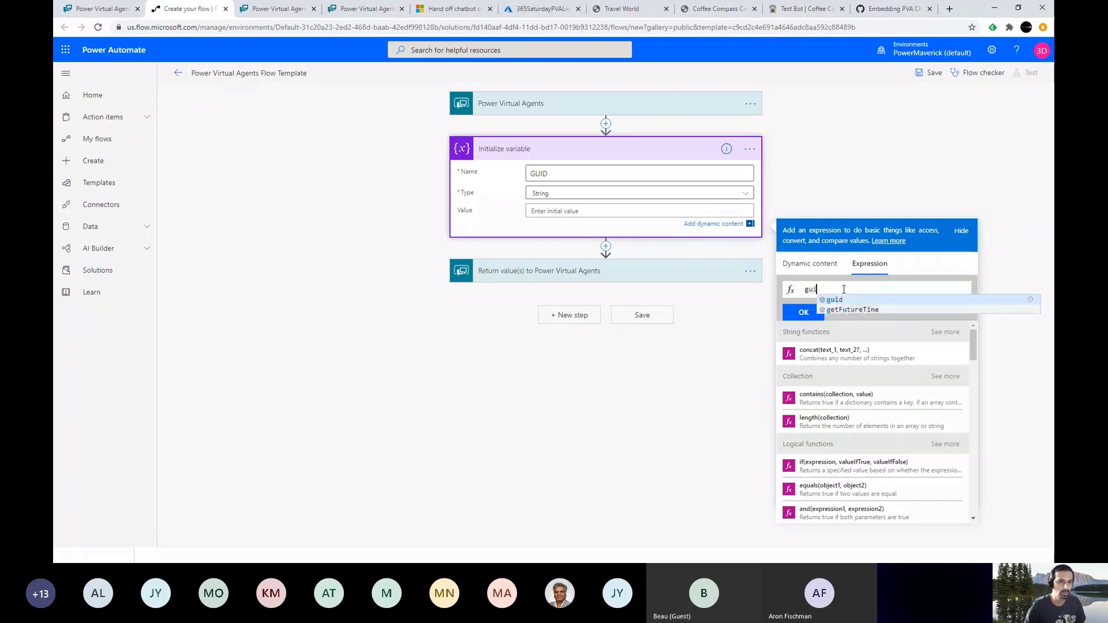
type("d()")
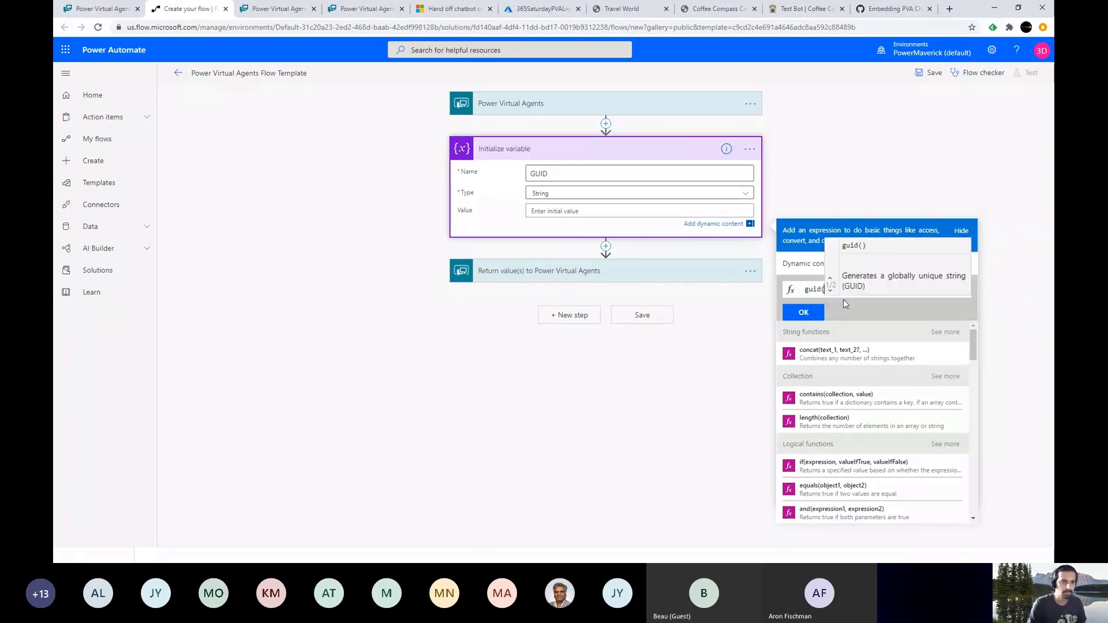
left_click(804, 312)
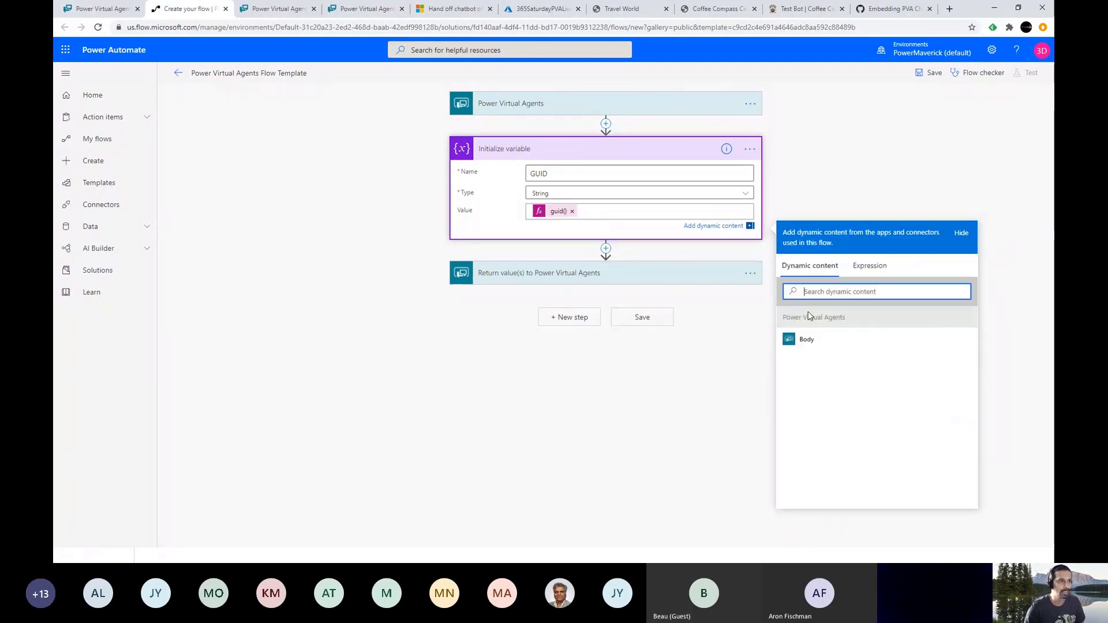
left_click(606, 249)
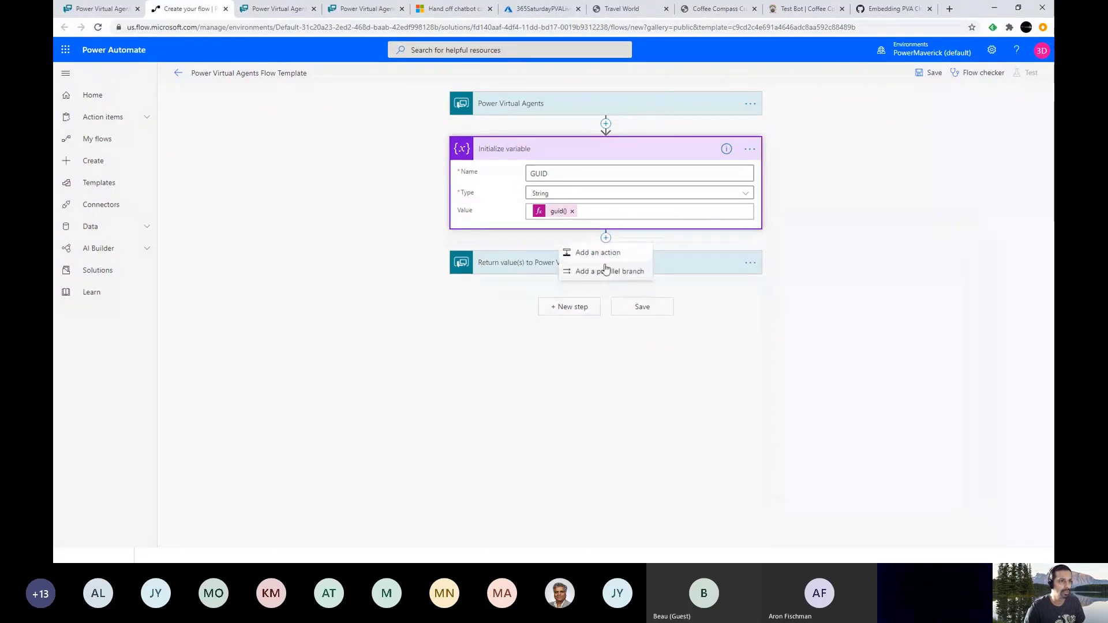
- Add another Initialize variable action after the GUID step
left_click(604, 252)
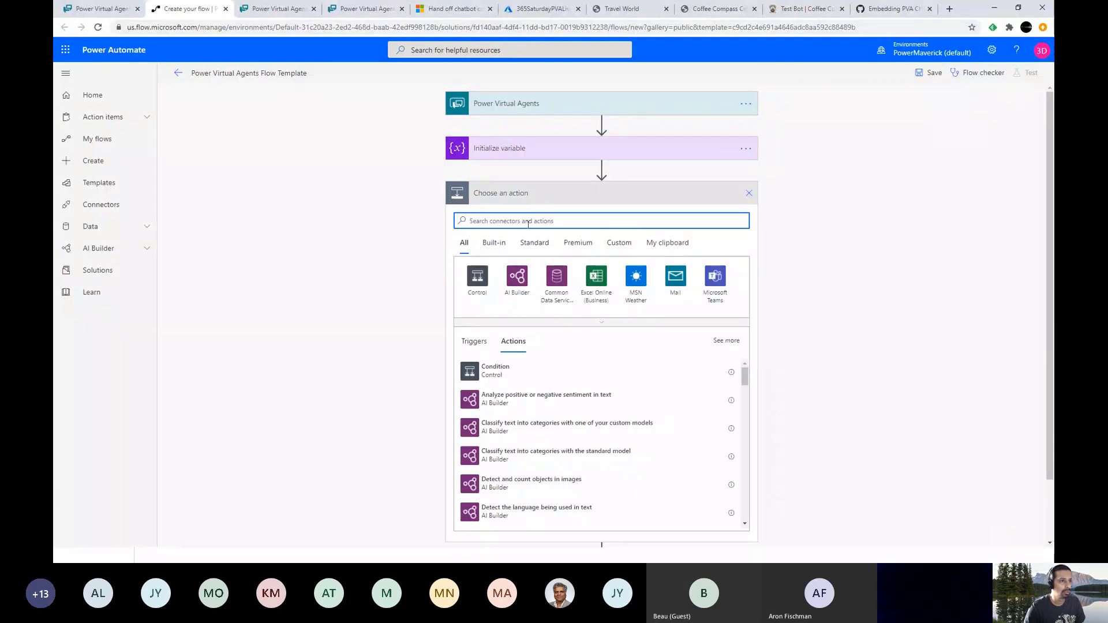
type("variab")
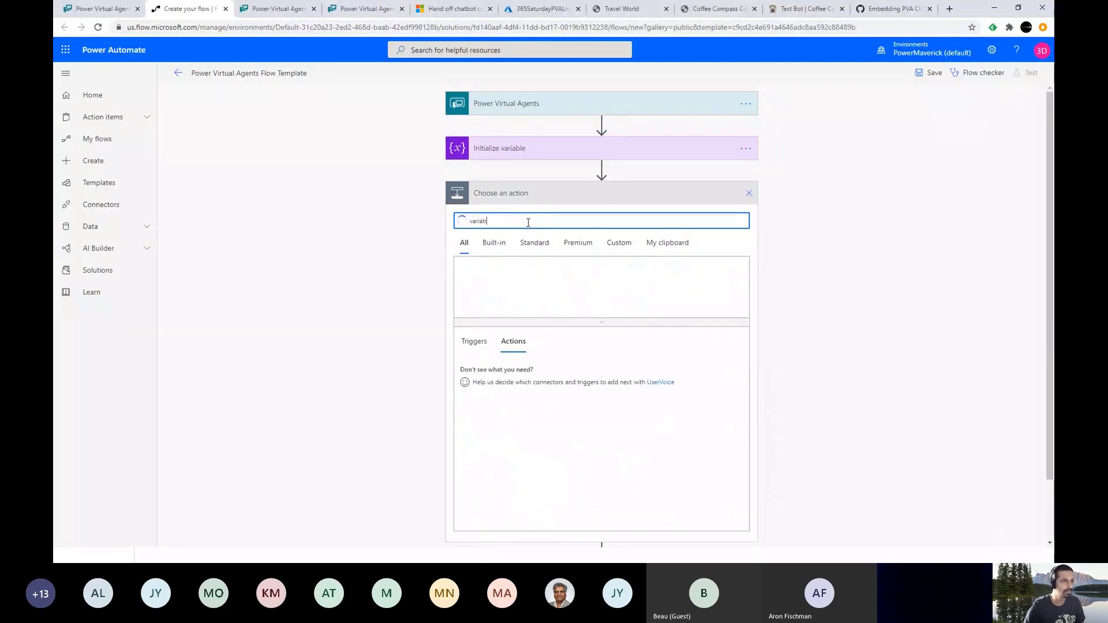
left_click(520, 511)
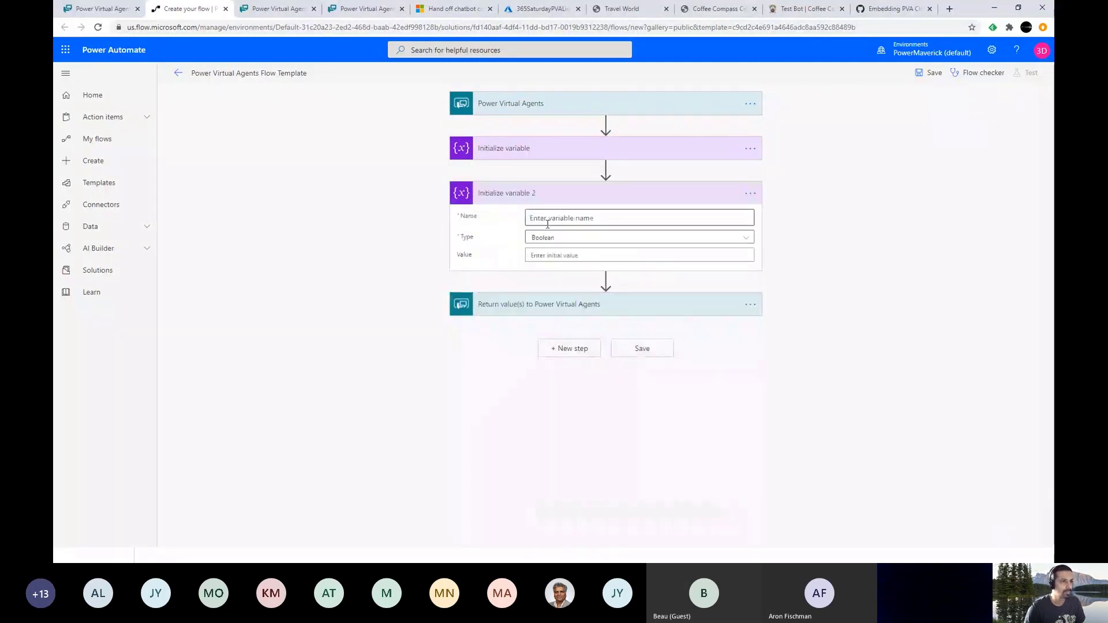
- Name it RandomNumber, type String, with value expression rand(1000,9999)
type("Rand")
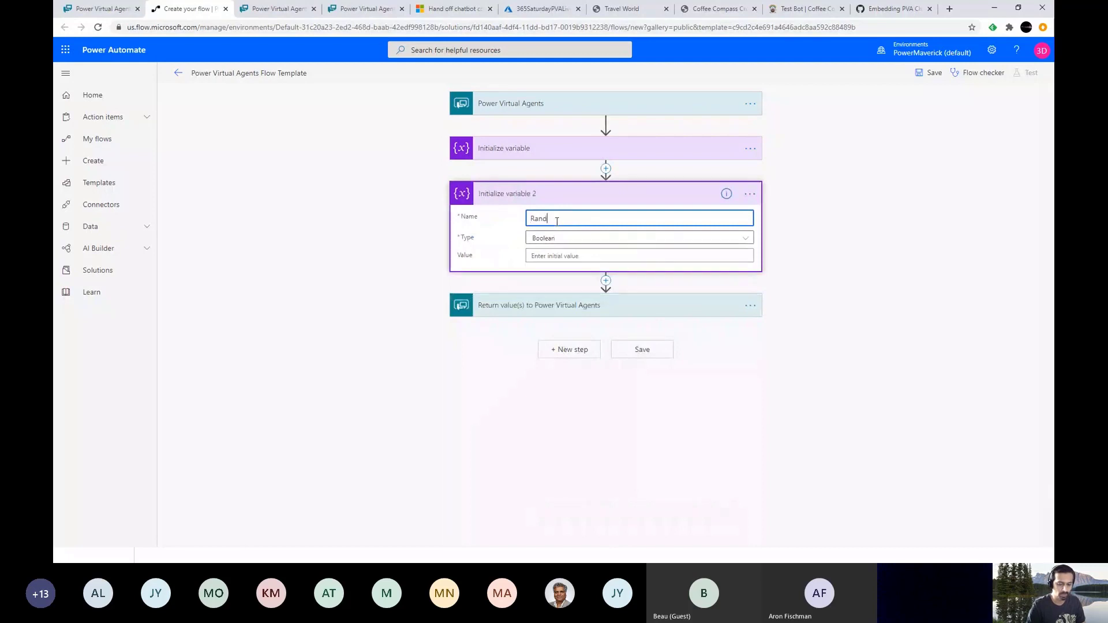
type("omNumber")
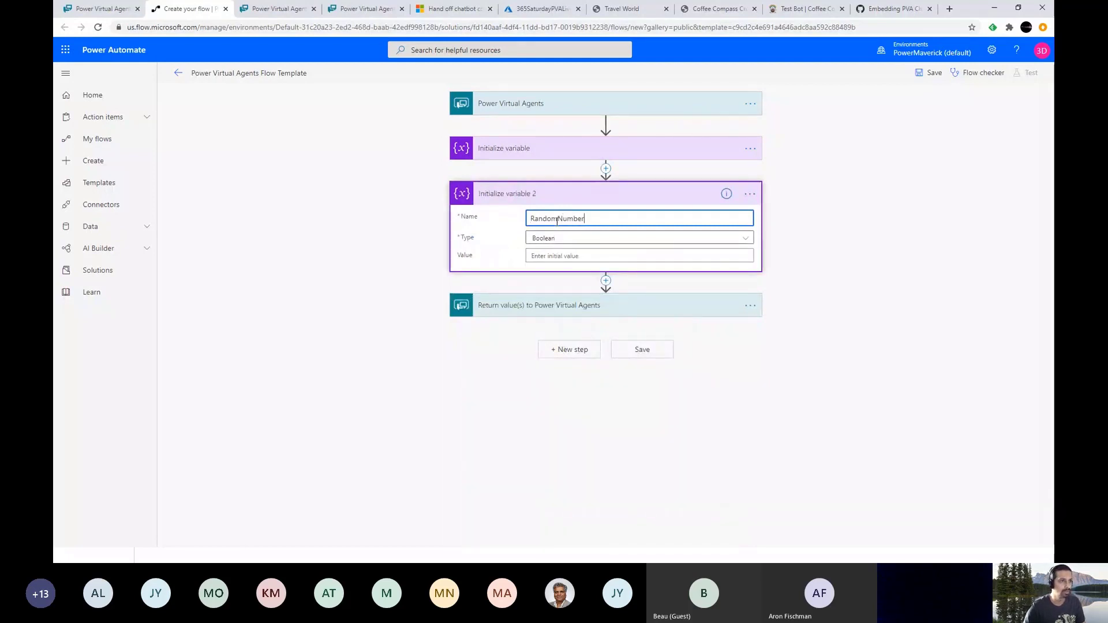
left_click(557, 239)
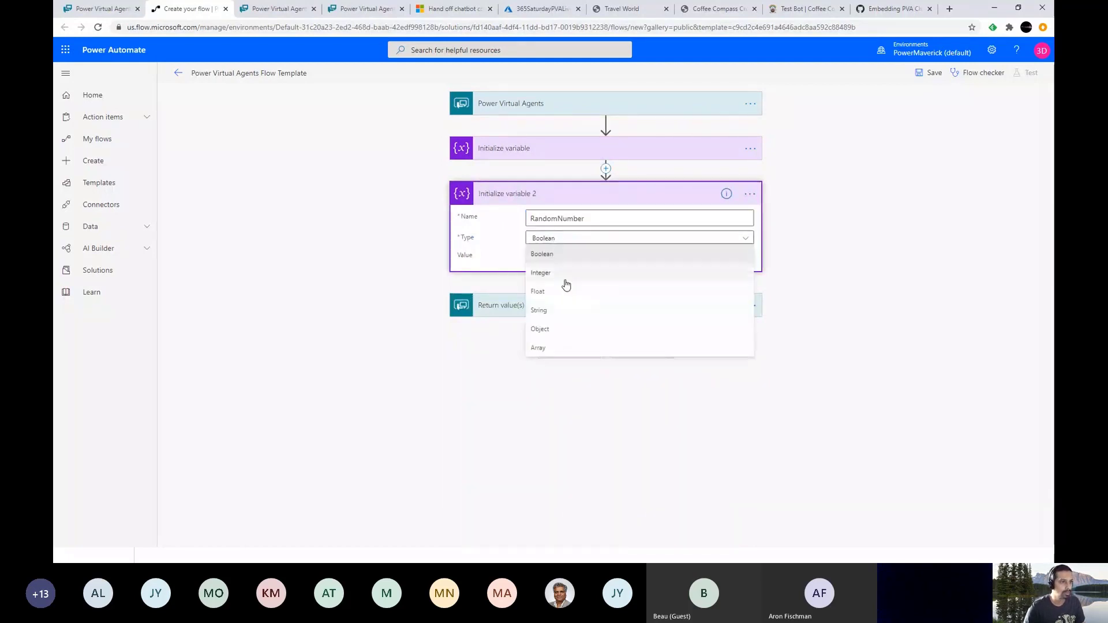
left_click(568, 319)
left_click(570, 256)
left_click(864, 315)
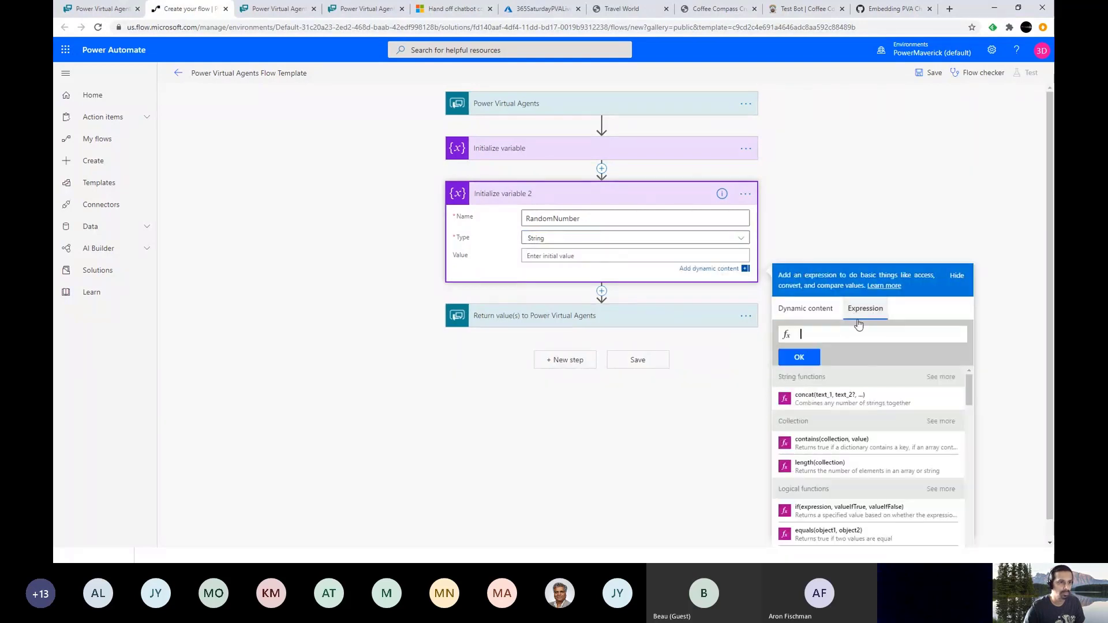
type("rand(")
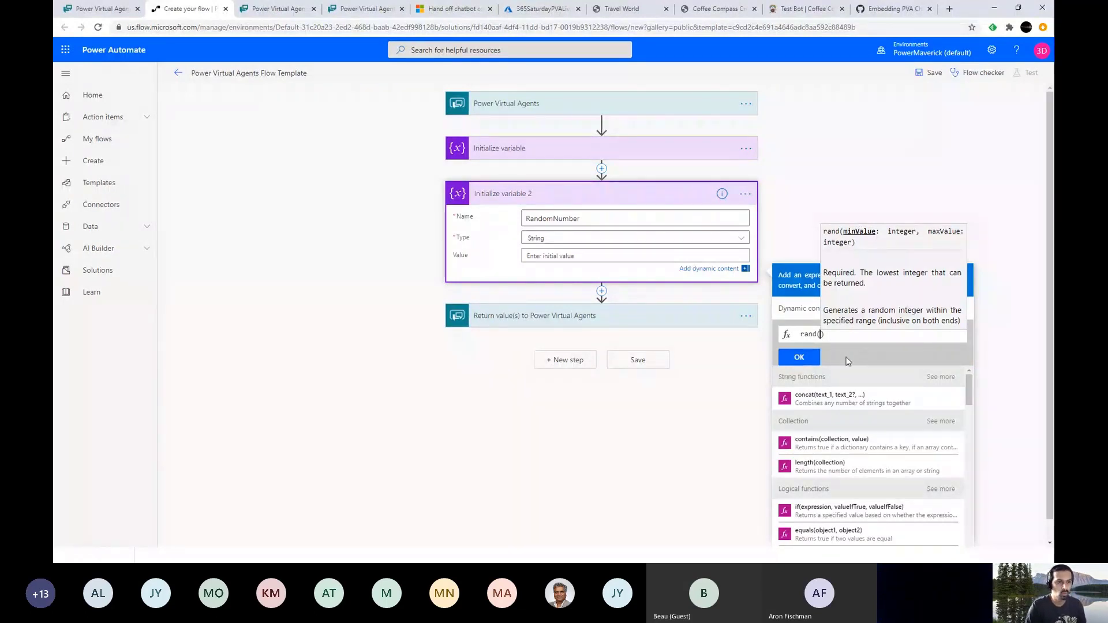
type("1000,9")
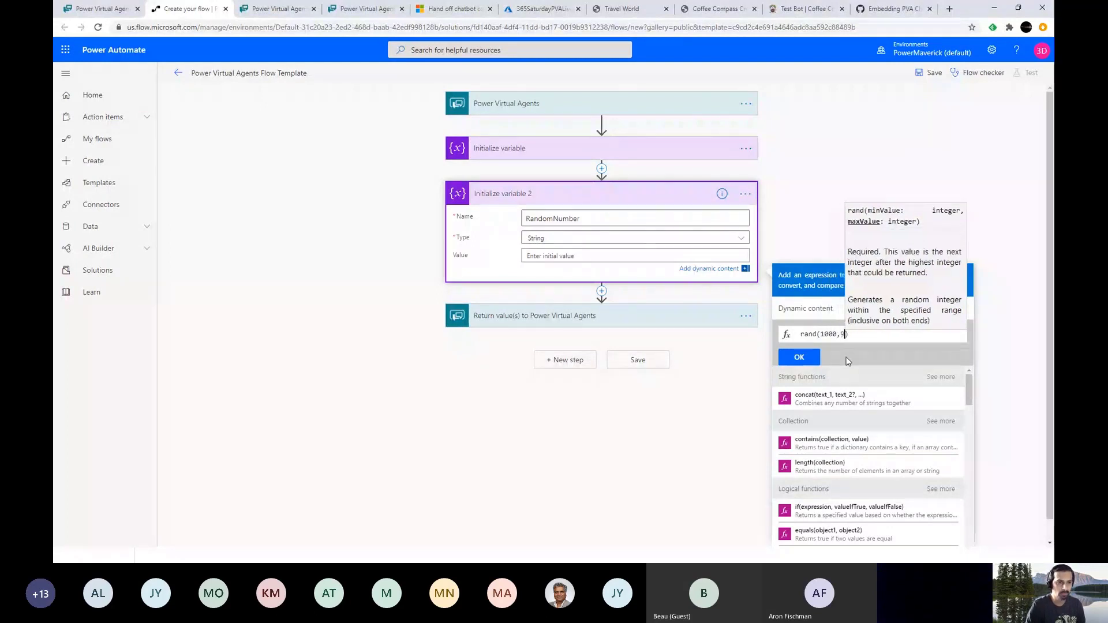
type("999")
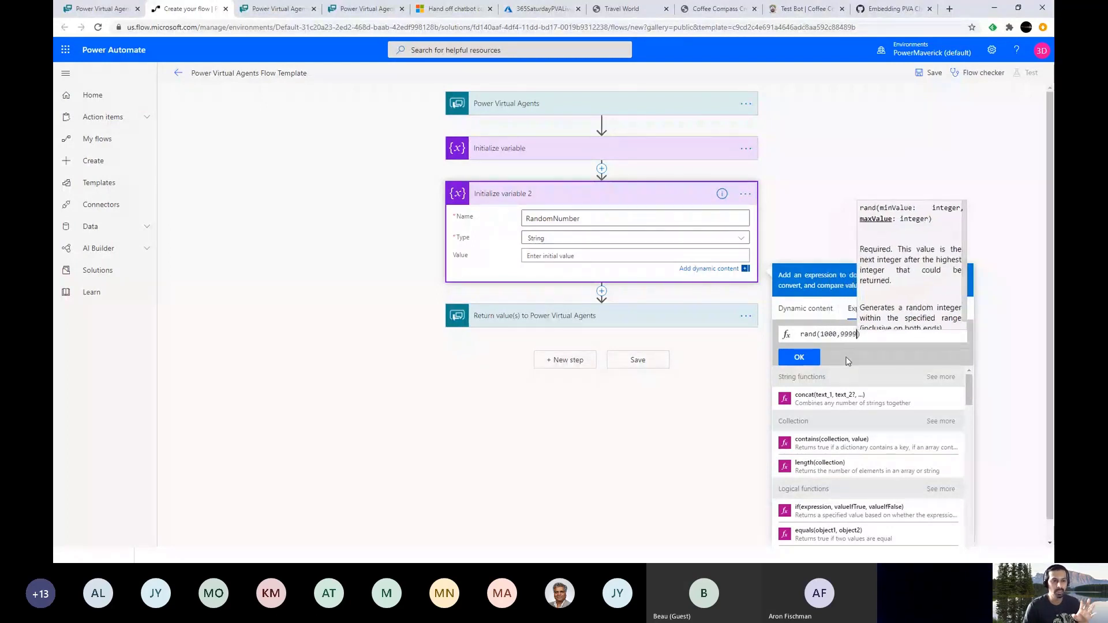
left_click(801, 358)
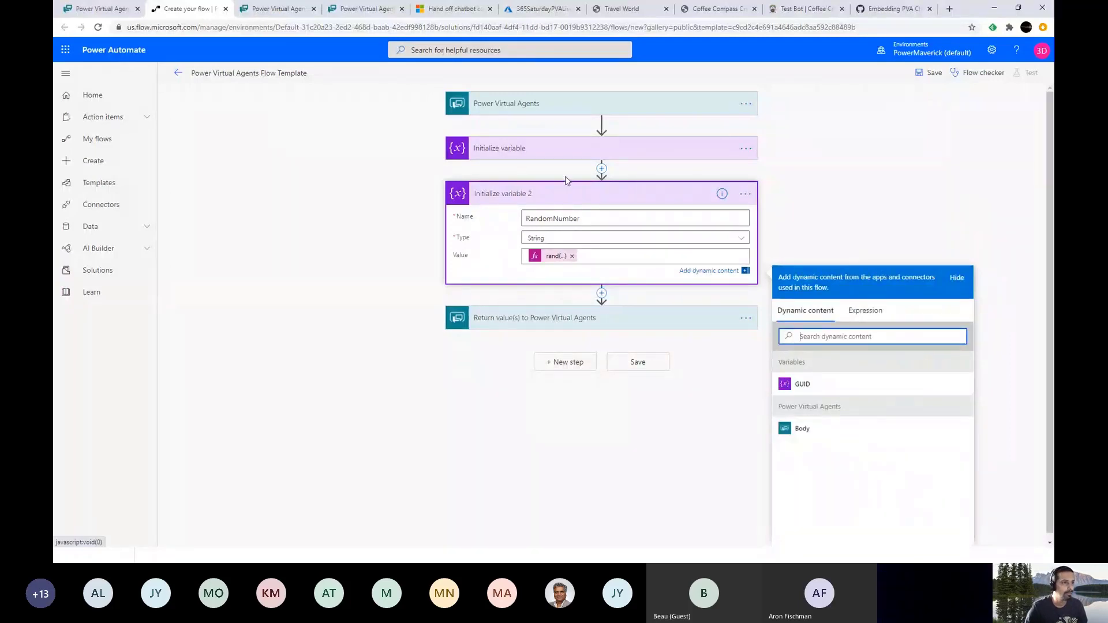
left_click(541, 149)
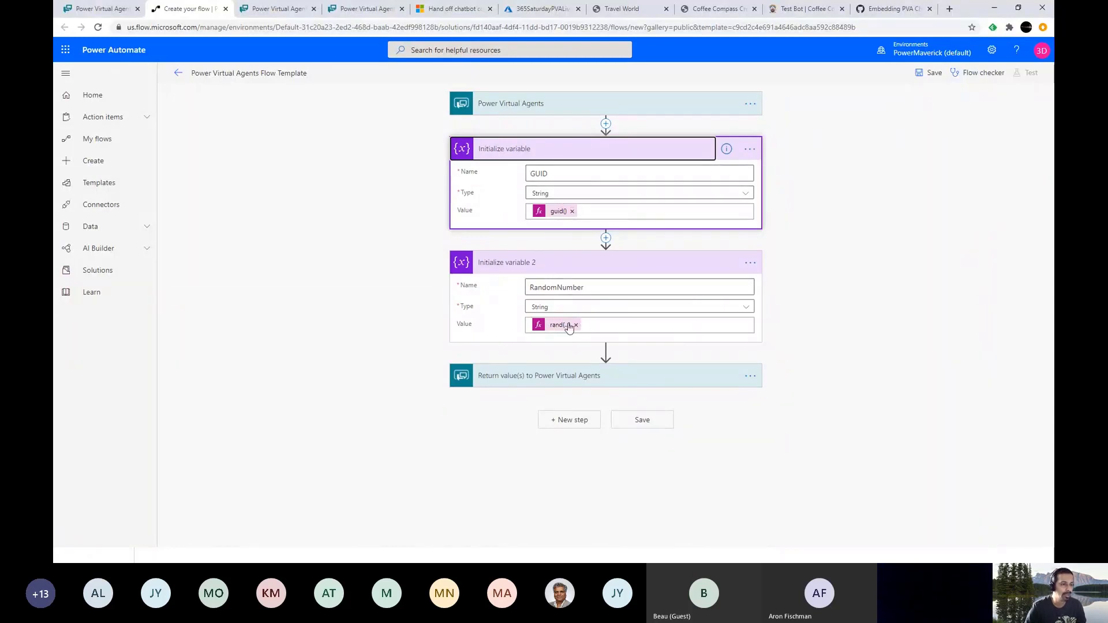
- Add a third Initialize variable action after RandomNumber
left_click(606, 352)
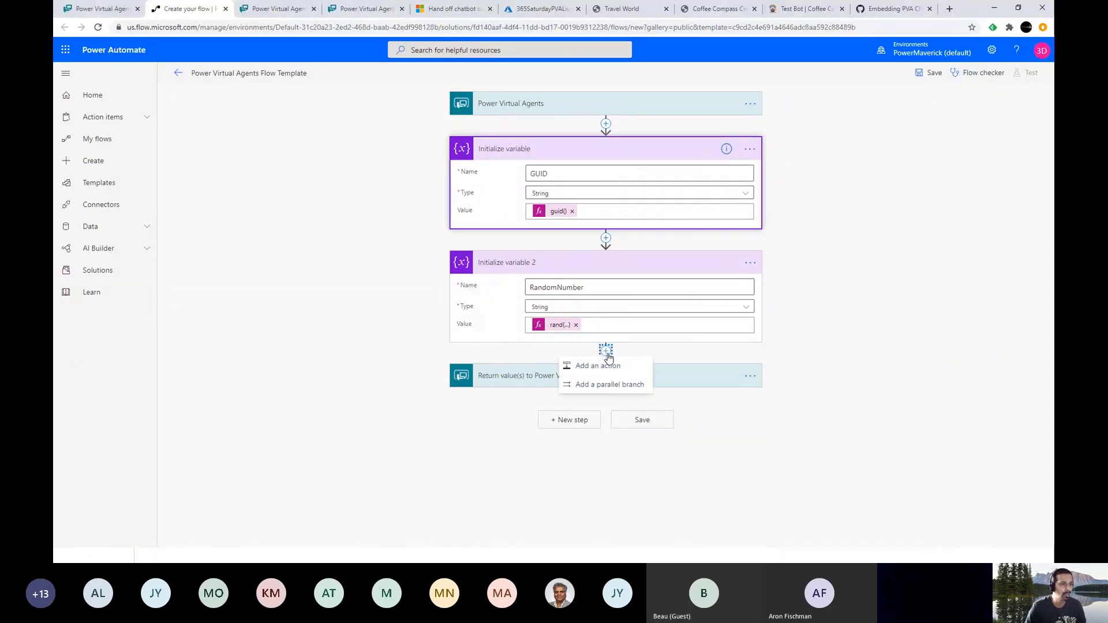
left_click(608, 365)
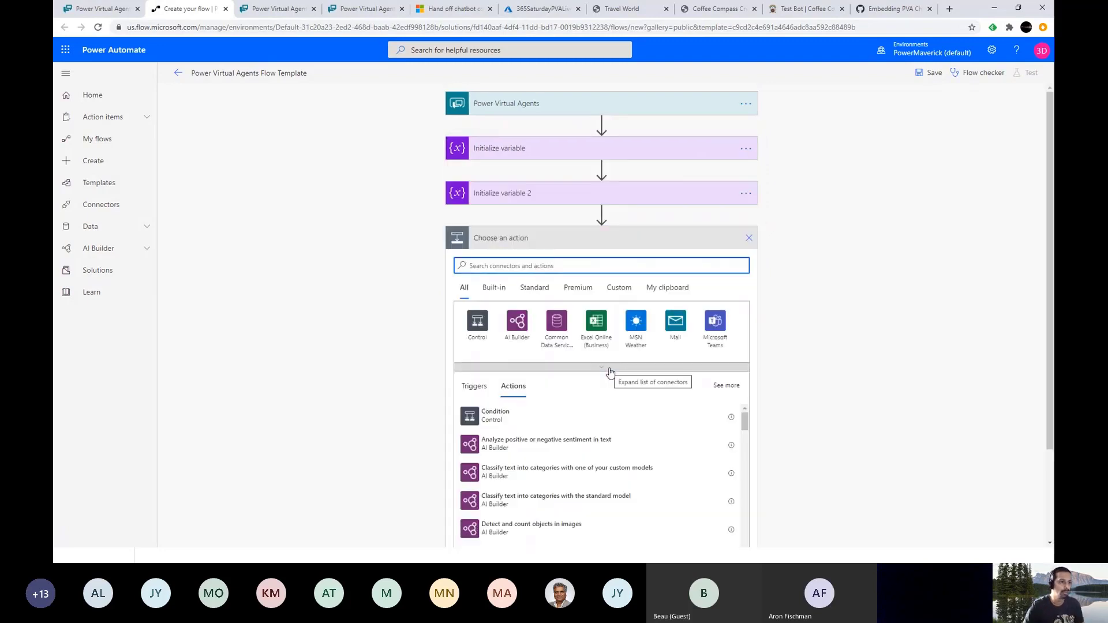
type("varia")
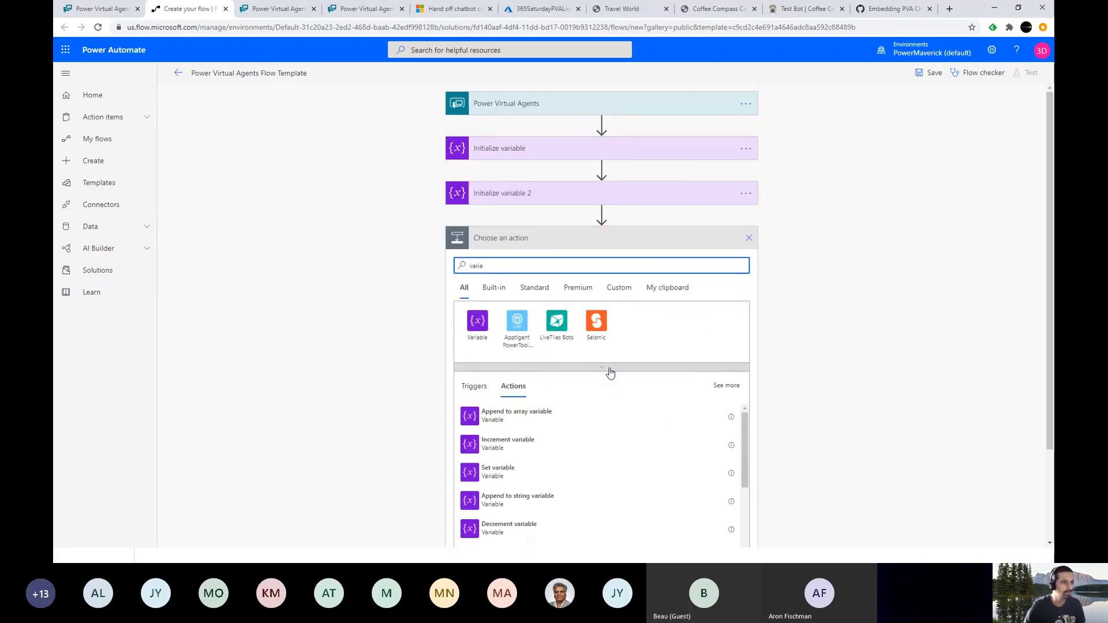
scroll(522, 525, "down", 1)
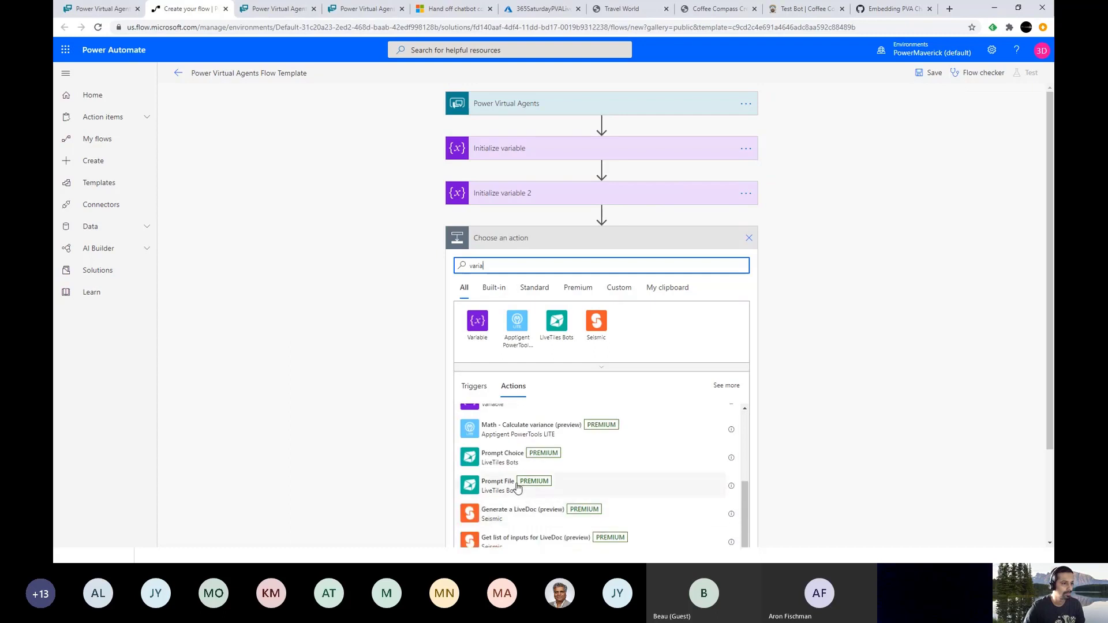
scroll(518, 489, "up", 1)
left_click(512, 453)
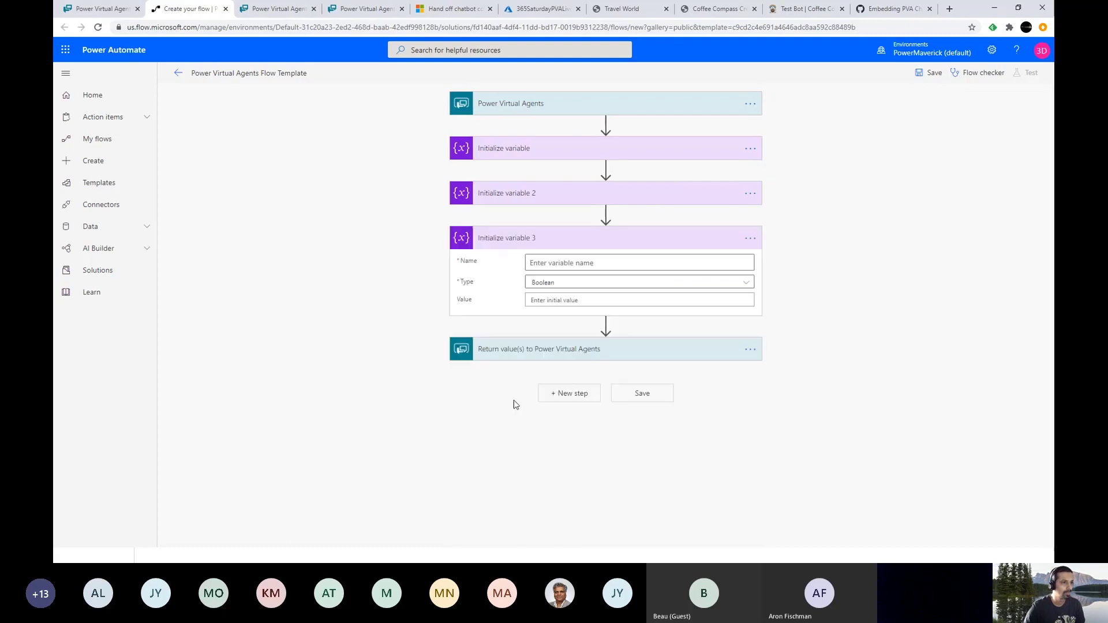
- Name the variable BookingNumber and make it a String
left_click(574, 263)
type("Random")
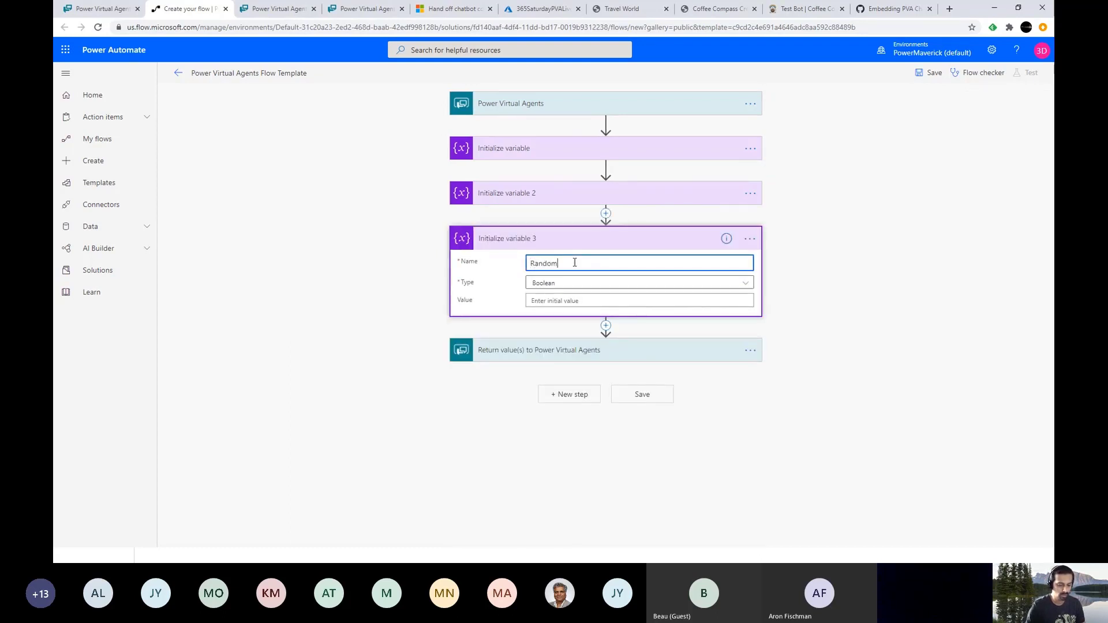
key("BackSpace")
key("BackSpace")
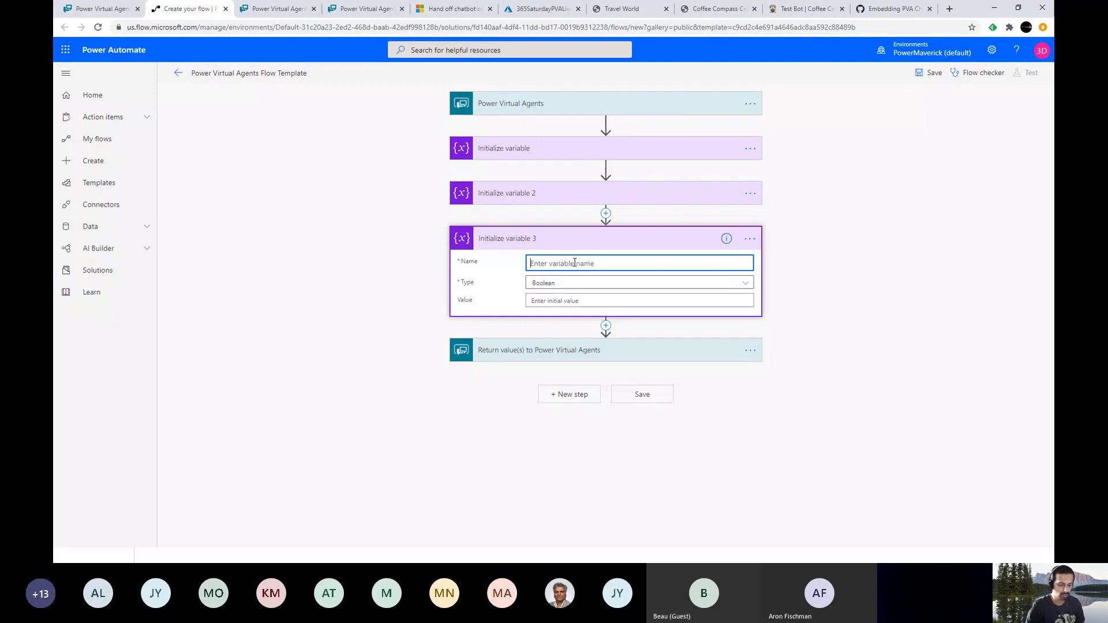
type("BookingNumber")
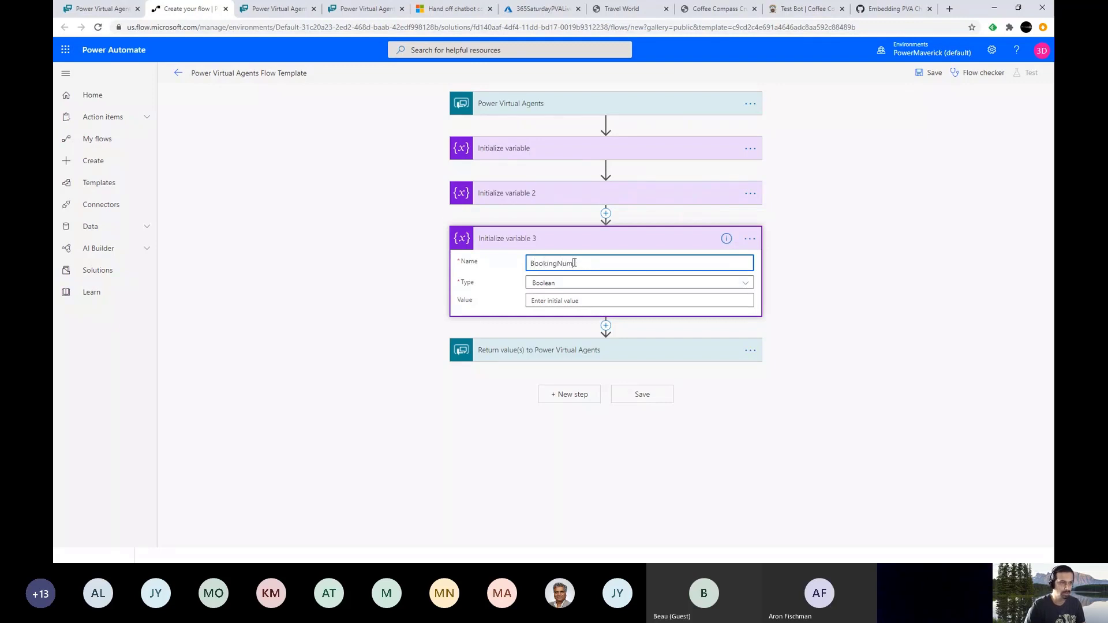
left_click(572, 283)
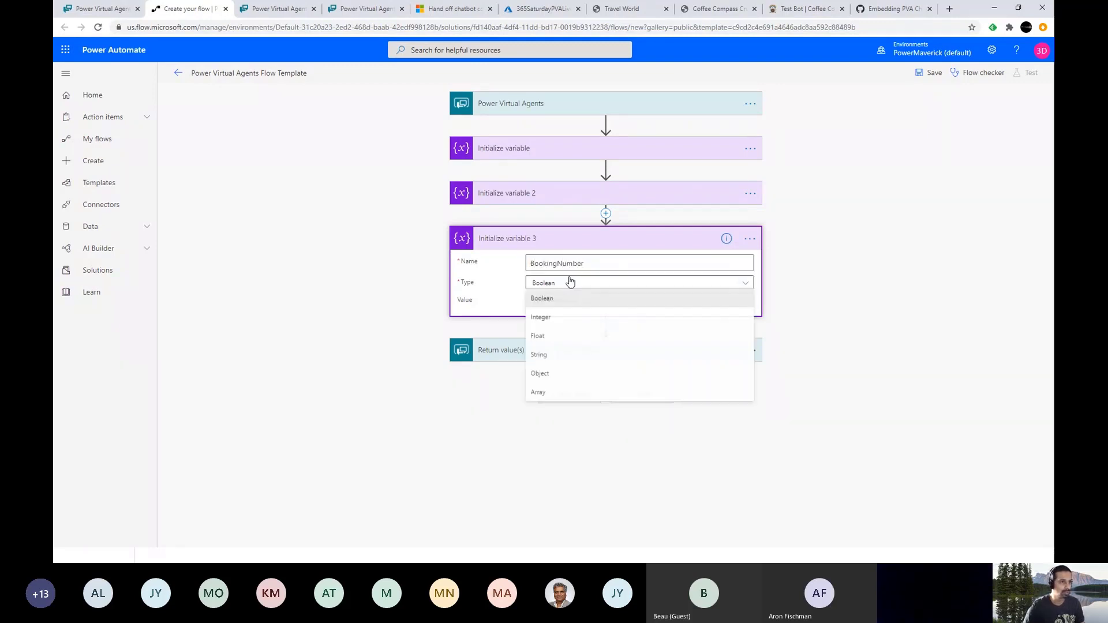
left_click(569, 354)
- Begin the value expression with substring(variables('GUID'),5)
left_click(574, 300)
left_click(866, 353)
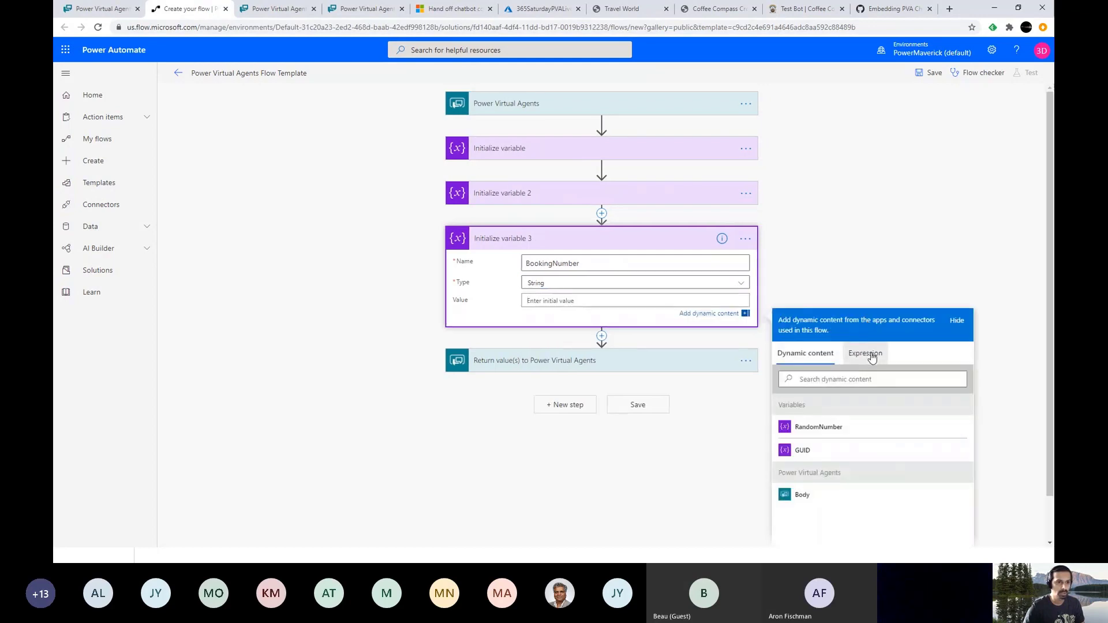
type("concat")
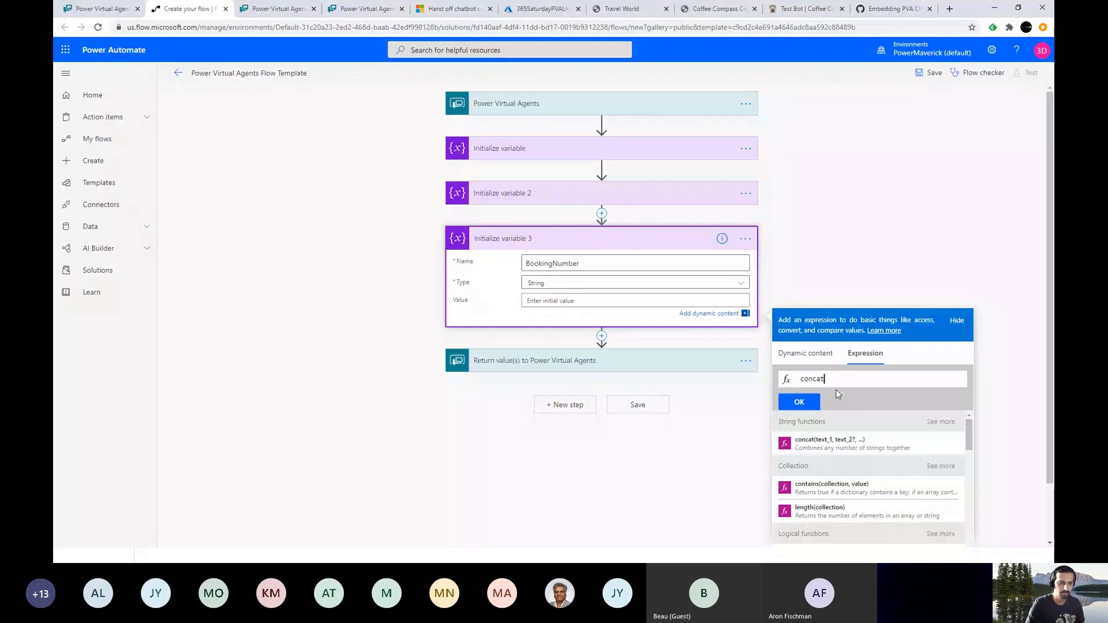
type("(")
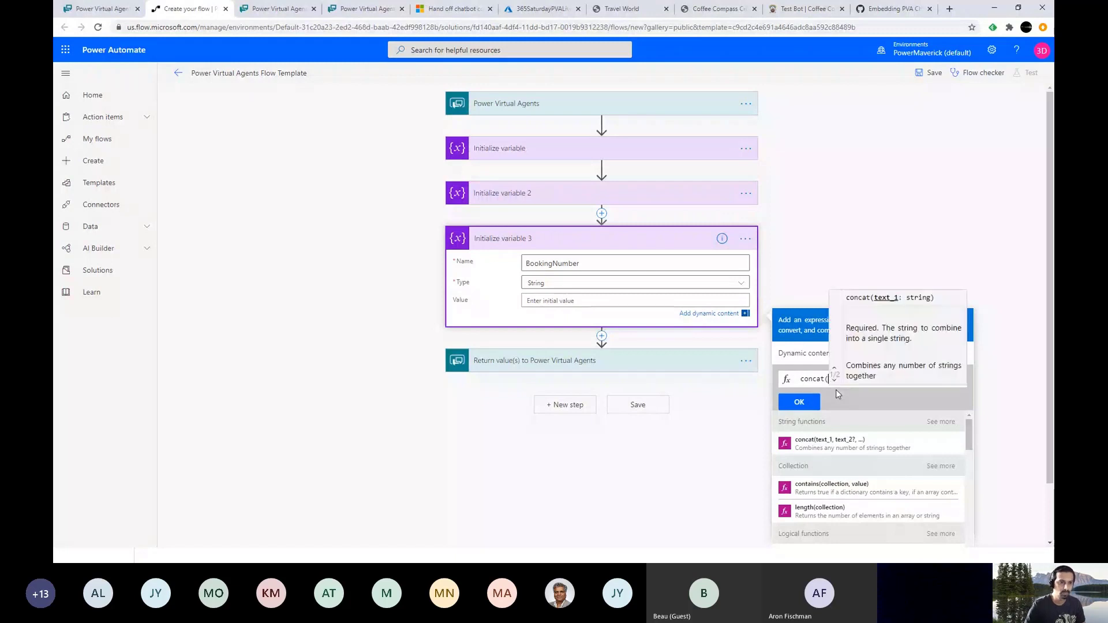
left_click(807, 359)
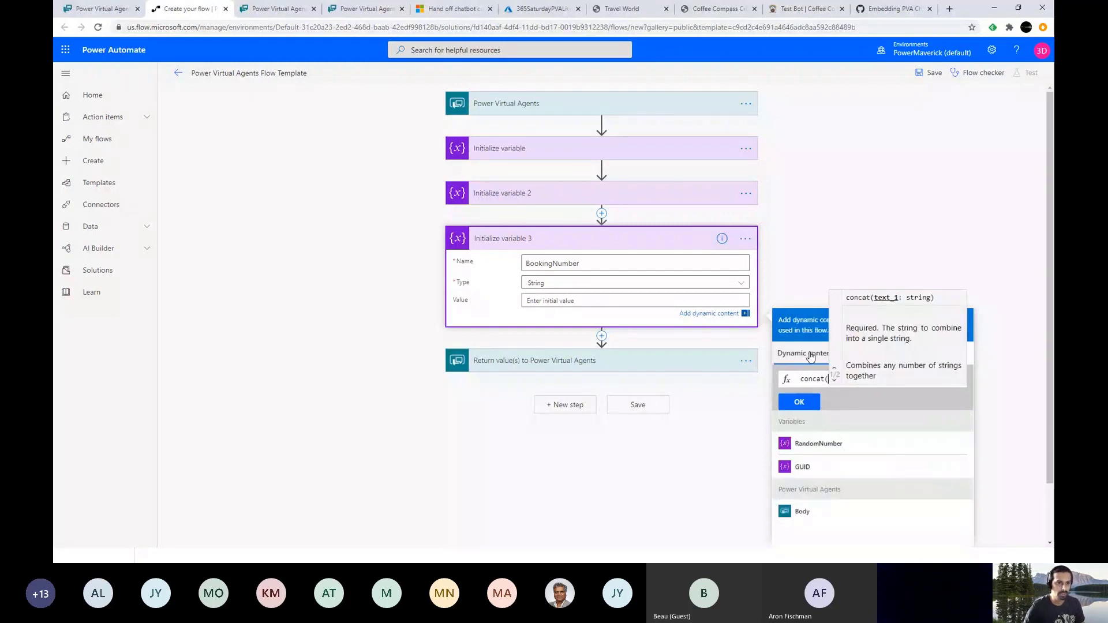
left_click(804, 470)
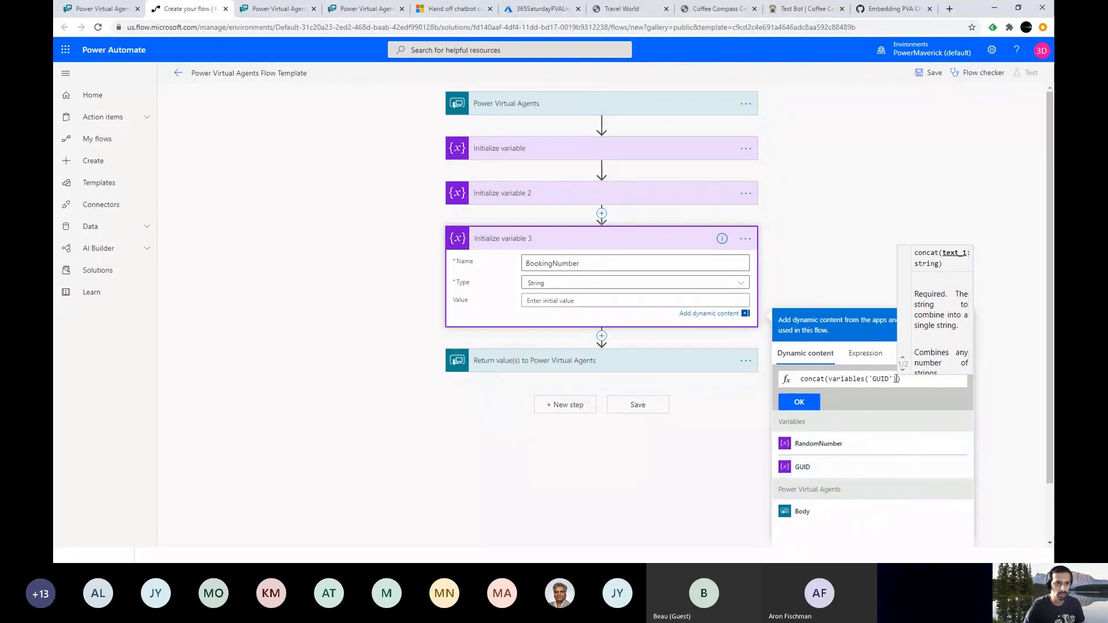
left_click_drag(897, 380, 829, 379)
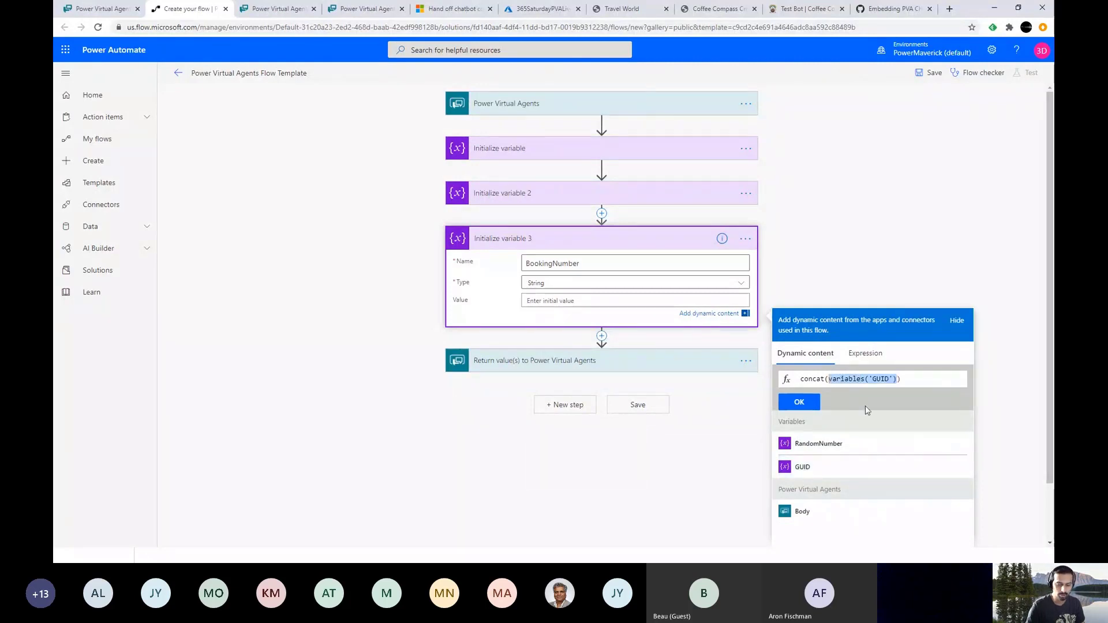
key("ctrl+a")
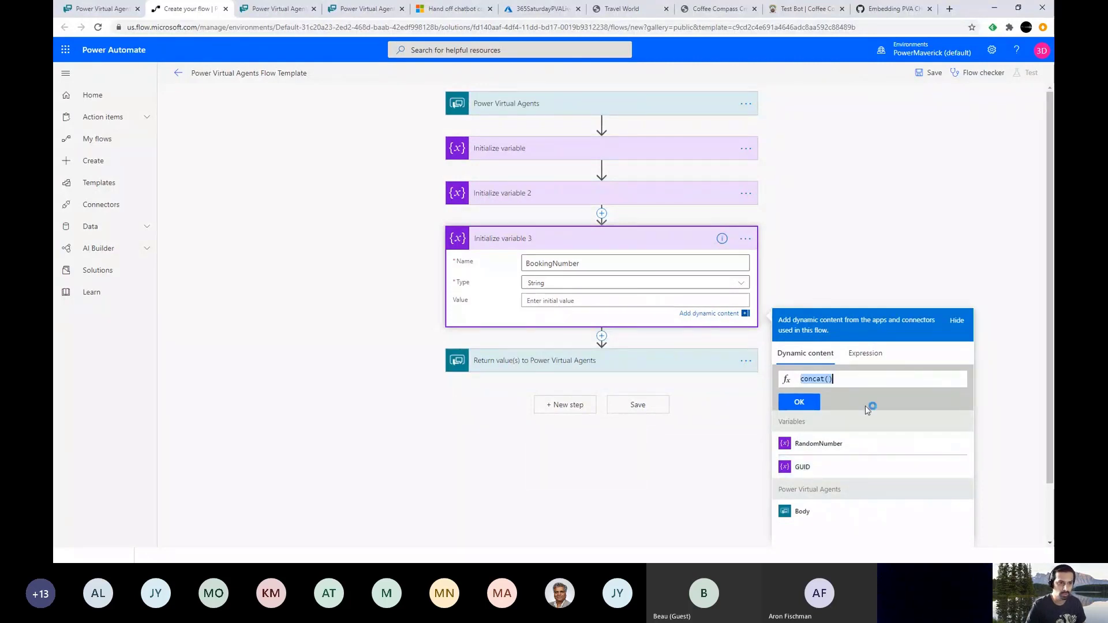
key("BackSpace")
type("subs")
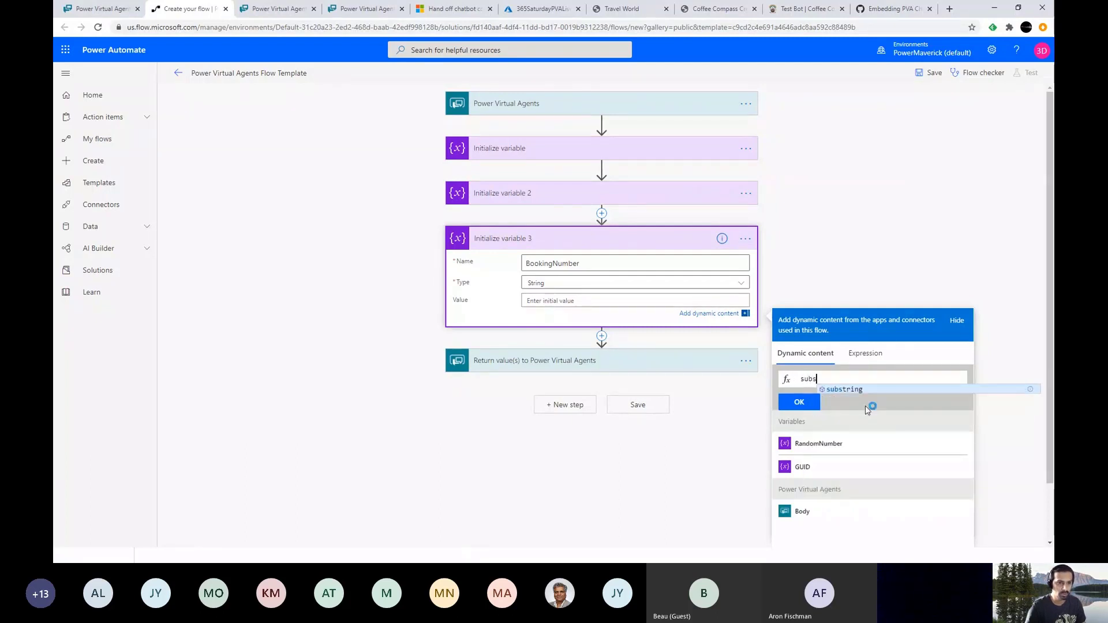
type("tring(")
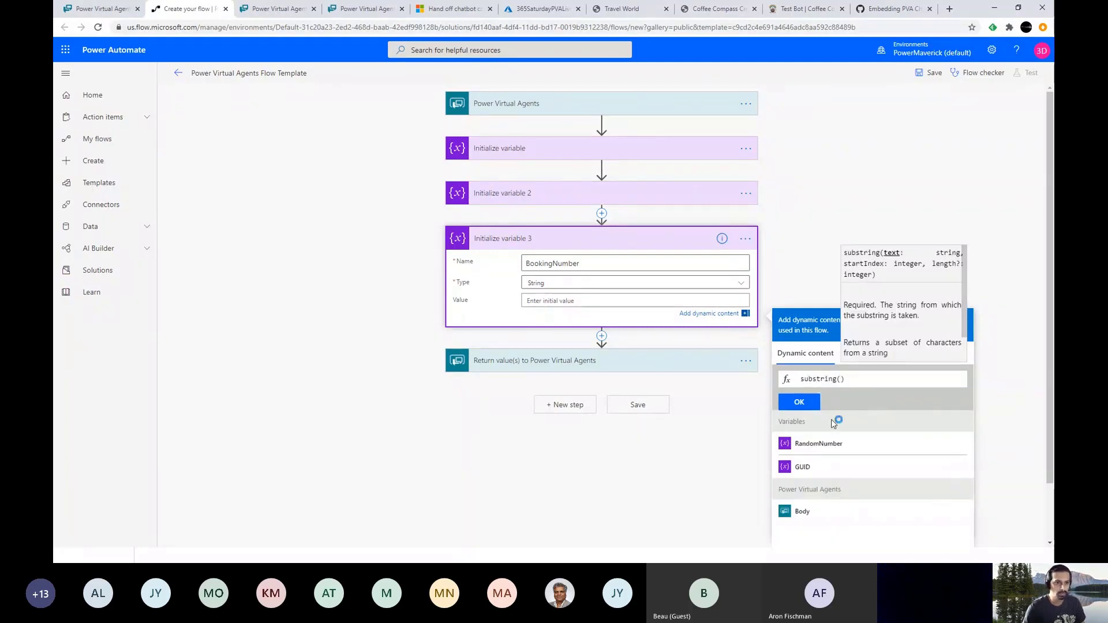
left_click(814, 469)
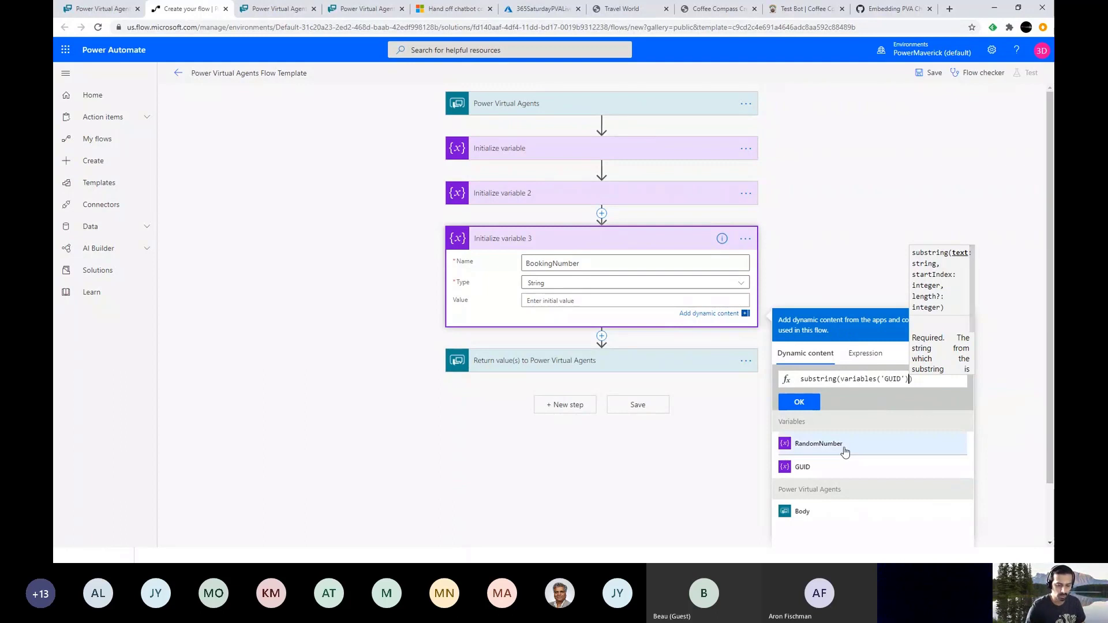
type(",")
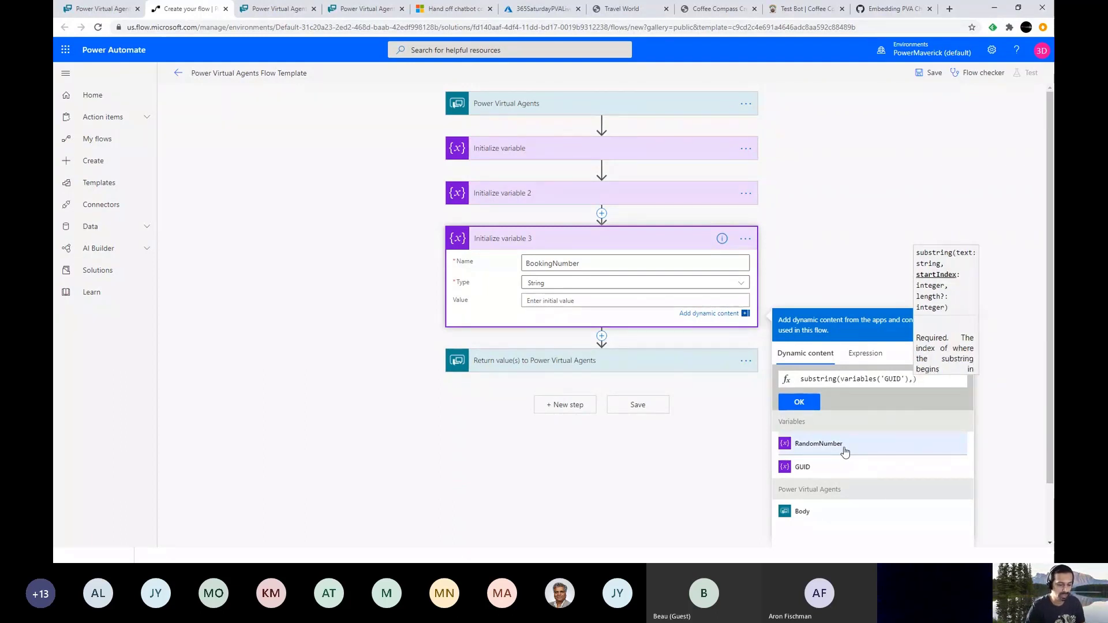
type("5")
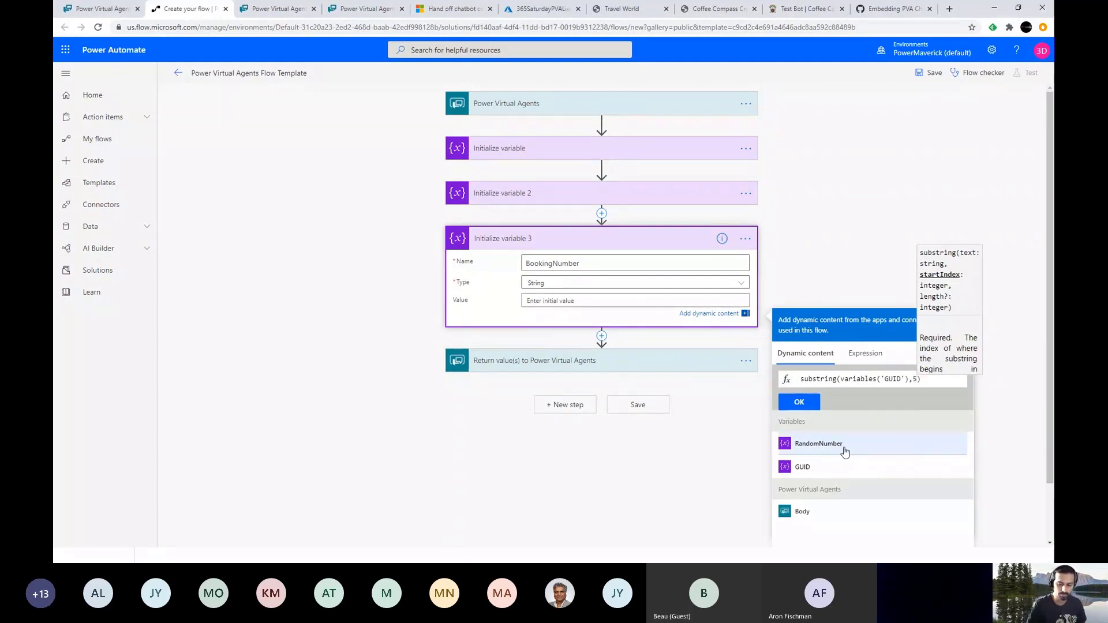
type(")")
- Wrap it as concat(substring(variables('GUID'),5),variables('RandomNumber')) and confirm the value
key("ctrl+a")
key("Home")
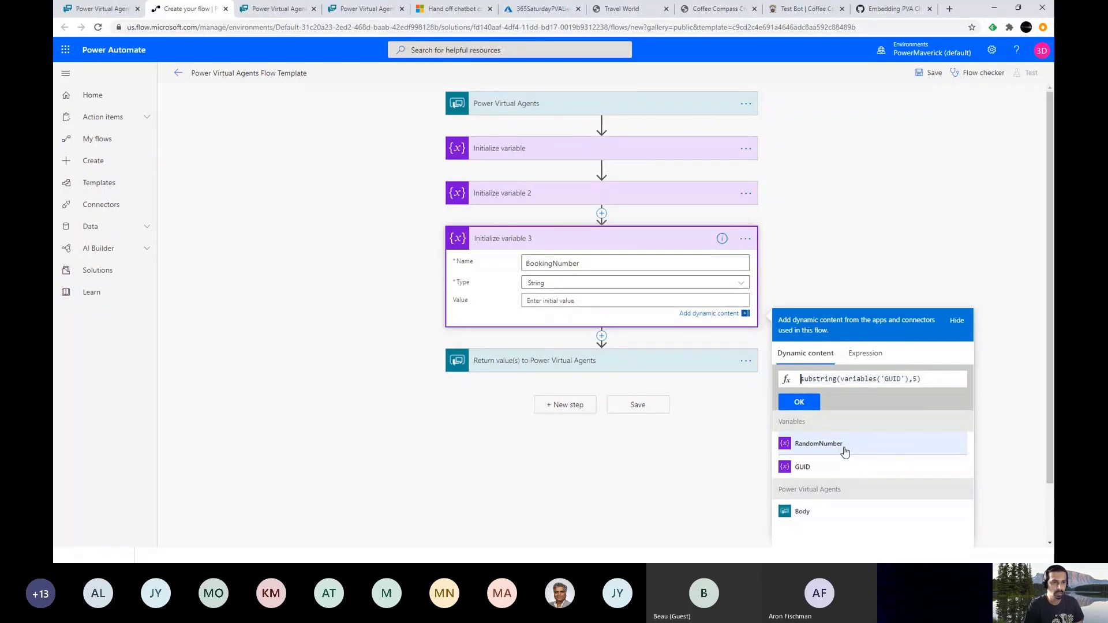
type("con")
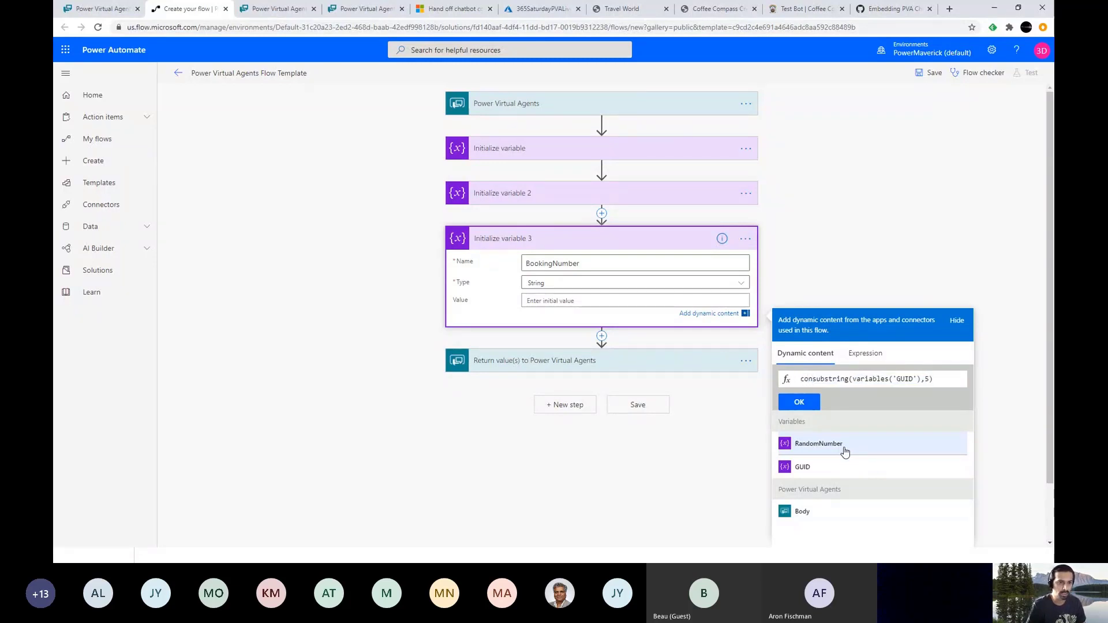
type("ca")
key("BackSpace")
key("BackSpace")
key("BackSpace")
key("BackSpace")
key("BackSpace")
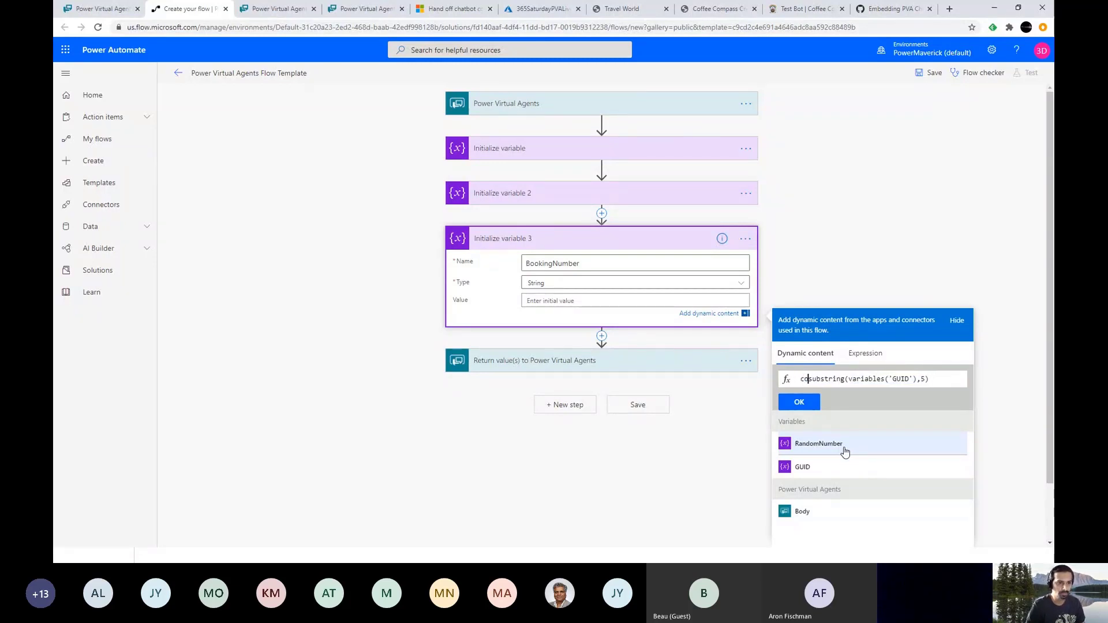
left_click(866, 354)
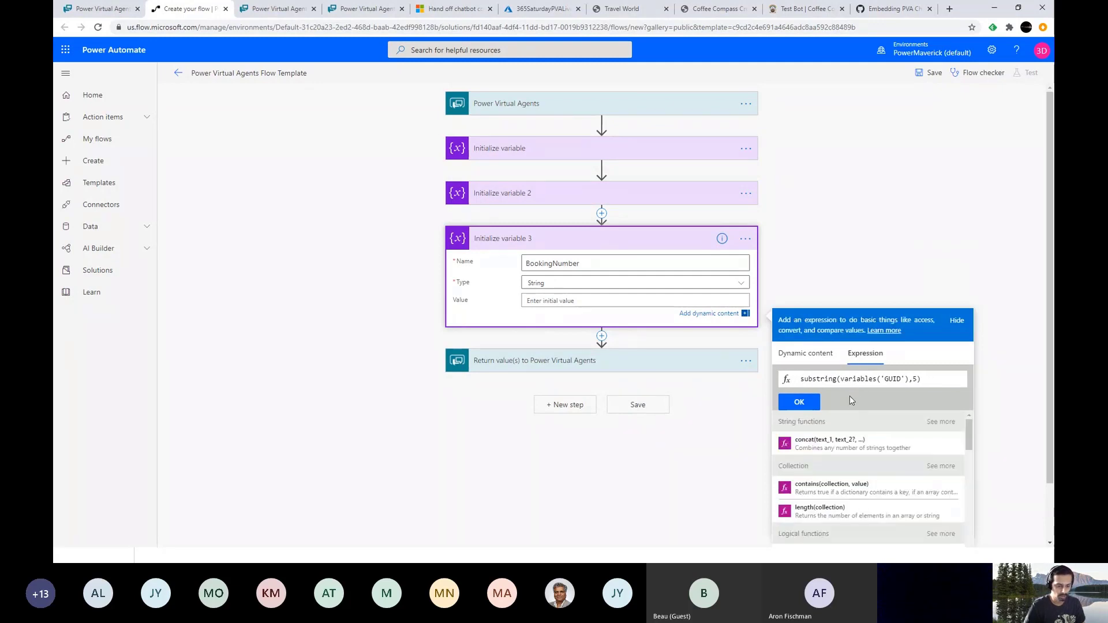
type("concat(")
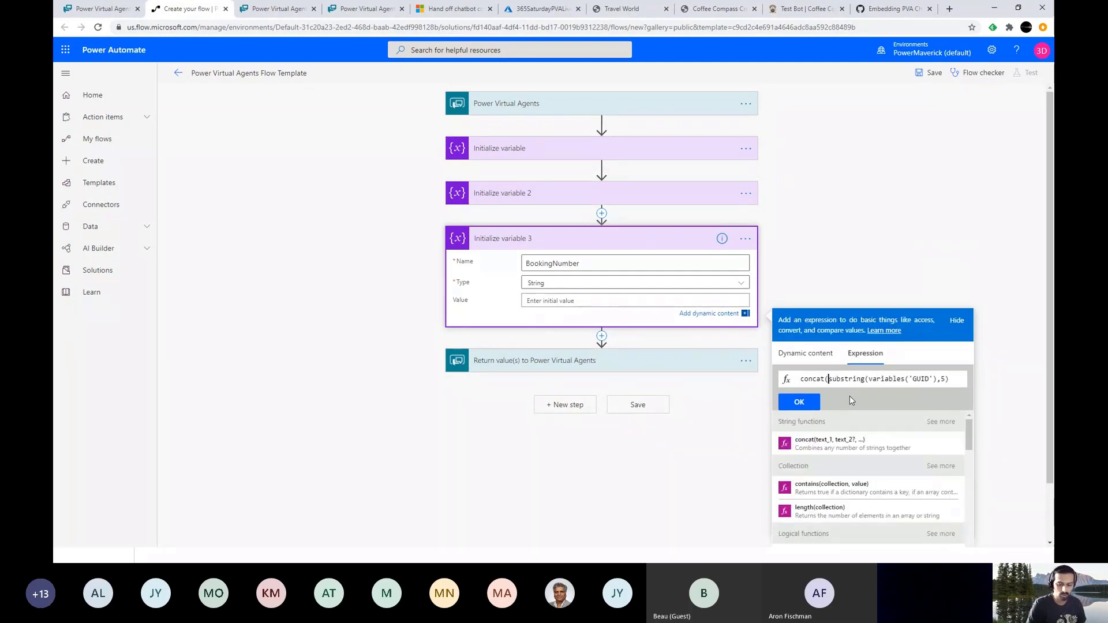
key("End")
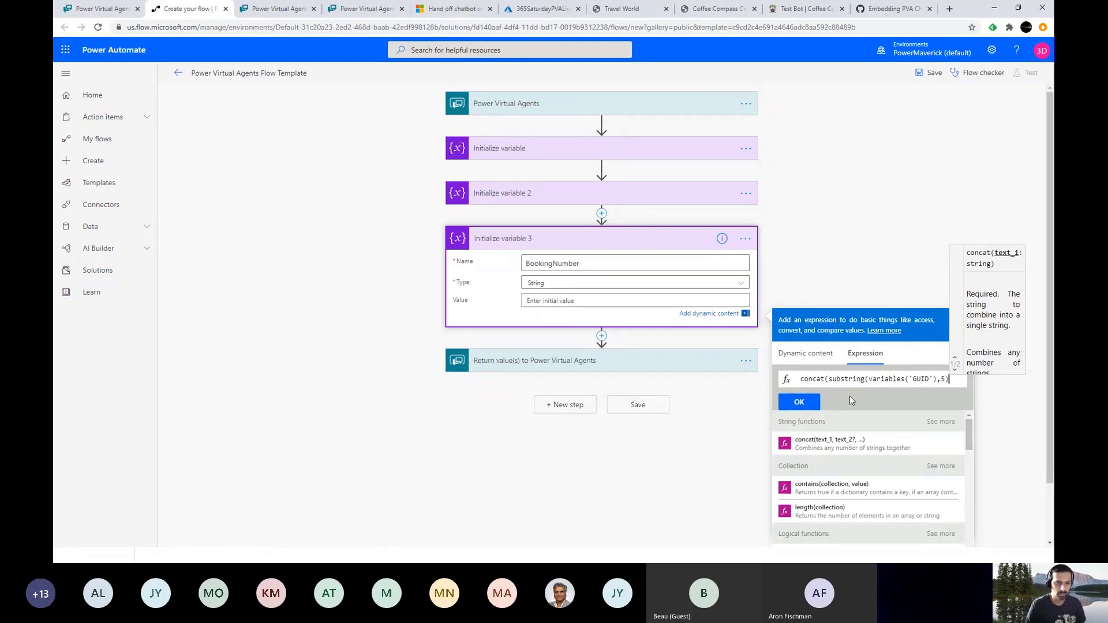
type(",")
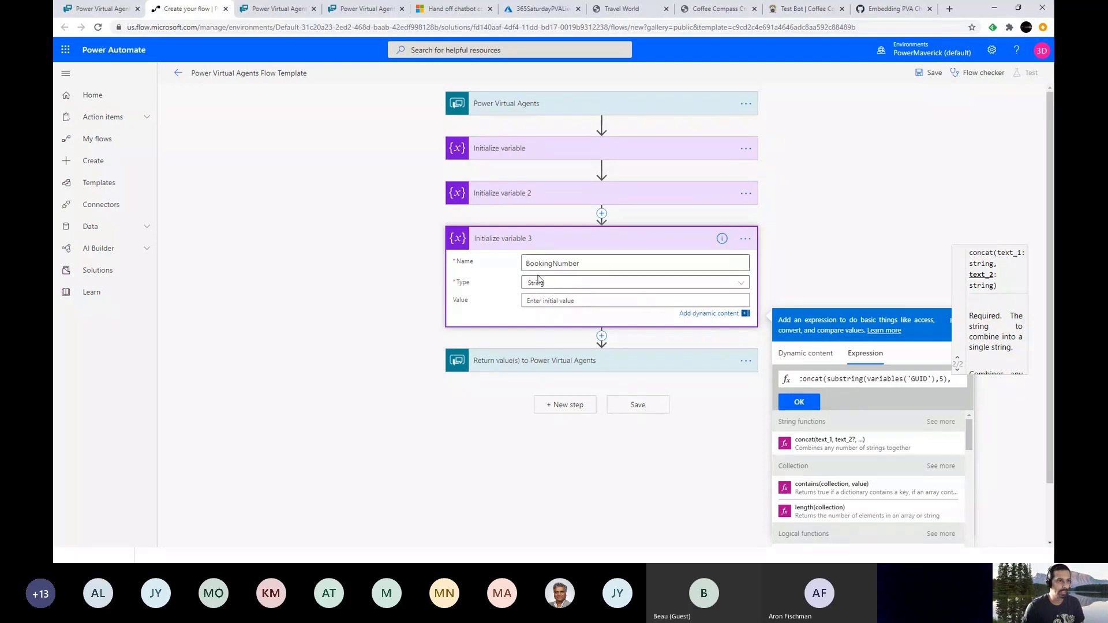
left_click(806, 354)
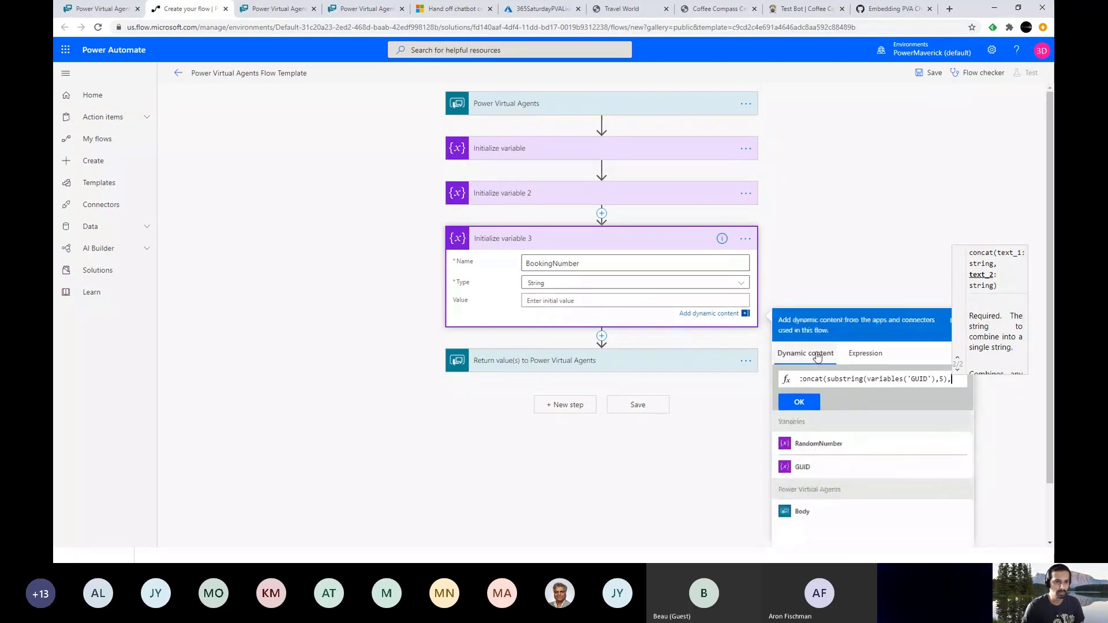
left_click(803, 446)
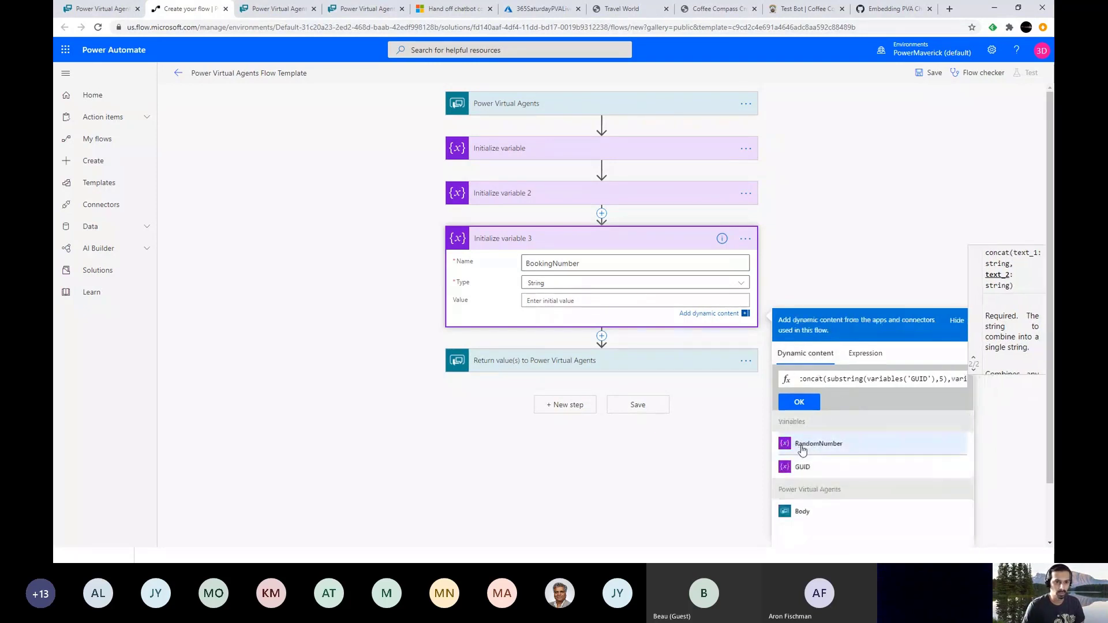
left_click(925, 380)
type("),5),variables('RandomNumber'))")
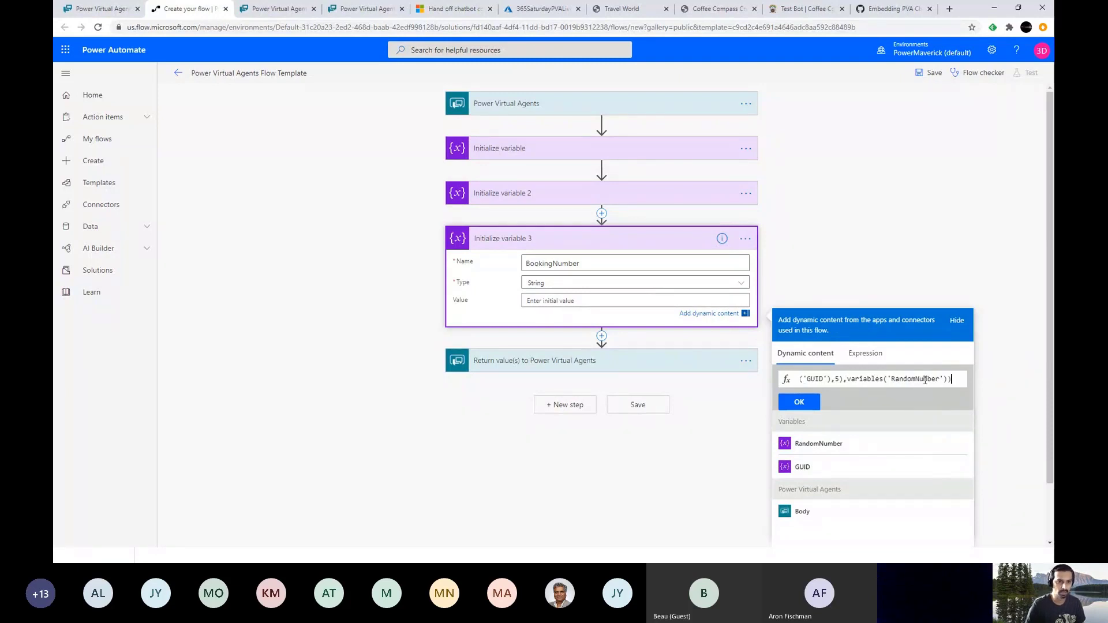
left_click(800, 401)
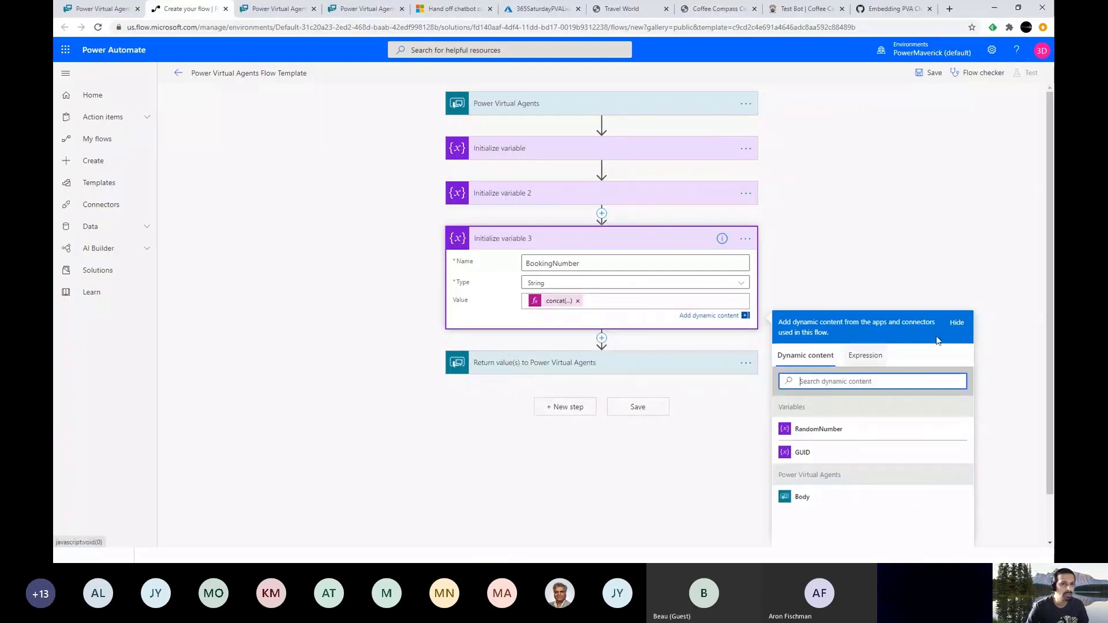
left_click(958, 324)
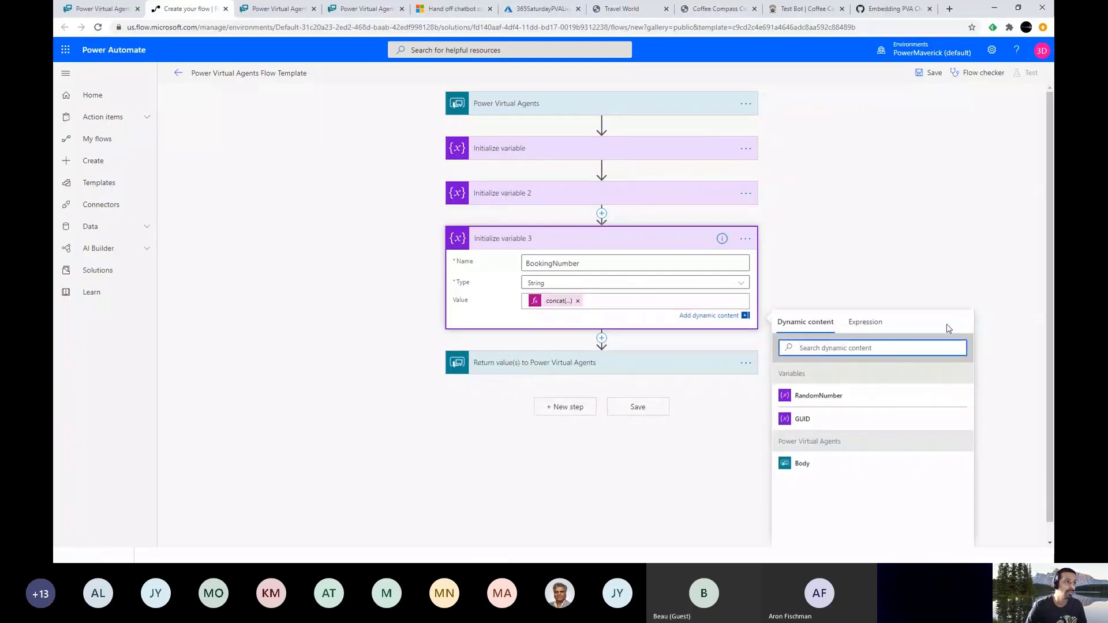
- Add a text output BookingId that returns the BookingNumber variable
left_click(506, 368)
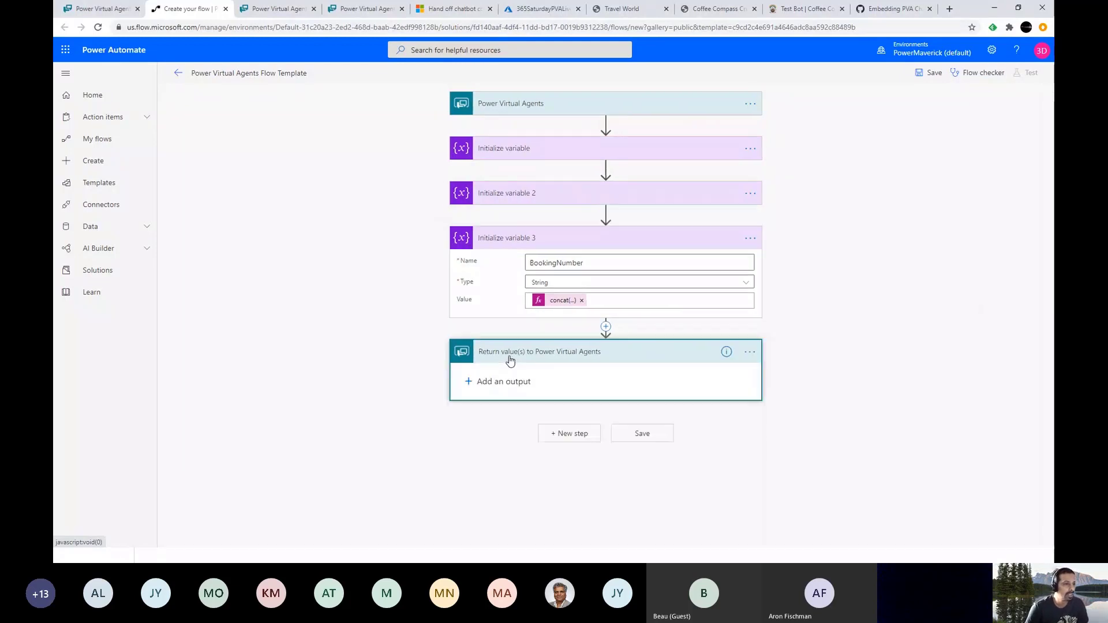
left_click(501, 381)
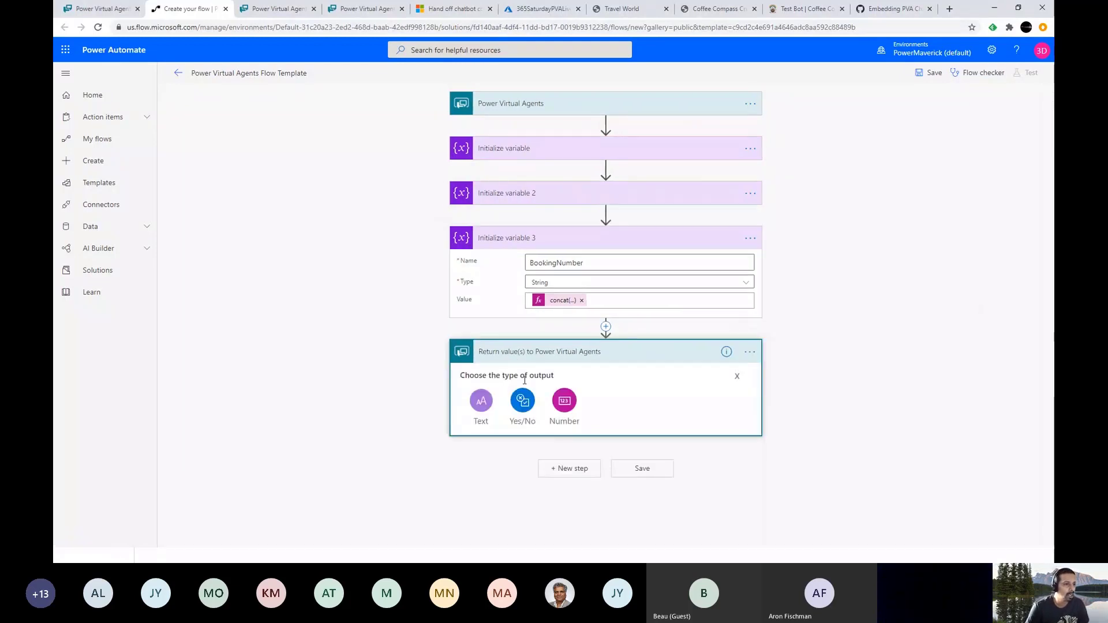
left_click(483, 403)
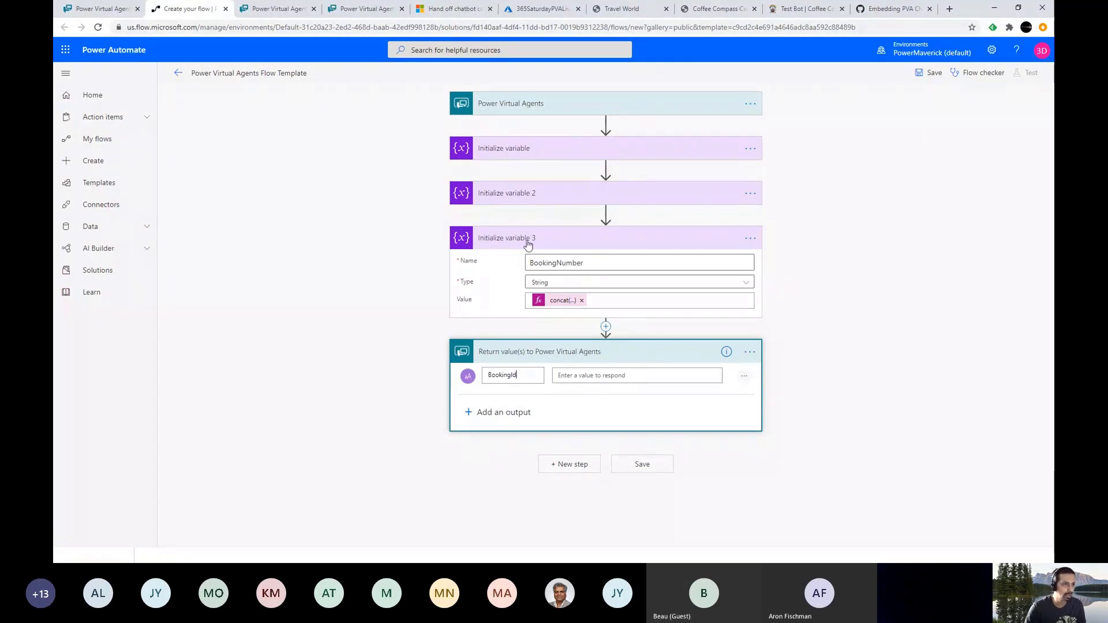
left_click(577, 378)
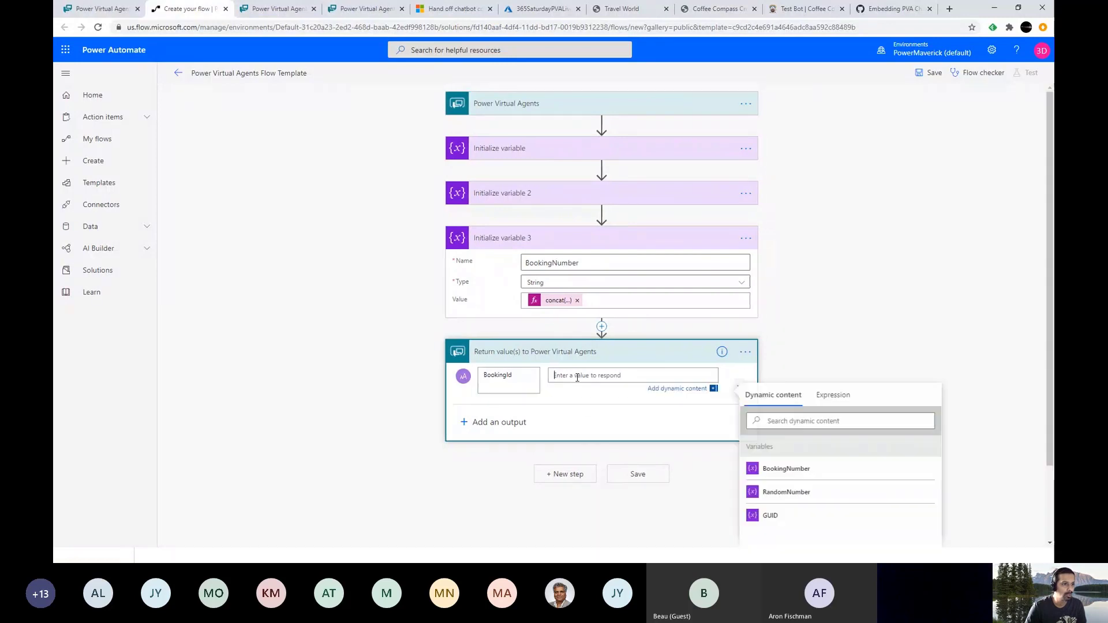
left_click(804, 469)
- Save the flow and close the Power Automate tab
left_click(925, 78)
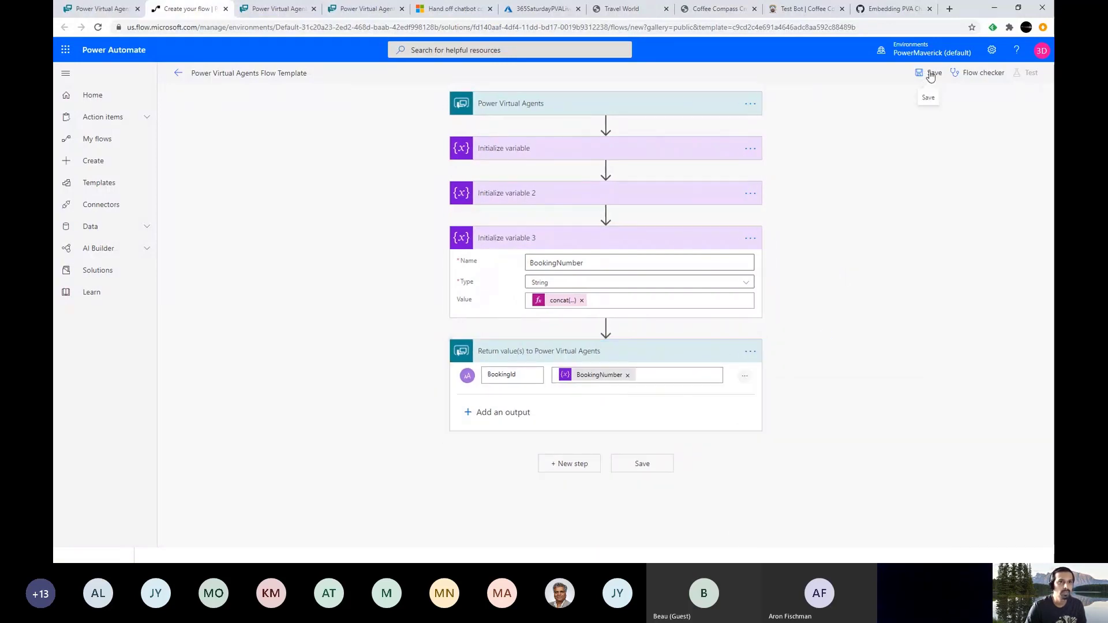
left_click(928, 77)
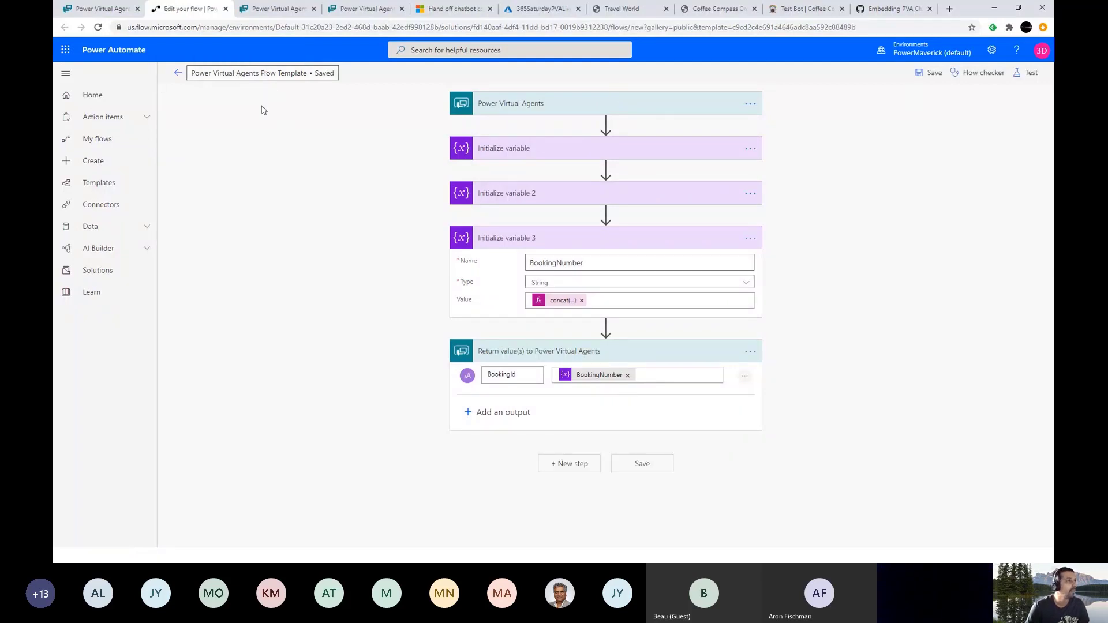
left_click(226, 9)
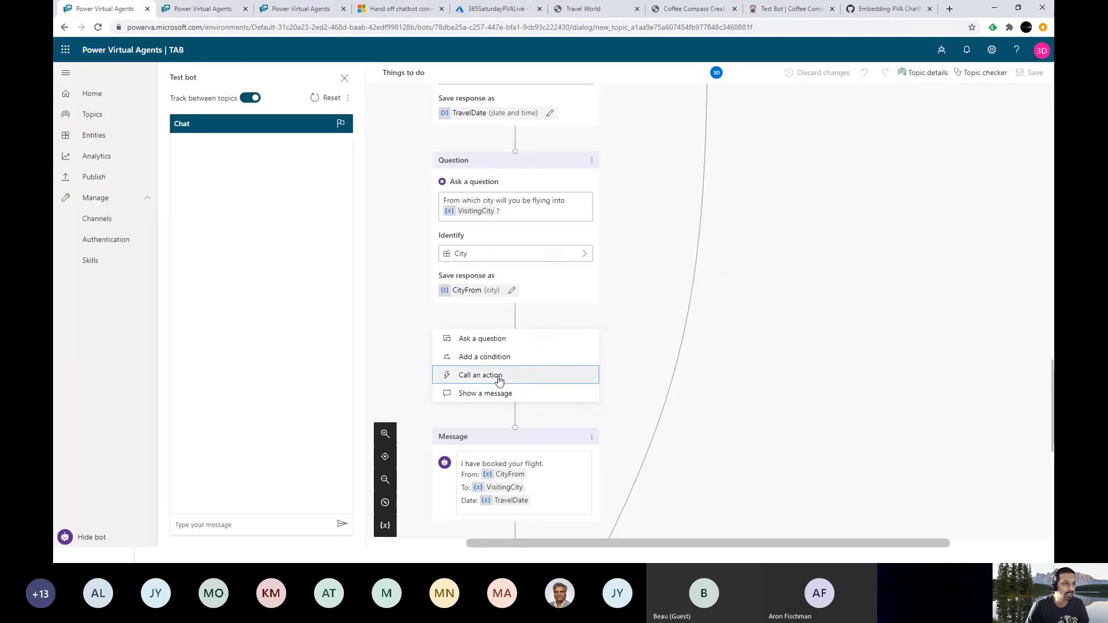
- Have the new Action node call the Power Virtual Agents Flow Template flow
left_click(500, 382)
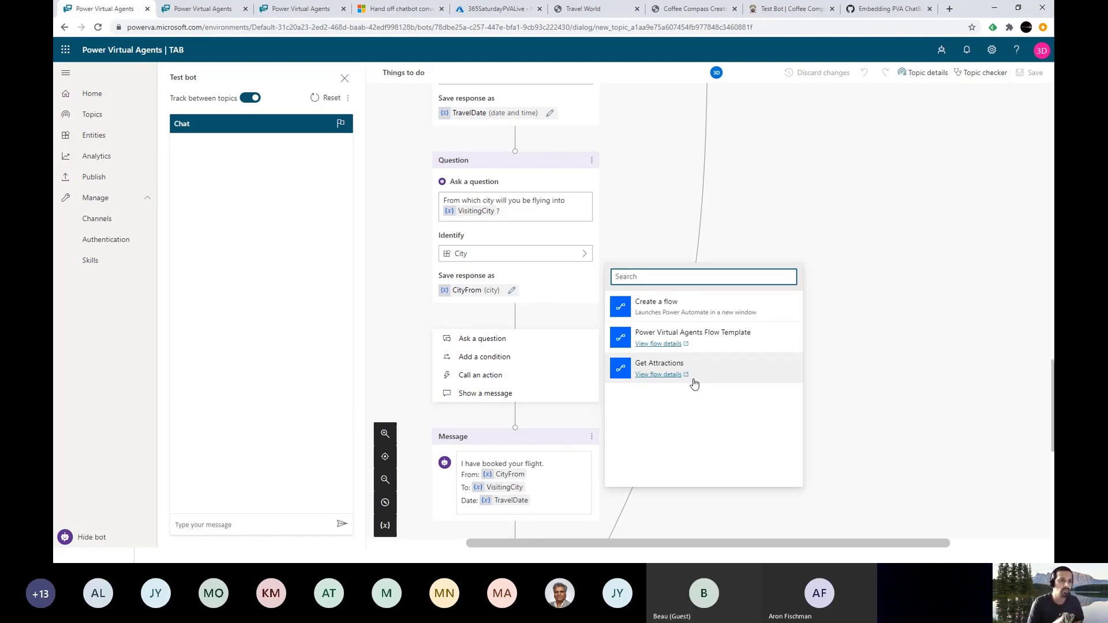
mouse_move(687, 336)
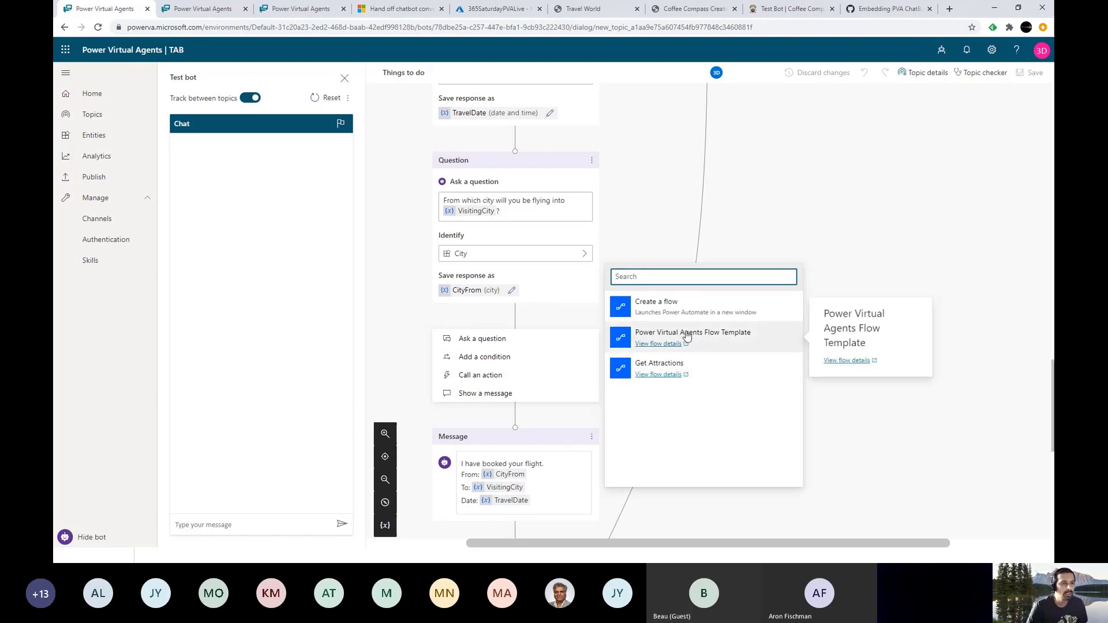
left_click(737, 341)
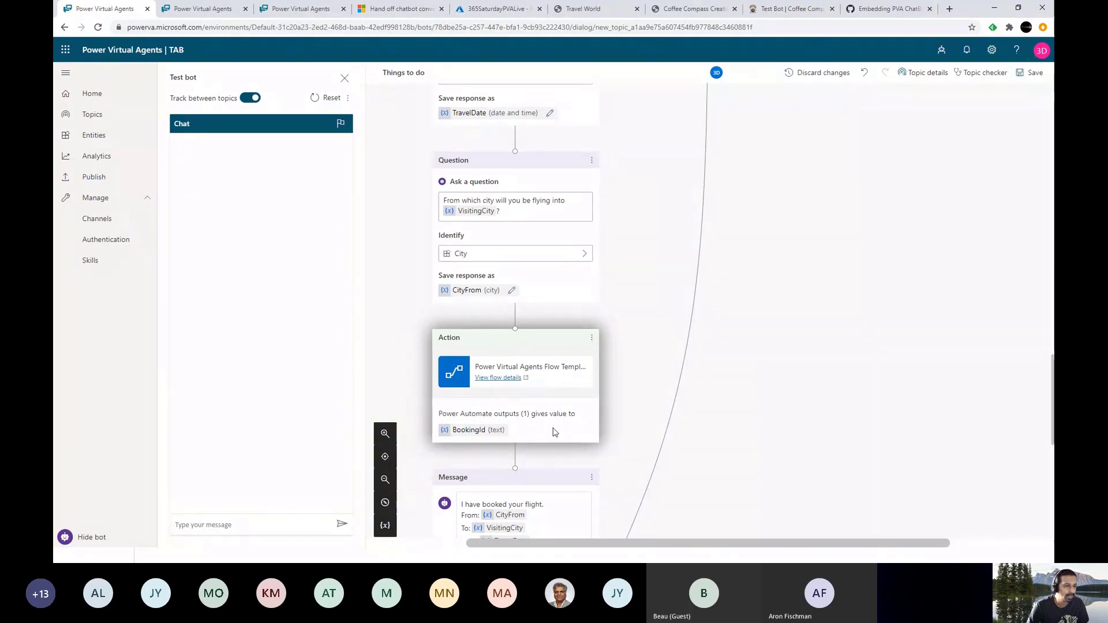
scroll(554, 430, "down", 3)
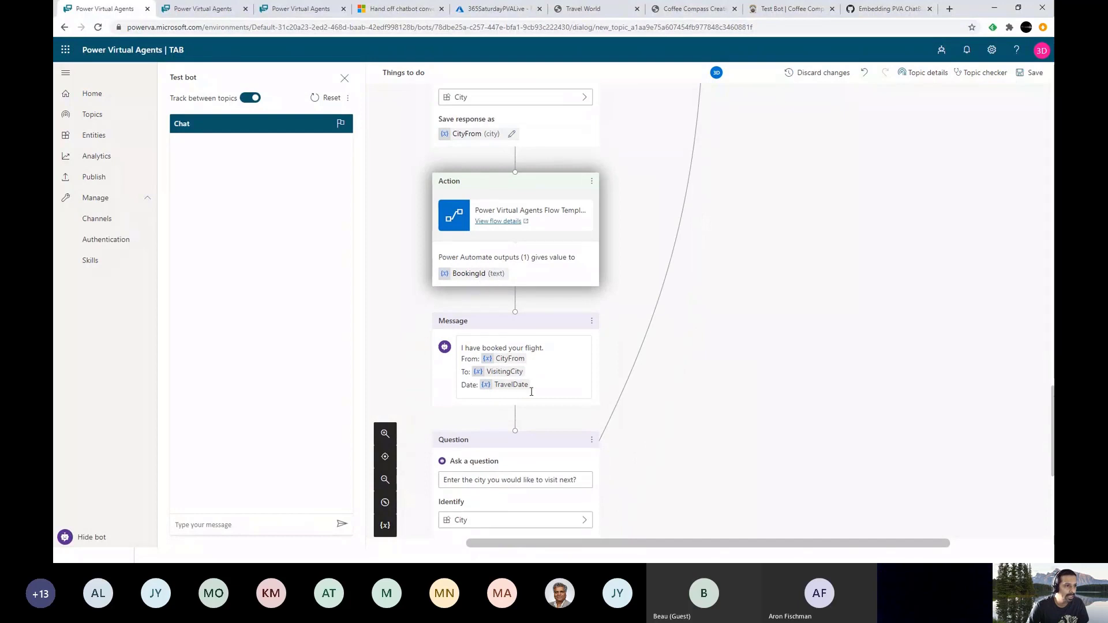
- Add a new line 'Your booking id is' to the booking confirmation message
left_click(542, 390)
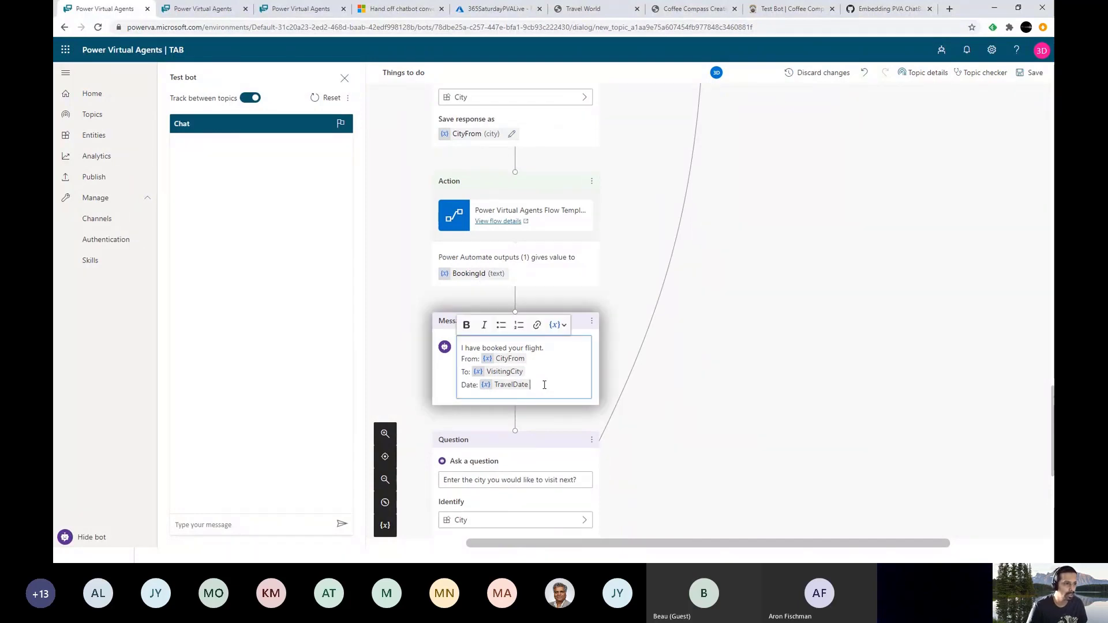
key("Return")
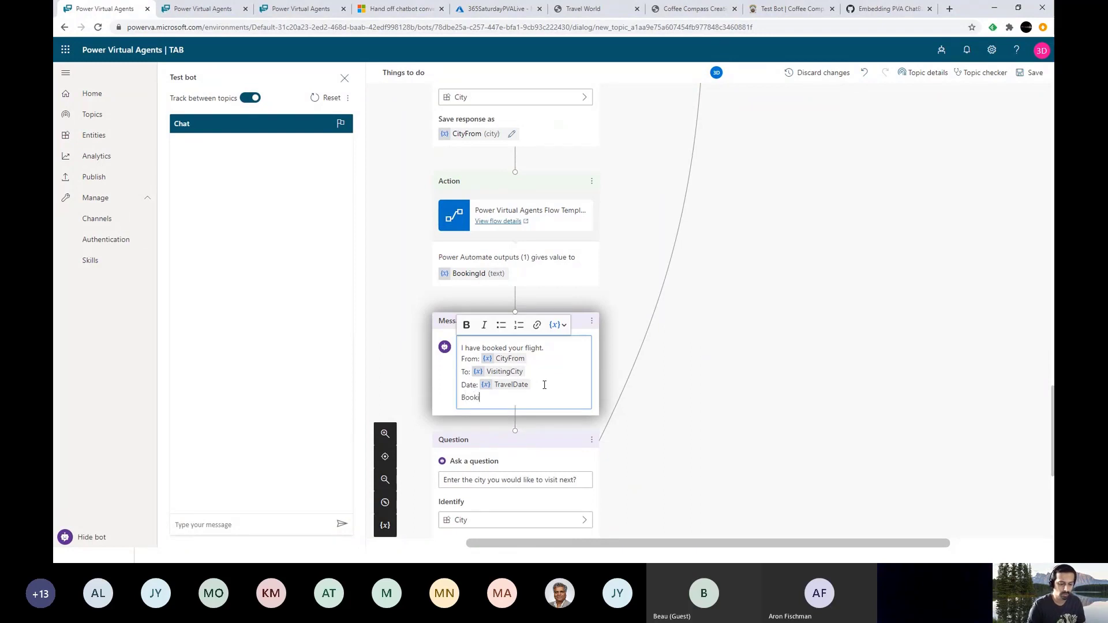
type("Booking Id is")
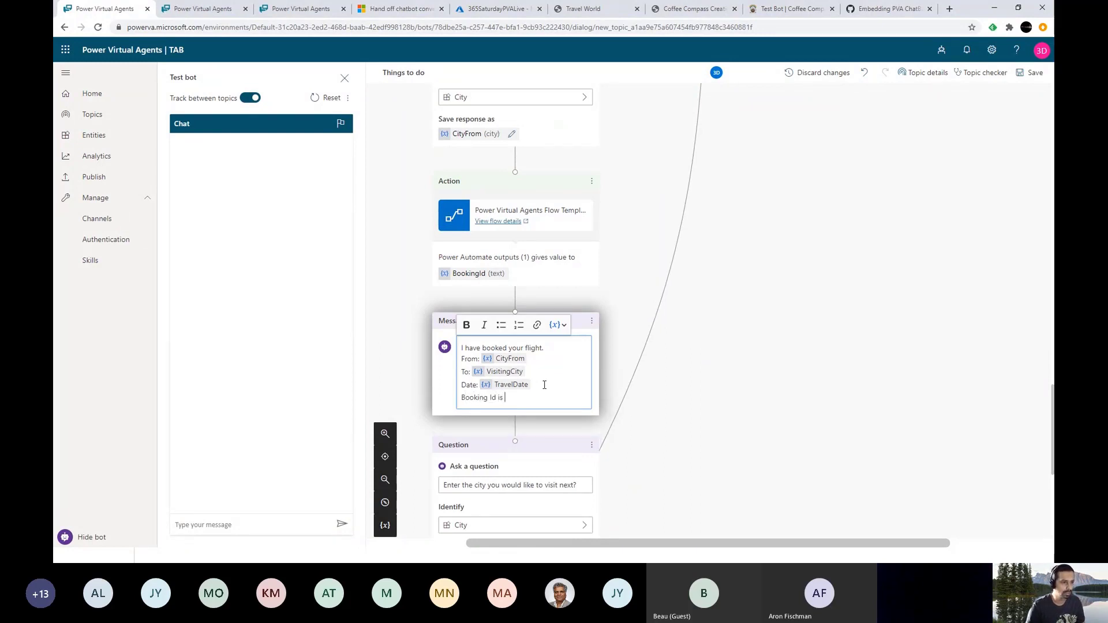
key("Home")
type("Your")
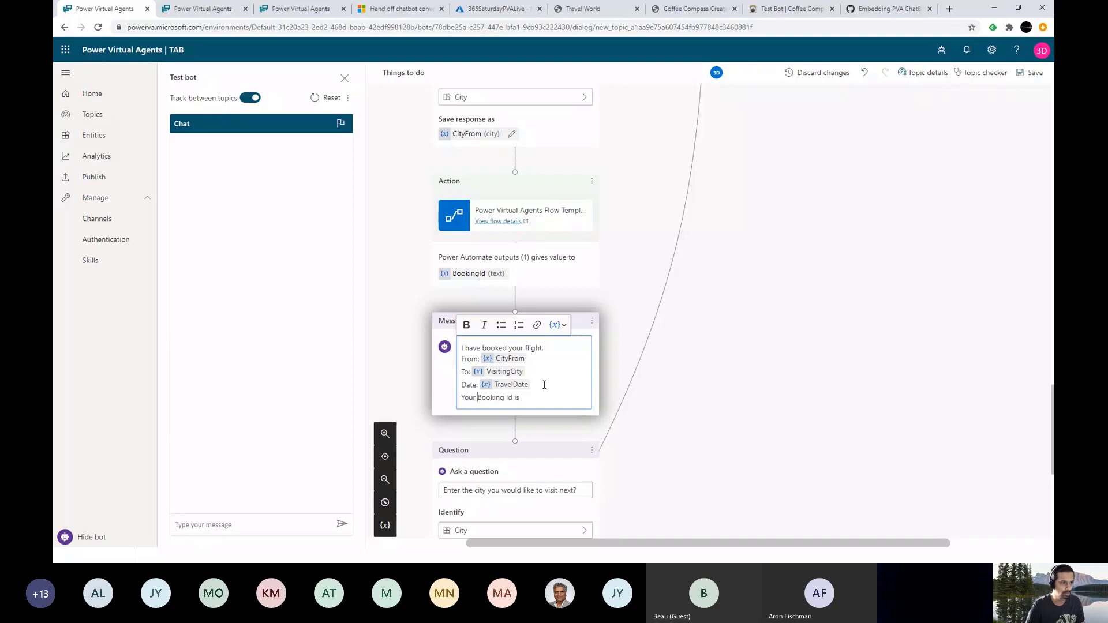
key("Delete")
type("book")
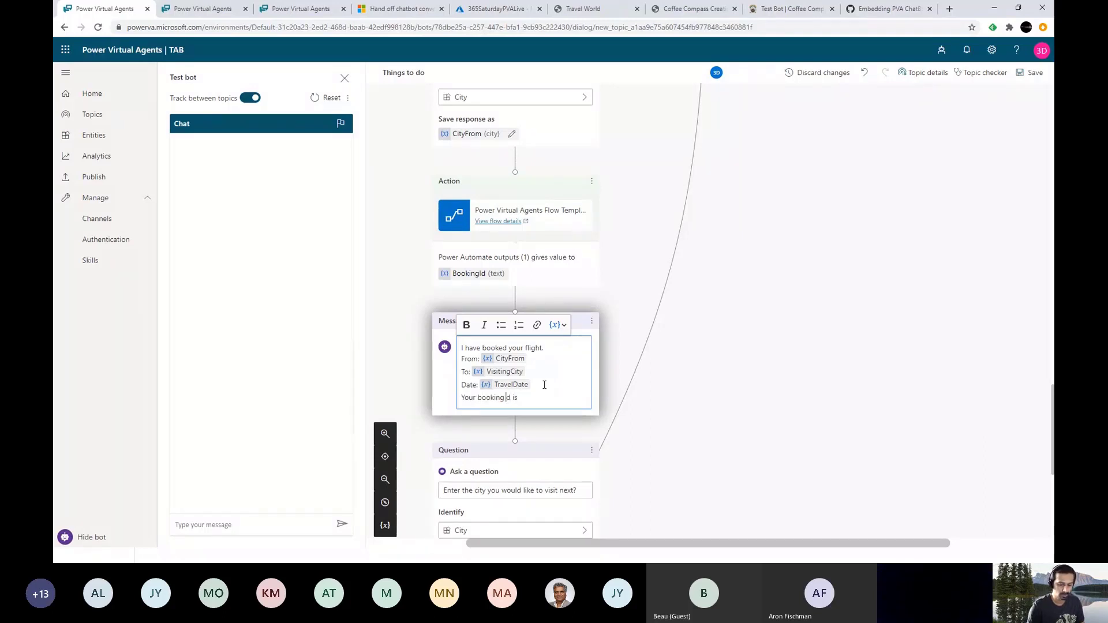
type("i")
key("End")
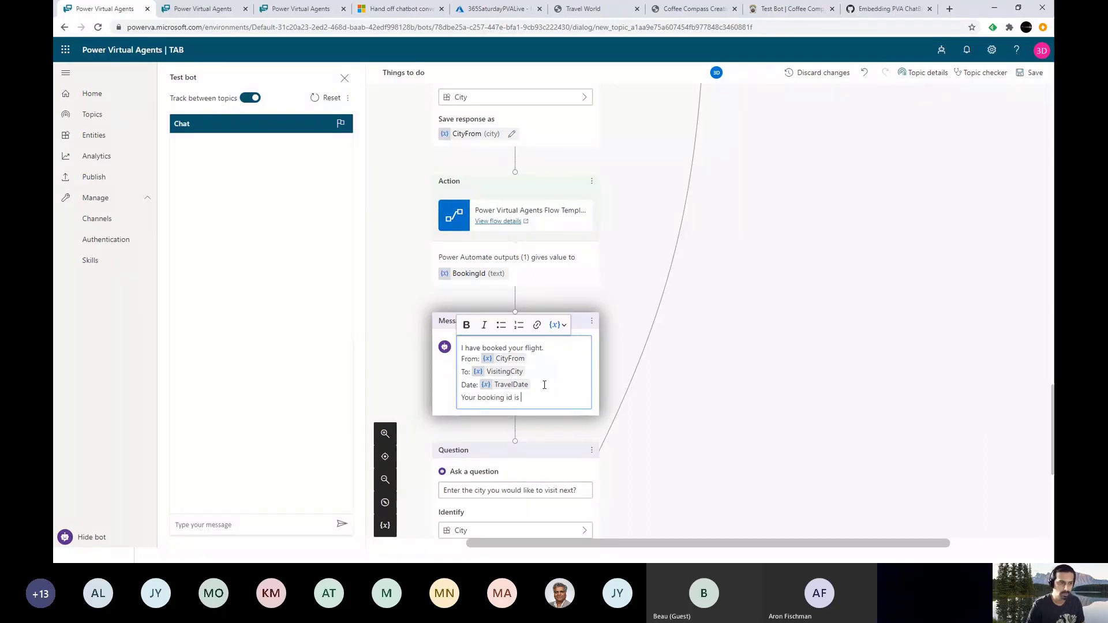
- Insert the BookingId variable at the end of that line and save the topic
left_click(559, 327)
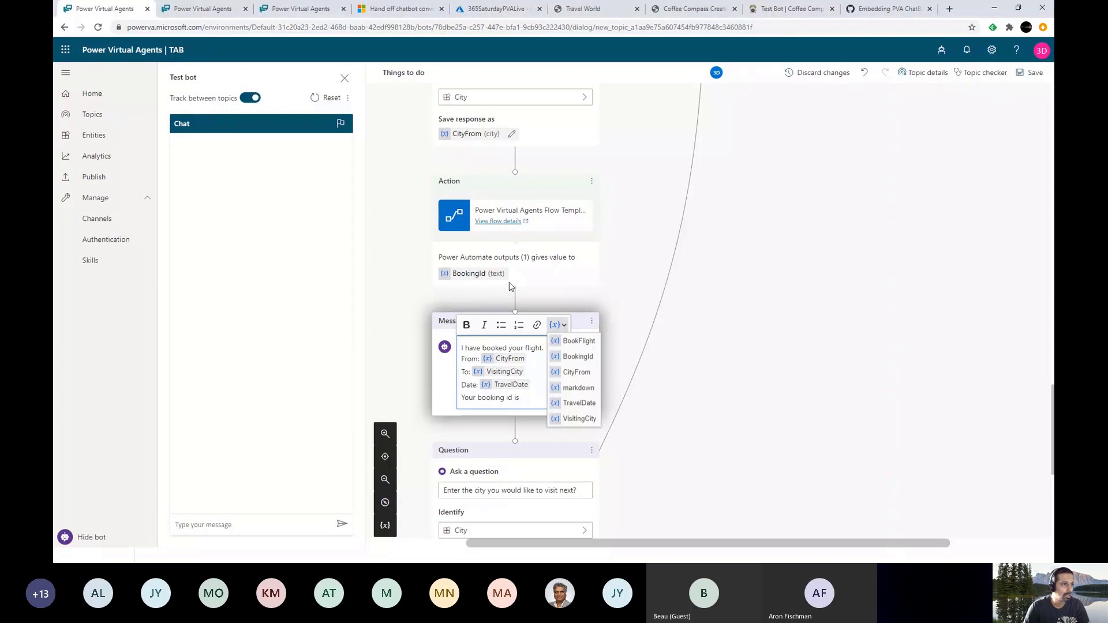
left_click(595, 358)
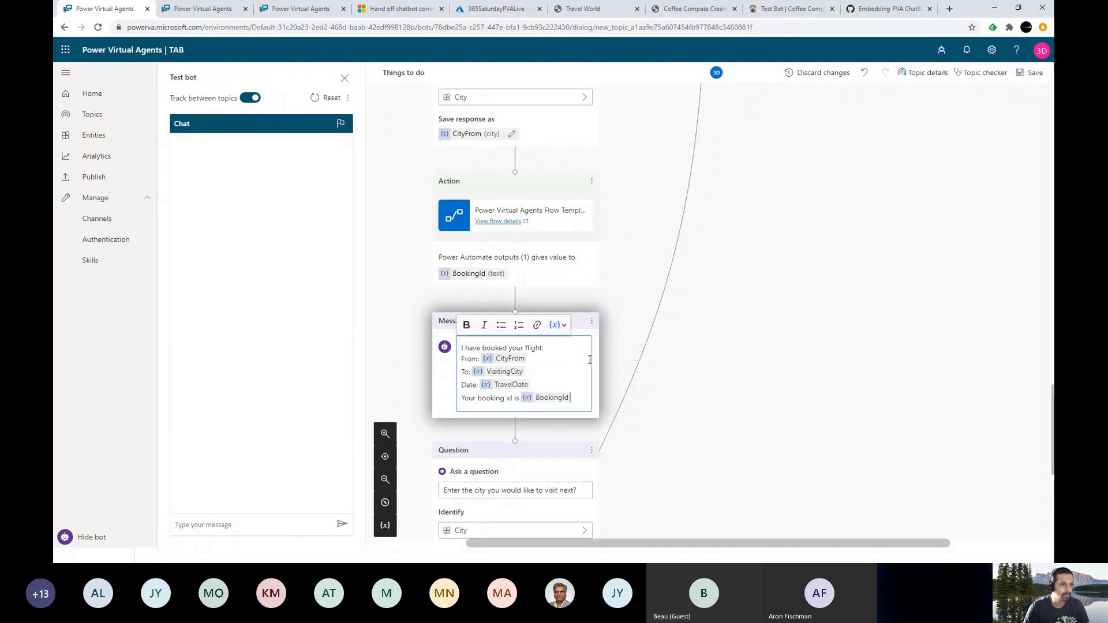
left_click(1031, 72)
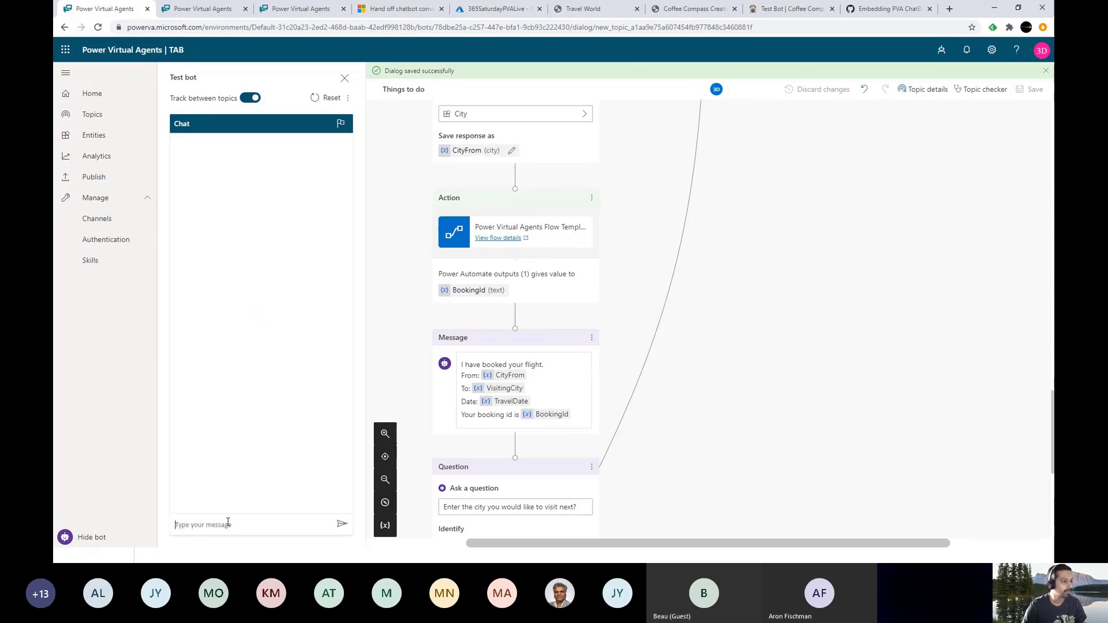
- In the test chat, send 'things to do', pick London, and answer Yes to booking a flight
left_click(228, 523)
type("things to do")
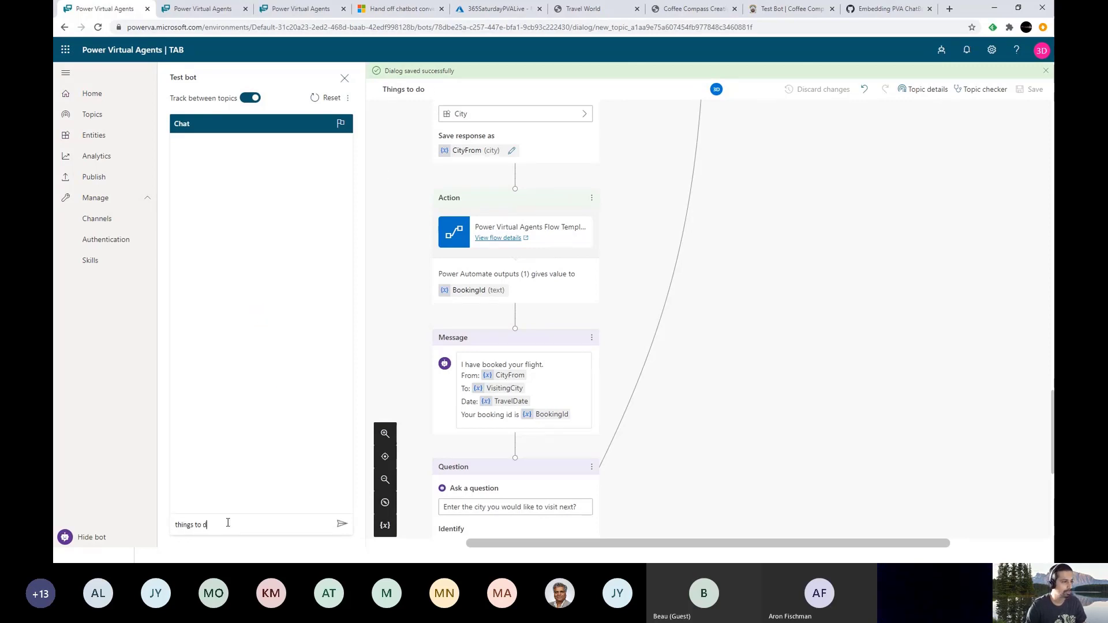
key("Return")
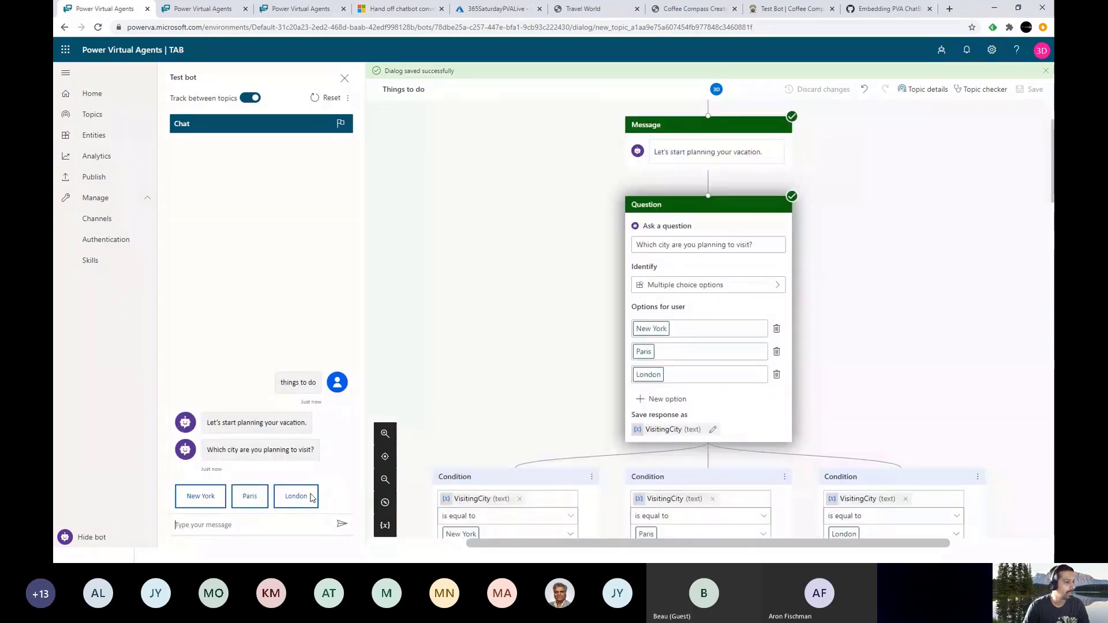
left_click(297, 497)
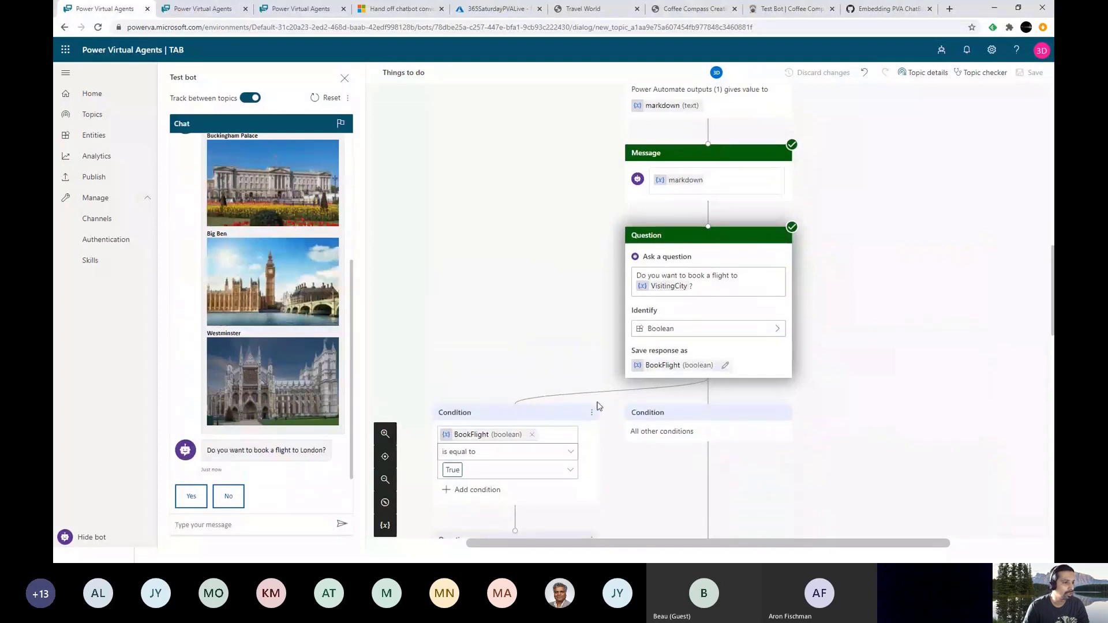
scroll(598, 407, "down", 8)
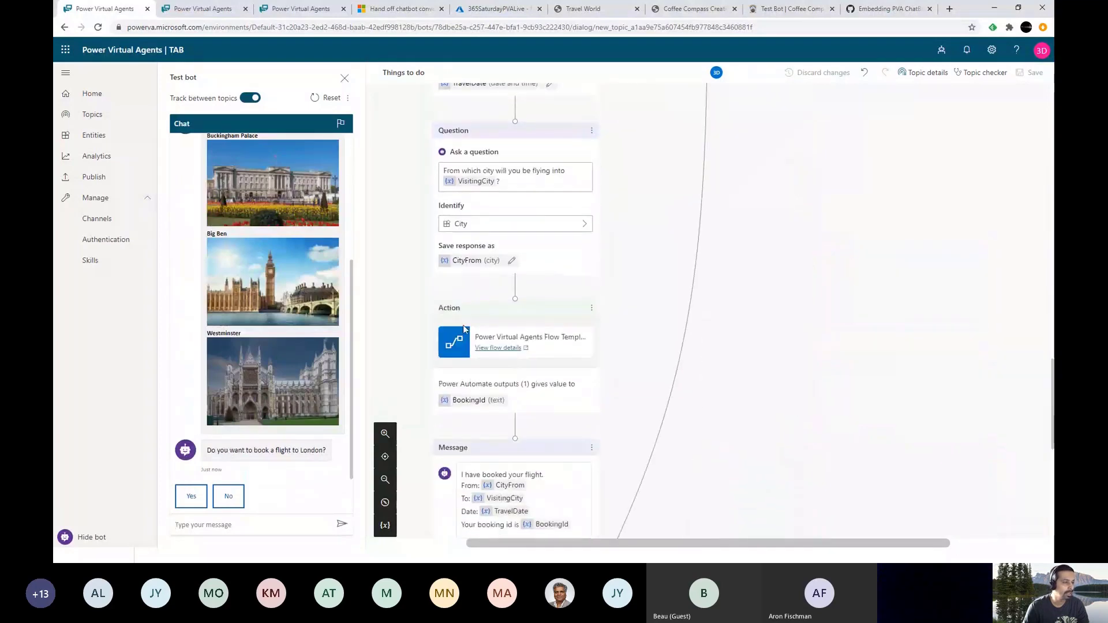
scroll(520, 355, "up", 6)
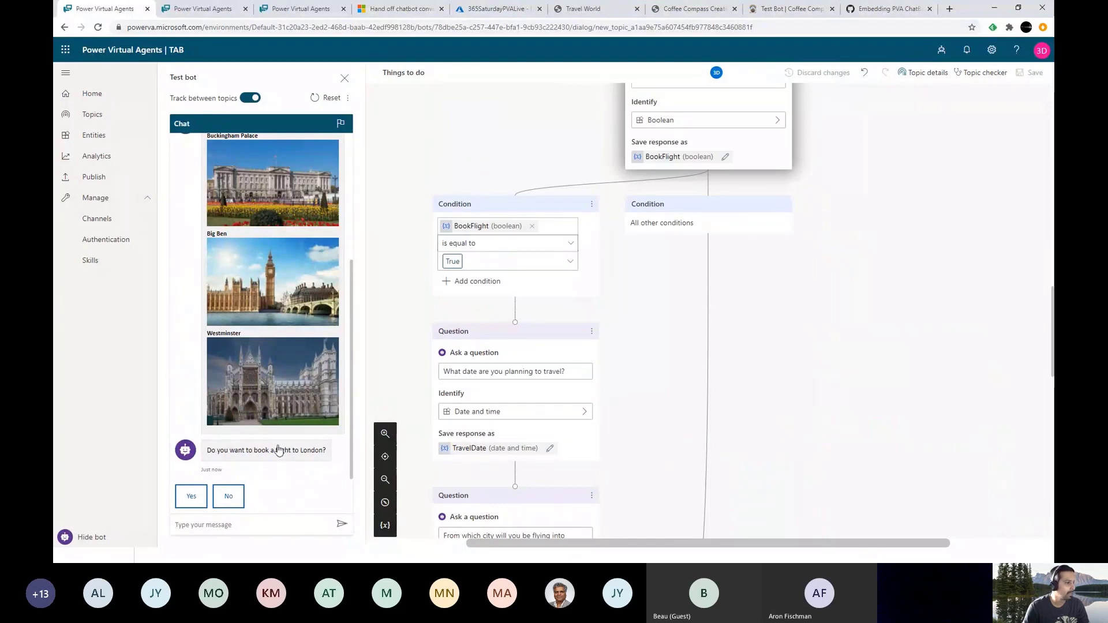
left_click(195, 498)
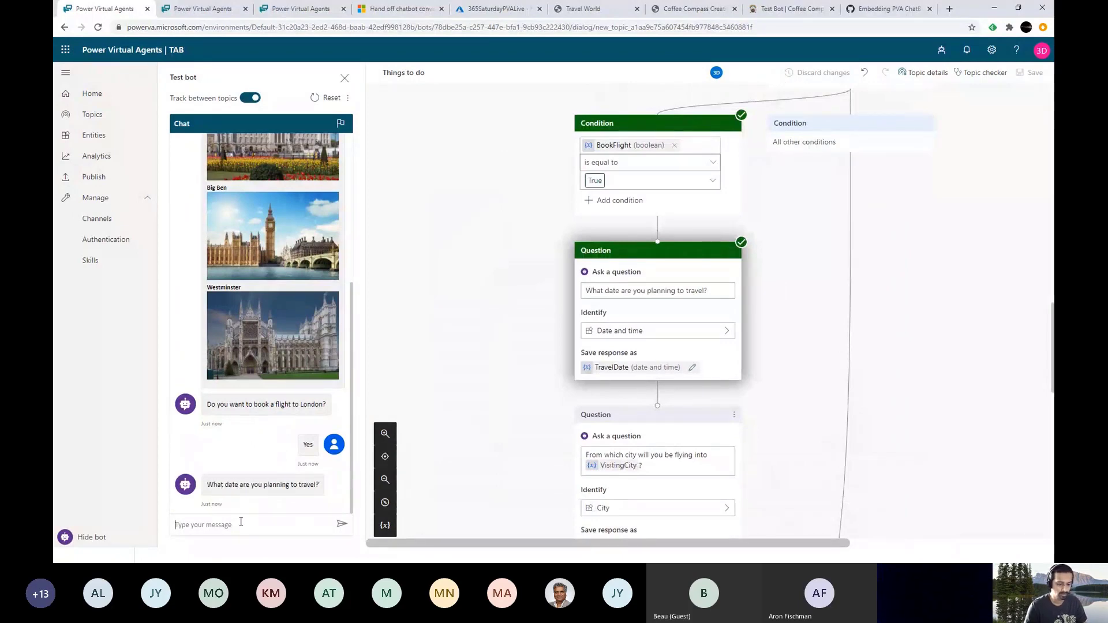
- Give travel date 30 Aug 2020 and departure city Charlotte, then reset the chat and go to Entities
type("30 Aug 2020")
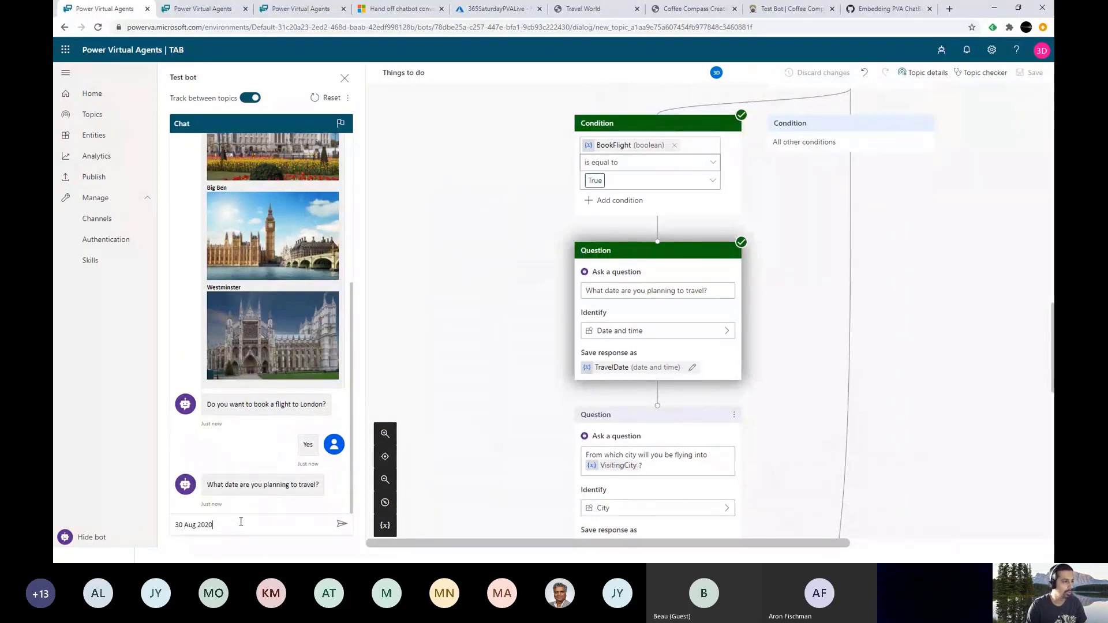
key("Return")
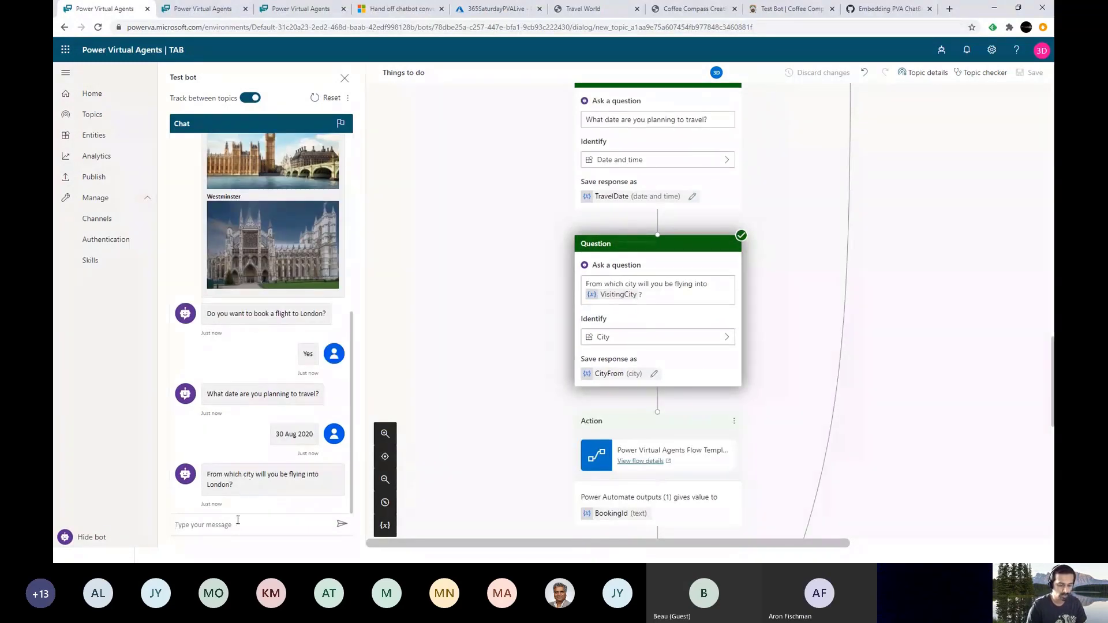
type("charlotte")
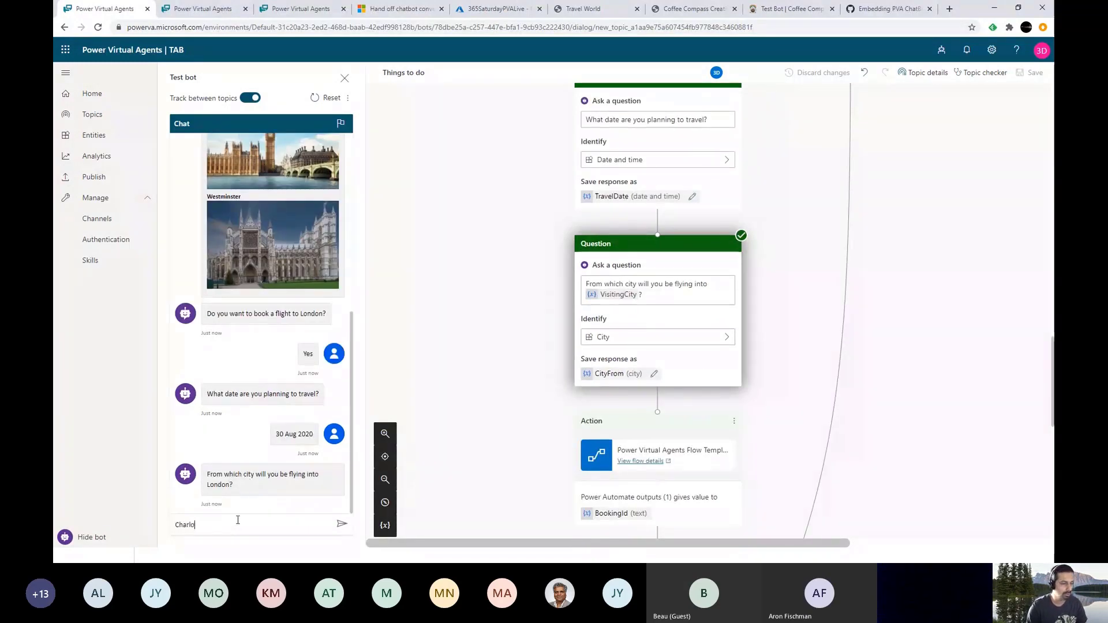
key("Return")
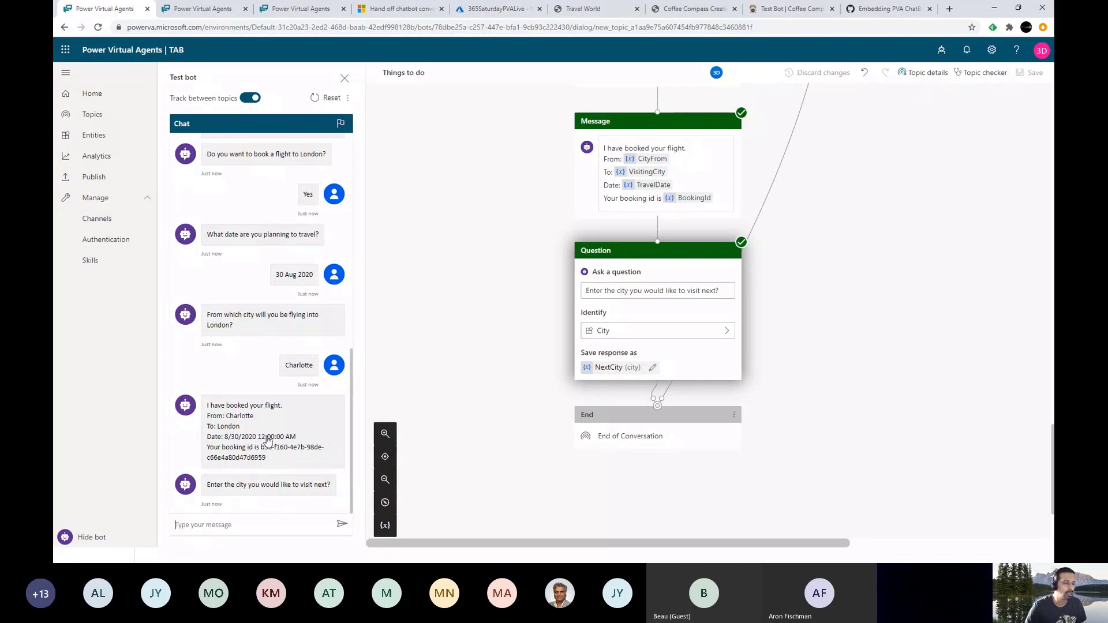
left_click(327, 100)
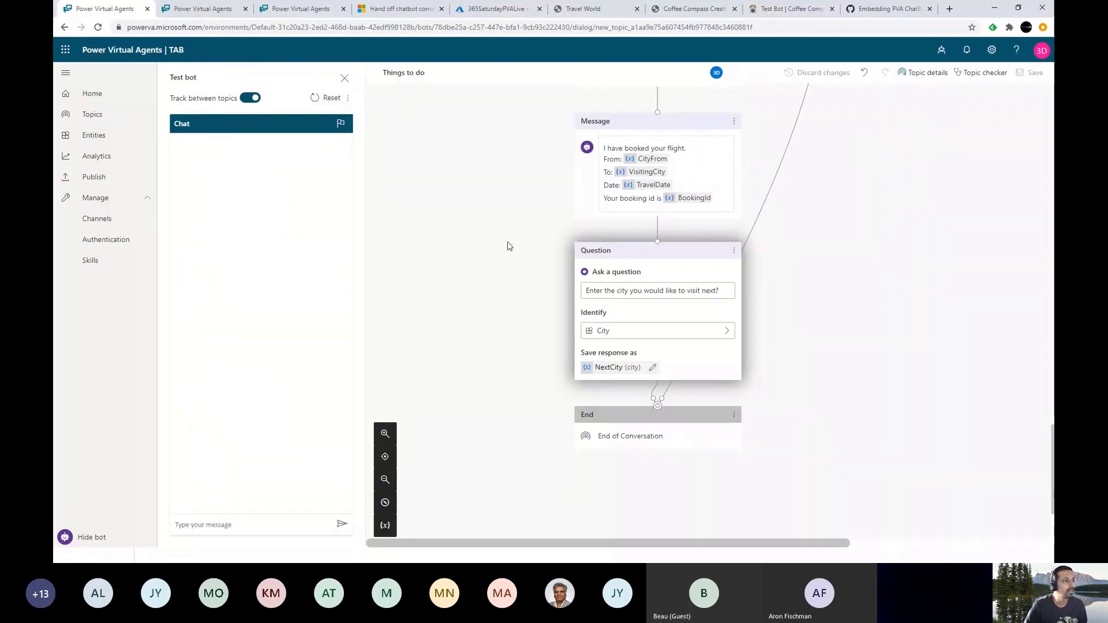
left_click(122, 140)
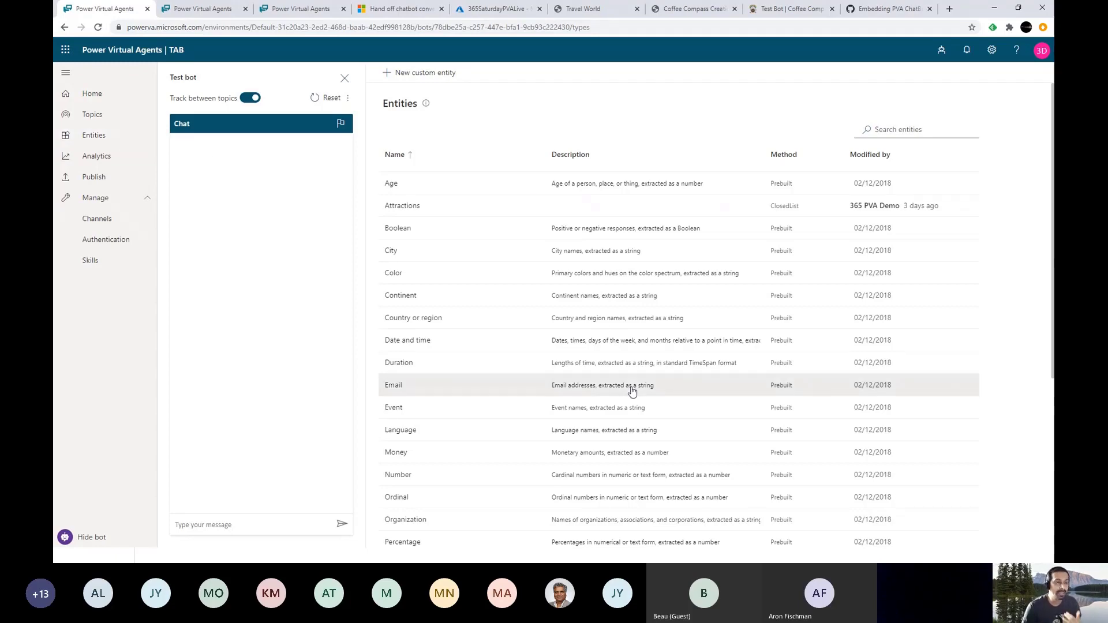
- Hide the test bot pane and open the Attractions entity listing Central Park, Statue of Liberty, Madison Square Garden
scroll(633, 392, "down", 5)
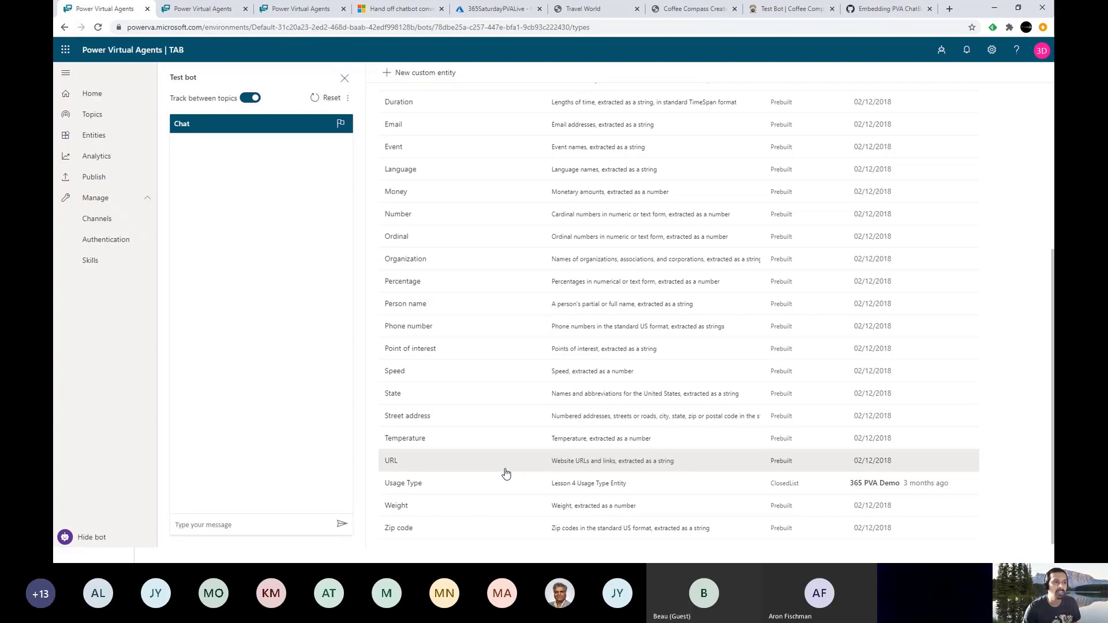
scroll(506, 473, "up", 5)
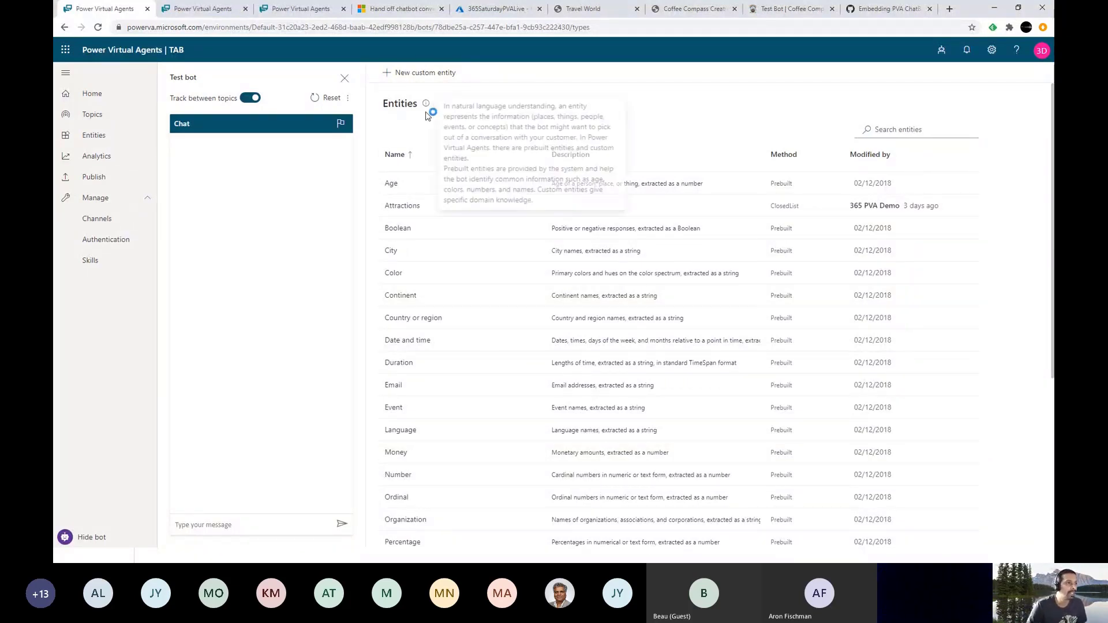
left_click(403, 207)
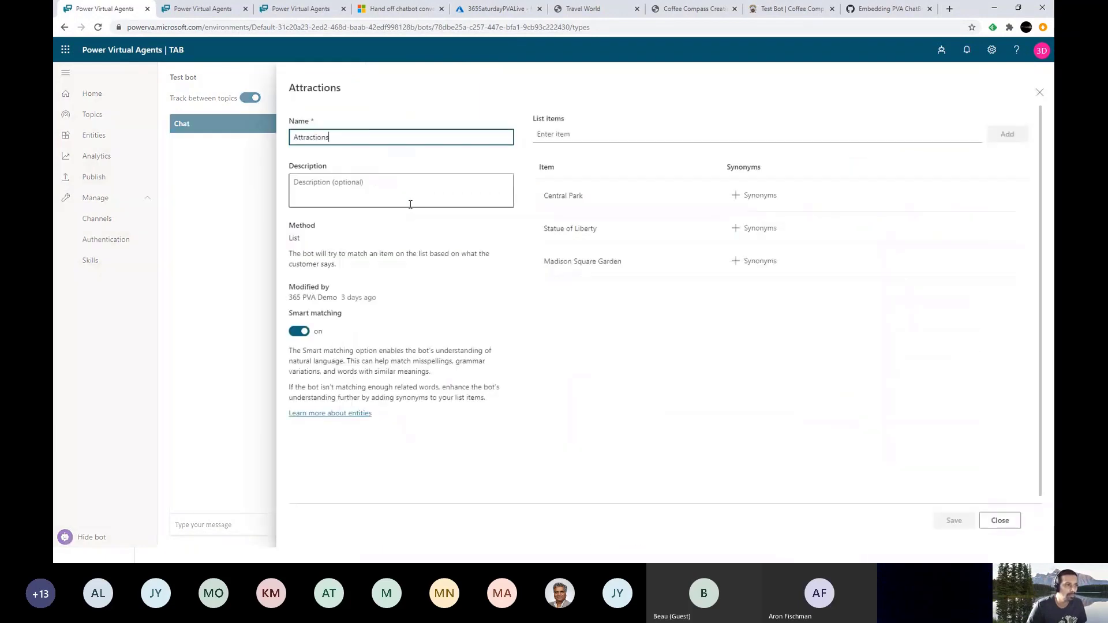
left_click(1040, 93)
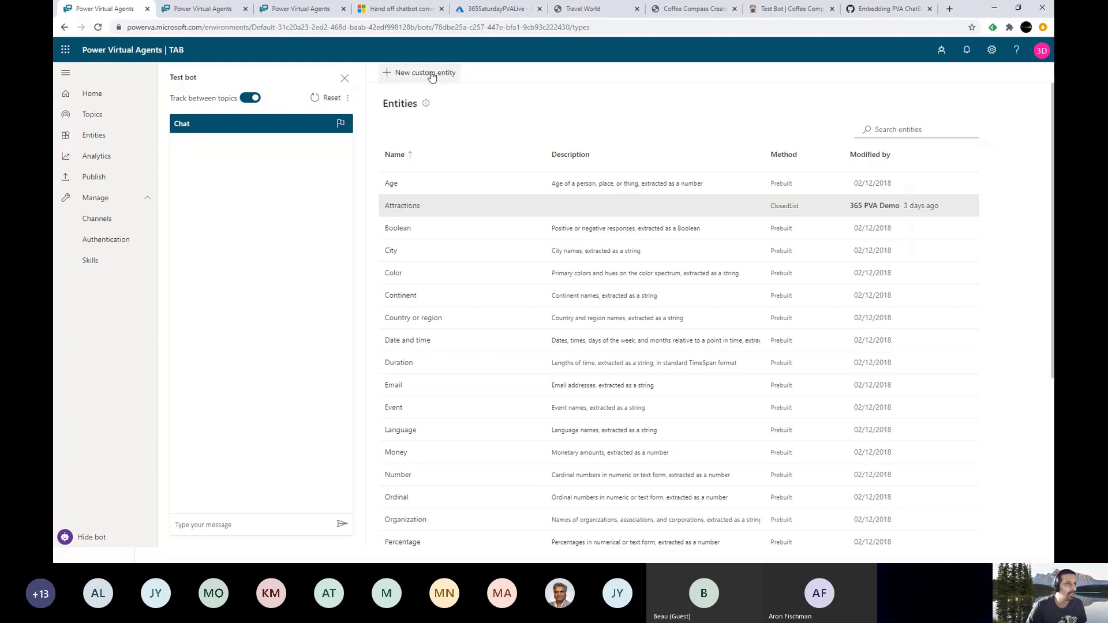
left_click(345, 78)
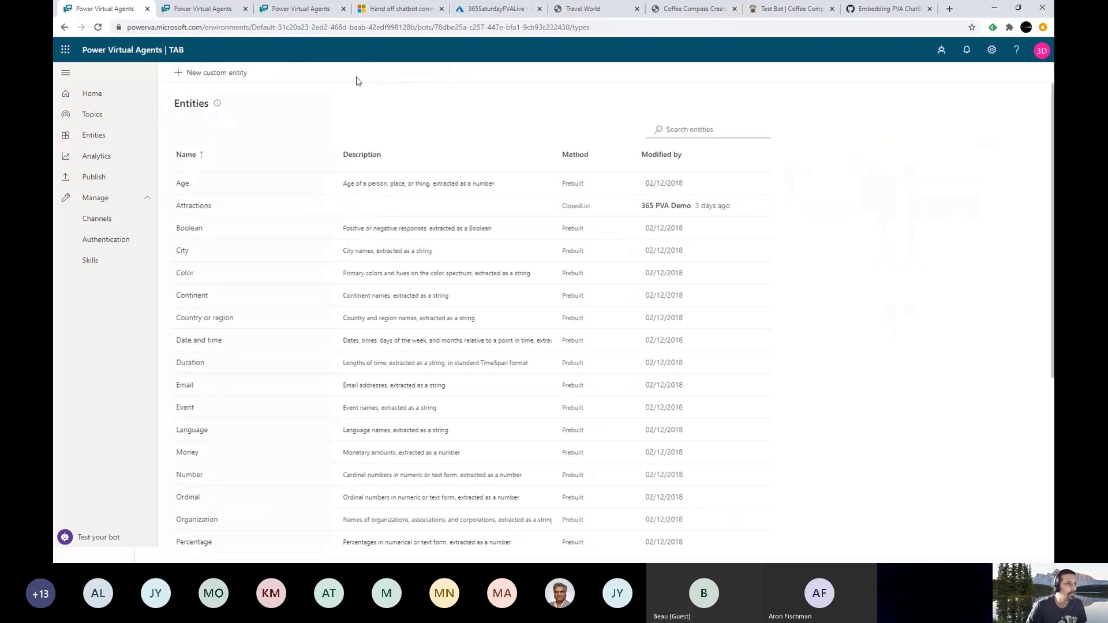
left_click(233, 77)
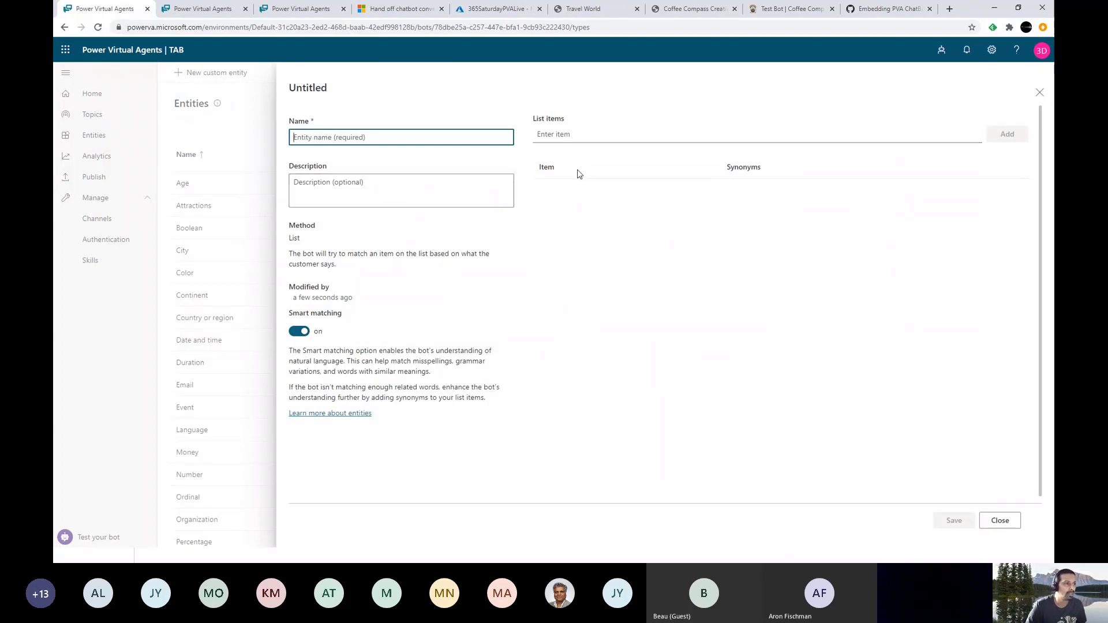
left_click(1039, 92)
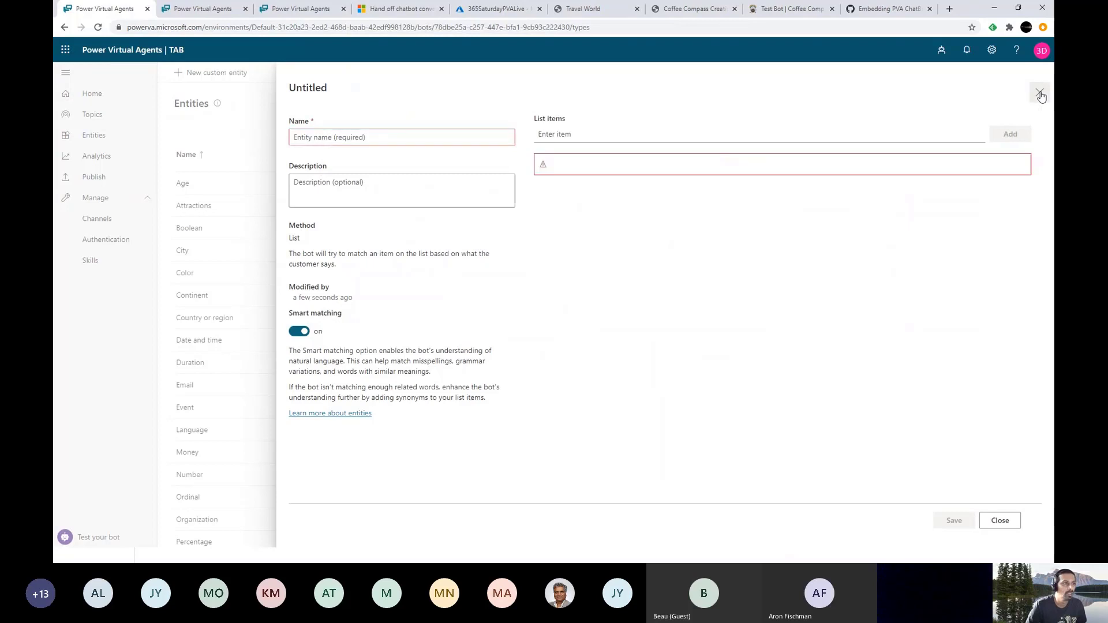
left_click(194, 207)
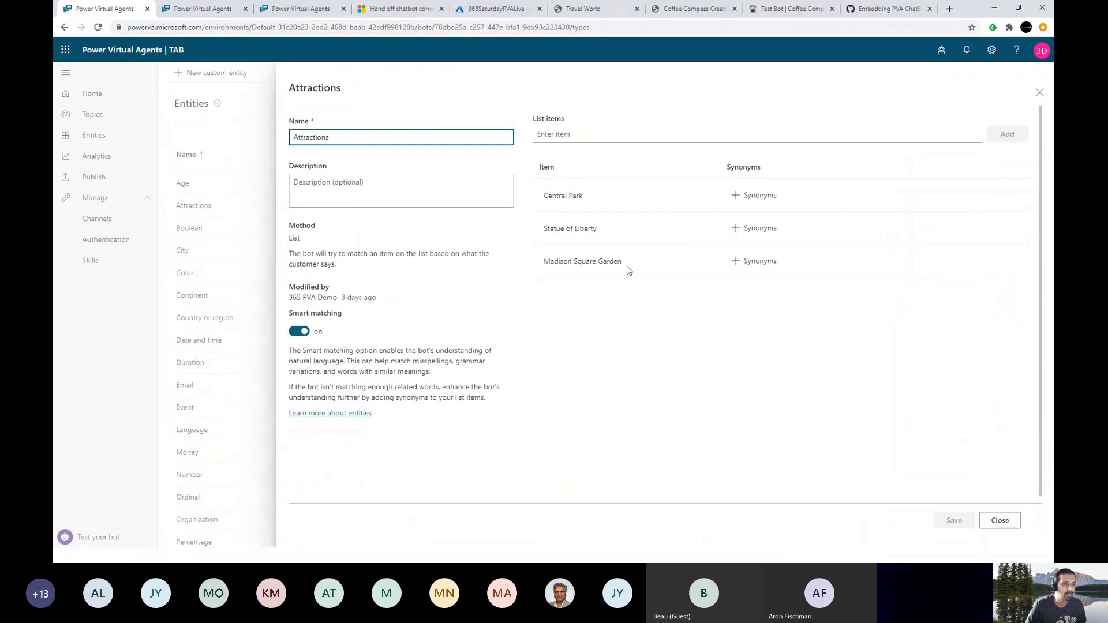
- Add the synonym 'Park' to Central Park, save the Attractions entity, and close its panel
left_click(762, 198)
left_click(515, 317)
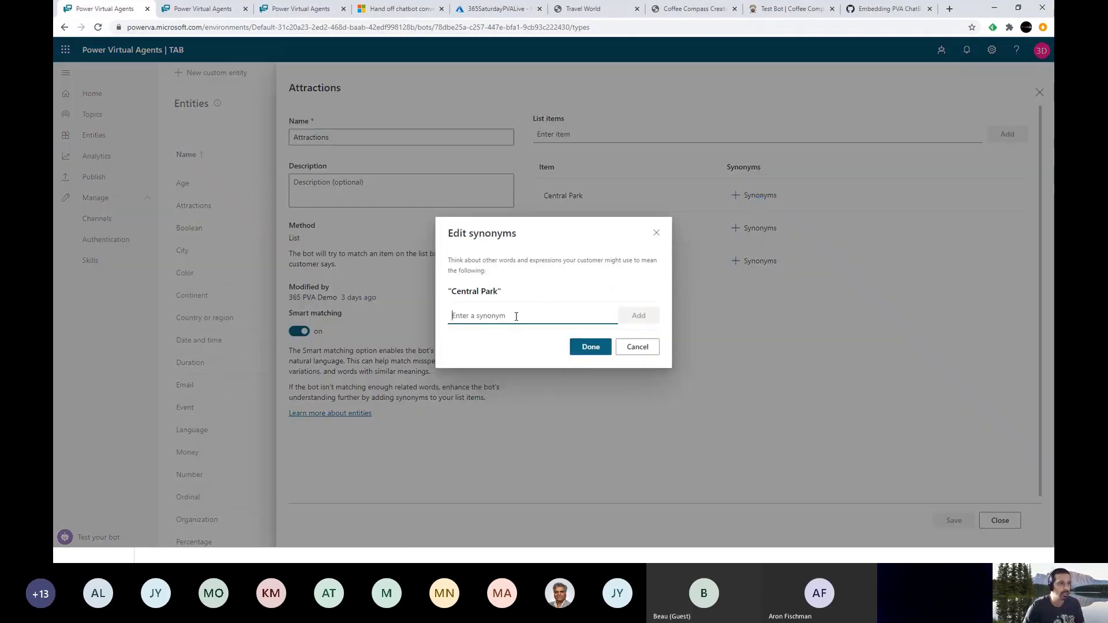
type("?P")
key("BackSpace")
key("BackSpace")
type("Park")
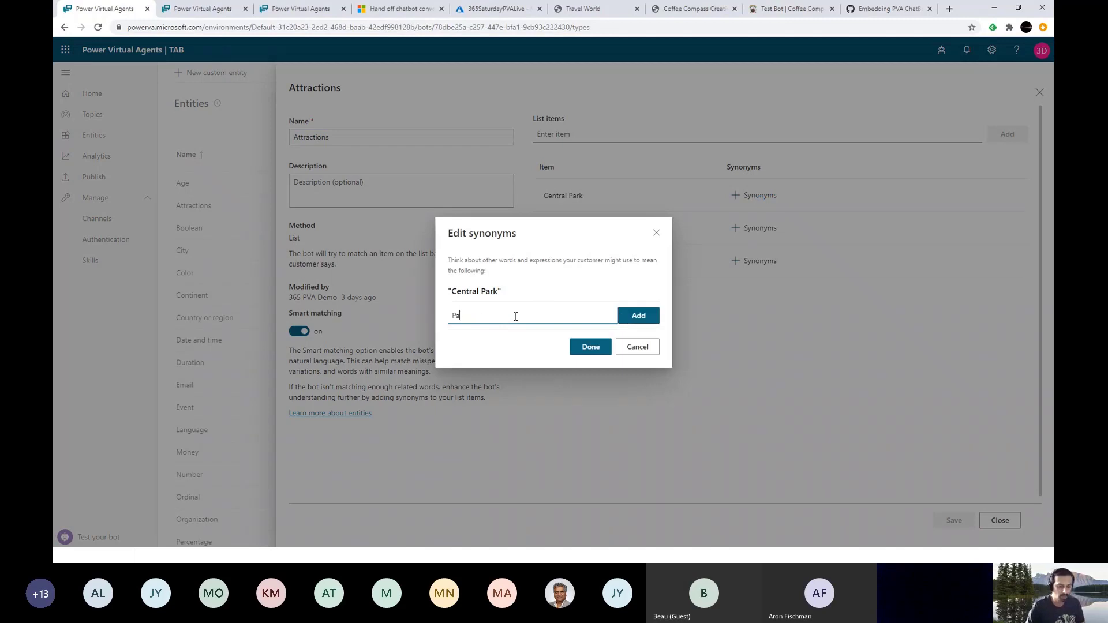
left_click(637, 316)
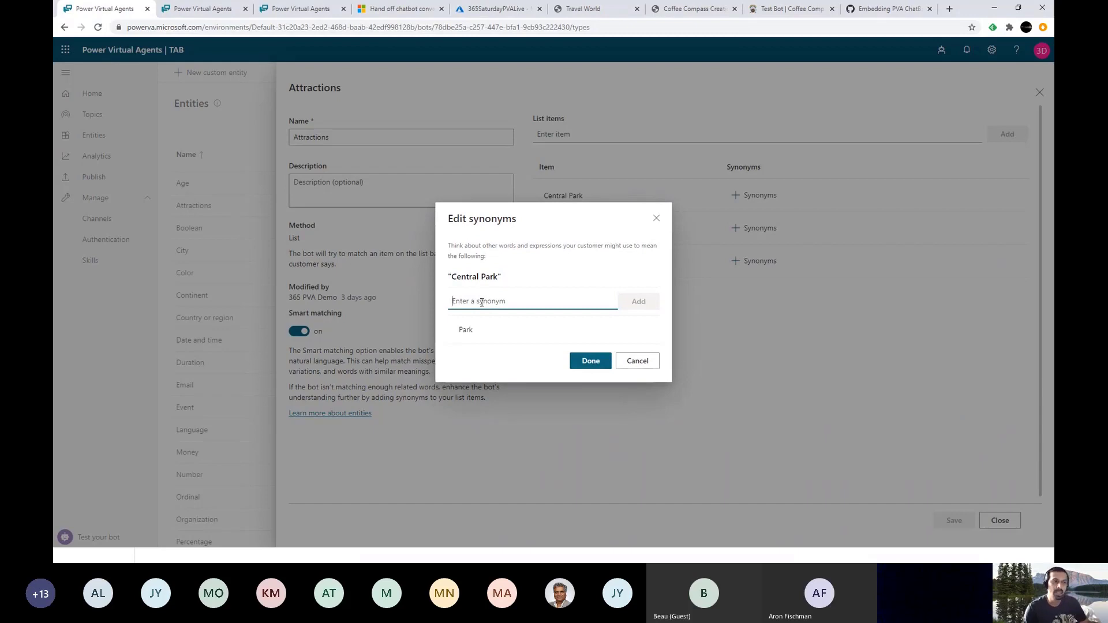
left_click(601, 362)
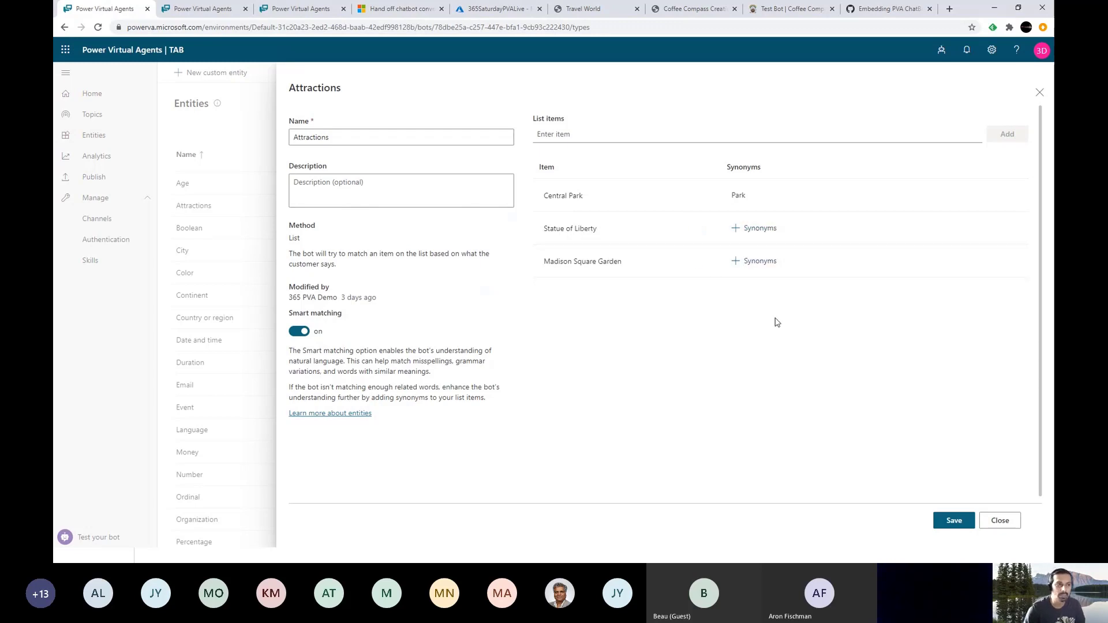
left_click(954, 520)
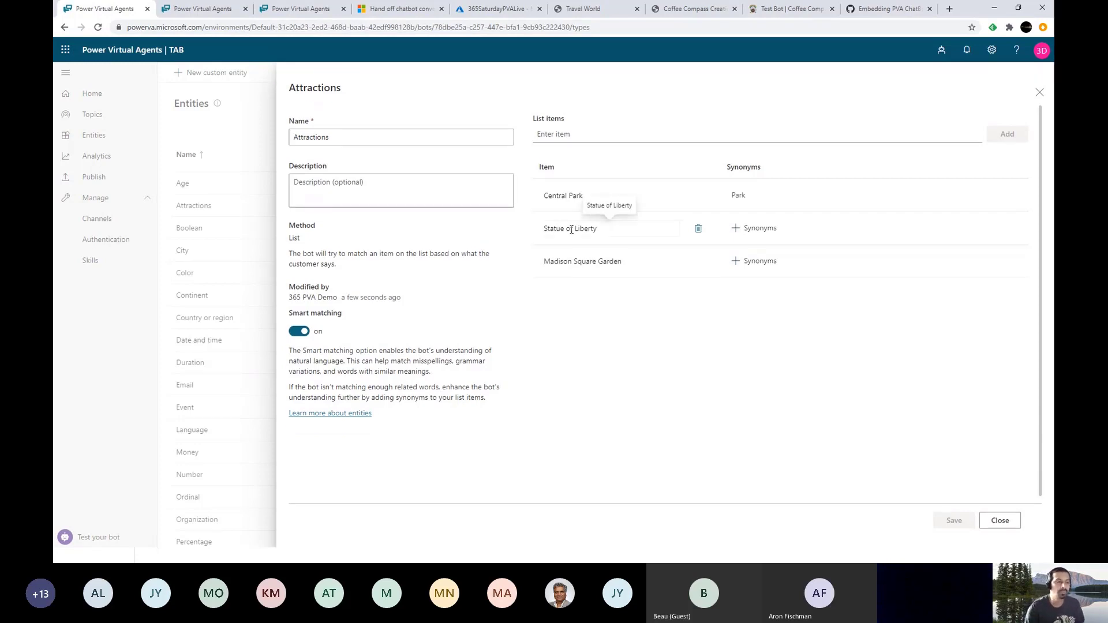
left_click(1040, 93)
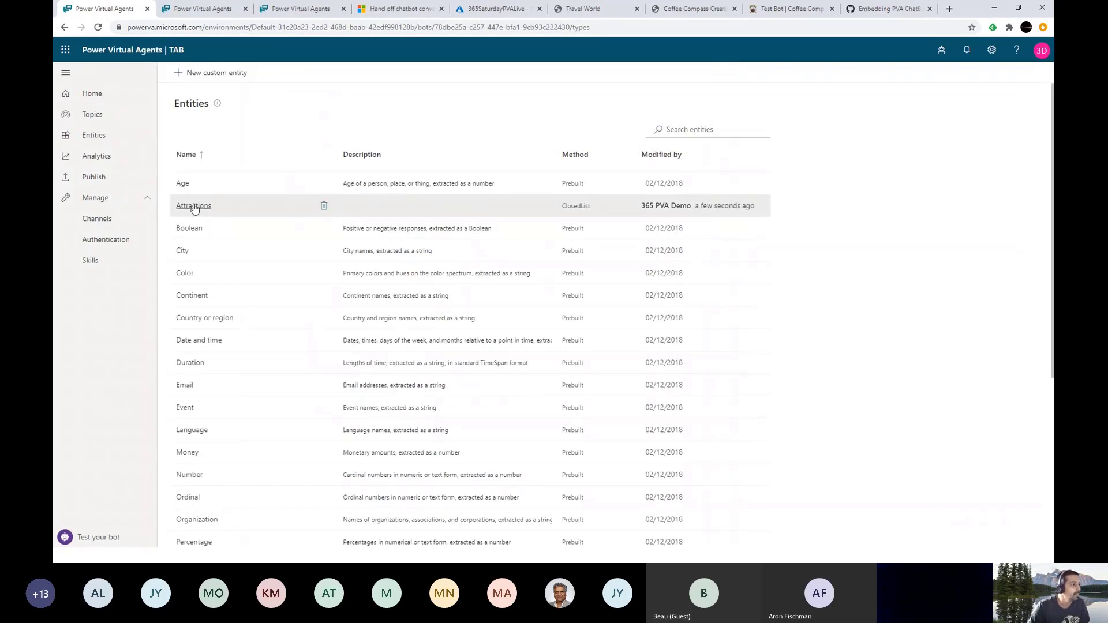
- Open the Things to do topic's flow and scroll to its New York, Paris and London branches
left_click(115, 119)
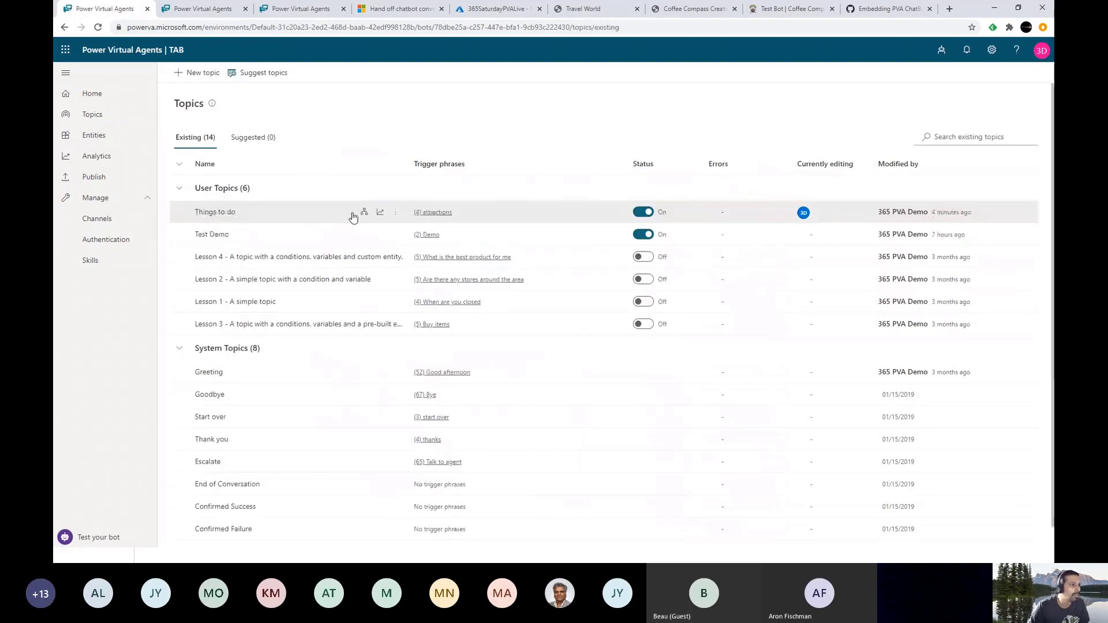
left_click(364, 213)
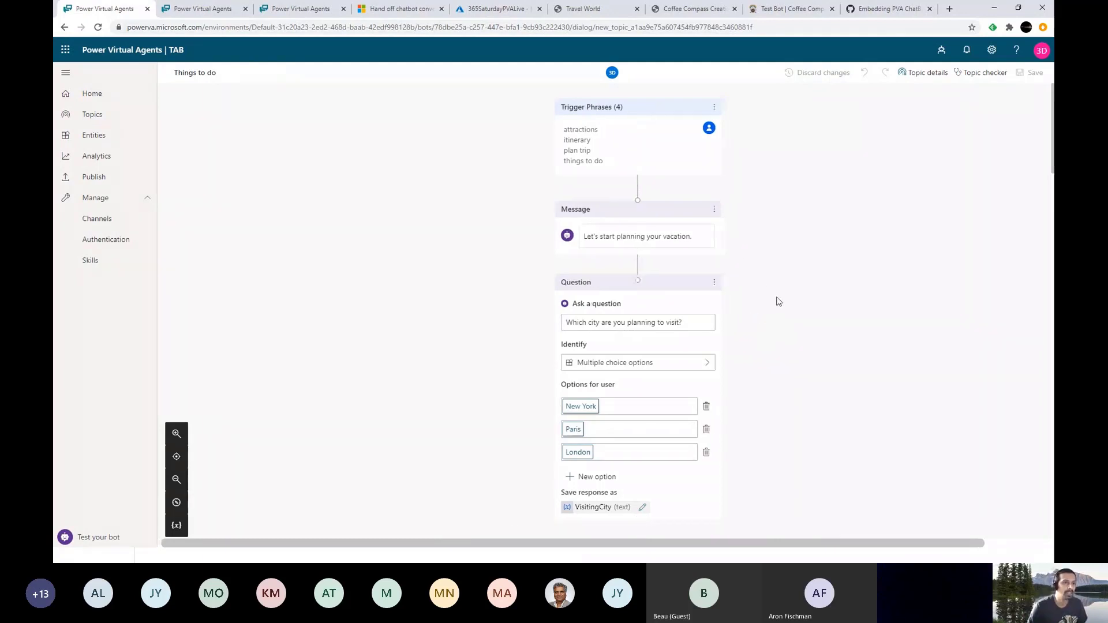
scroll(760, 286, "down", 5)
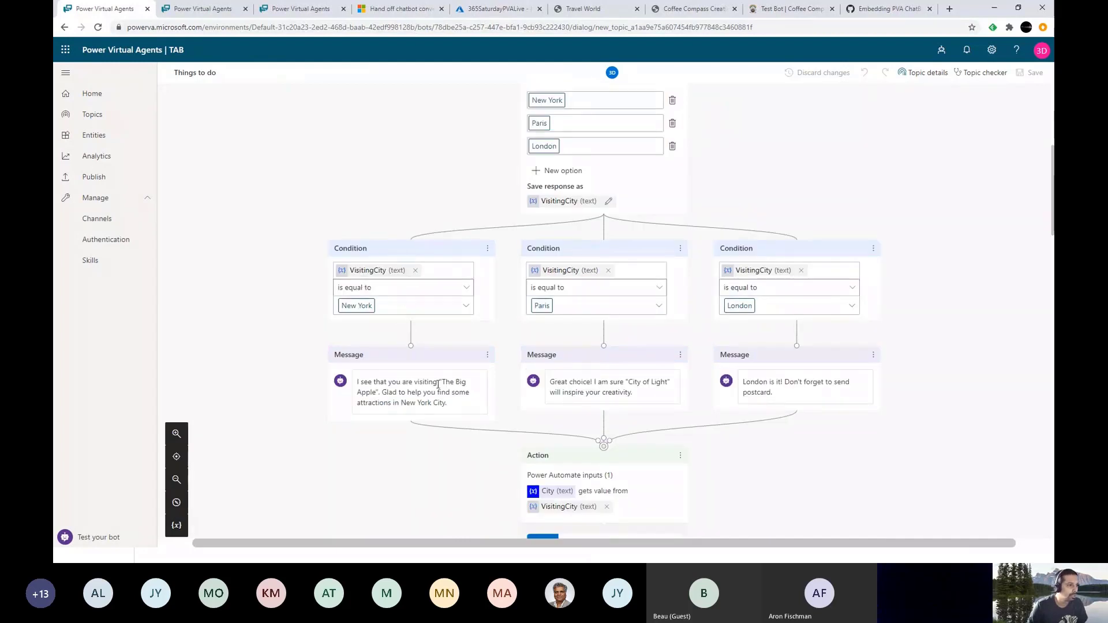
scroll(404, 346, "down", 2)
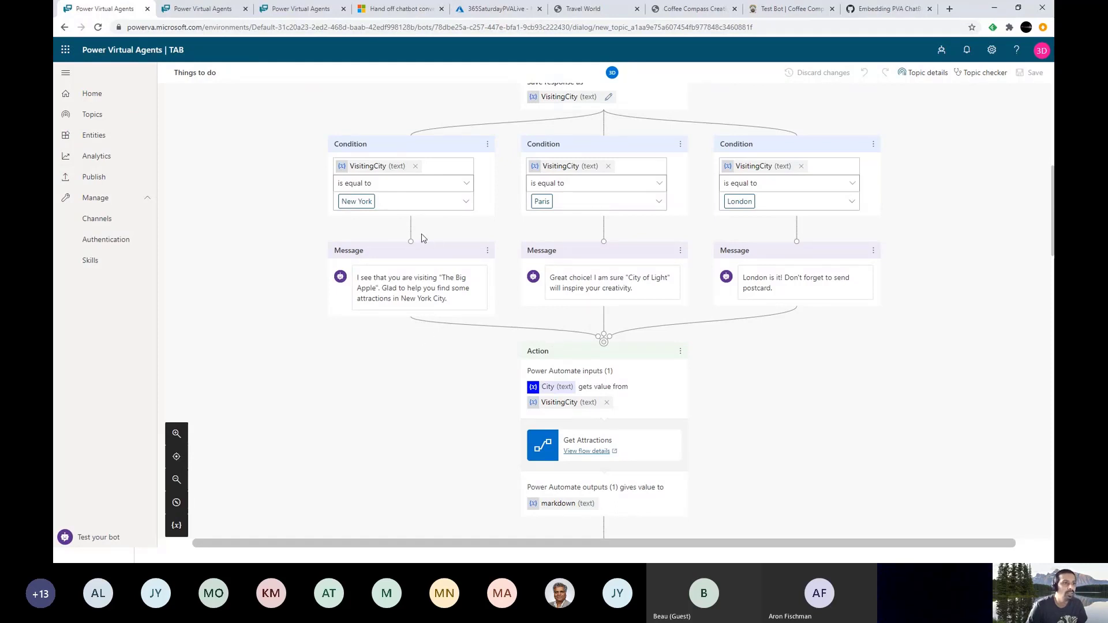
- Add the question 'What attractions are you planning?' under New York, identifying the Attractions entity
left_click(416, 334)
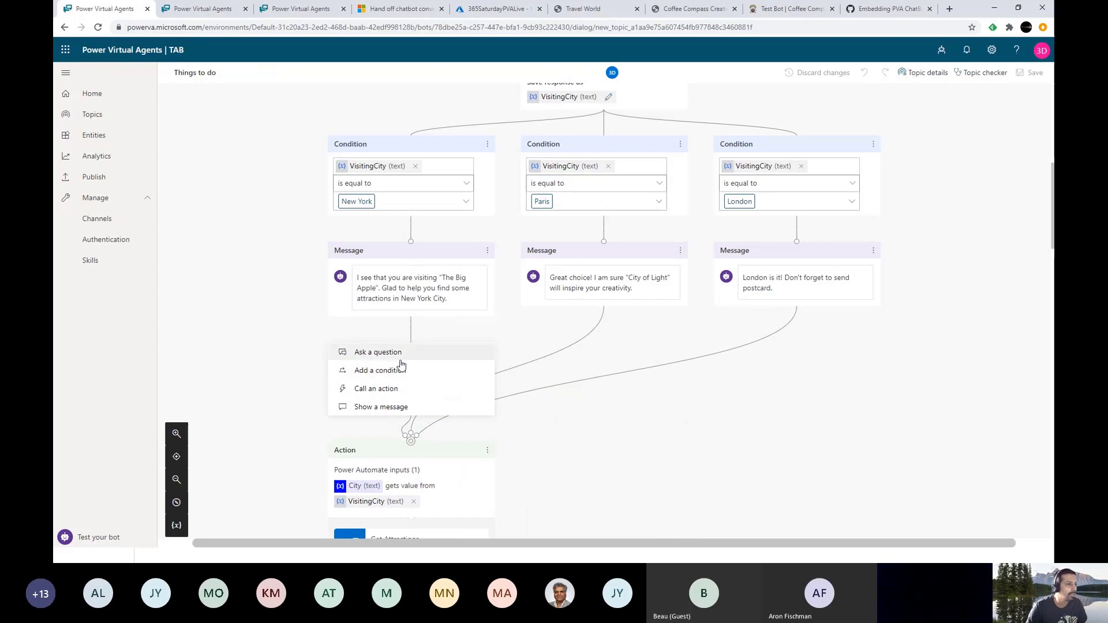
left_click(397, 354)
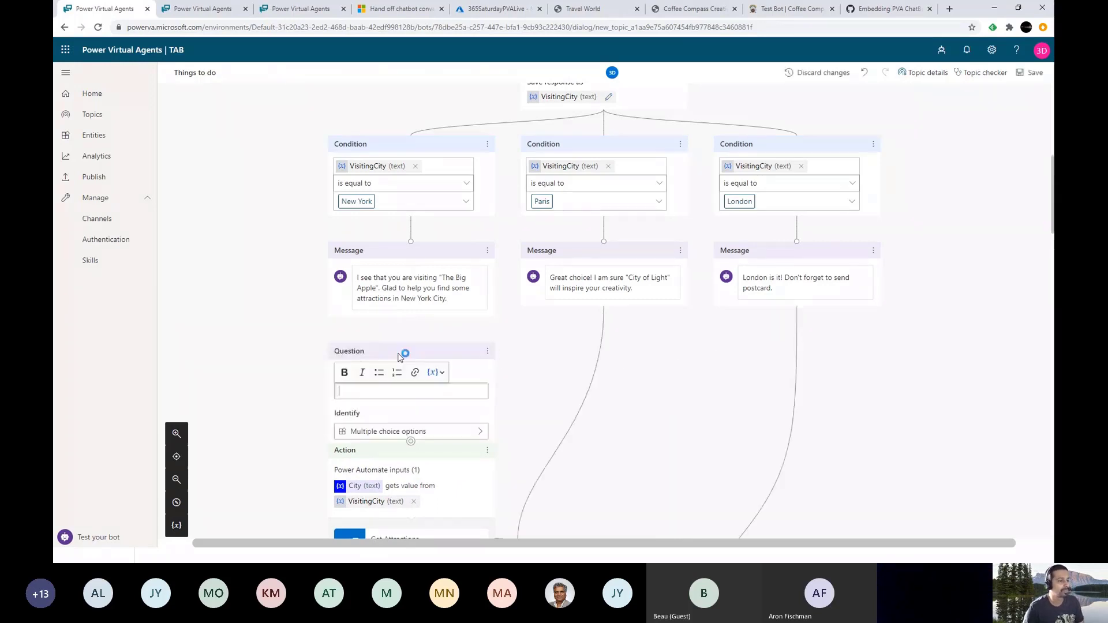
type("What")
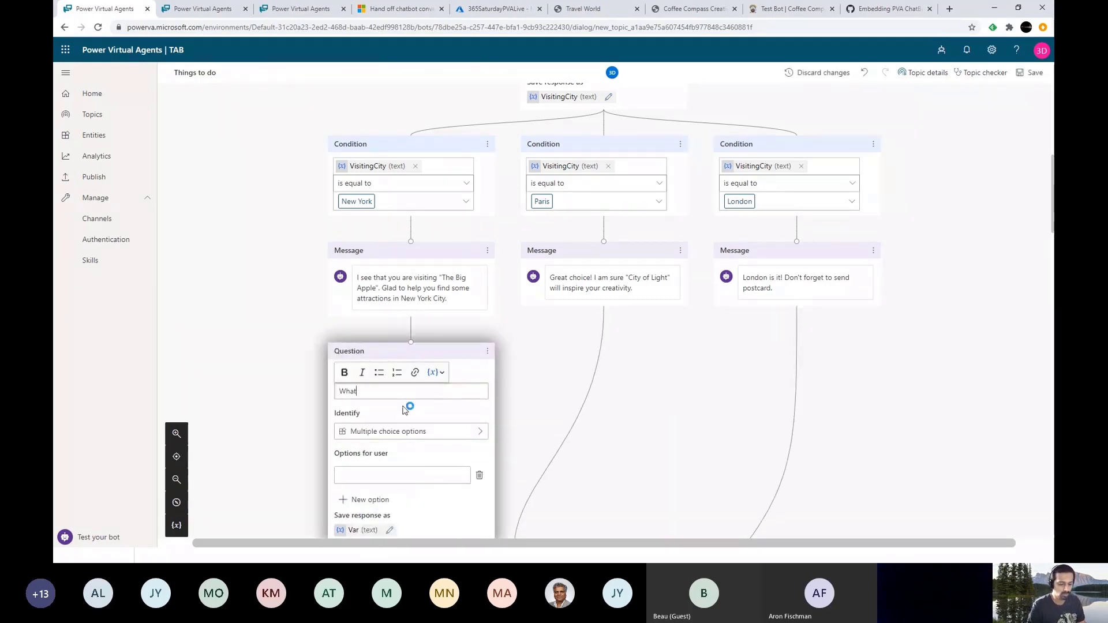
type(" attra")
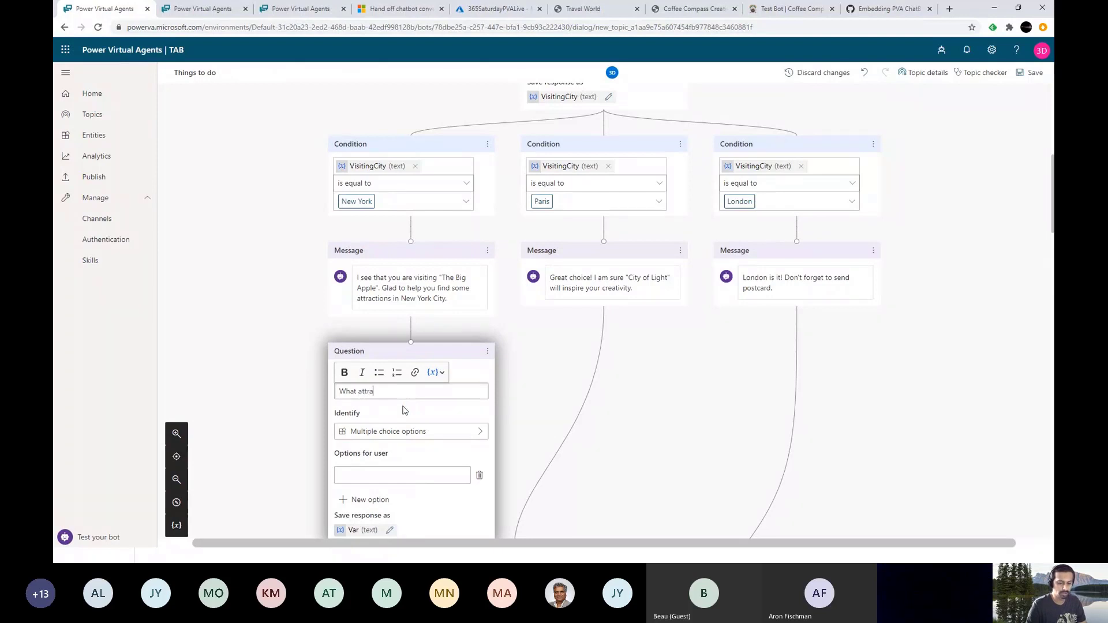
type("ctions are y")
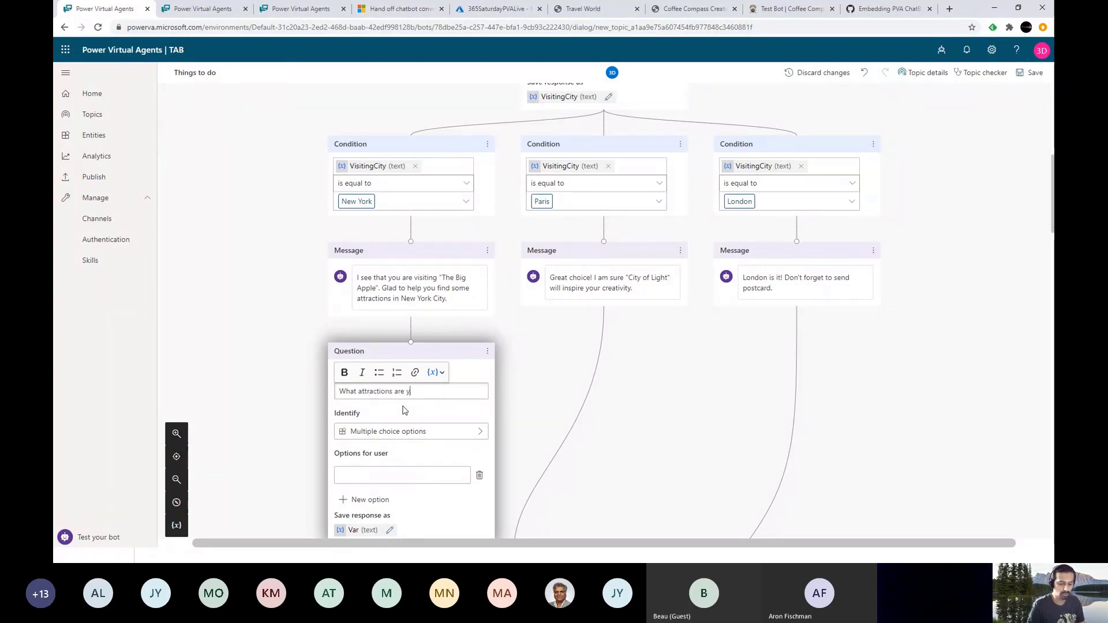
type("ou plannn")
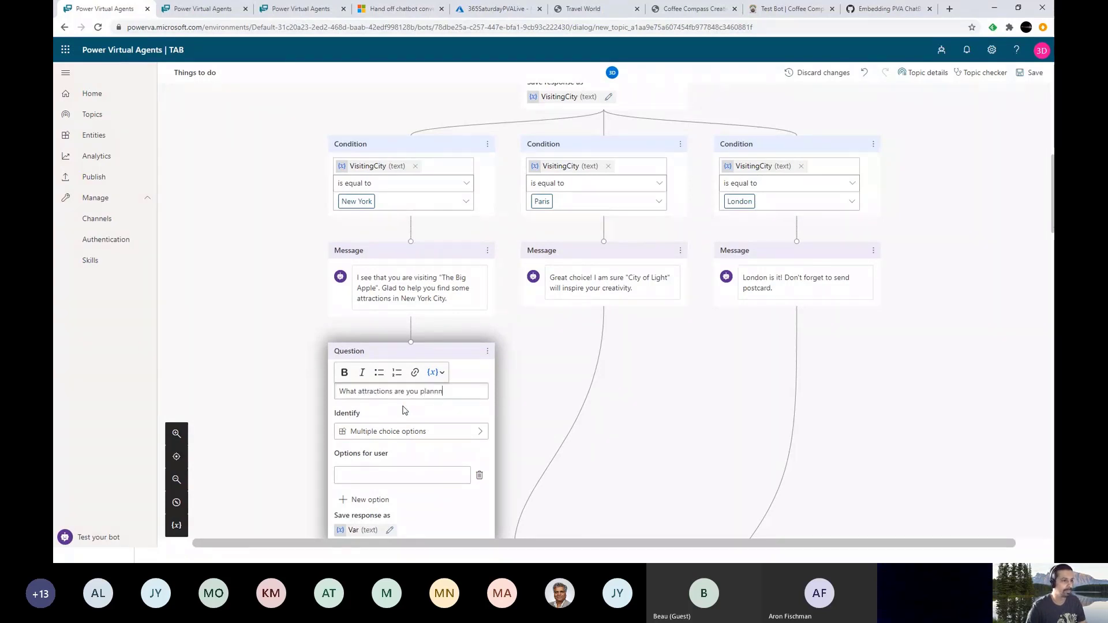
key("BackSpace")
type("ing")
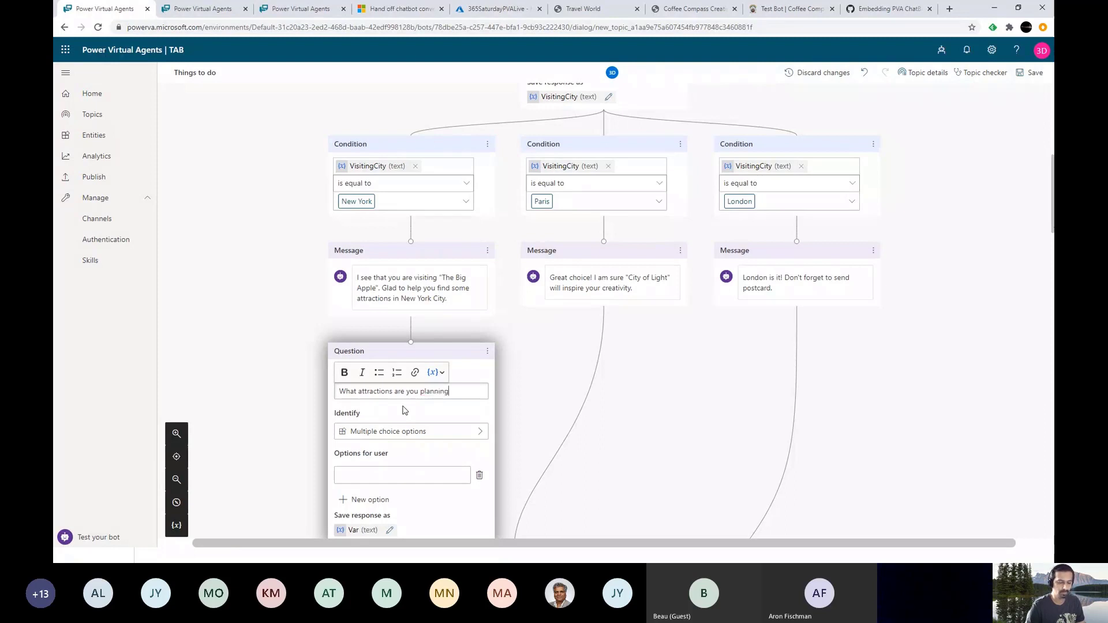
type("?")
left_click(384, 434)
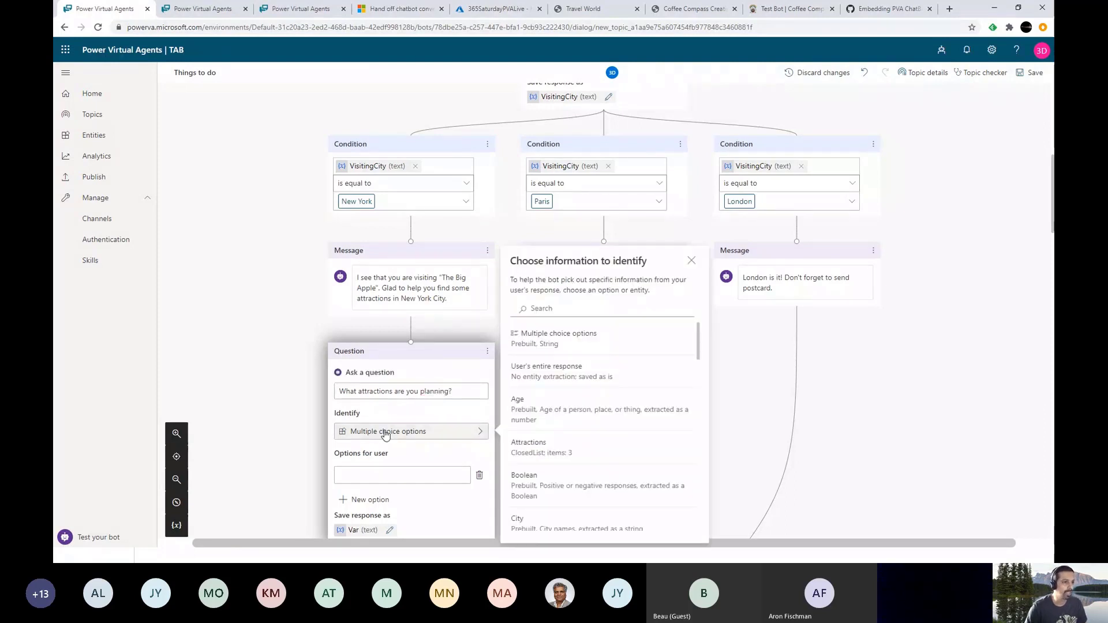
left_click(564, 455)
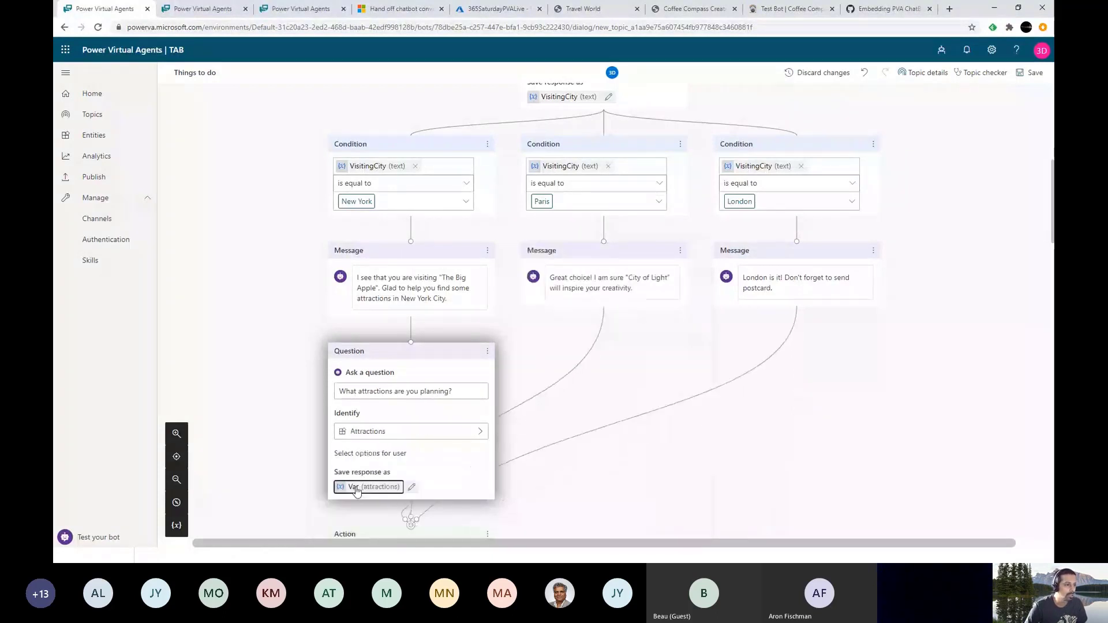
- Rename the response variable to SelectedAttraction and save the Things to do topic
left_click(358, 486)
double_click(926, 128)
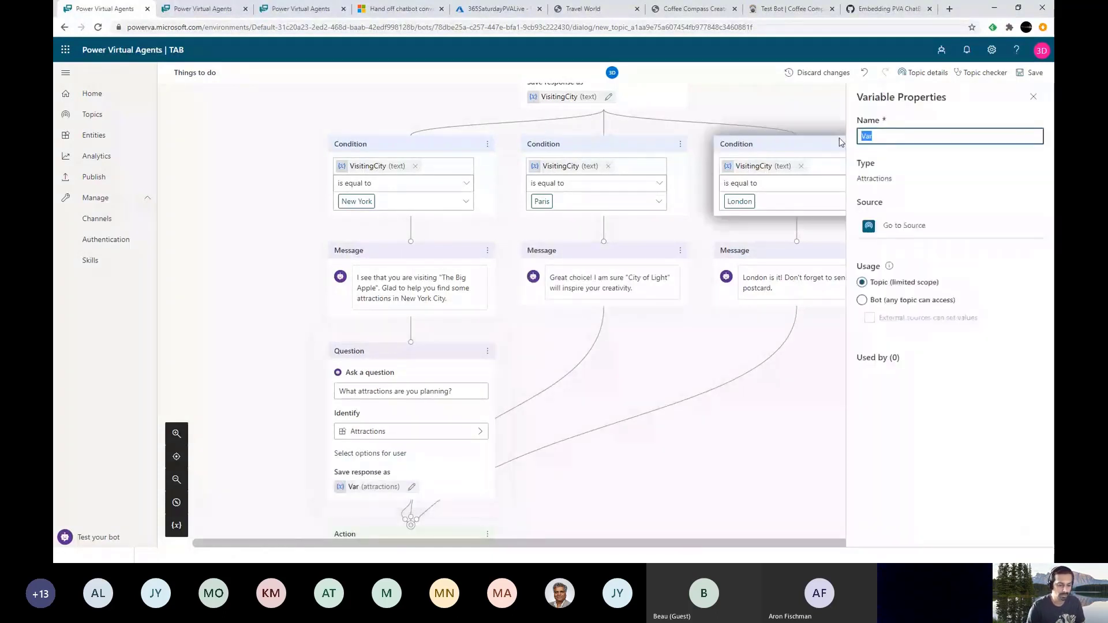
type("SelectedAttraction")
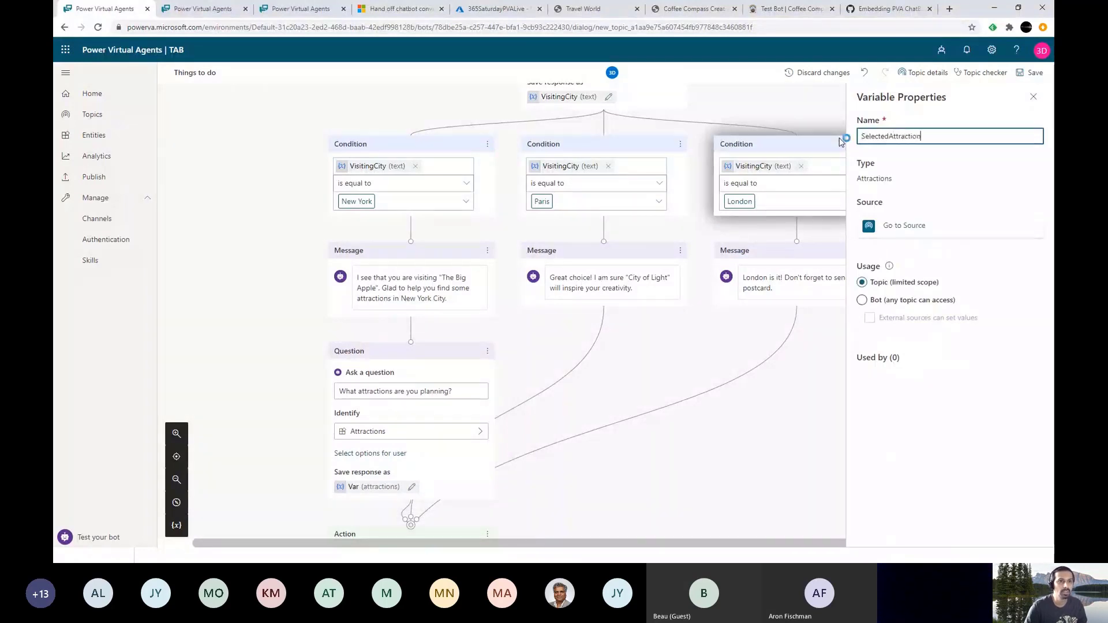
left_click(1034, 96)
left_click(1031, 72)
left_click(1018, 94)
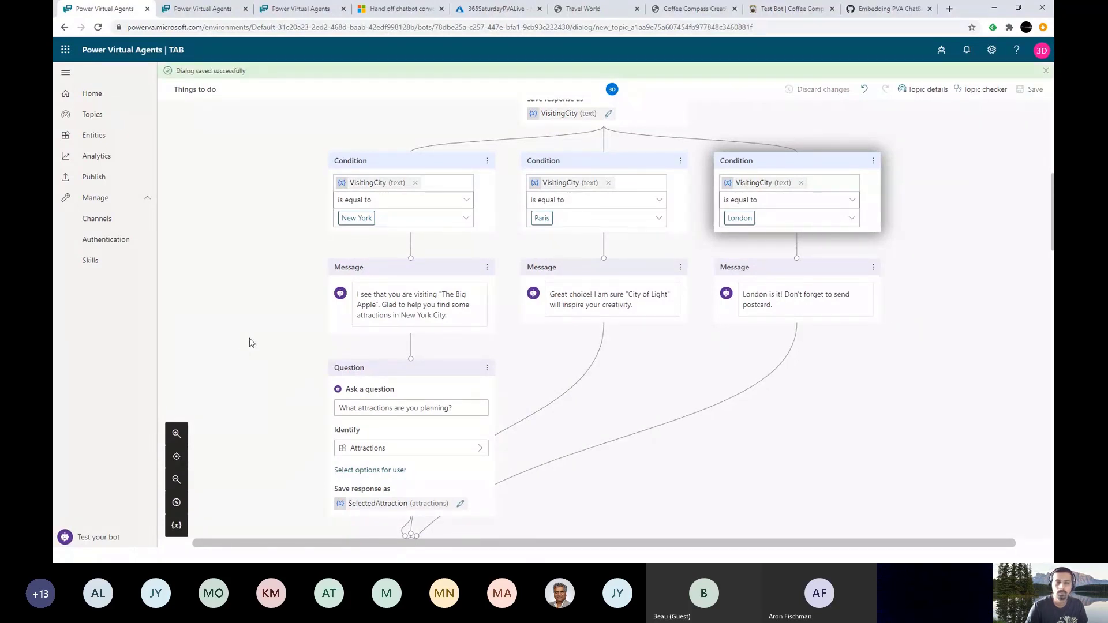
- In the test chat, send 'things to do', choose New York, and reply 'Empire State Building'
left_click(99, 538)
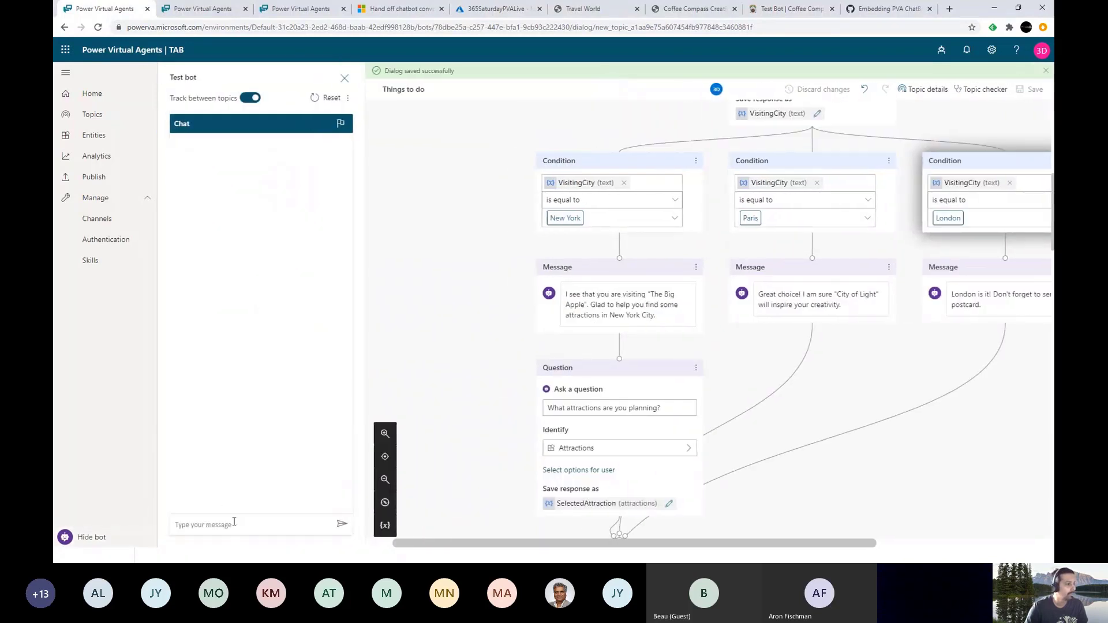
left_click(233, 521)
type("things to ")
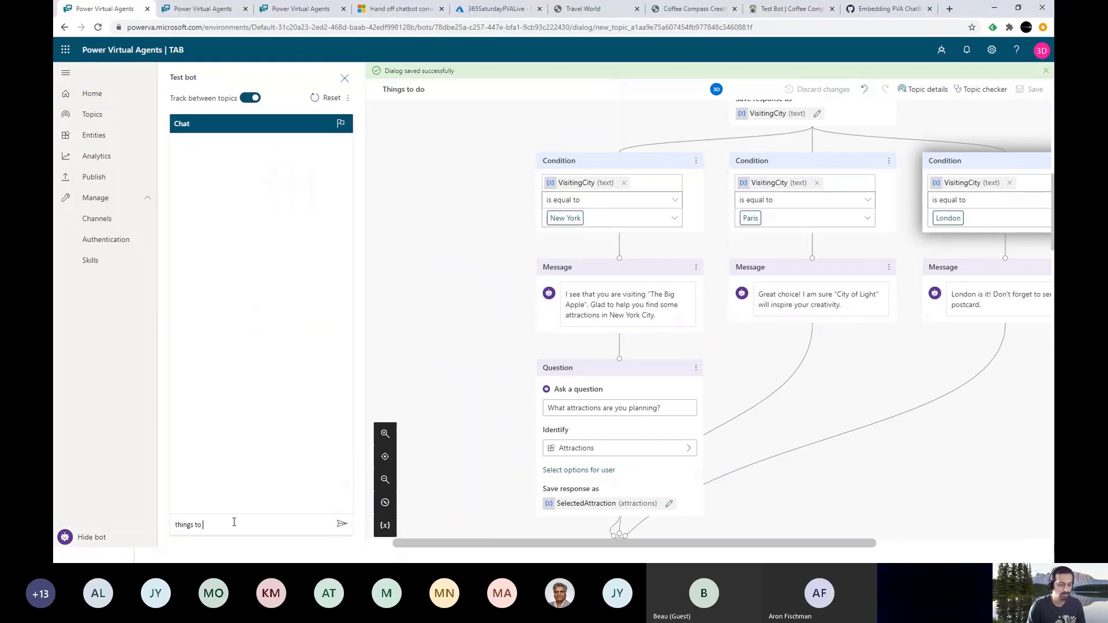
type("do")
key("Return")
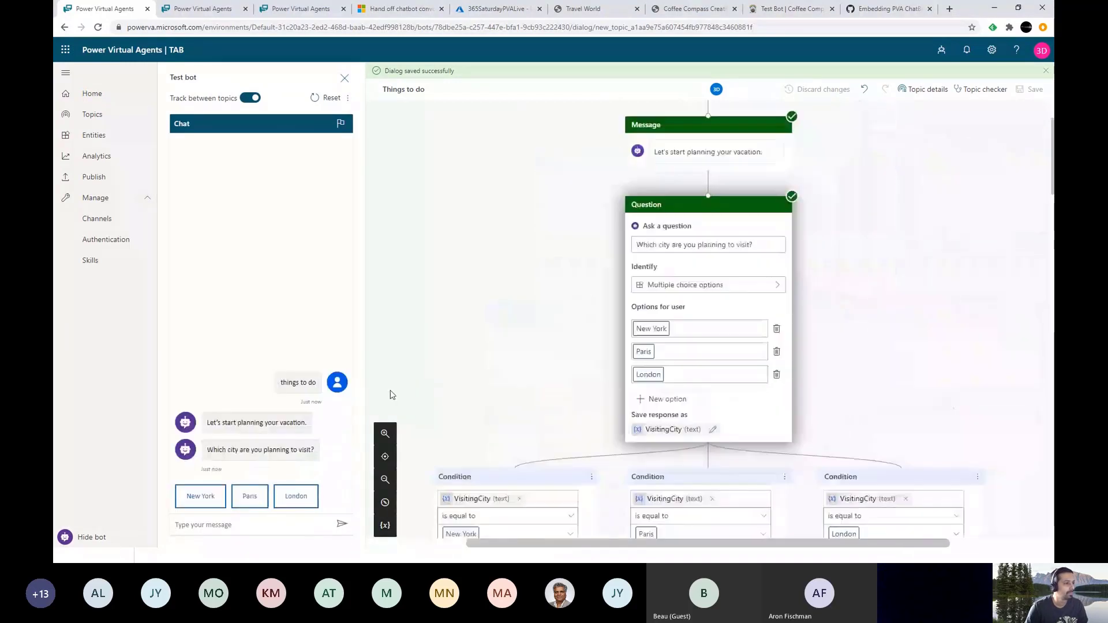
left_click(198, 500)
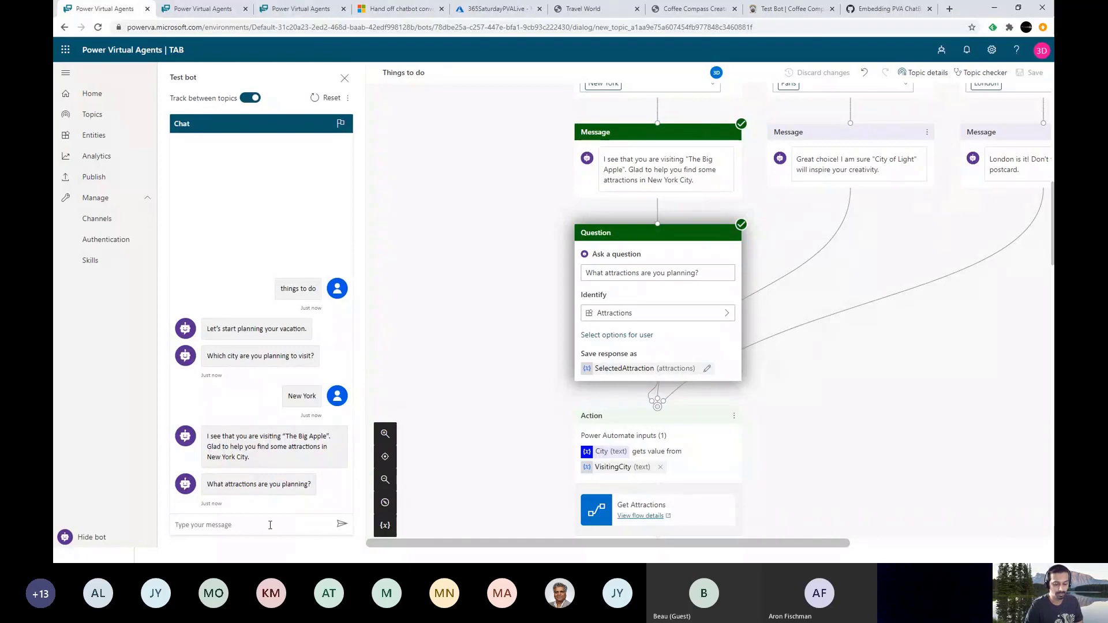
type("Empire")
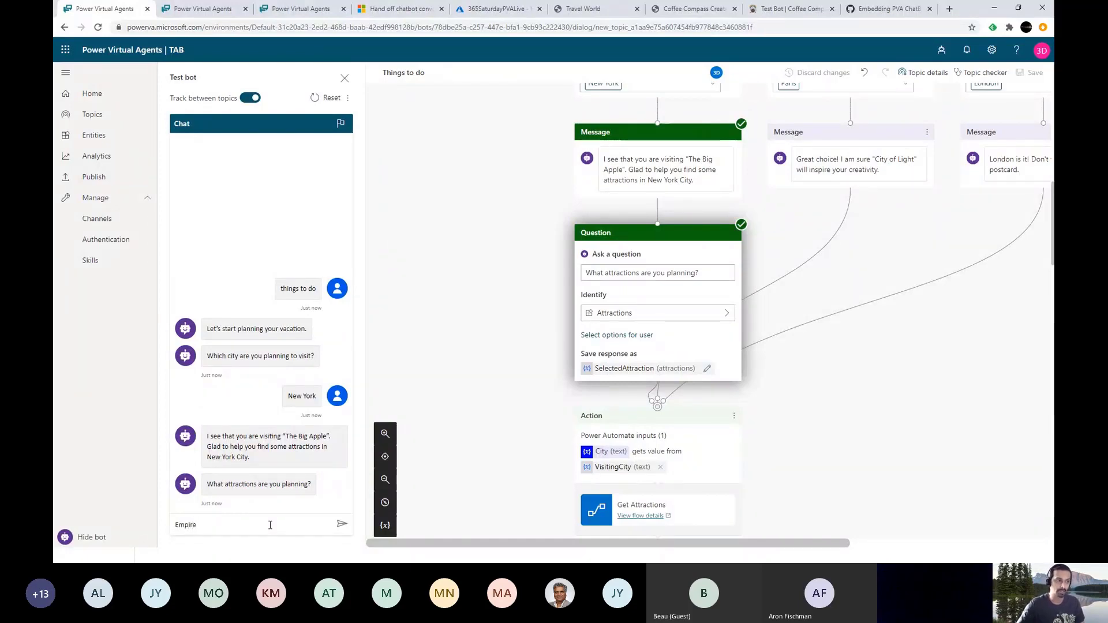
type(" Sta")
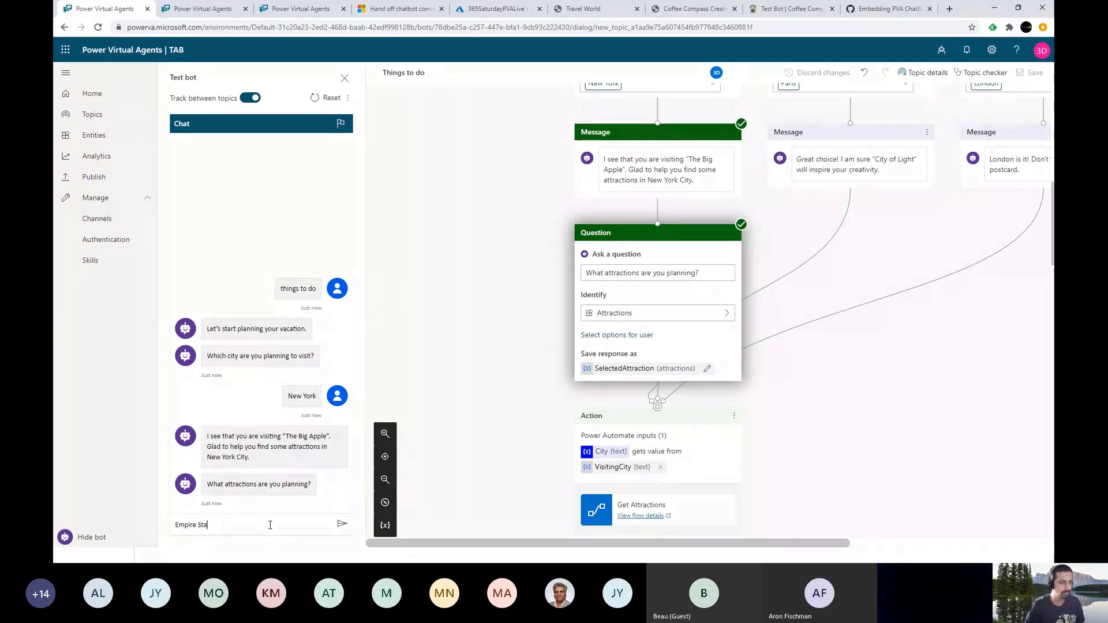
type("te ")
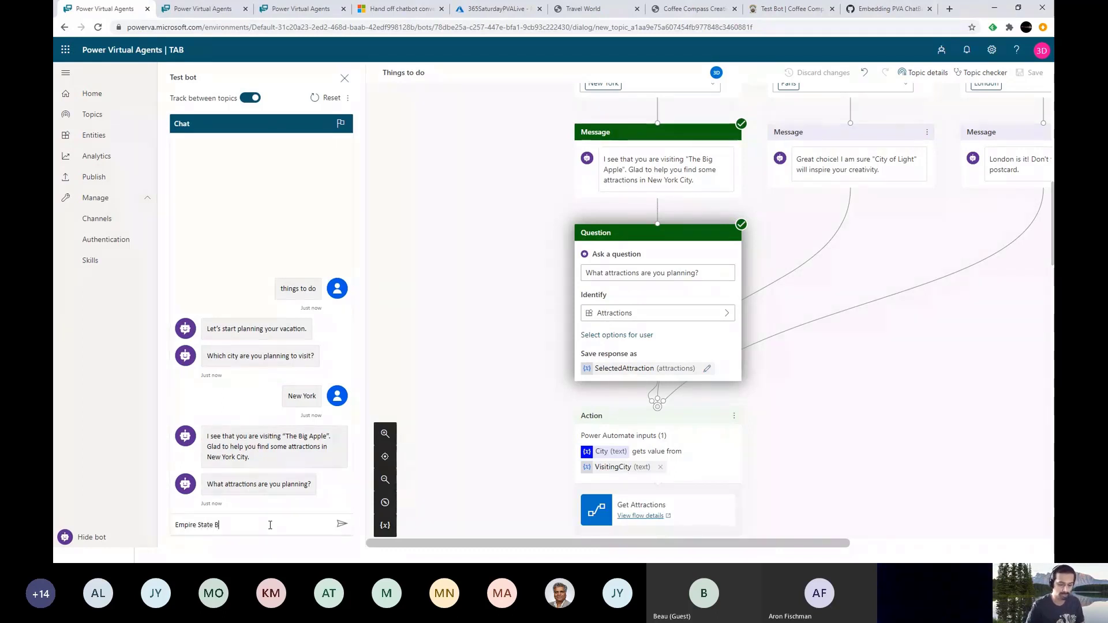
type("Building")
key("Return")
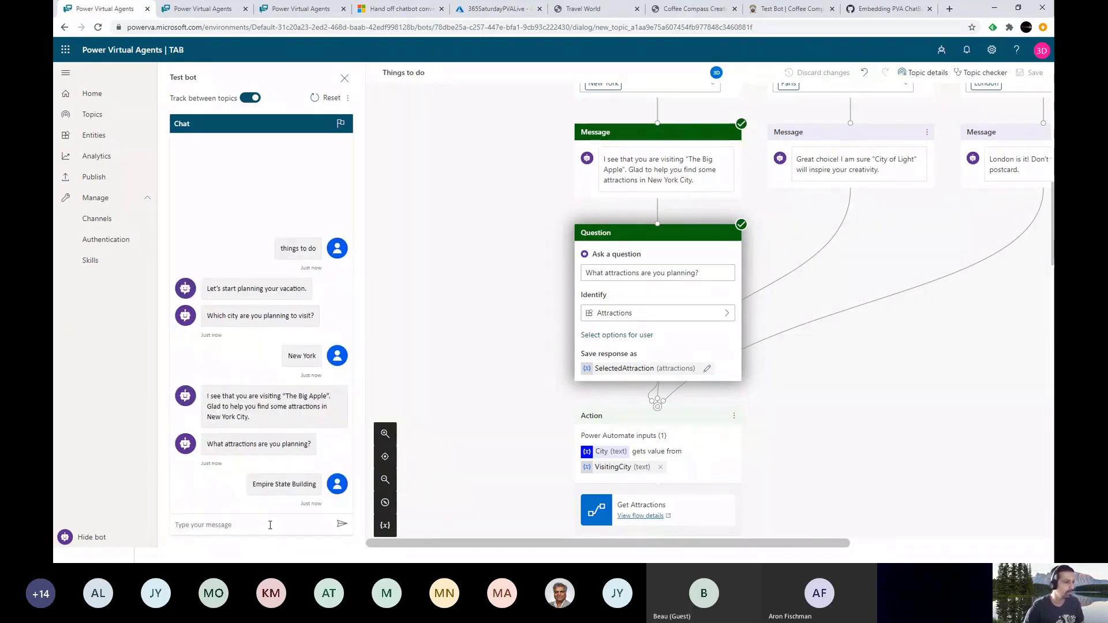
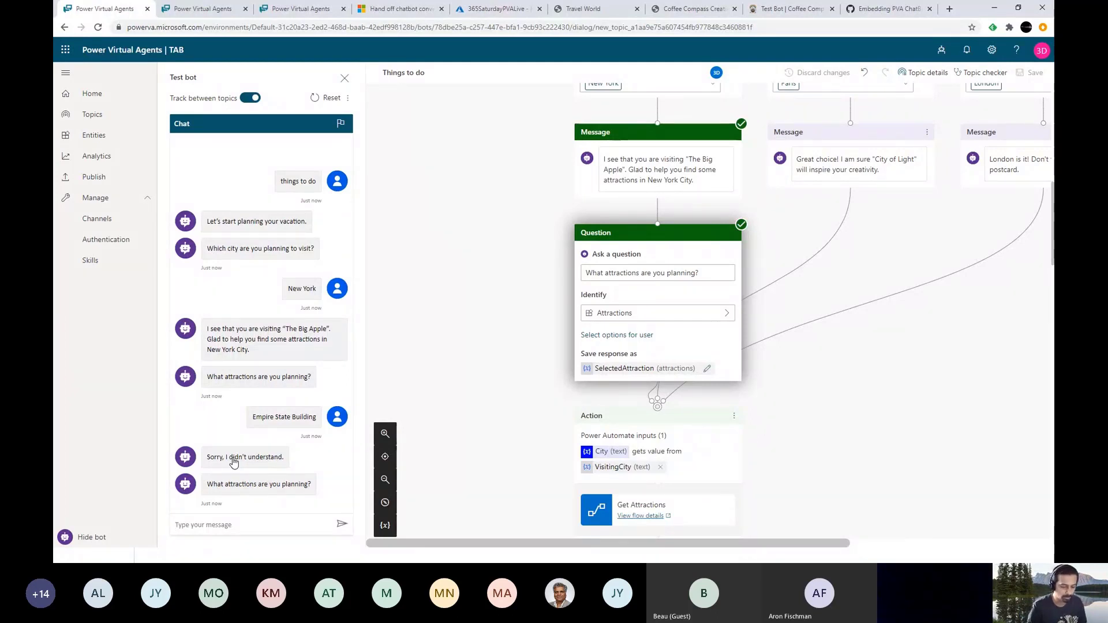
- Answer the test bot with 'CEntral PArk', review its Top 3 Attractions card, then reset and close the chat
type("CEntral PArk")
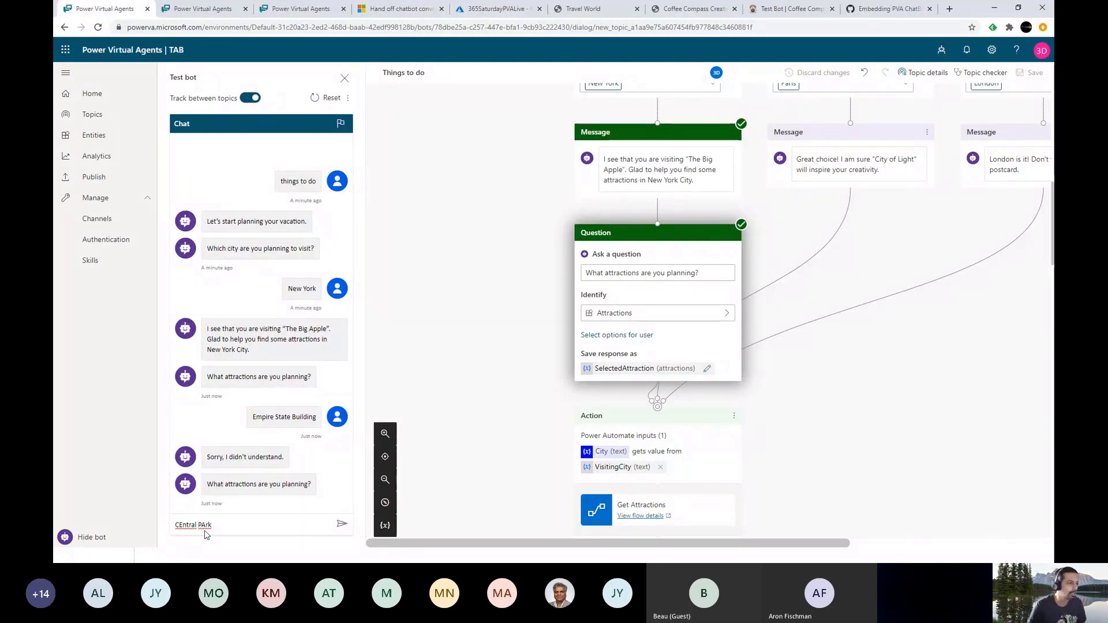
key("Return")
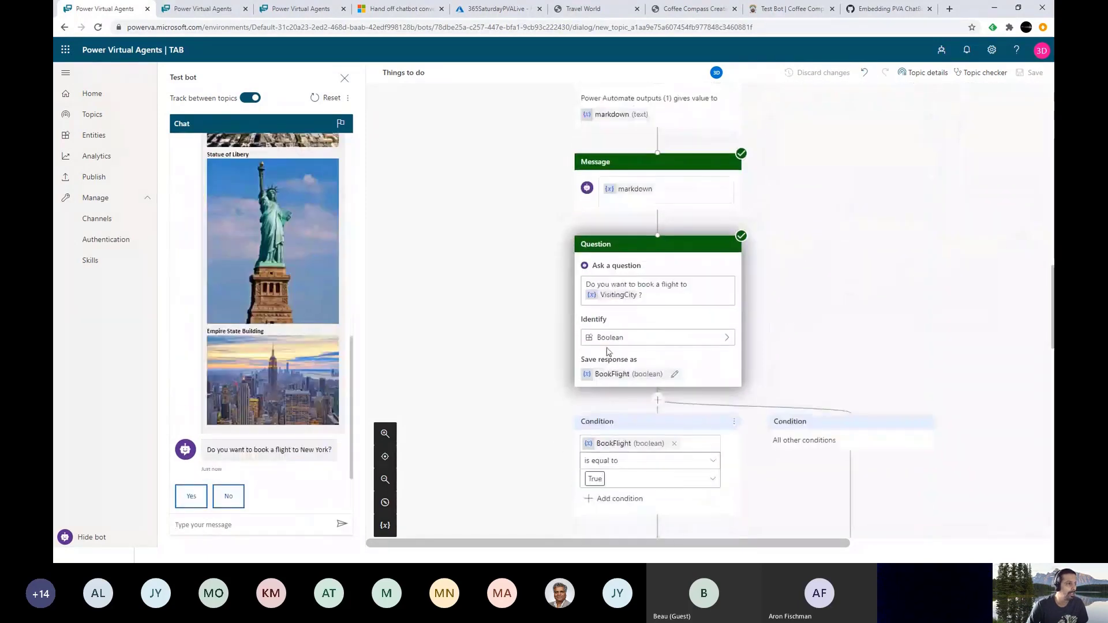
scroll(251, 412, "up", 5)
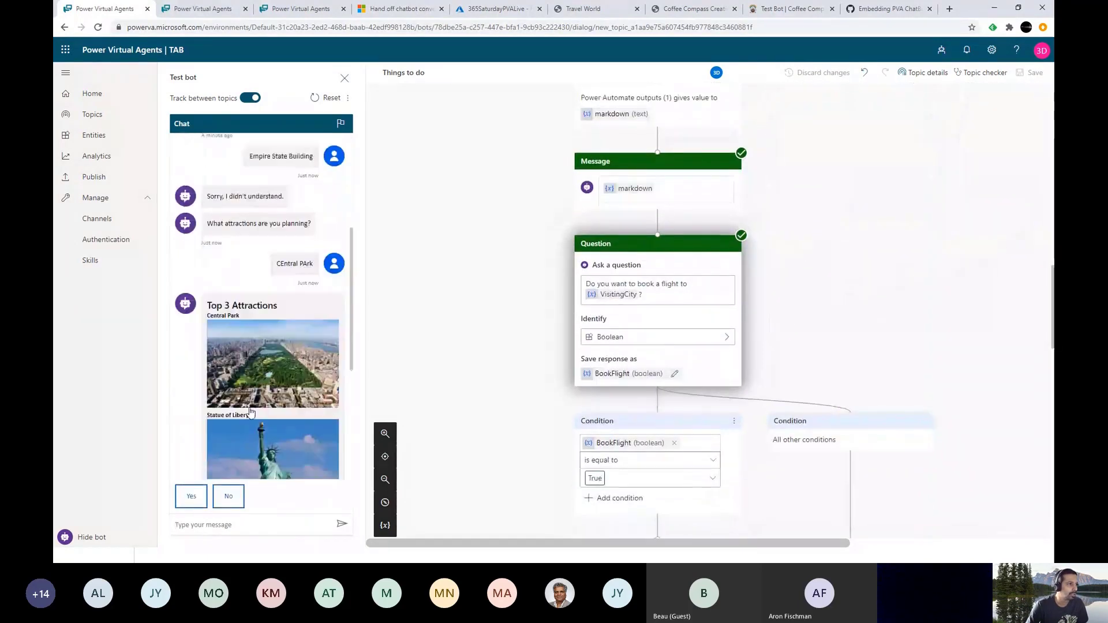
scroll(247, 375, "down", 1)
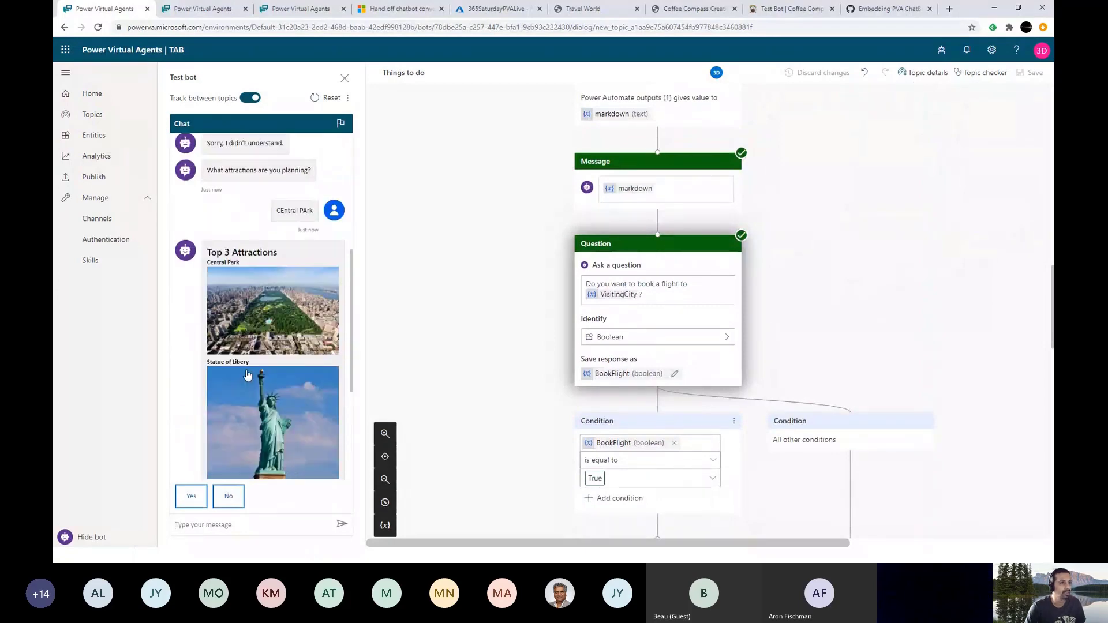
scroll(247, 376, "down", 1)
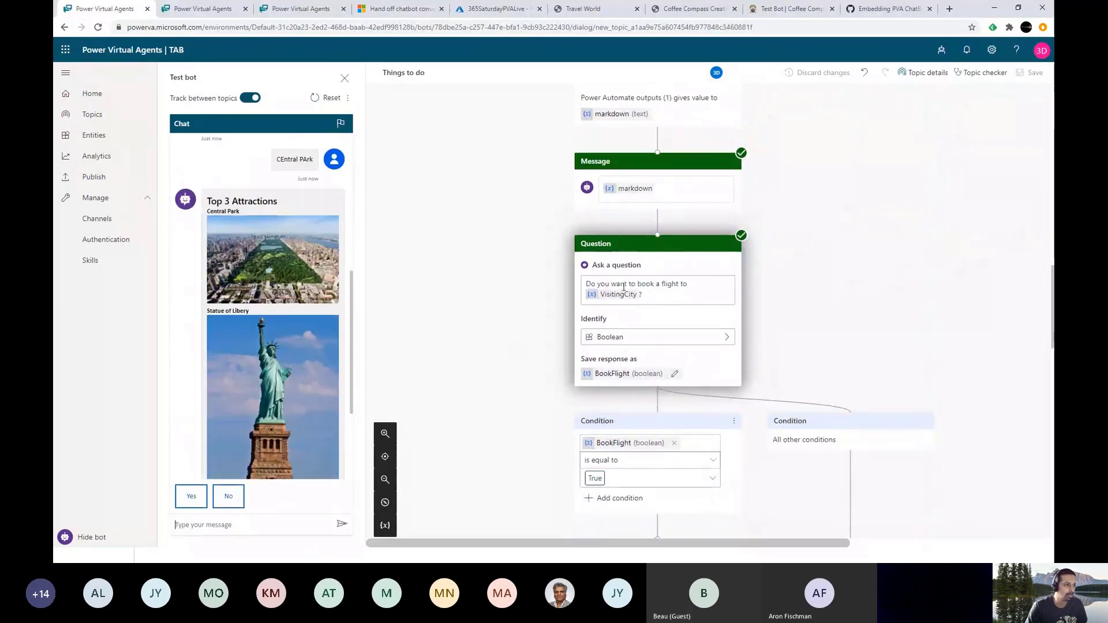
scroll(335, 150, "down", 1)
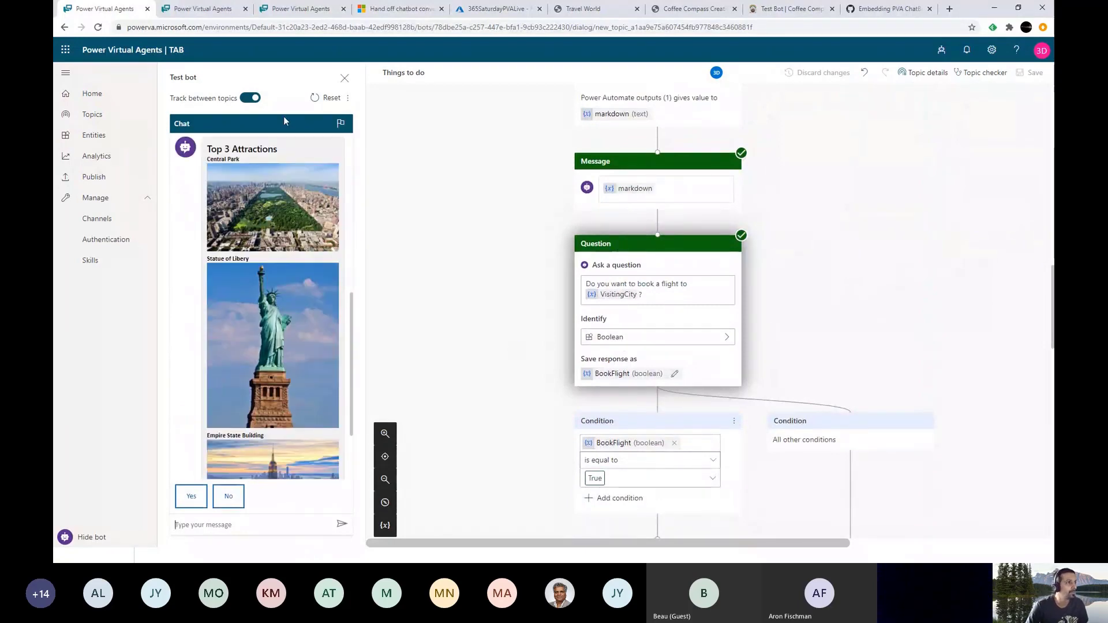
left_click(323, 99)
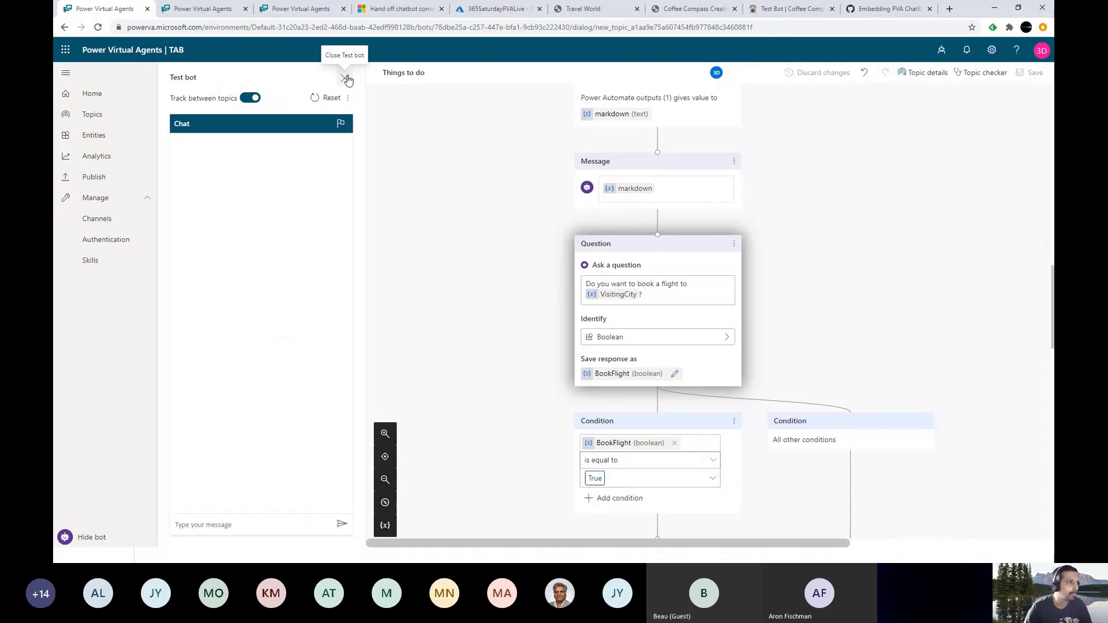
left_click(345, 78)
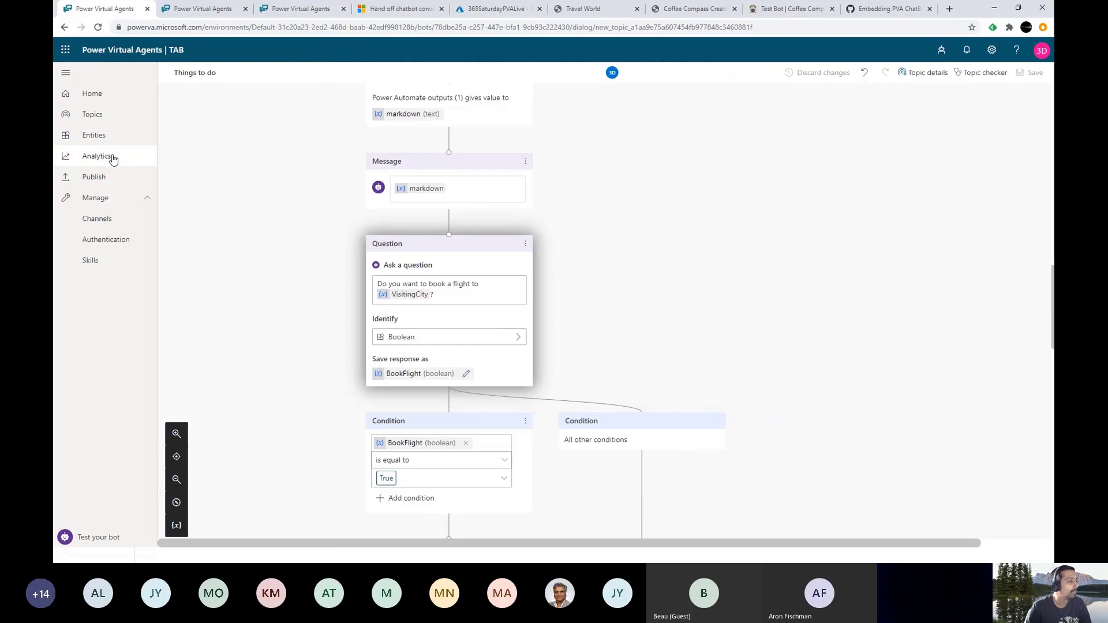
- Bring up the bot's Analytics summary dashboard
left_click(97, 156)
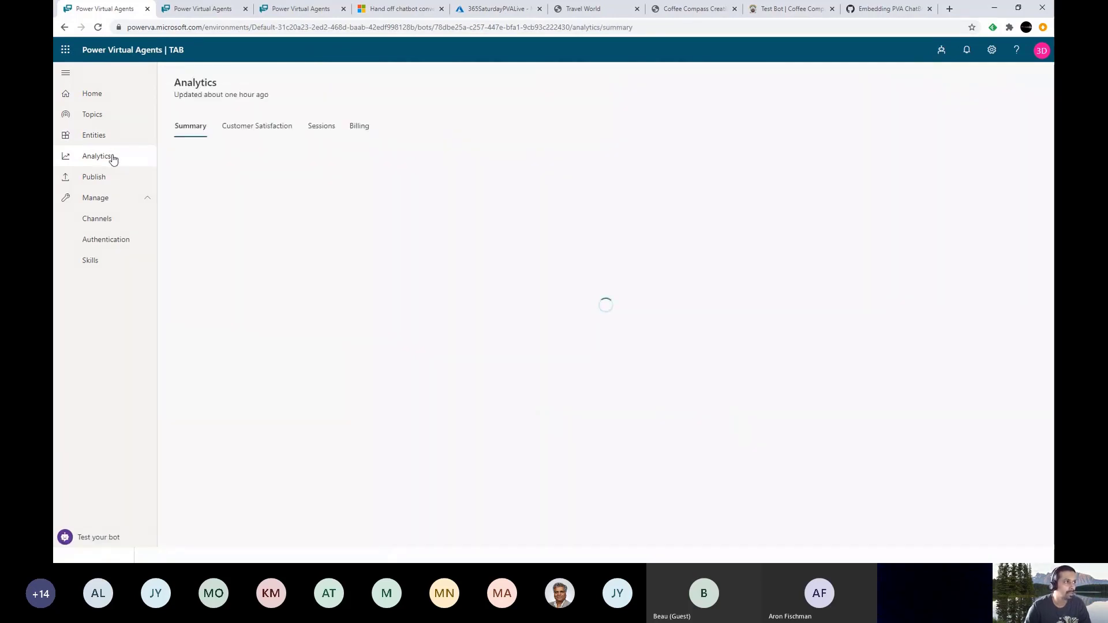
left_click(109, 116)
left_click(195, 11)
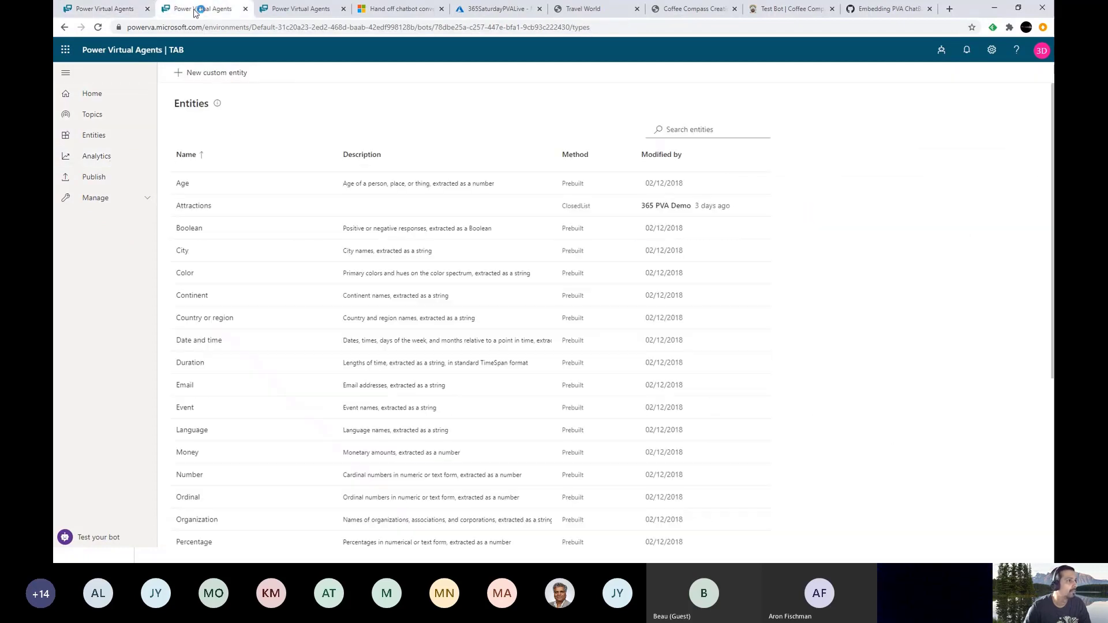
left_click(306, 9)
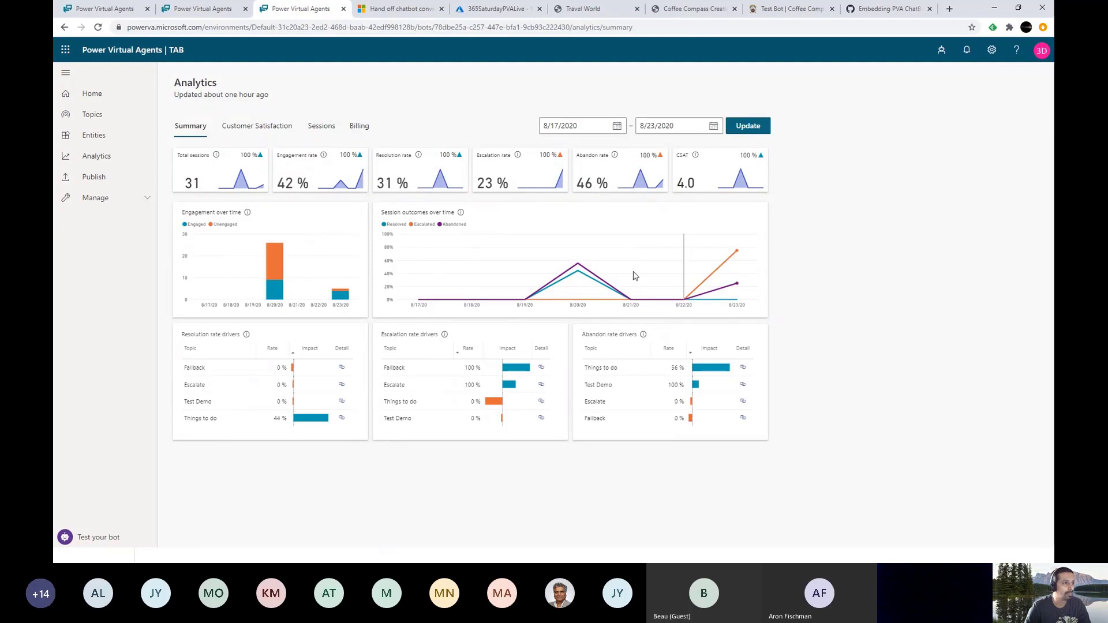
mouse_move(526, 278)
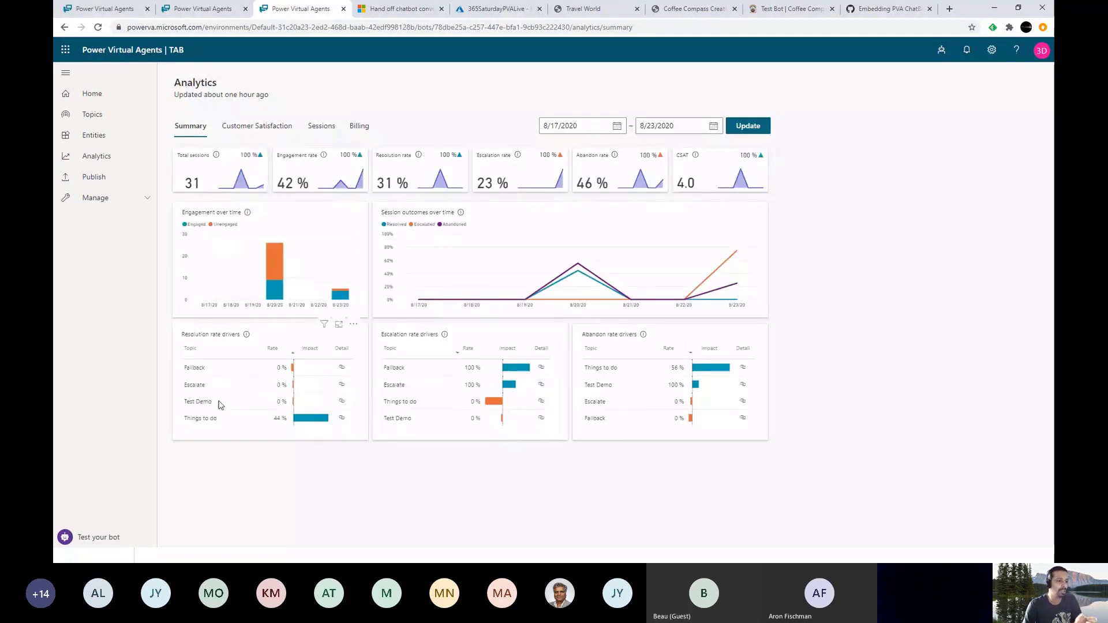
- Review the Customer Satisfaction and Sessions analytics, then return to Summary and open Topics
left_click(245, 127)
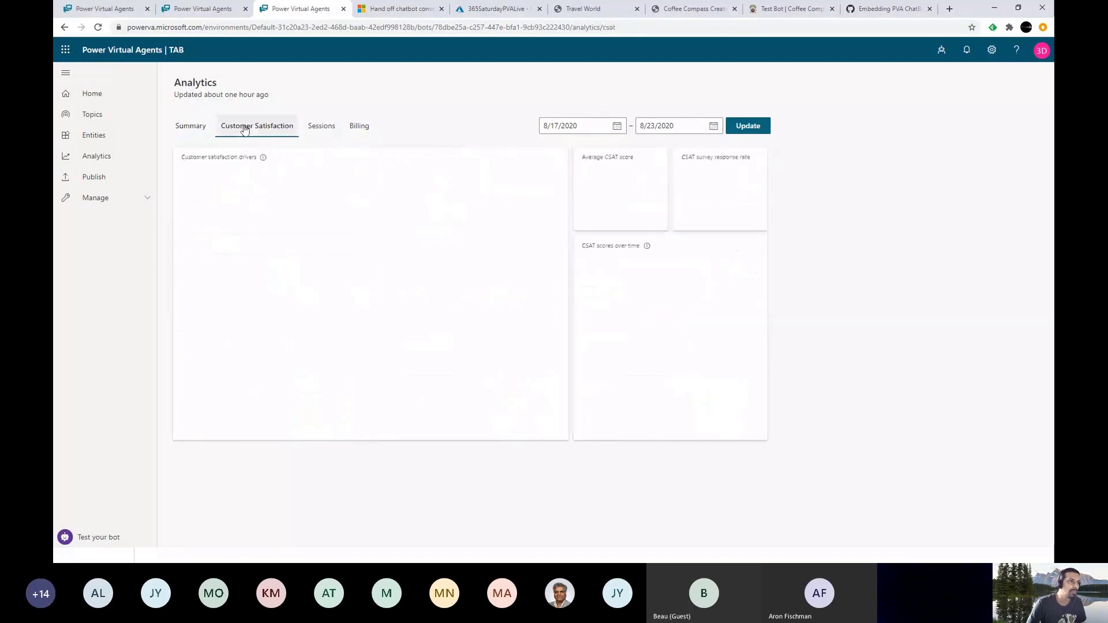
left_click(318, 127)
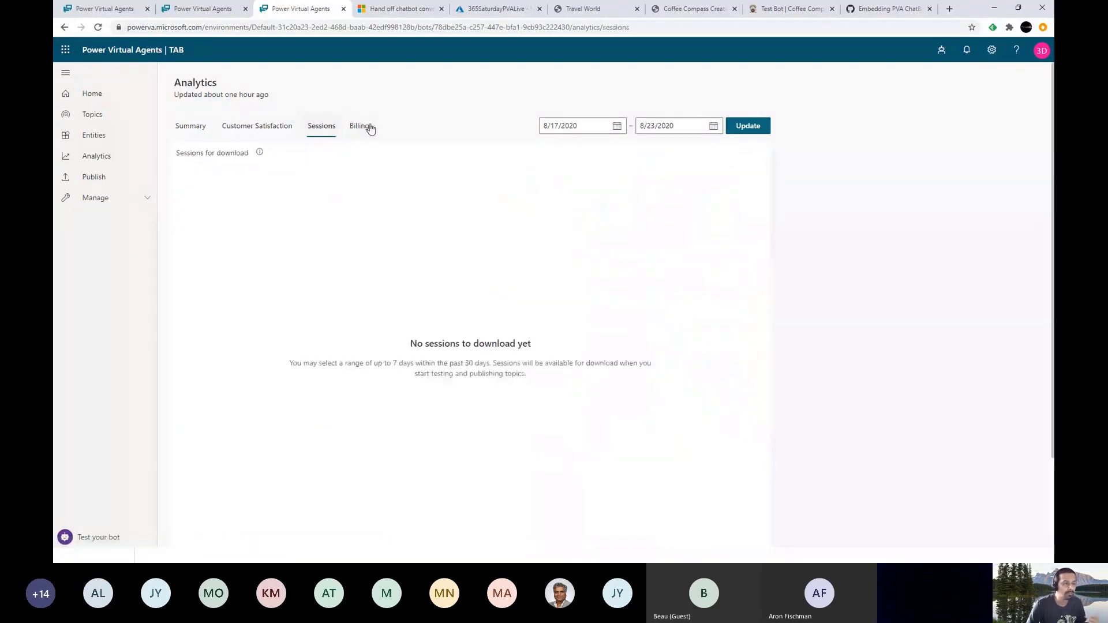
left_click(195, 134)
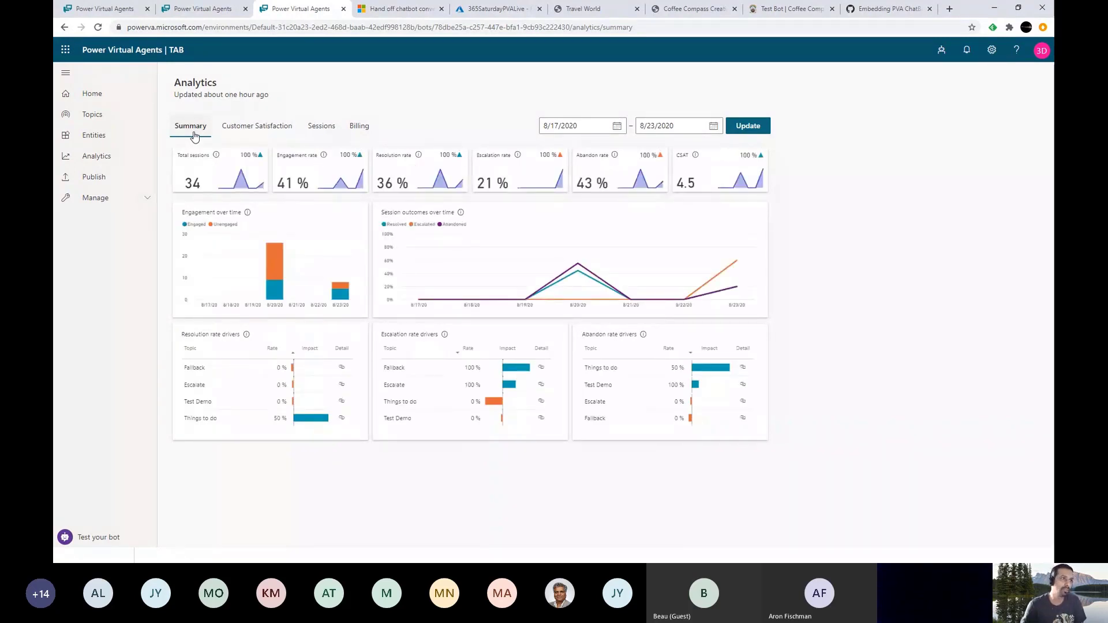
left_click(118, 121)
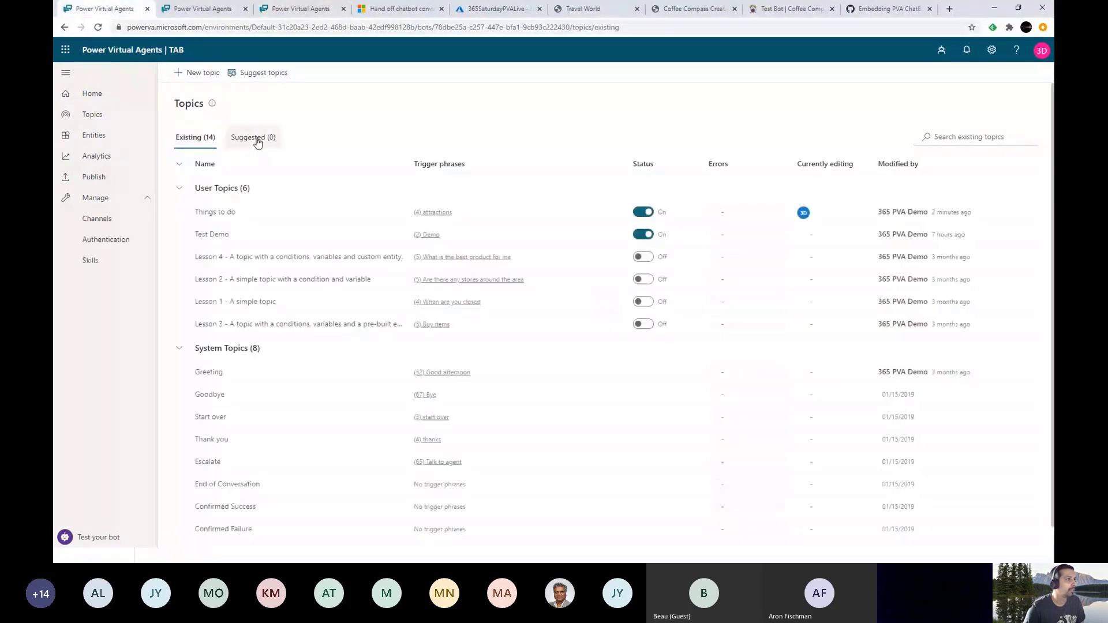
left_click(261, 73)
left_click(547, 198)
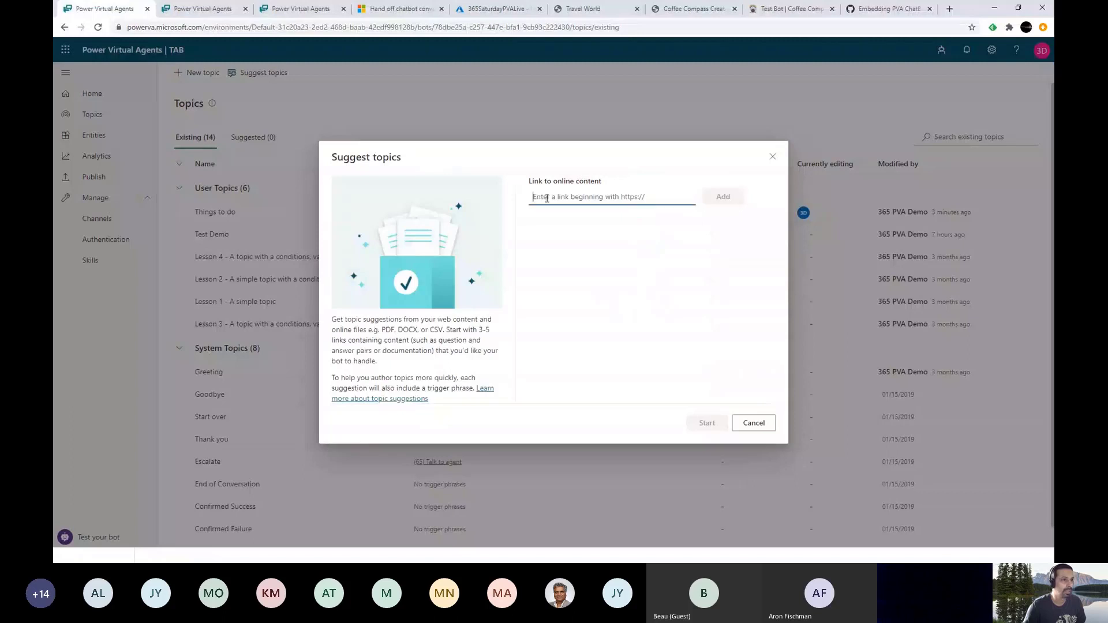
type("https:")
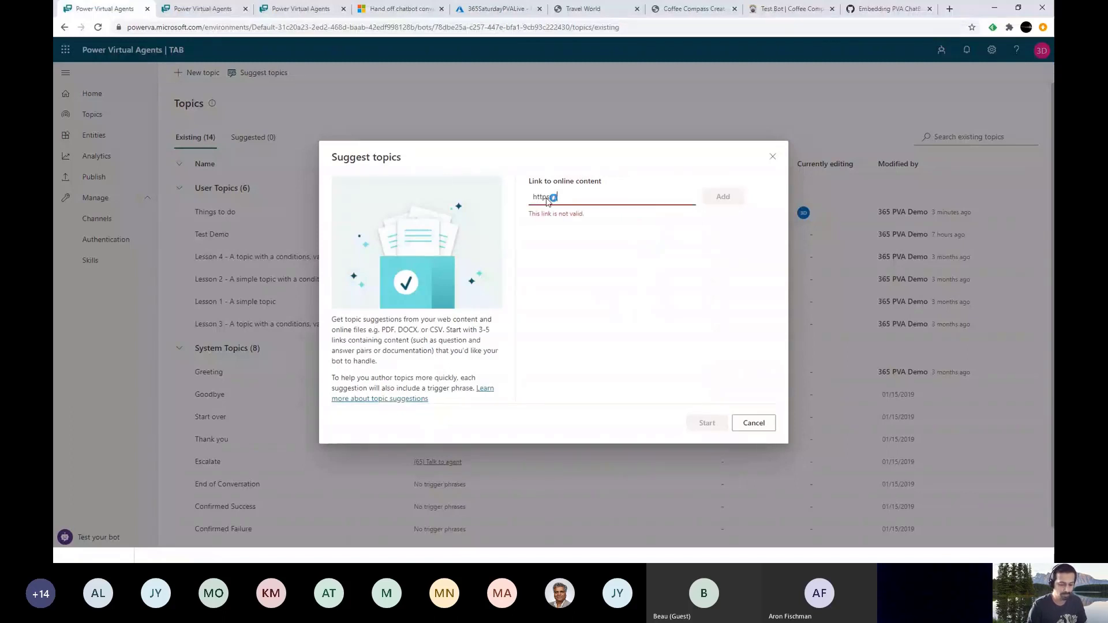
type("//powermaverick")
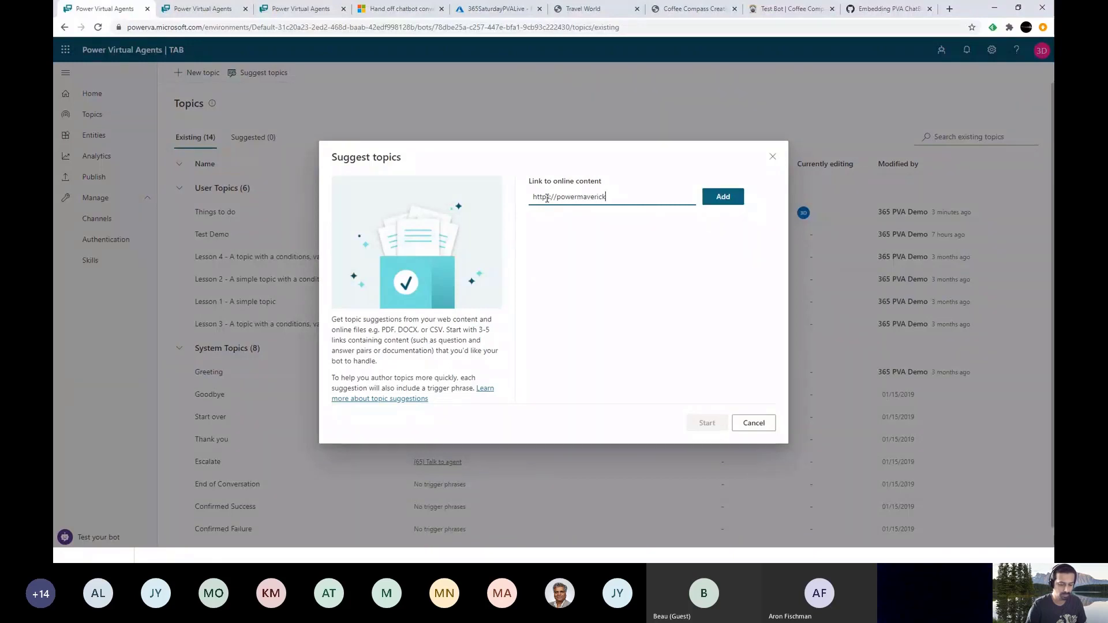
type(".dev/bl")
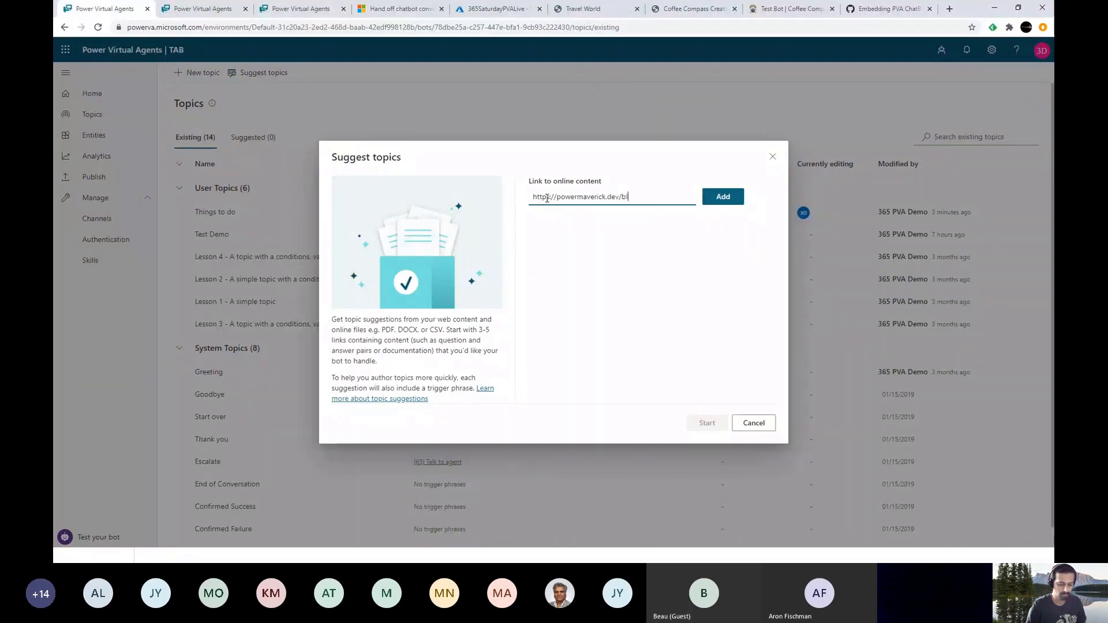
type("og")
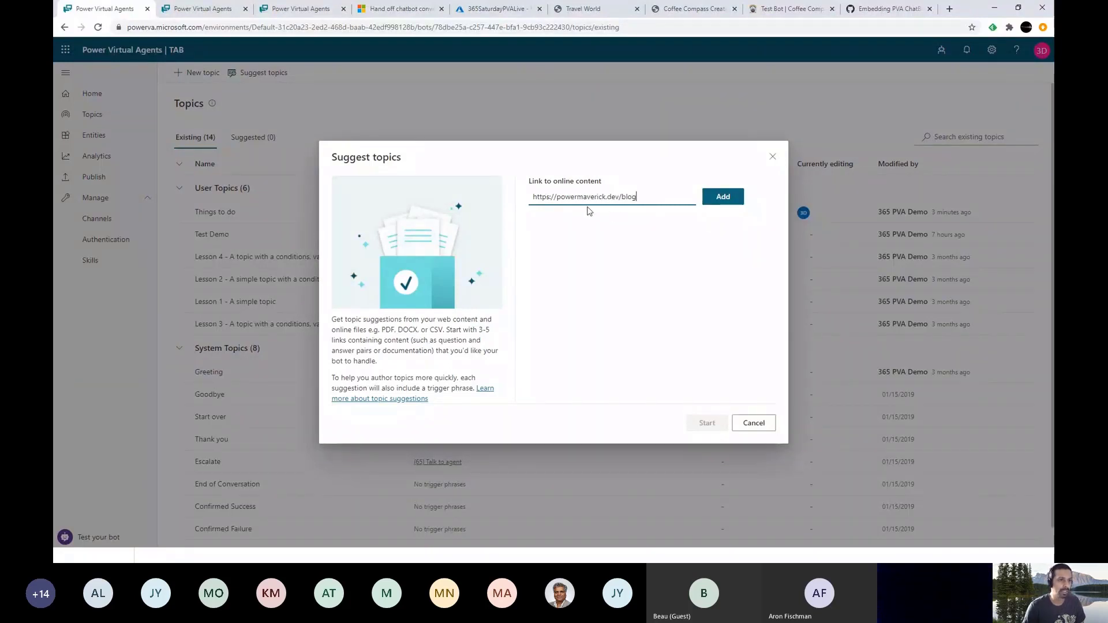
left_click(734, 204)
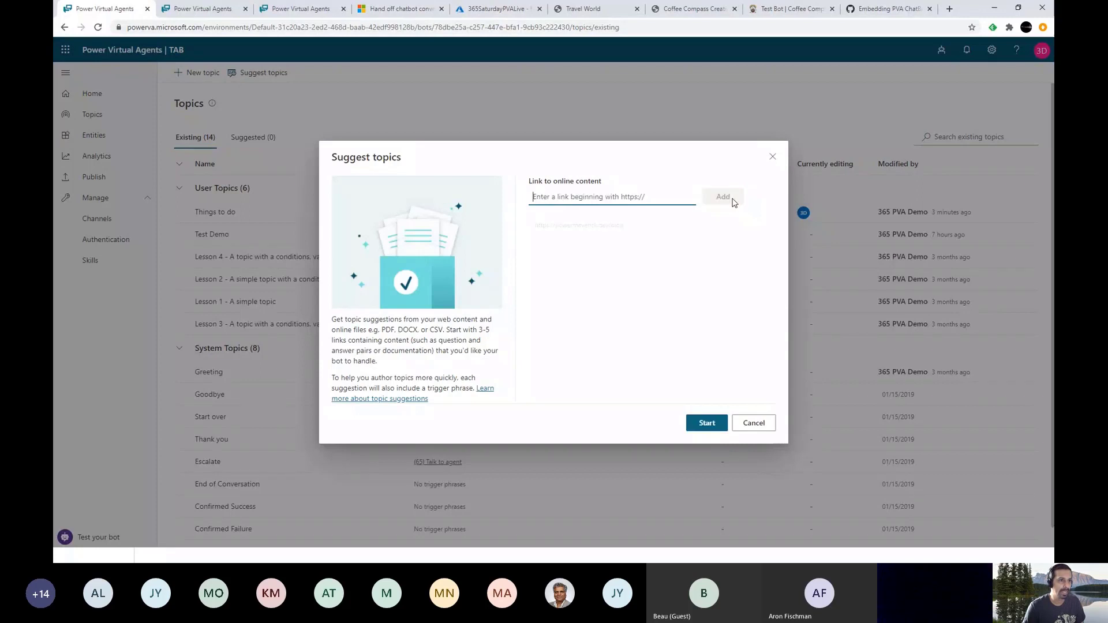
left_click(708, 423)
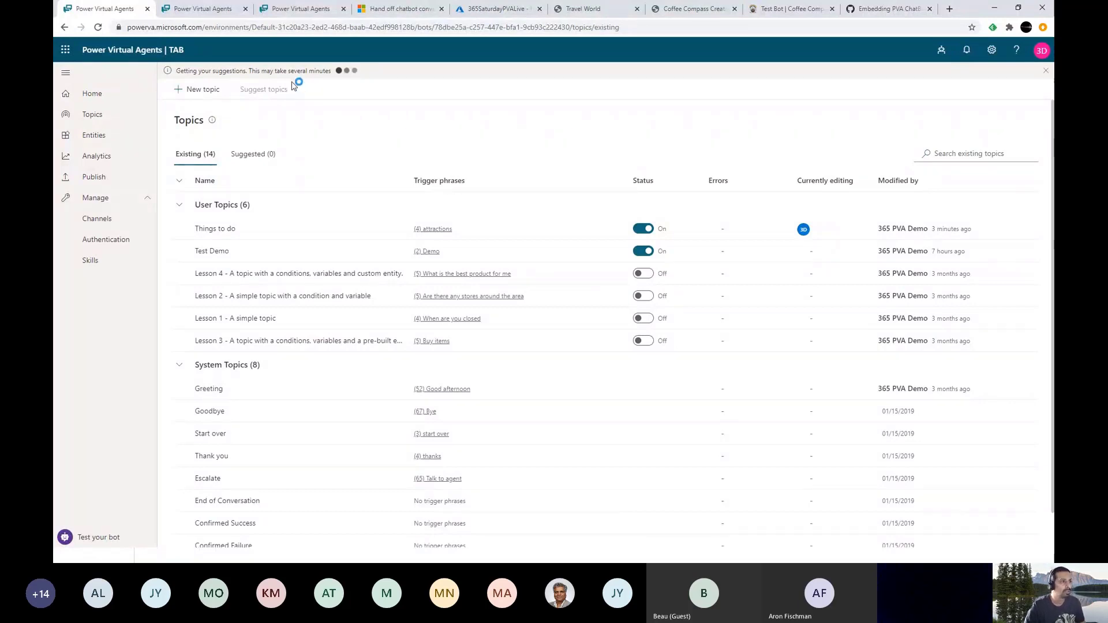
left_click(213, 9)
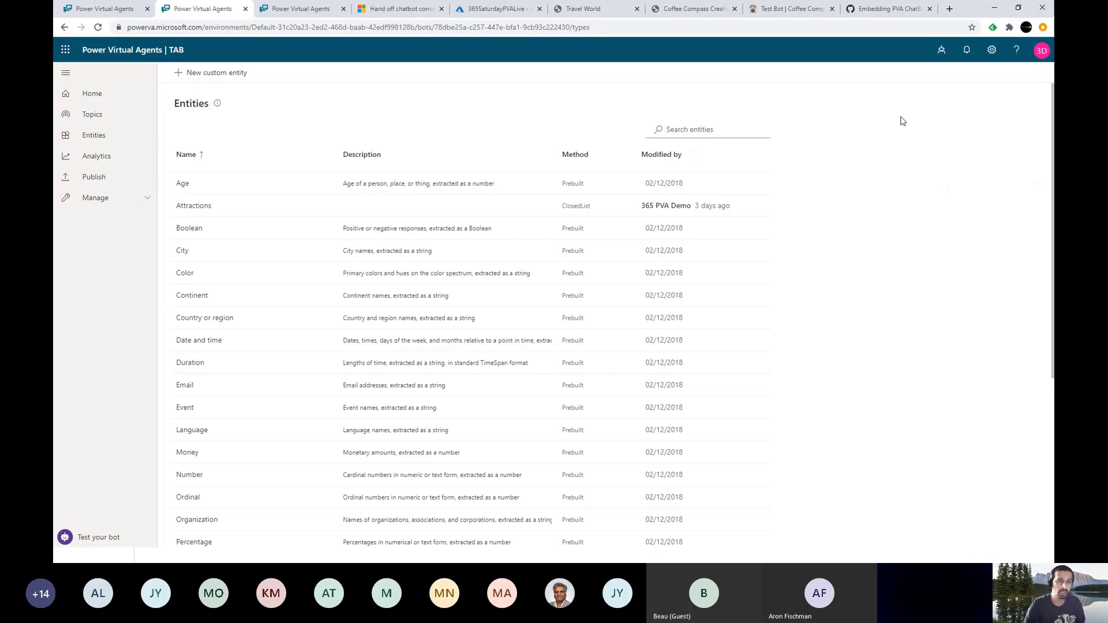
- From Settings > Transfer to agent, open the Bring your own engagement hub documentation
left_click(993, 50)
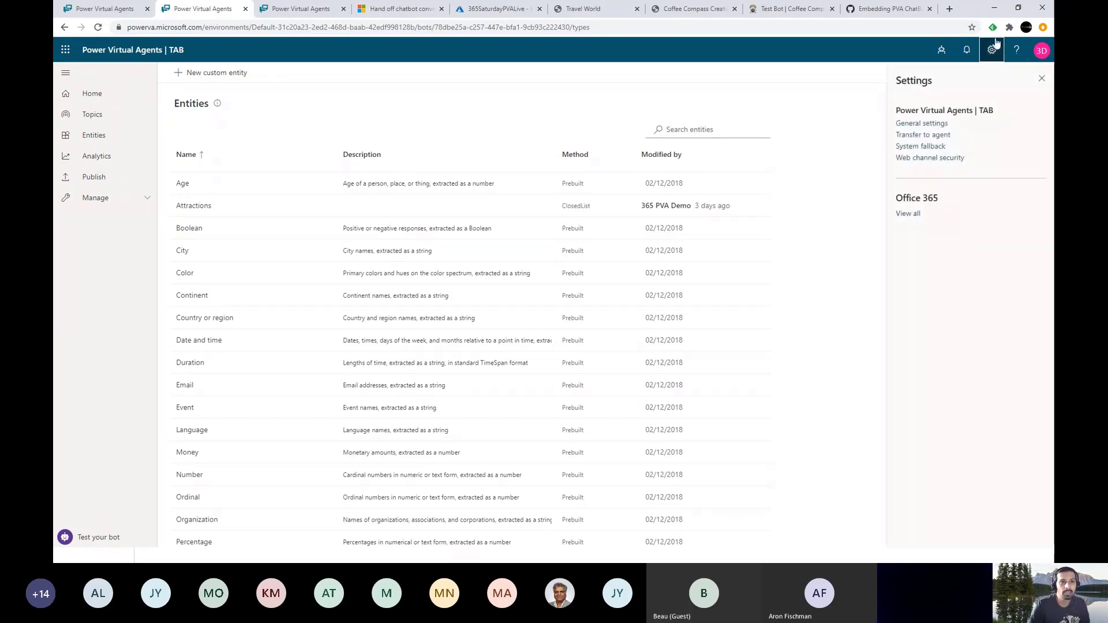
left_click(927, 136)
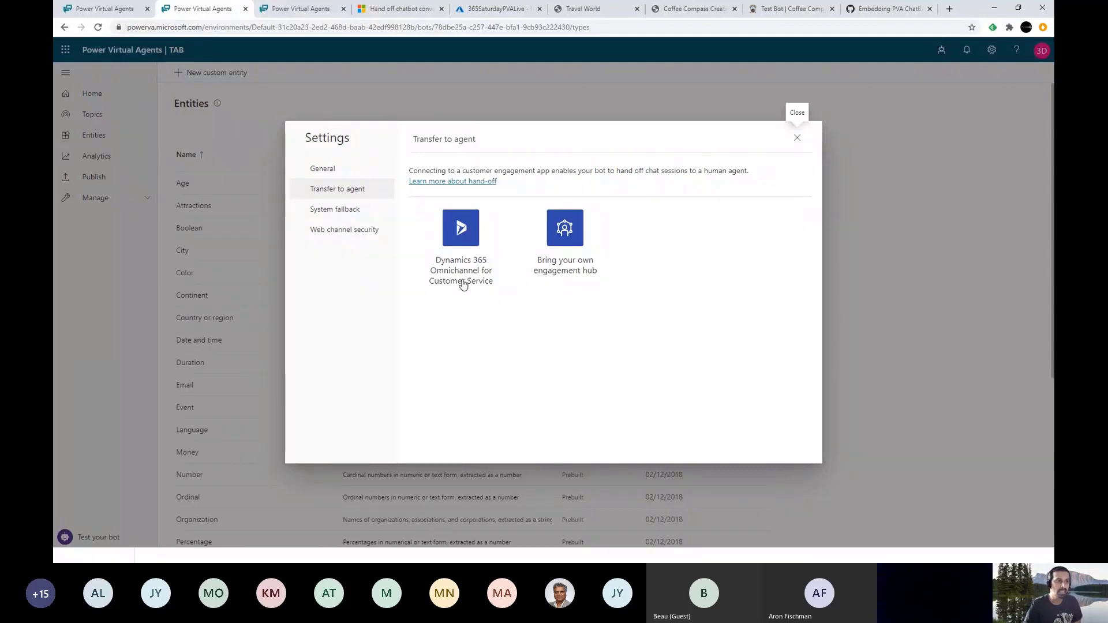
left_click(566, 231)
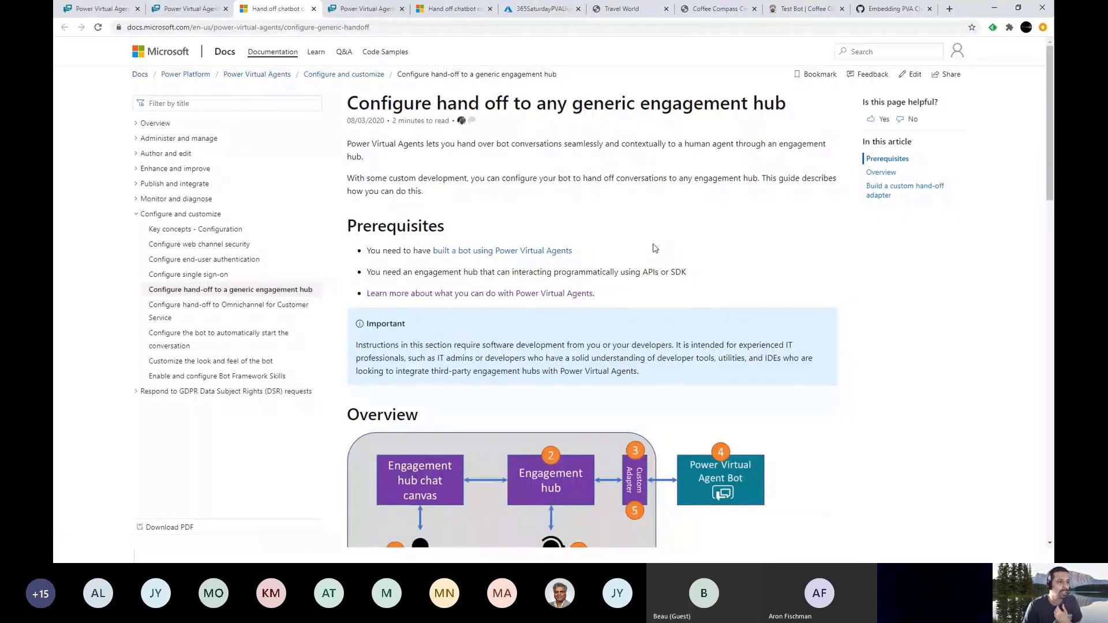
- Read through the hand-off article, copy its web address, and close the docs tab
scroll(655, 248, "down", 15)
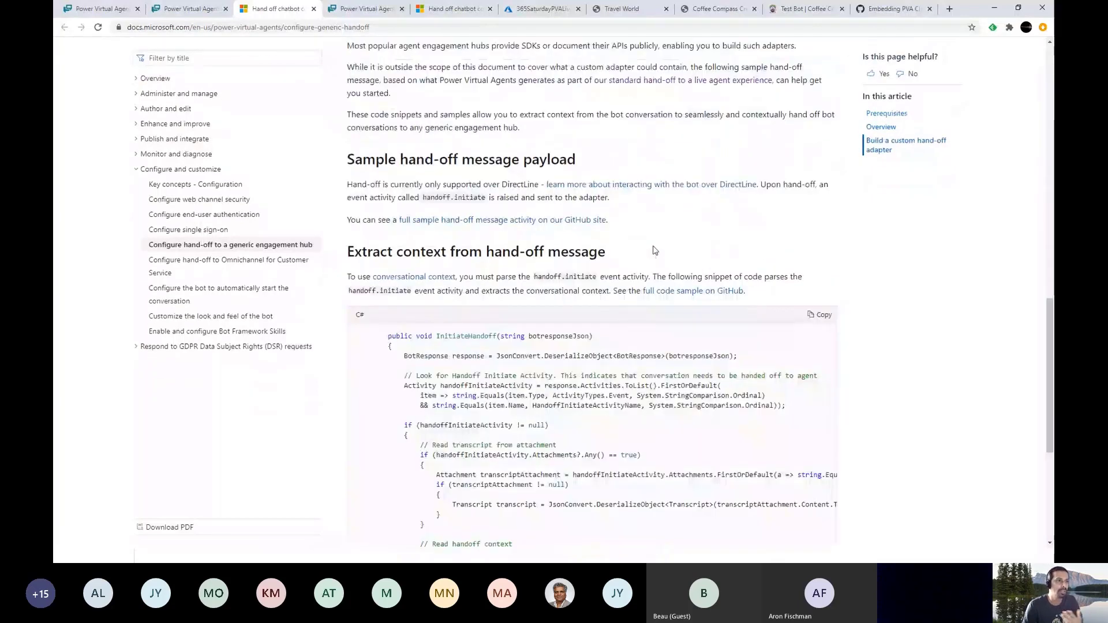
scroll(655, 249, "down", 2)
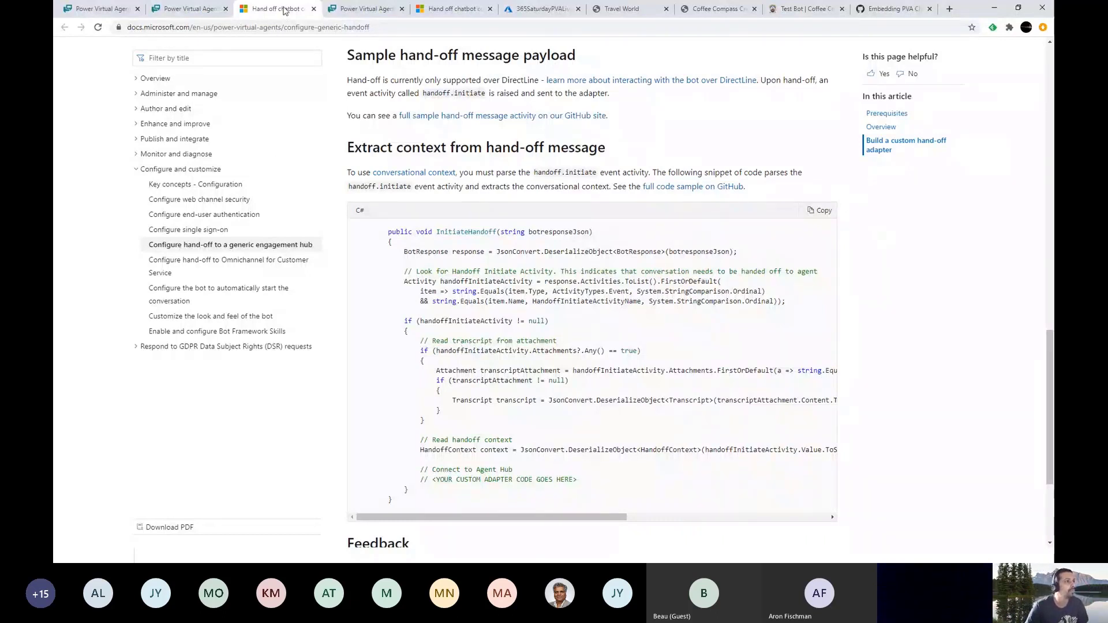
left_click(323, 28)
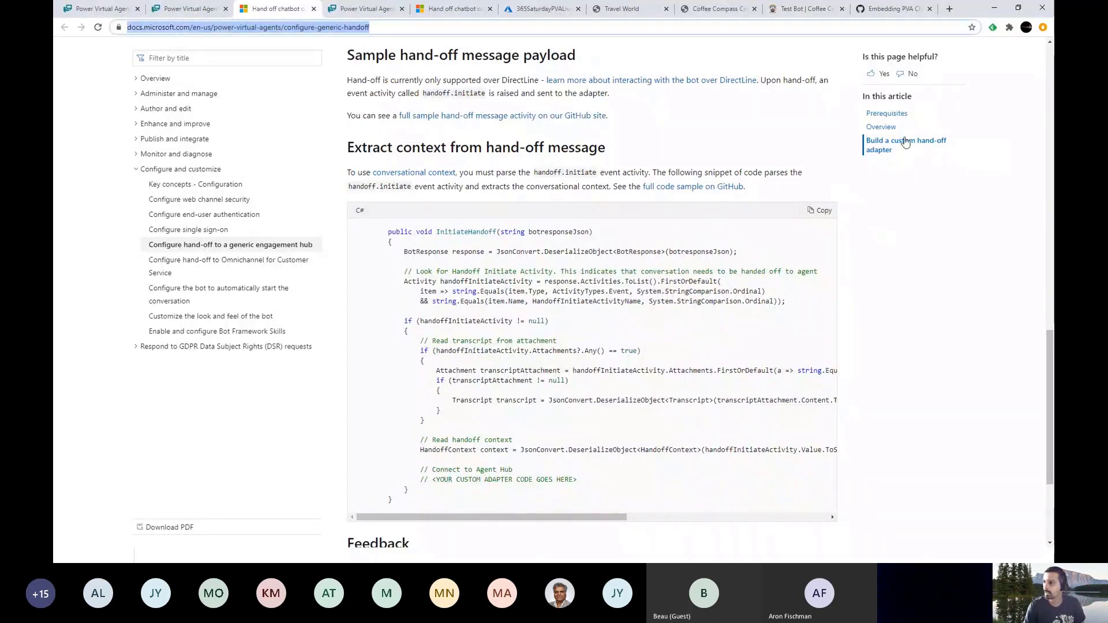
key("alt+Tab")
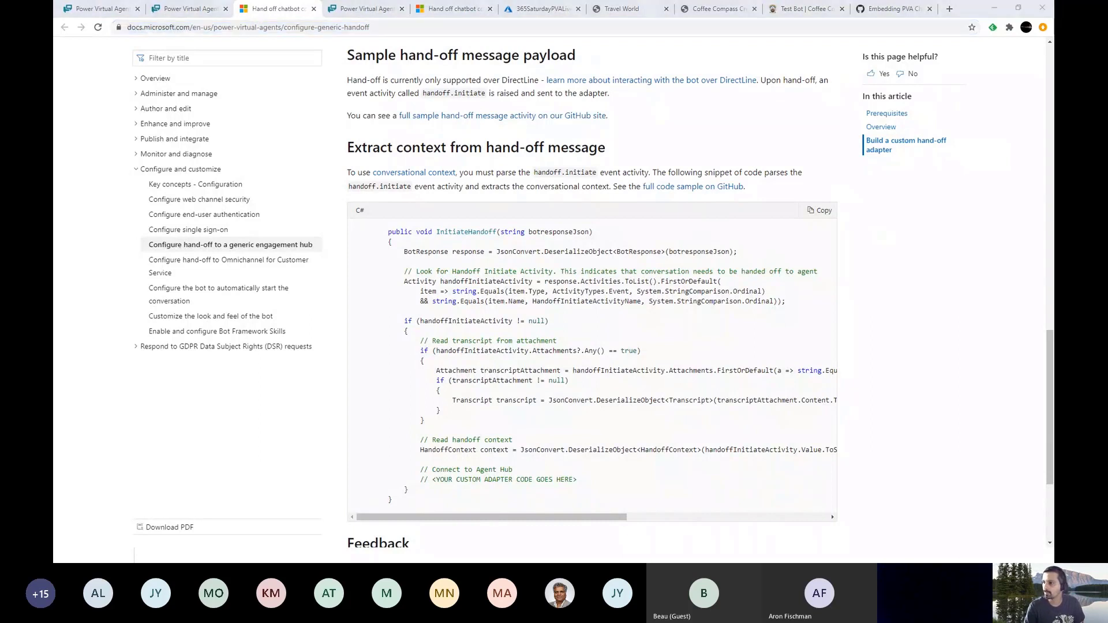
middle_click(277, 11)
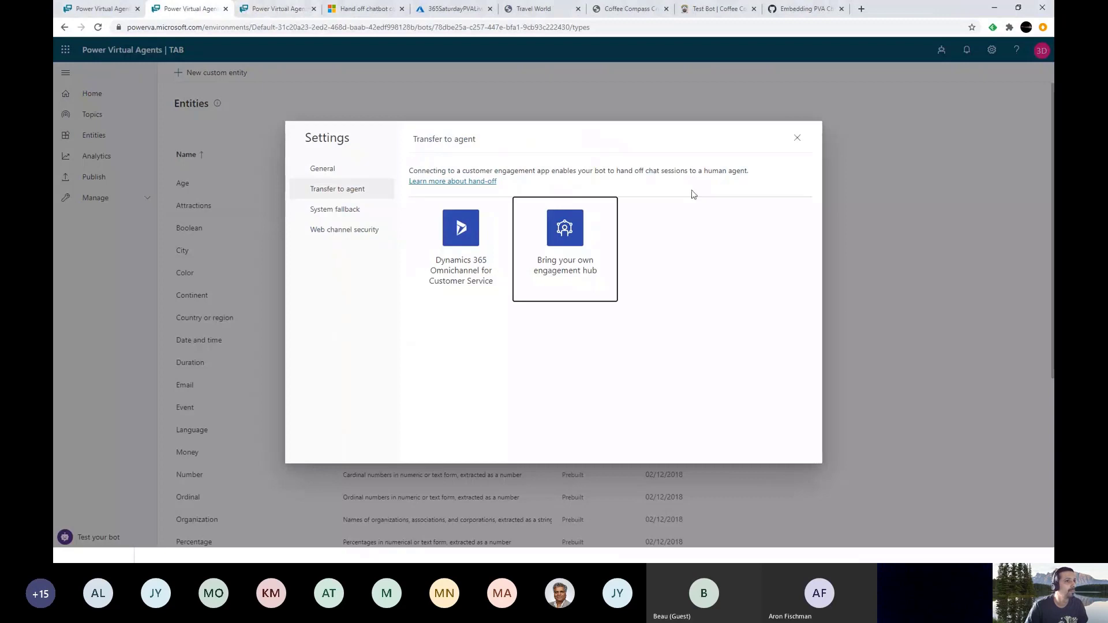
- Close the transfer-to-agent Settings and bring up the Test bot pane
left_click(797, 140)
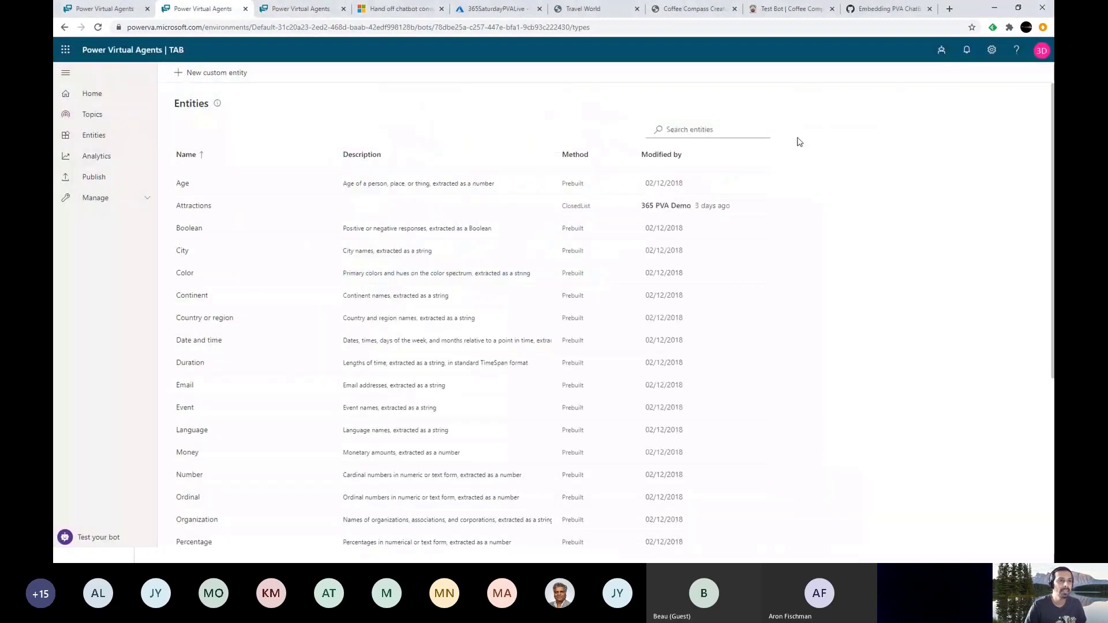
left_click(116, 10)
left_click(199, 11)
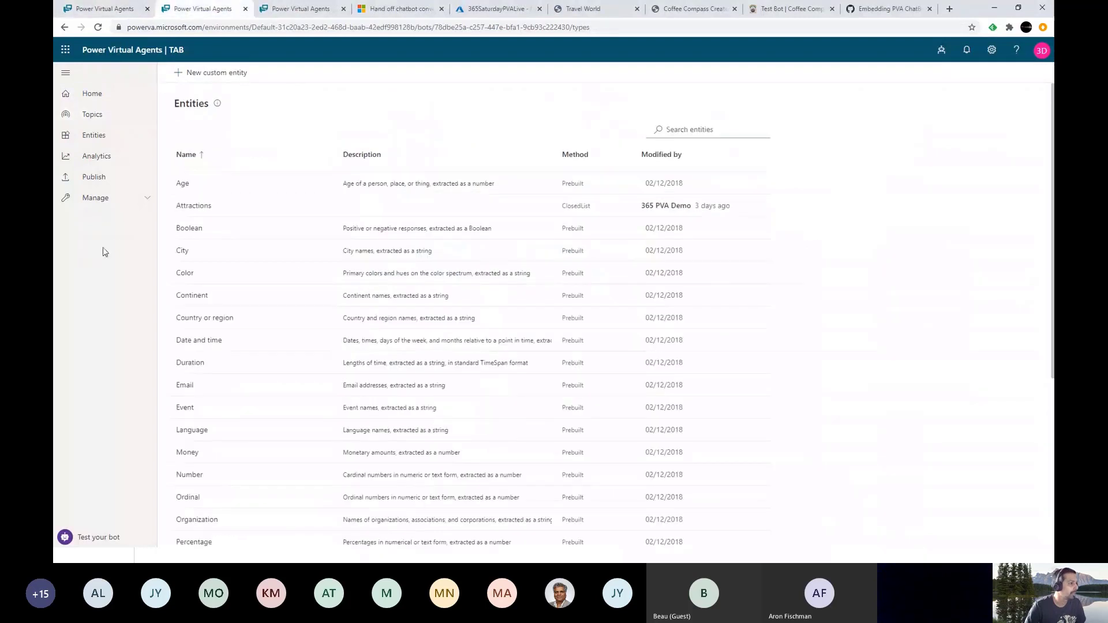
left_click(98, 537)
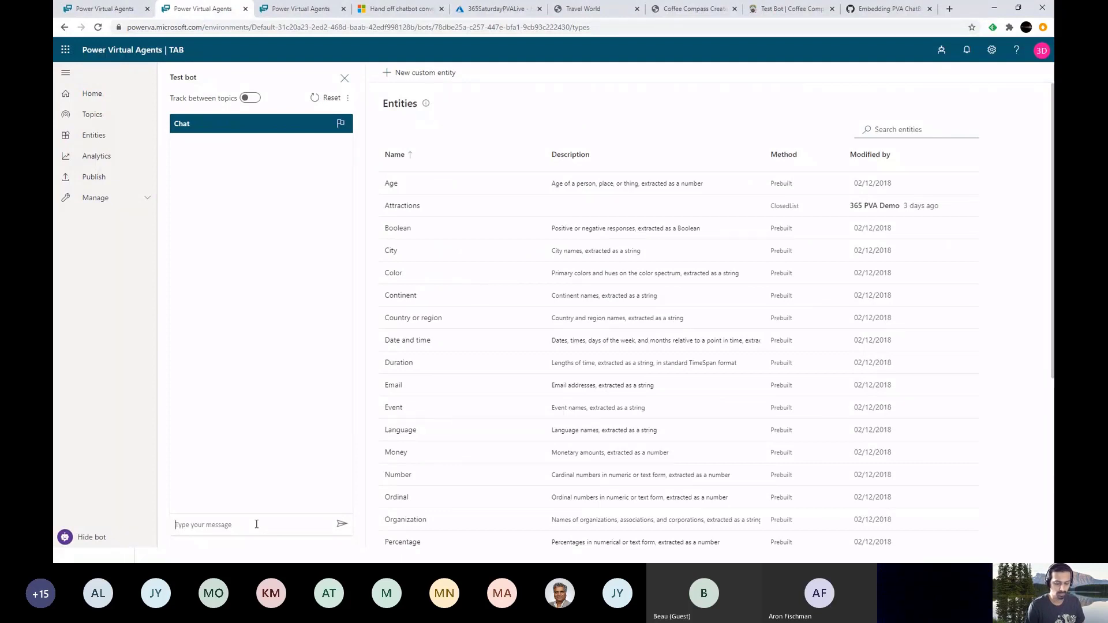
- Ask the test bot 'how do I travel to Lima' and return to the Topics list
type("do you want t")
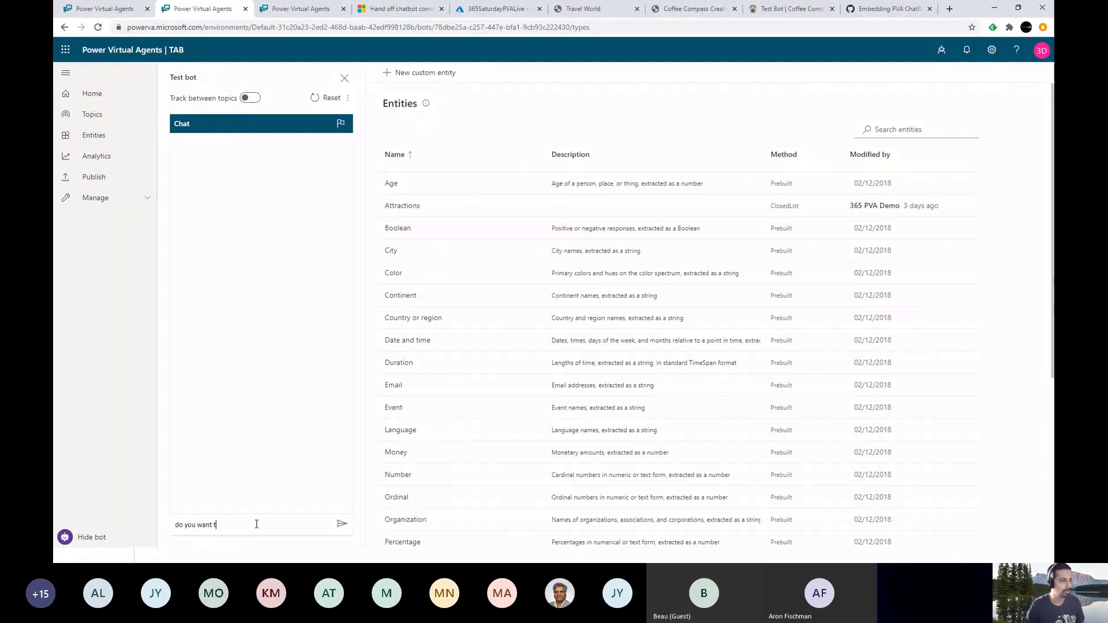
key("ctrl+a")
type("how ")
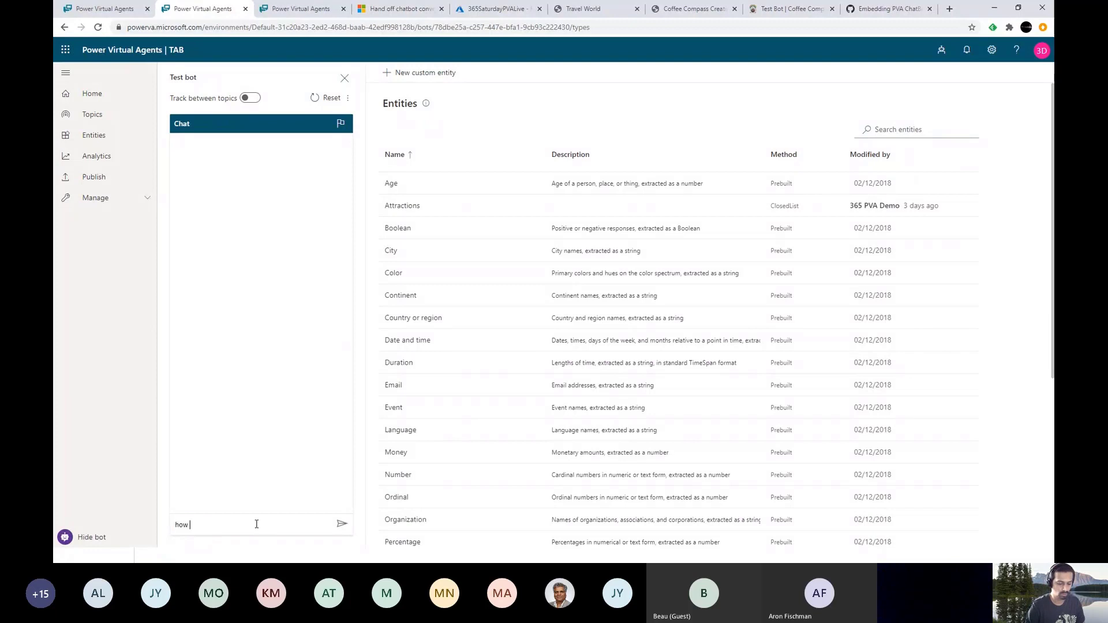
type("do I tra")
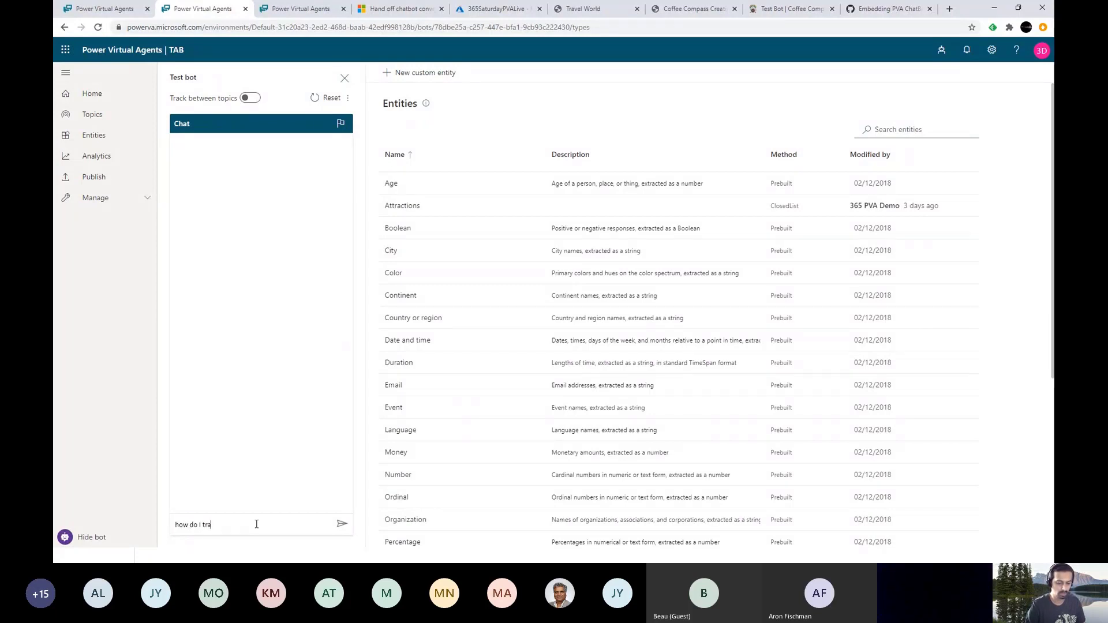
type("vel to Lima")
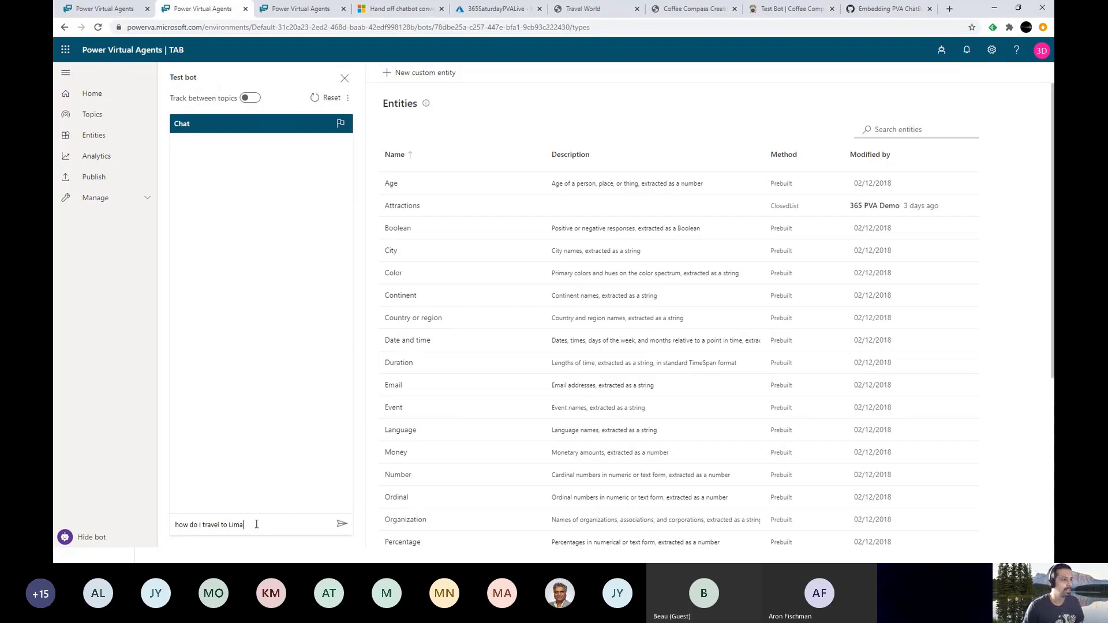
key("Return")
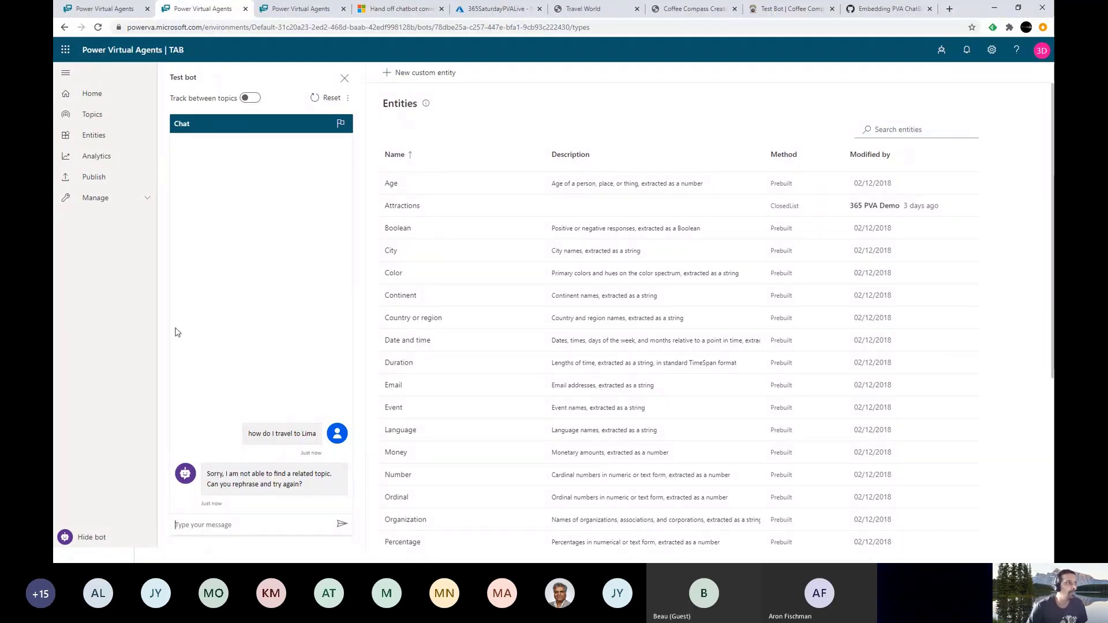
left_click(104, 116)
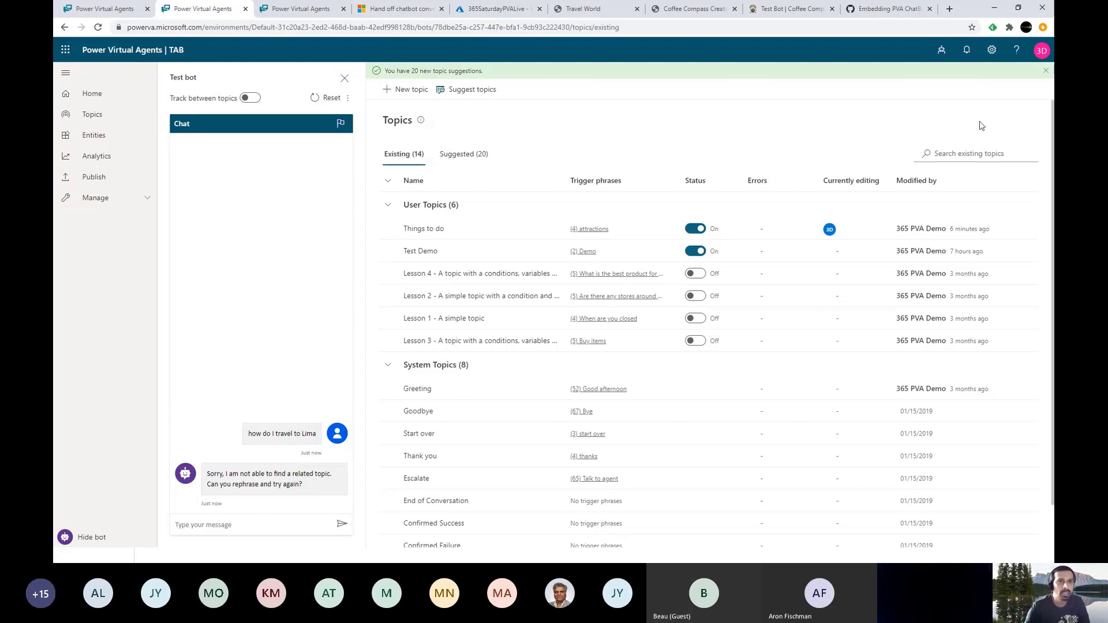
- Add the Fallback topic under Settings > System fallback and close Settings
left_click(994, 52)
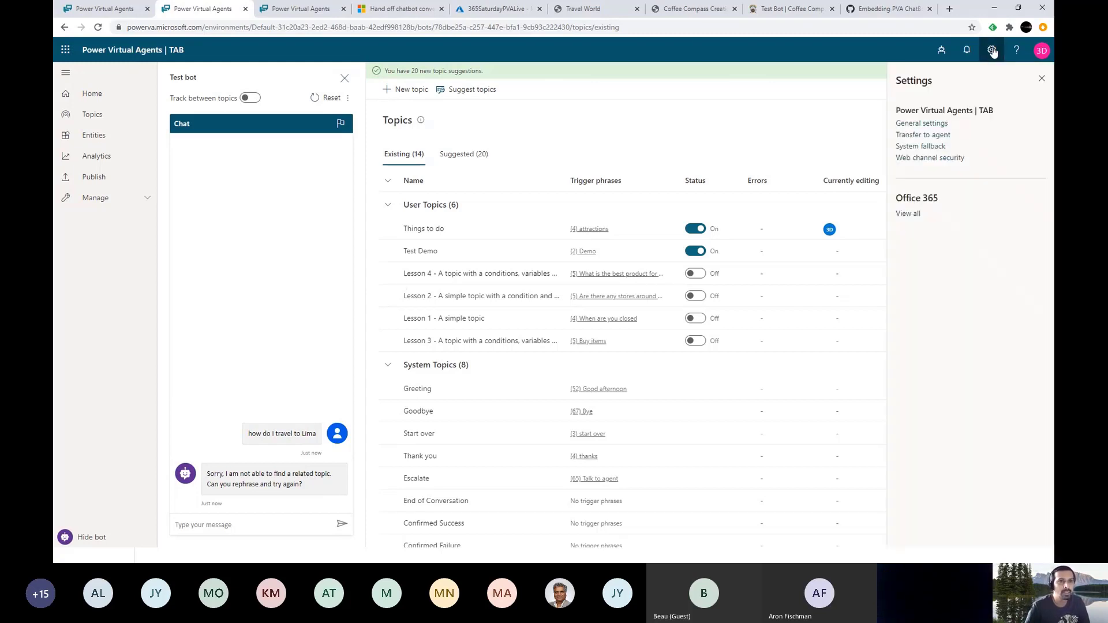
left_click(920, 146)
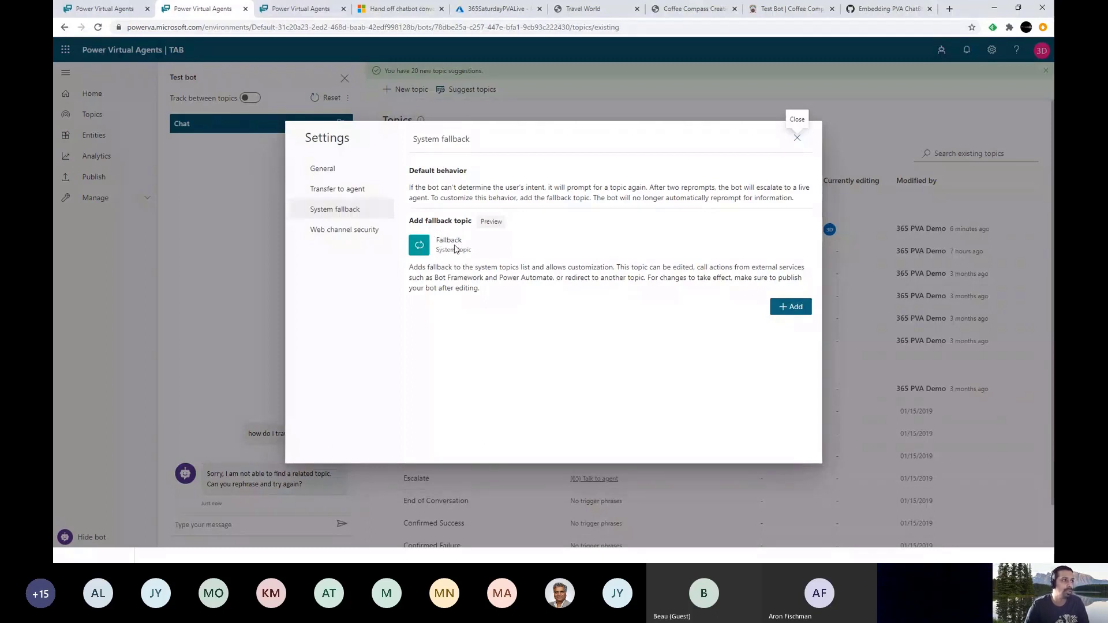
left_click(794, 308)
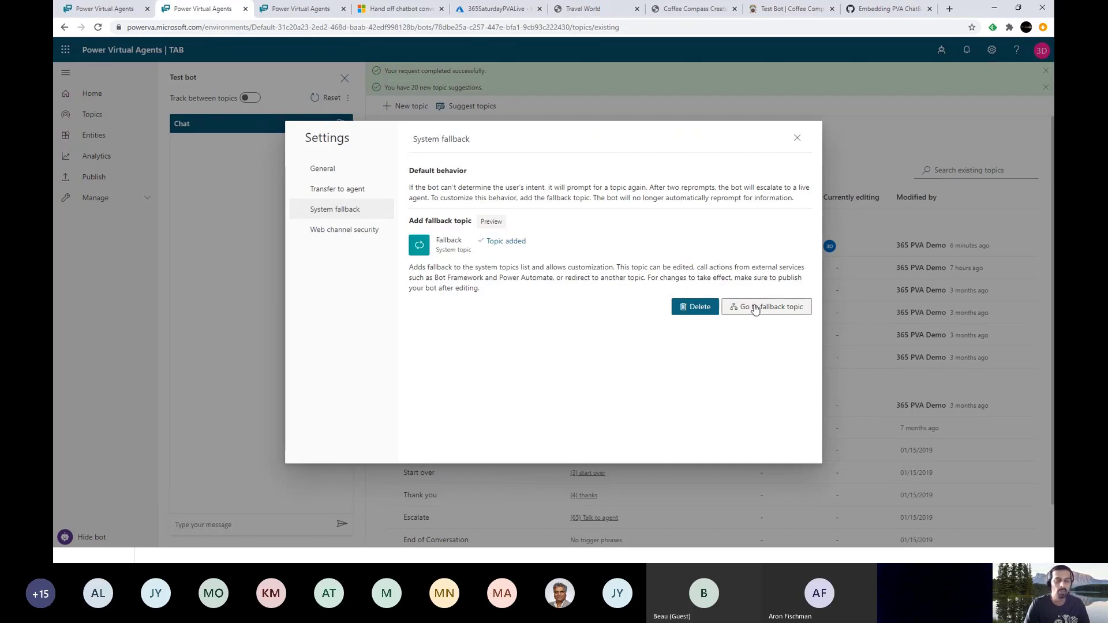
left_click(798, 138)
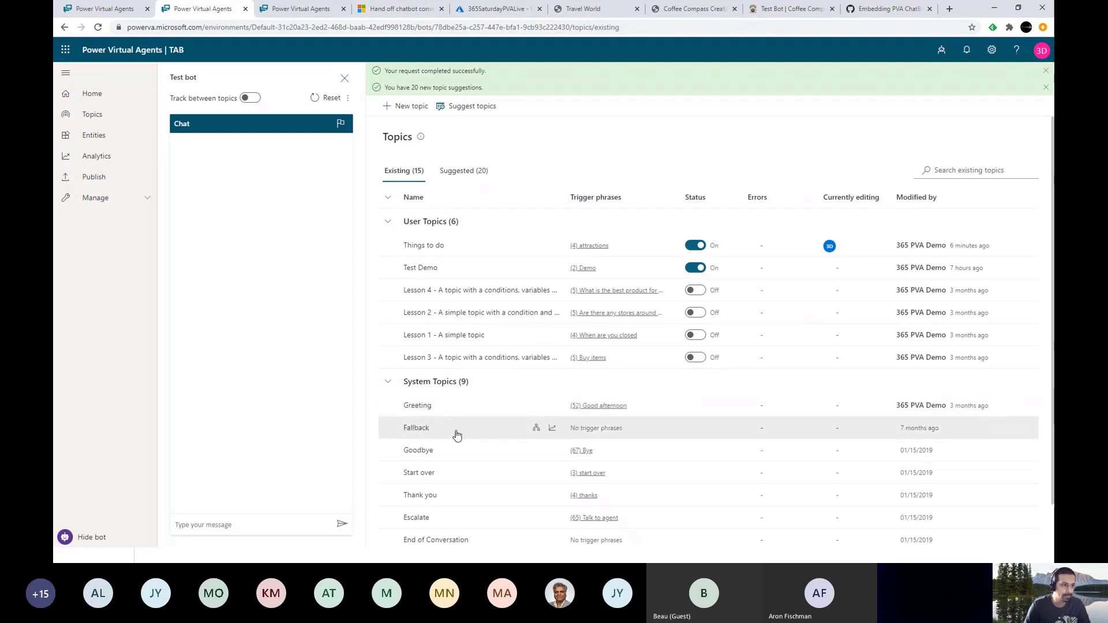
- Open the Fallback topic and delete its Redirect to Escalate node
left_click(538, 430)
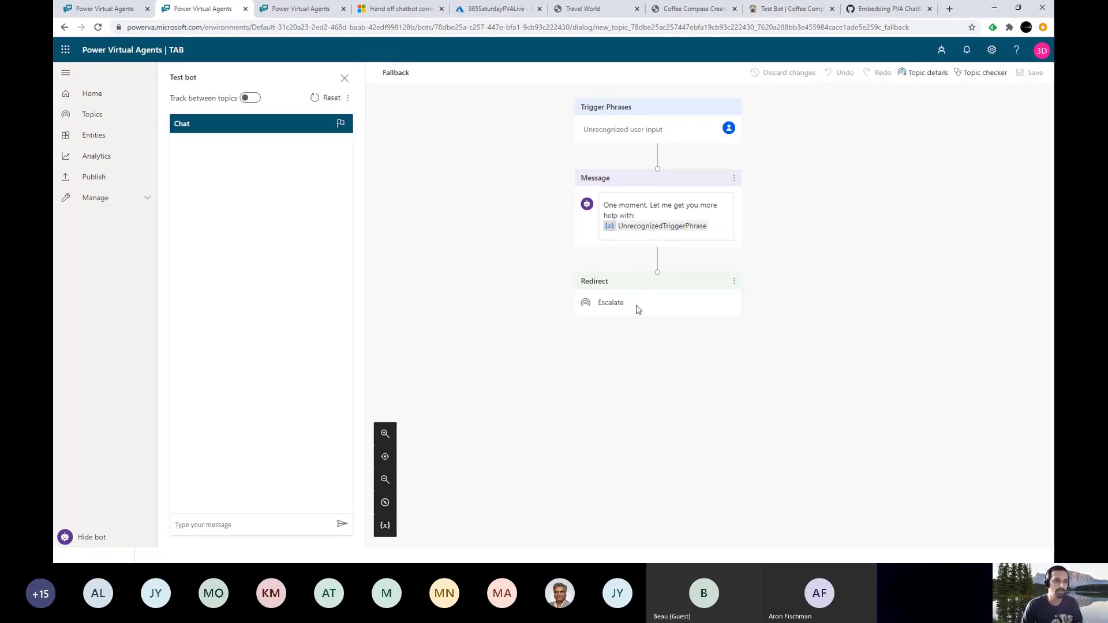
left_click(734, 283)
left_click(769, 283)
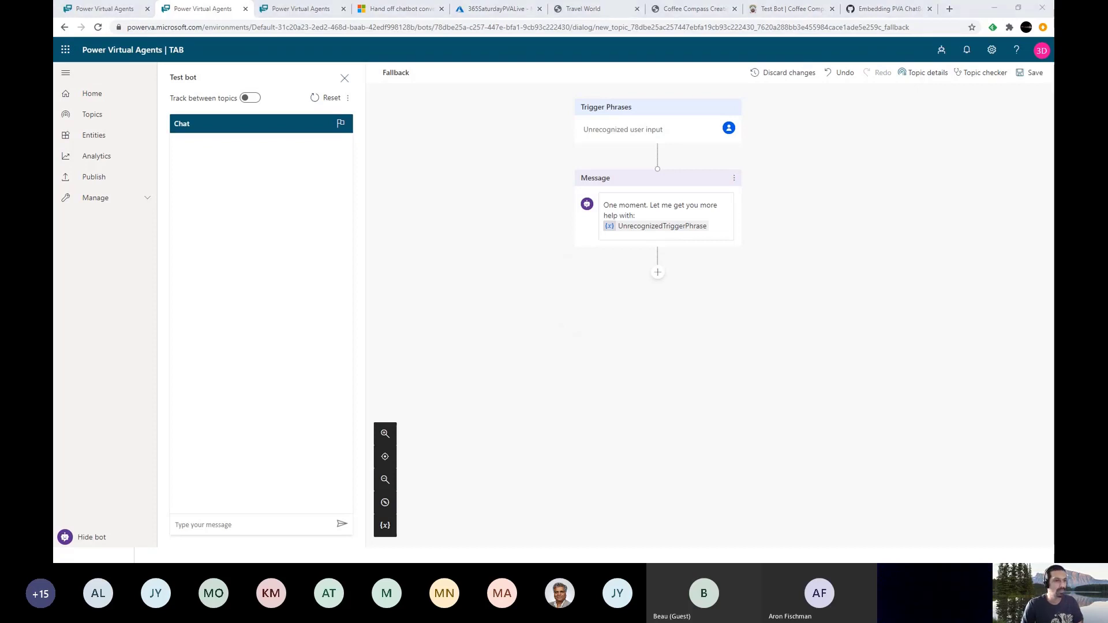
- Replace the fallback message with the apology text plus UnrecognizedTriggerPhrase, and save the topic
left_click(716, 227)
left_click_drag(635, 216, 612, 216)
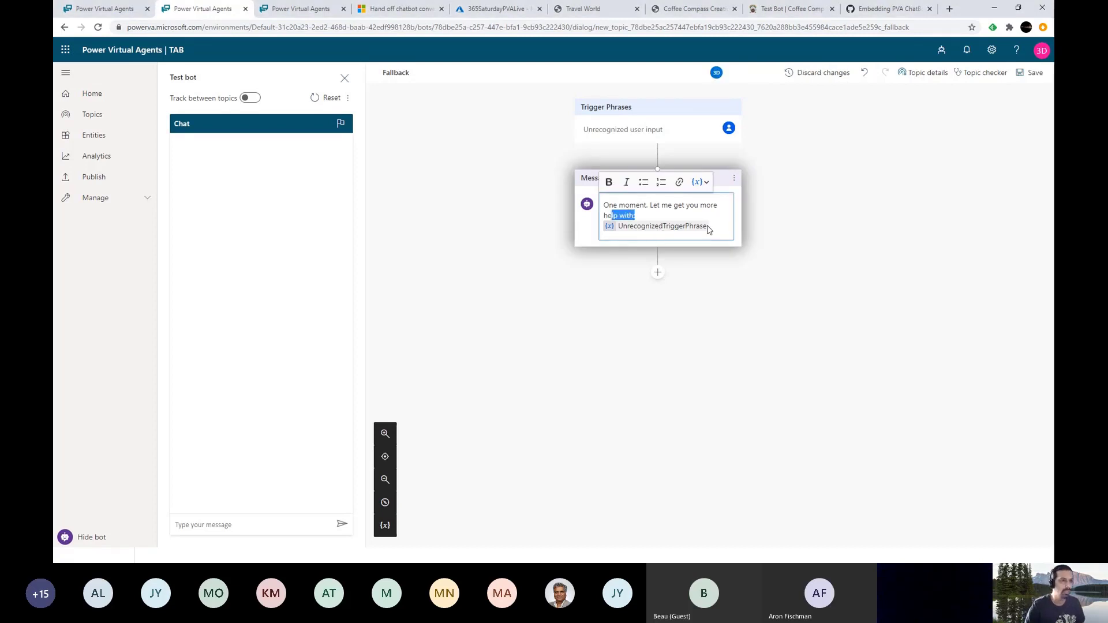
key("ctrl+a")
key("BackSpace")
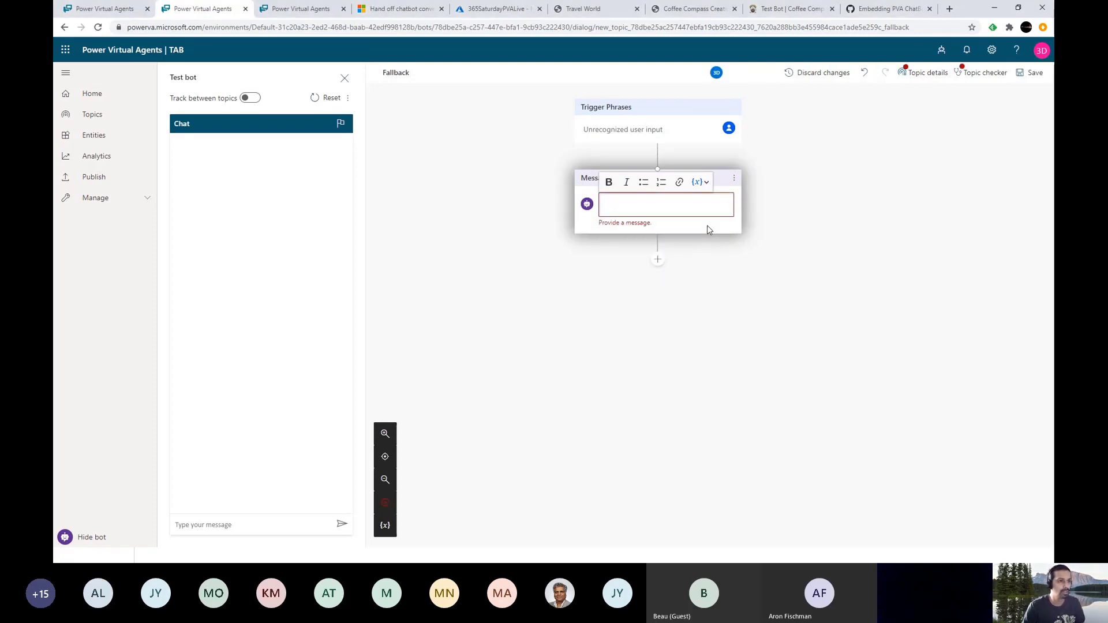
type("Oh this is embarrassing. I do not currently have the capability to answer your question: \"\".  Believe me I will be getting trained on more question Blame it on Power Maverick for being lazy.")
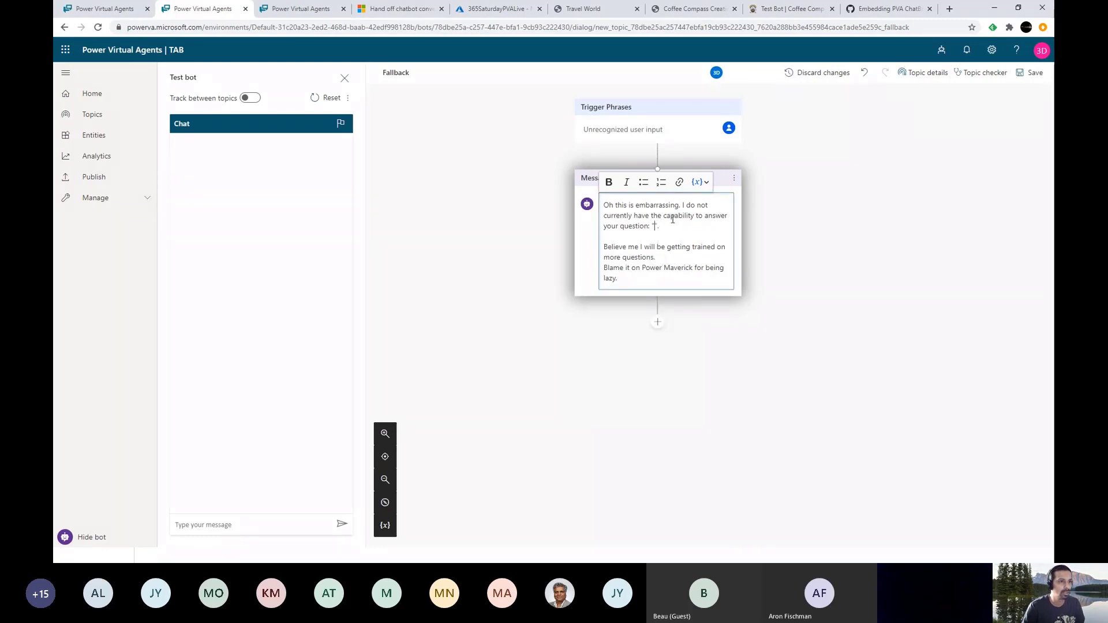
left_click(702, 182)
left_click(756, 197)
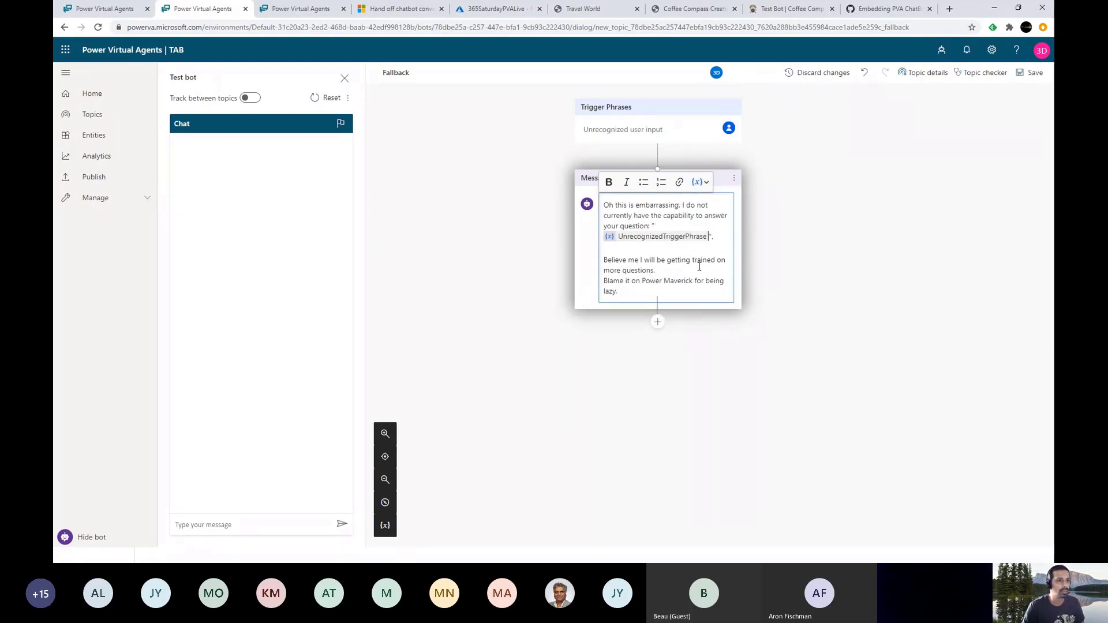
left_click(846, 279)
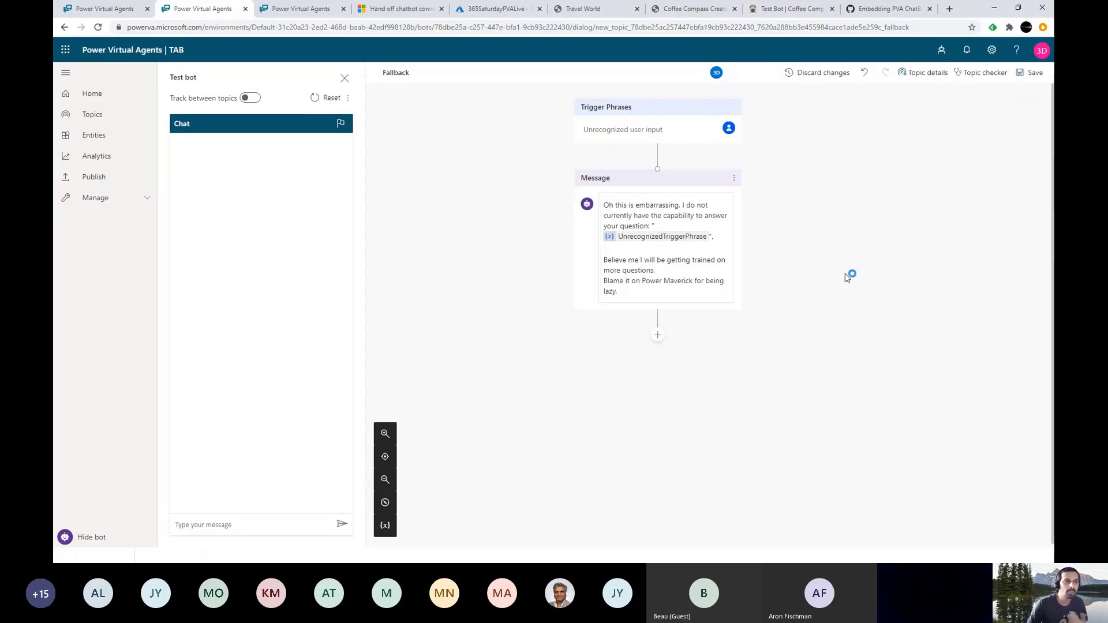
left_click(1034, 72)
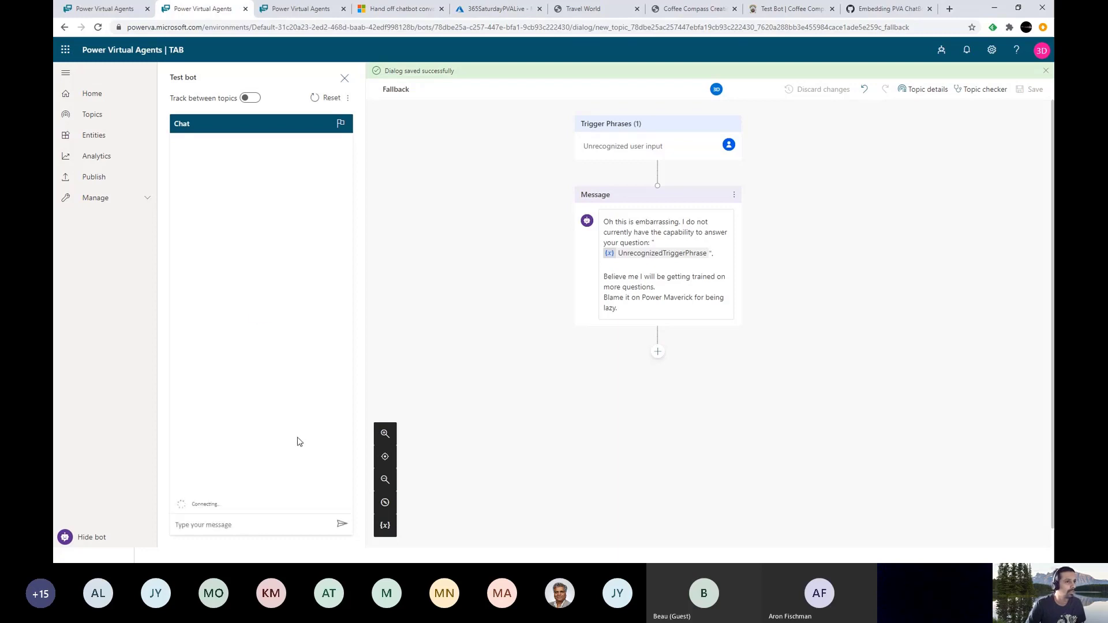
- Ask the test bot 'How am I suppose to go to Lima', check the apology, then reset and close
left_click(248, 523)
type("How am I suppose")
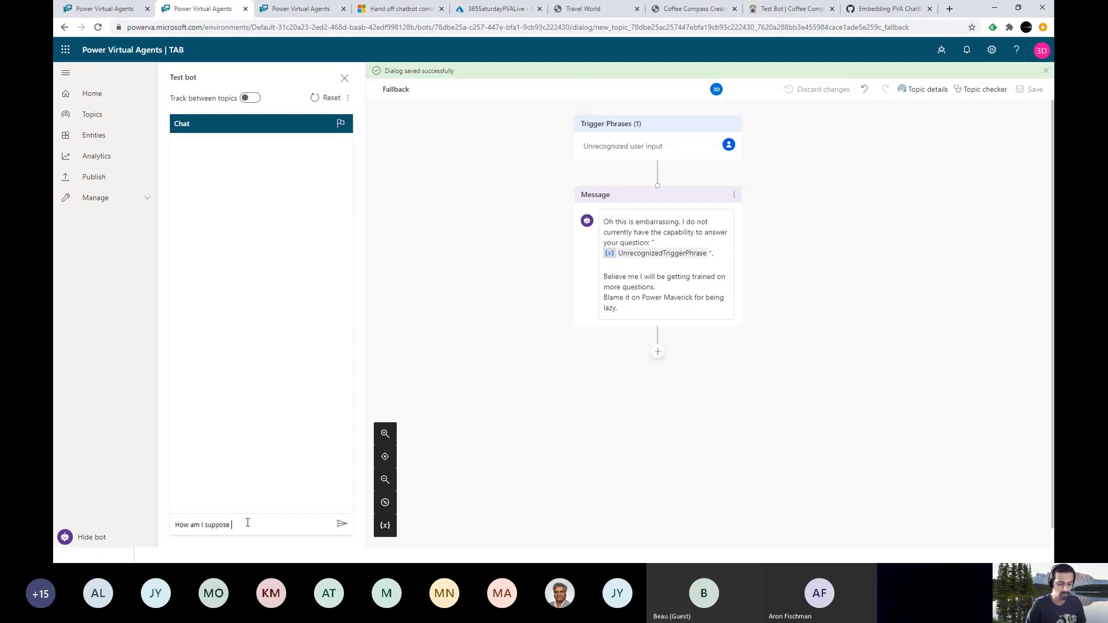
type(" to go to Lima")
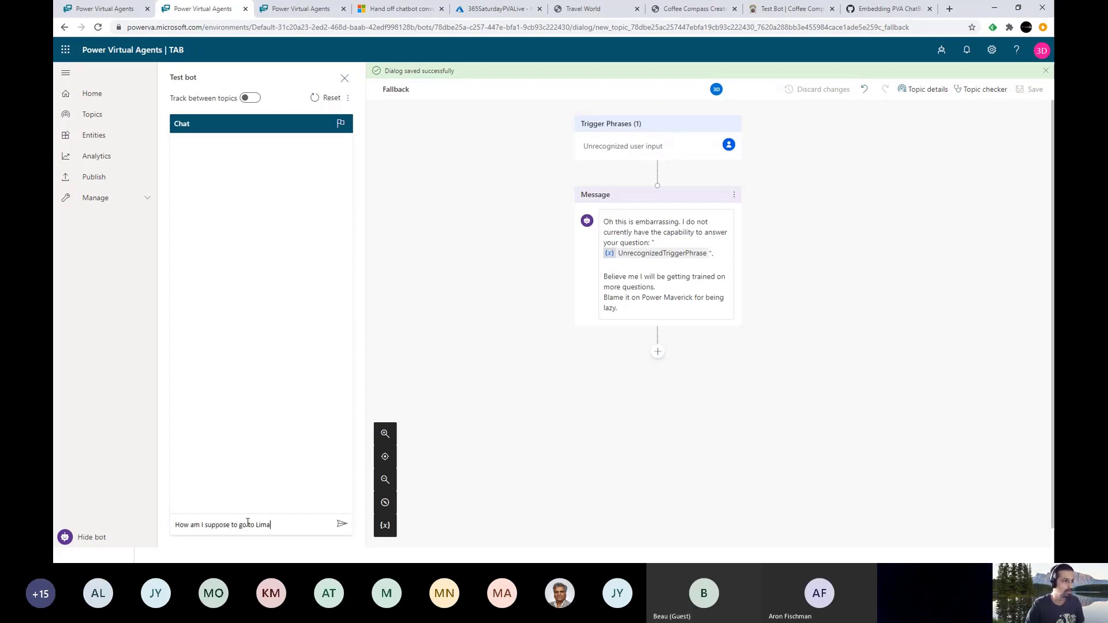
key("Return")
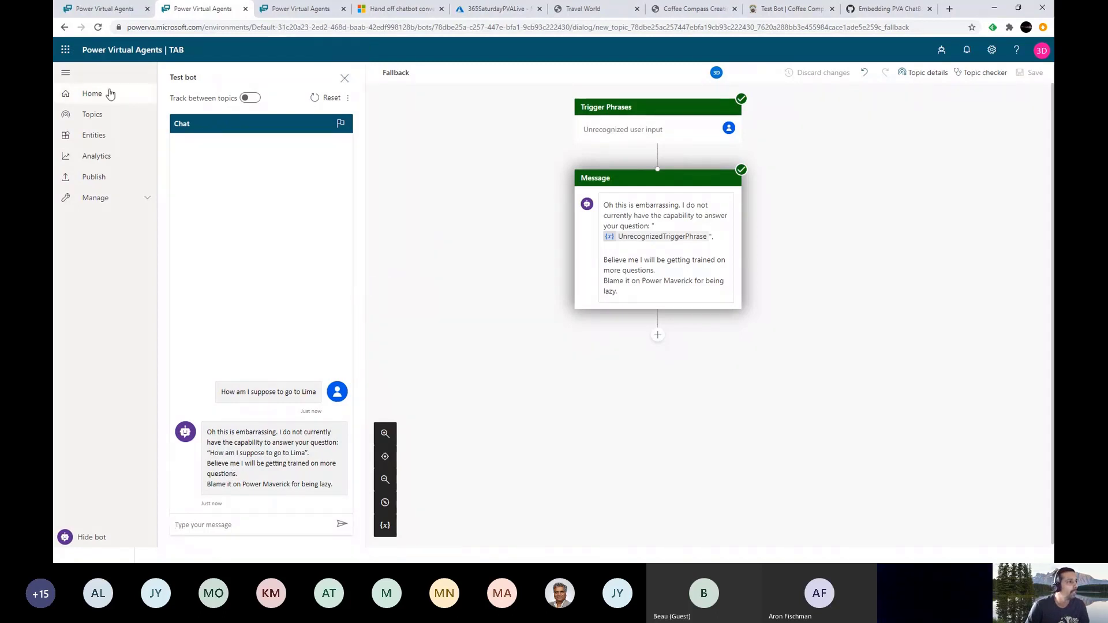
left_click(329, 98)
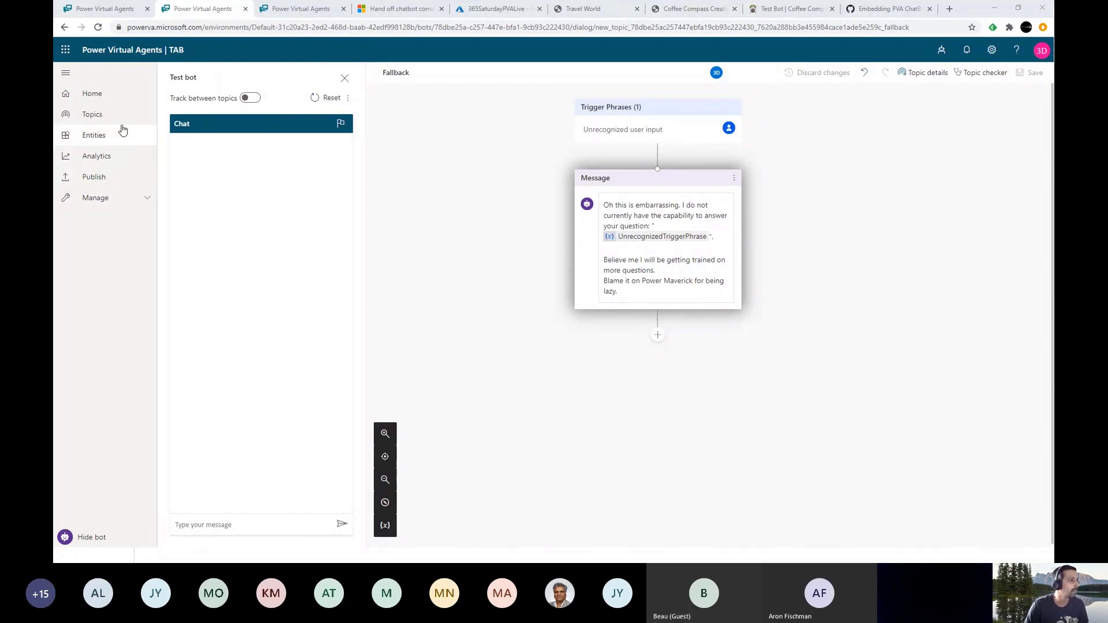
left_click(345, 78)
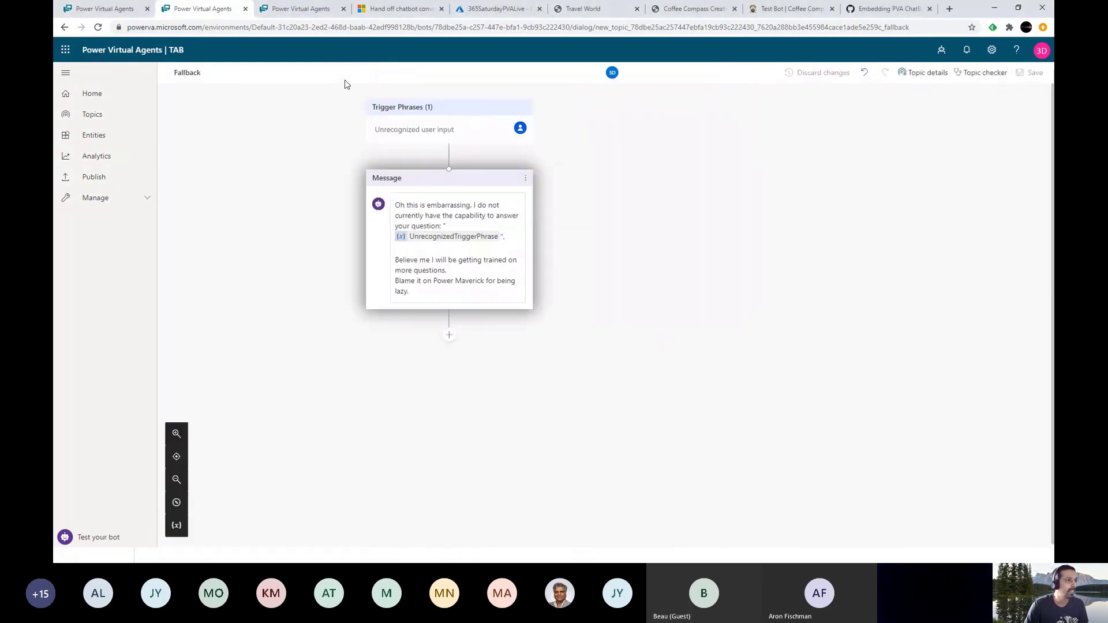
- Go to the Suggested topics list
left_click(119, 117)
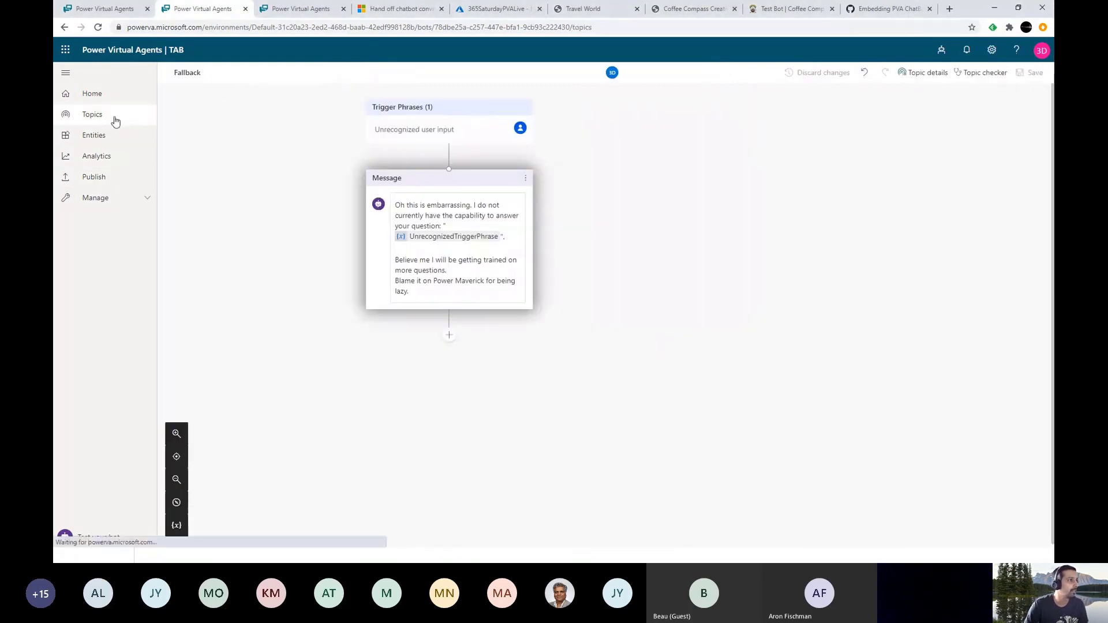
left_click(114, 13)
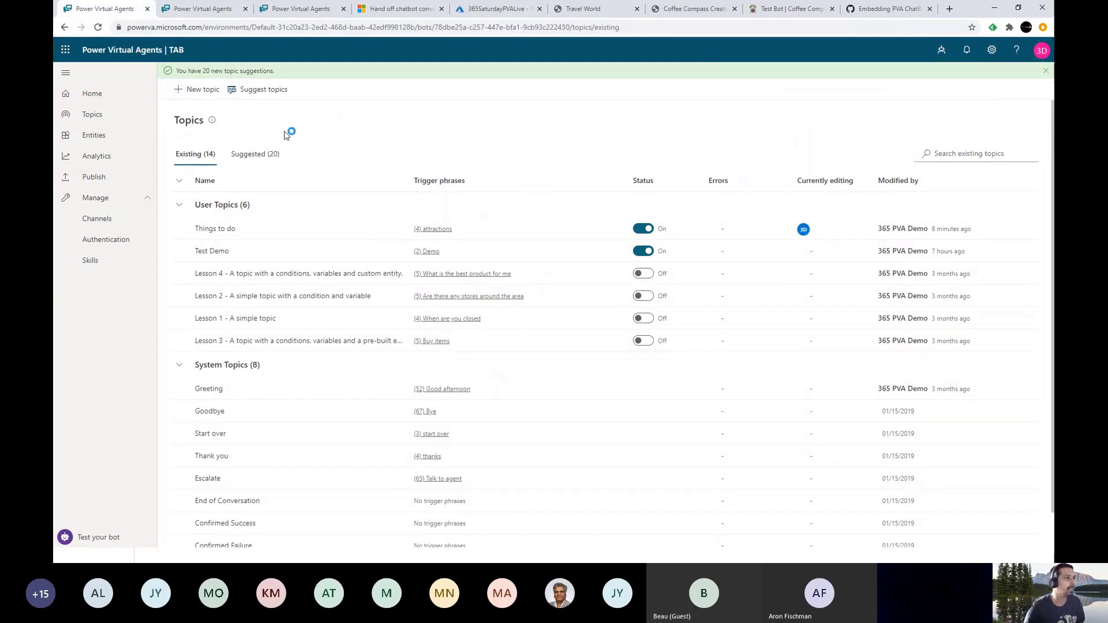
left_click(258, 160)
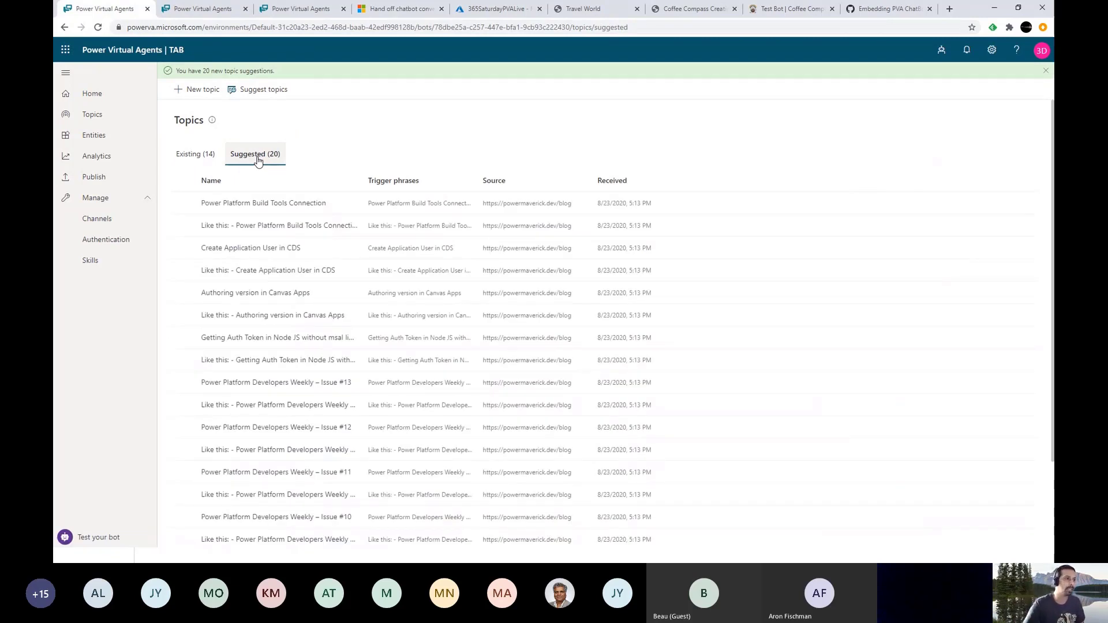
- Add Power Platform Build Tools Connection, Create Application User in CDS and Authoring version in Canvas Apps to topics
left_click(183, 204)
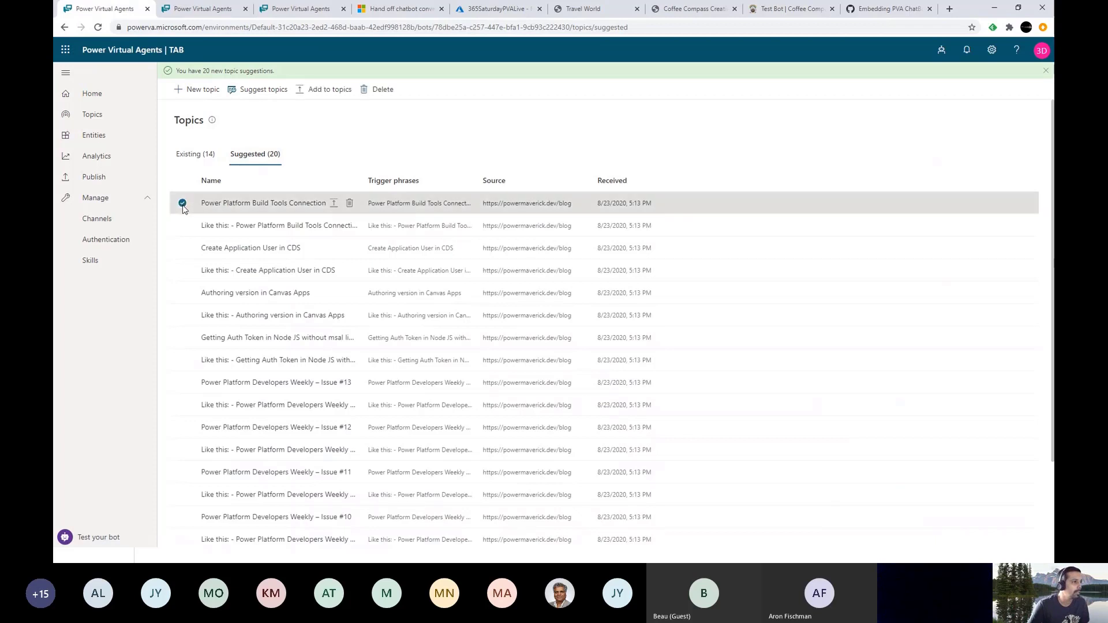
left_click(182, 248)
left_click(182, 292)
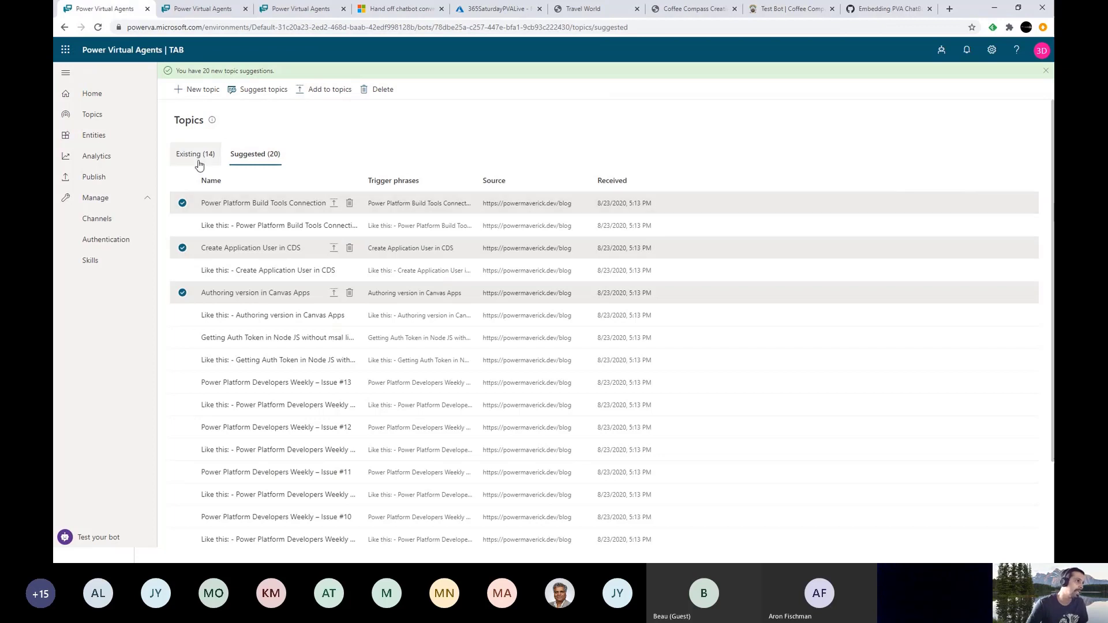
left_click(323, 90)
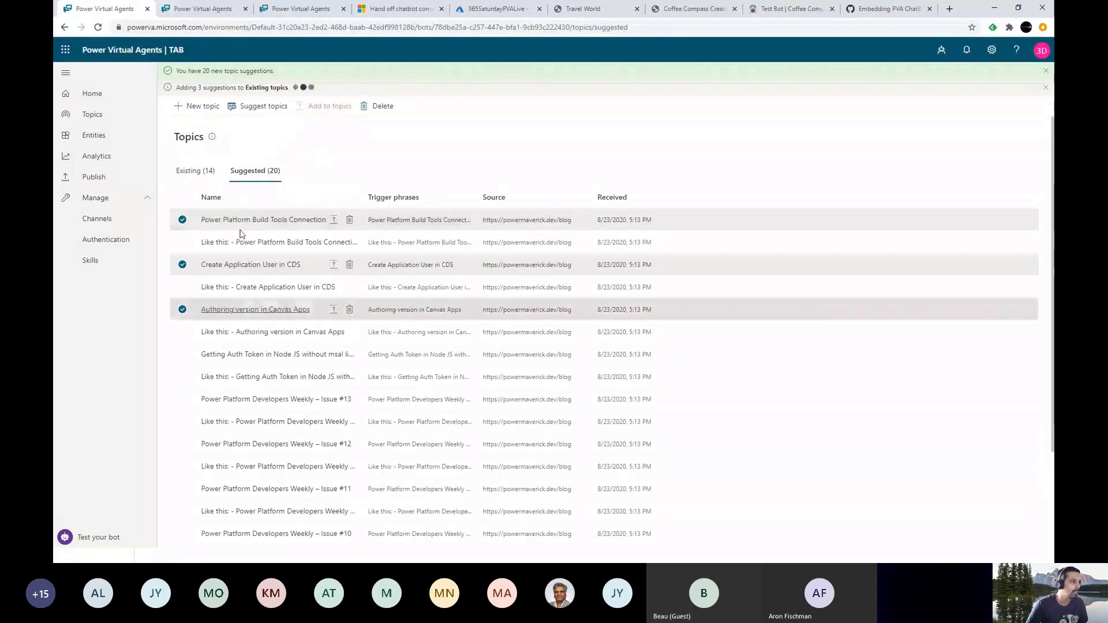
left_click(196, 172)
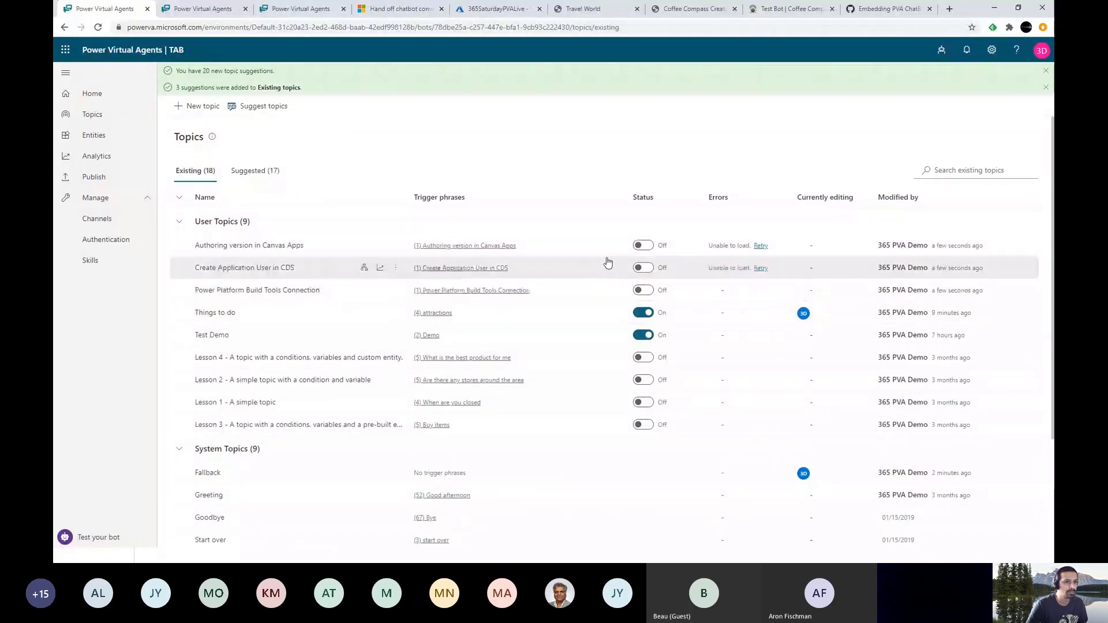
- Retry loading the new topics, review the Authoring version in Canvas Apps topic's message, and return to Topics
left_click(762, 247)
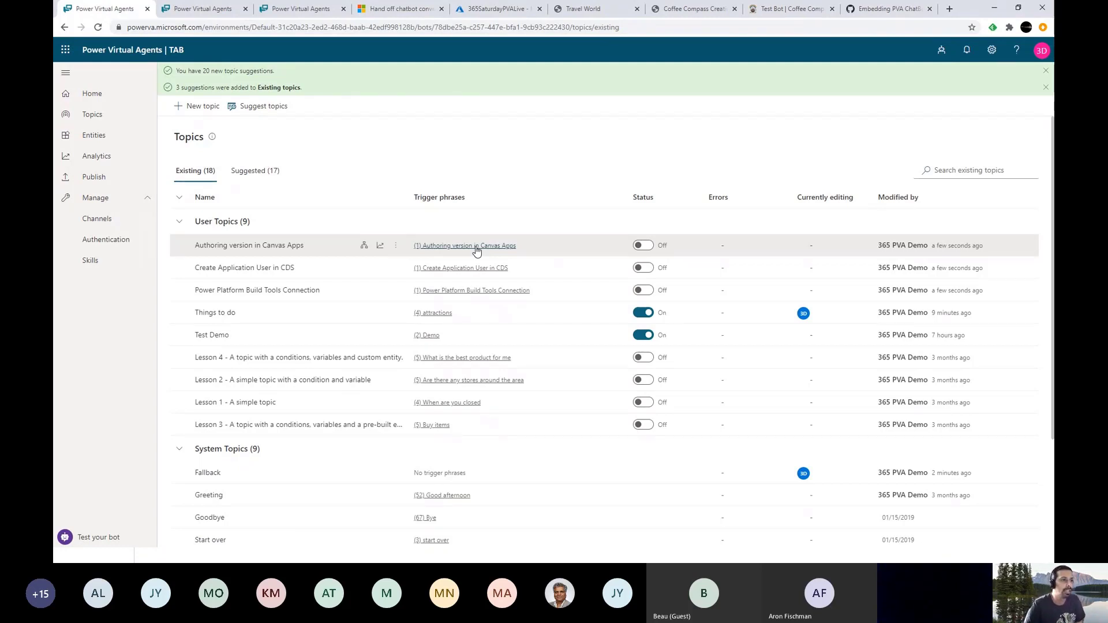
left_click(366, 247)
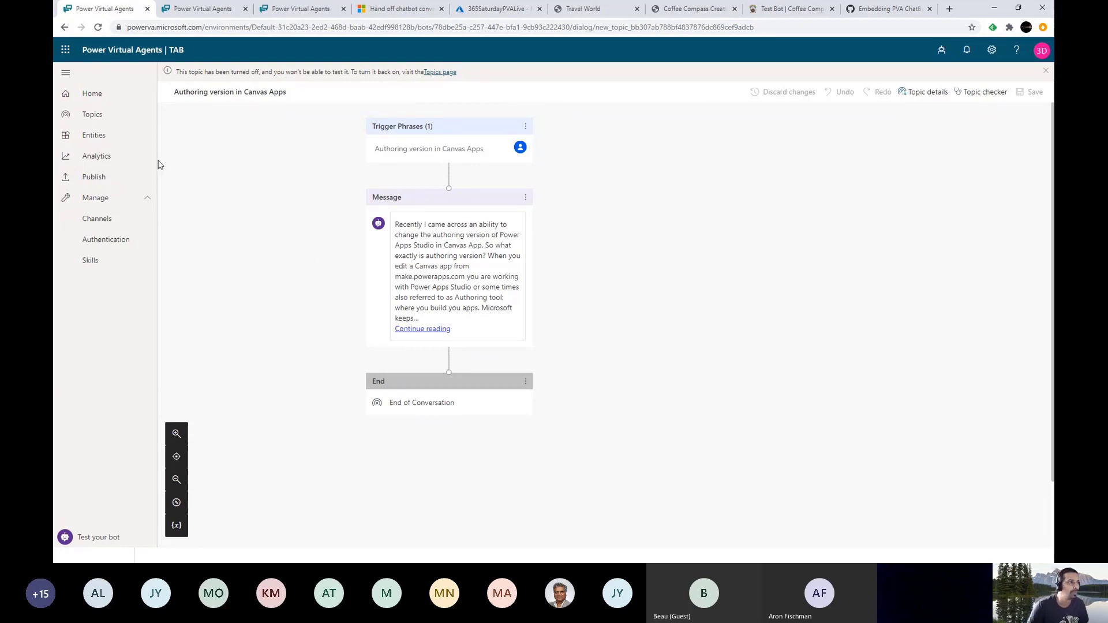
left_click(110, 115)
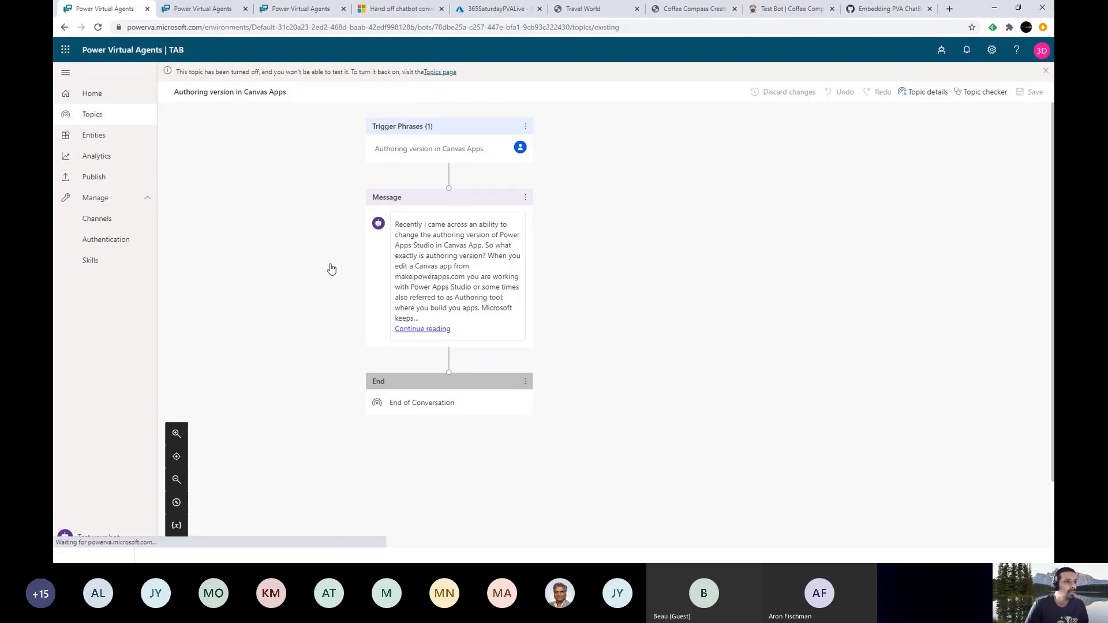
- Dismiss the three notification banners, including the suggestions-added notice
left_click(1046, 87)
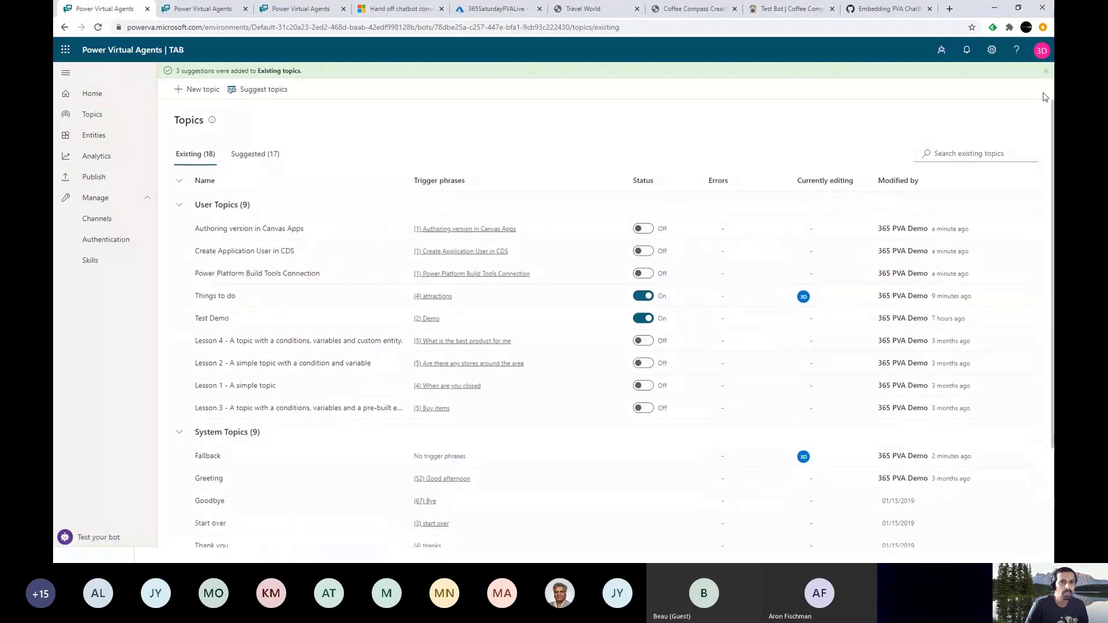
left_click(1046, 72)
left_click(1046, 75)
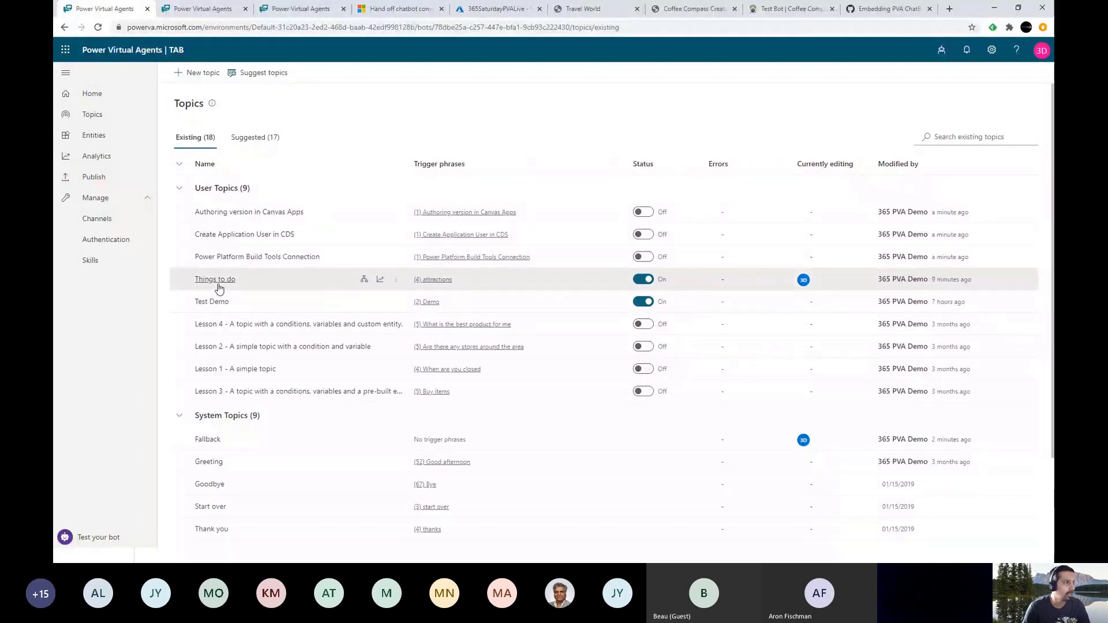
- Publish the bot's latest content from the Publish page, confirming in the dialog
left_click(105, 179)
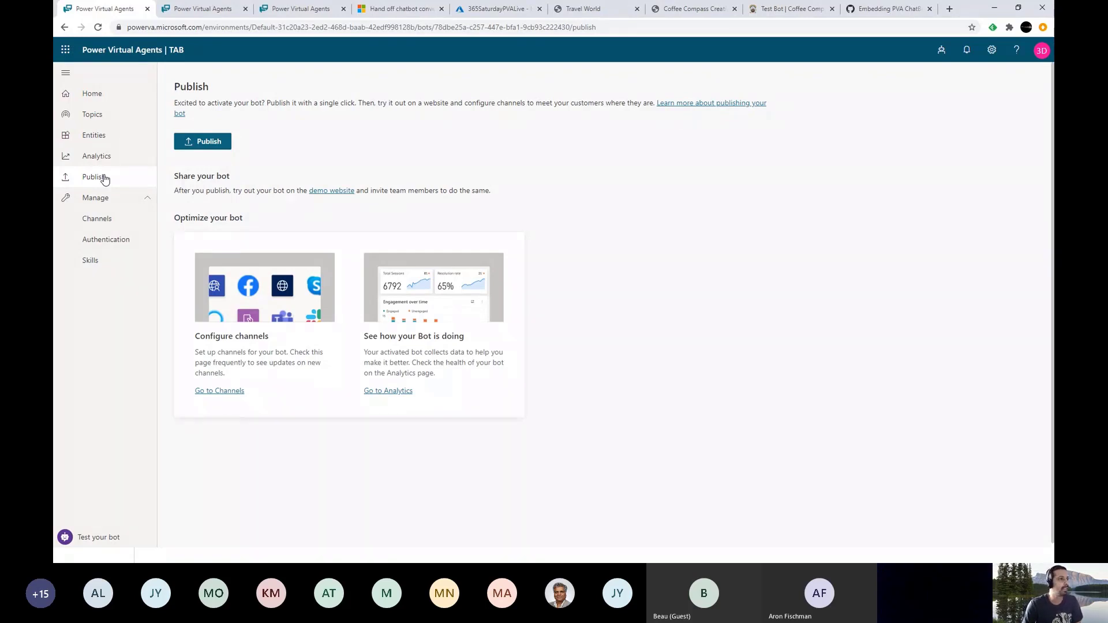
left_click(211, 146)
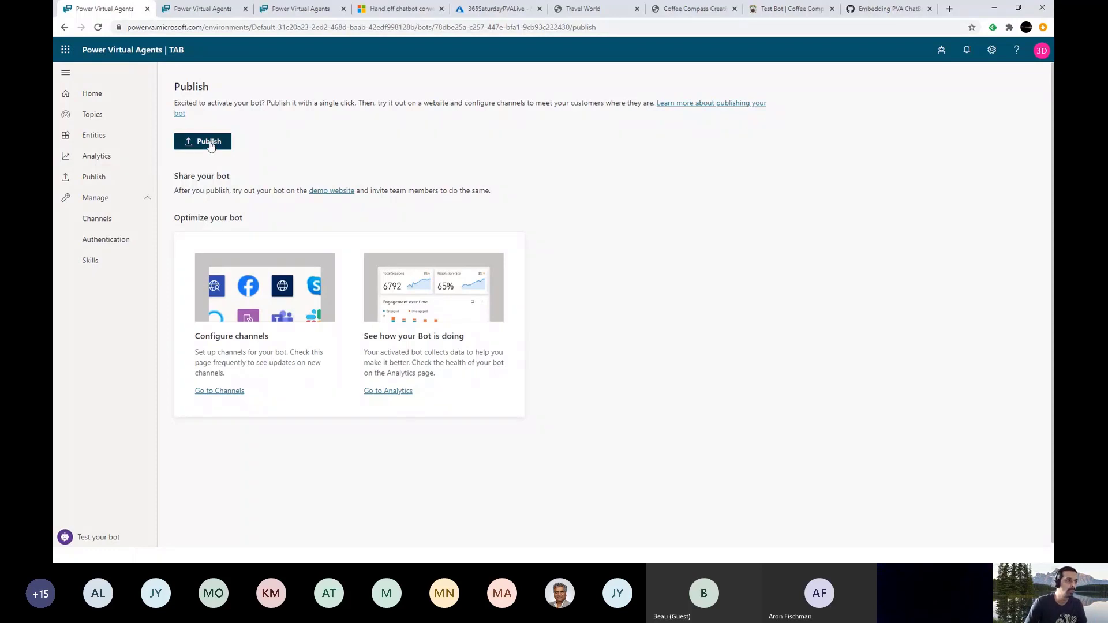
left_click(547, 308)
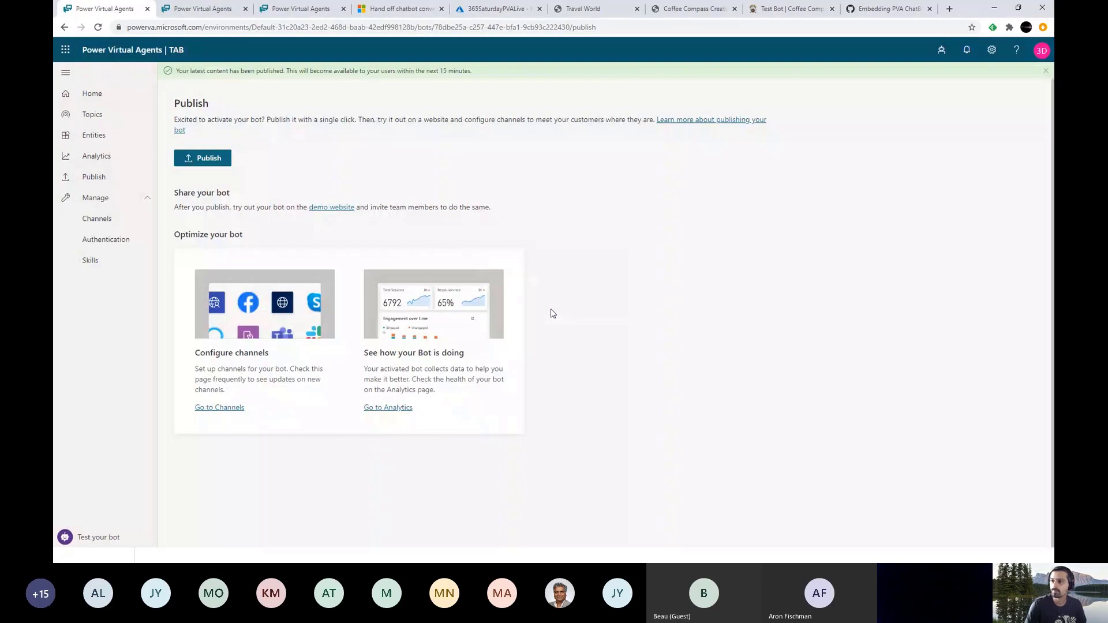
- On the Channels page, close the two duplicate tabs and copy the Demo website share link
left_click(109, 224)
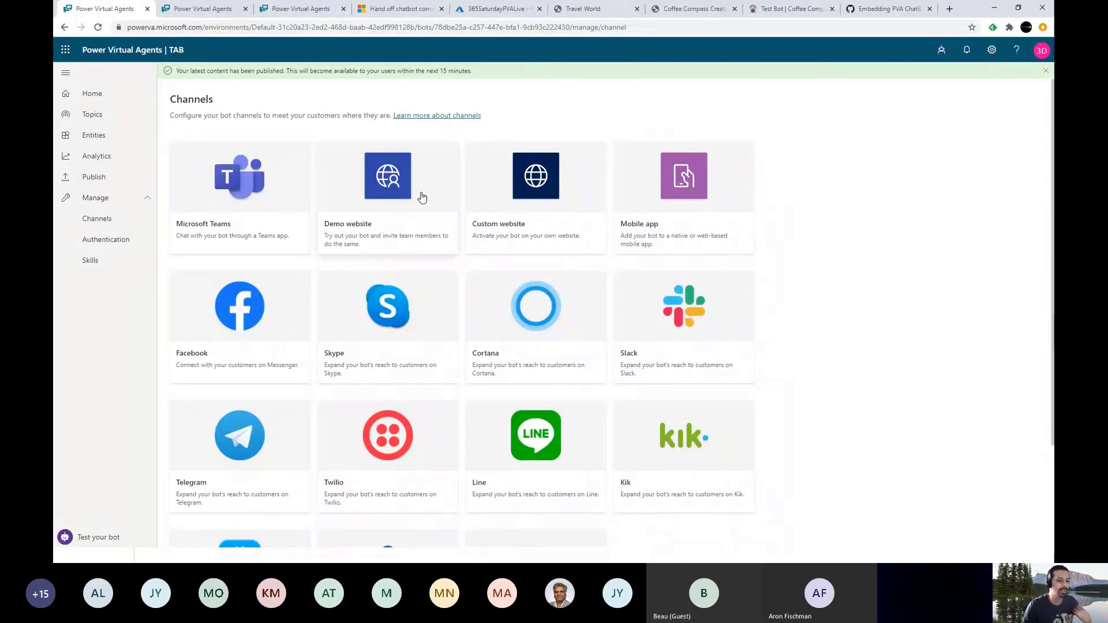
middle_click(205, 10)
middle_click(205, 10)
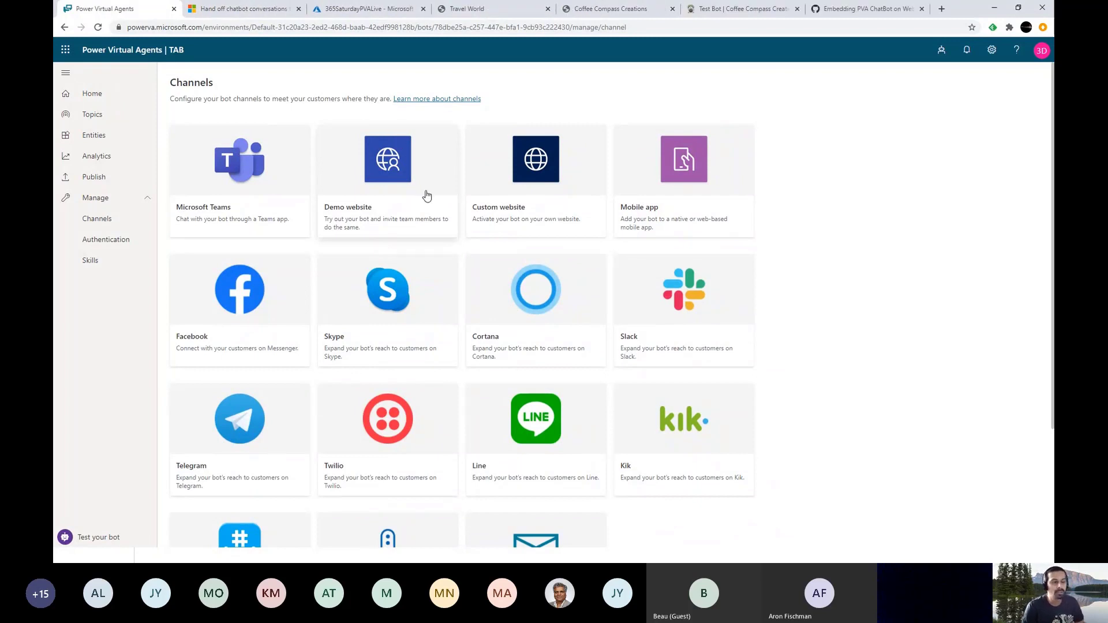
left_click(390, 195)
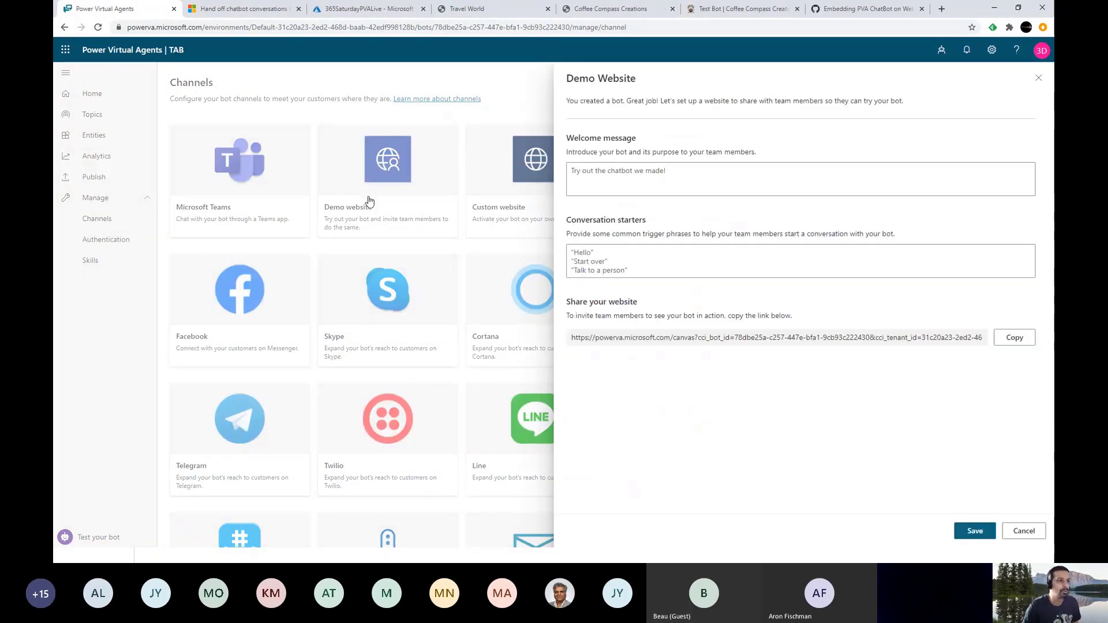
left_click(1015, 338)
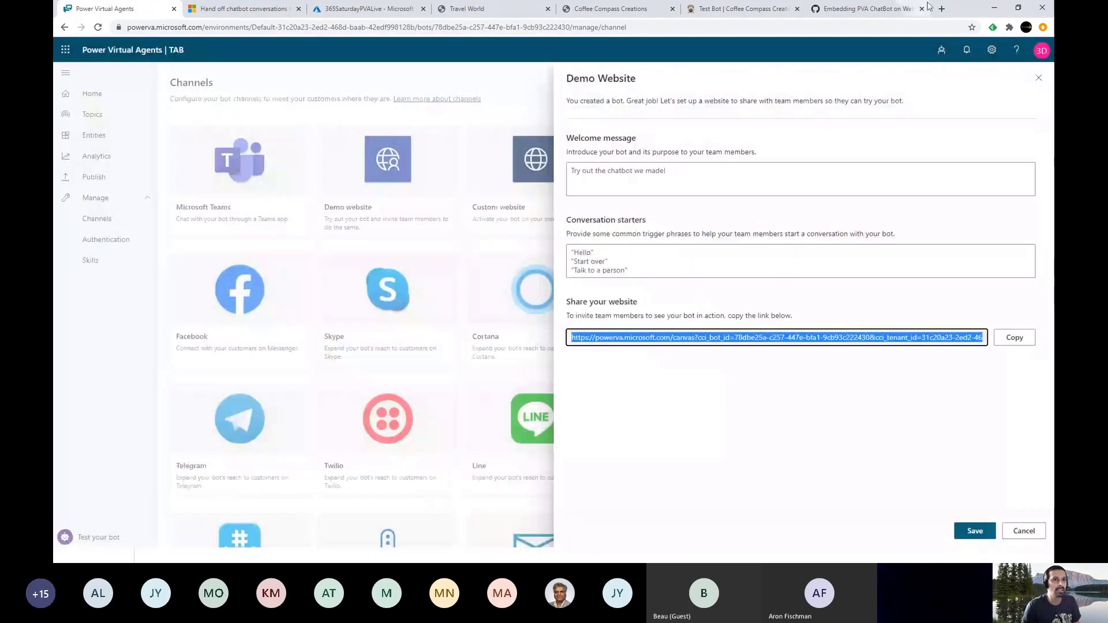
- Load the copied demo website link in a new tab, then close that tab and the Demo Website panel
left_click(942, 9)
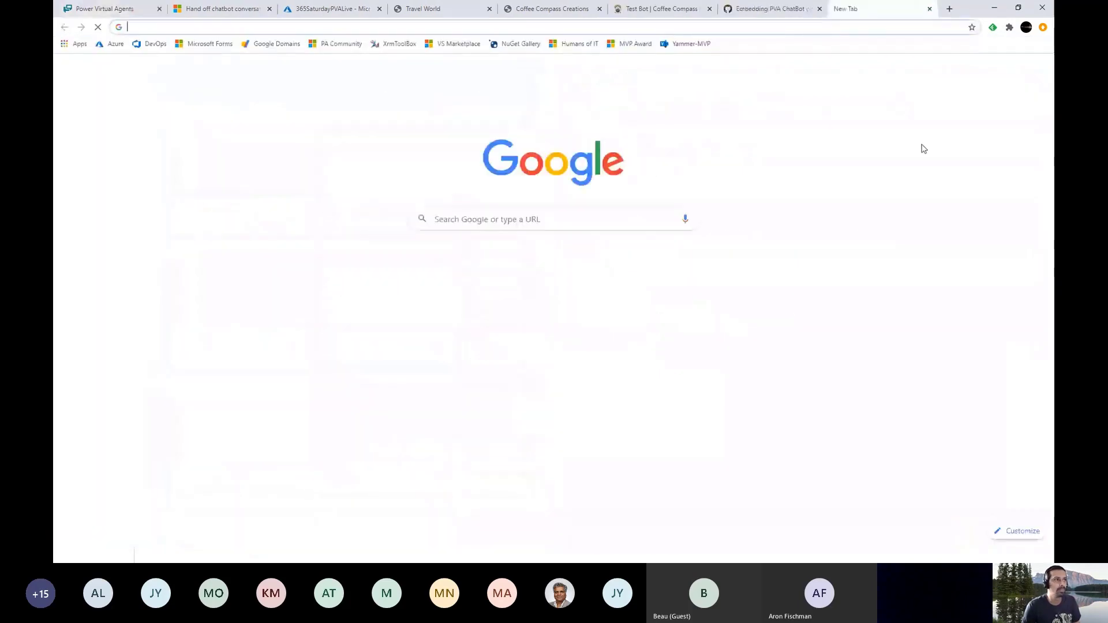
key("ctrl+v")
key("Return")
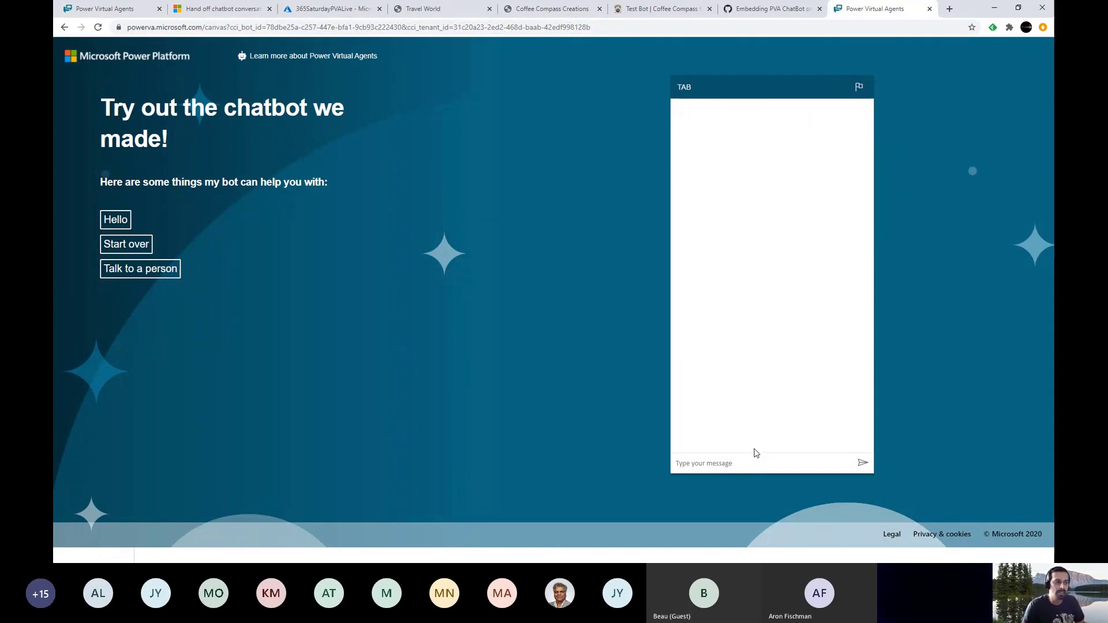
middle_click(873, 11)
left_click(1034, 82)
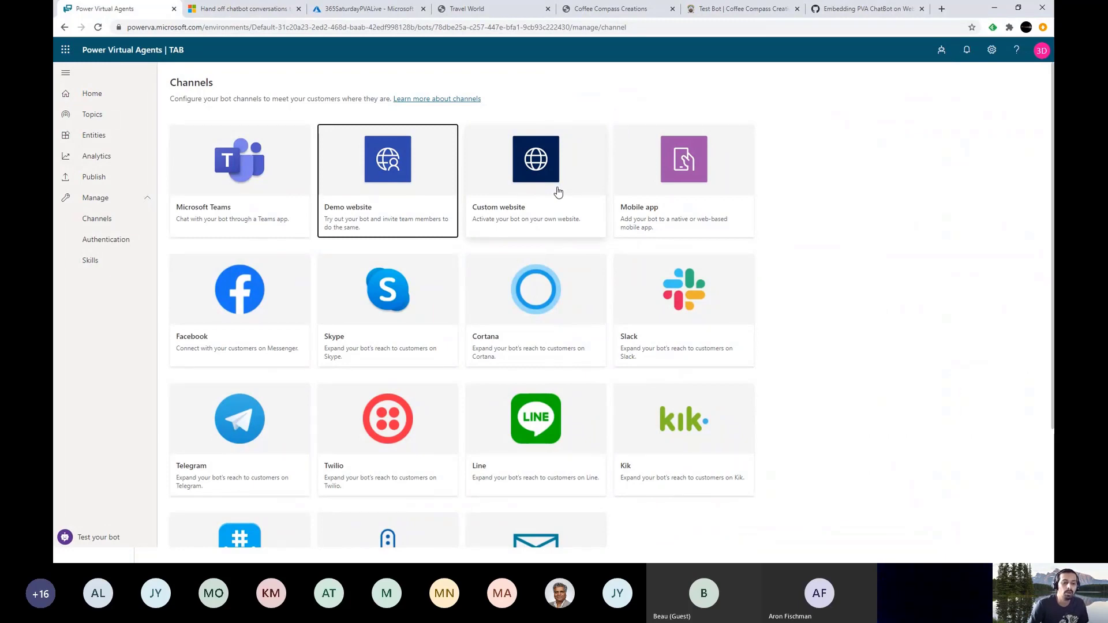
- Select the iframe tag in the Custom website default embed code, then return to Travel World's embedded TAB chat
left_click(484, 10)
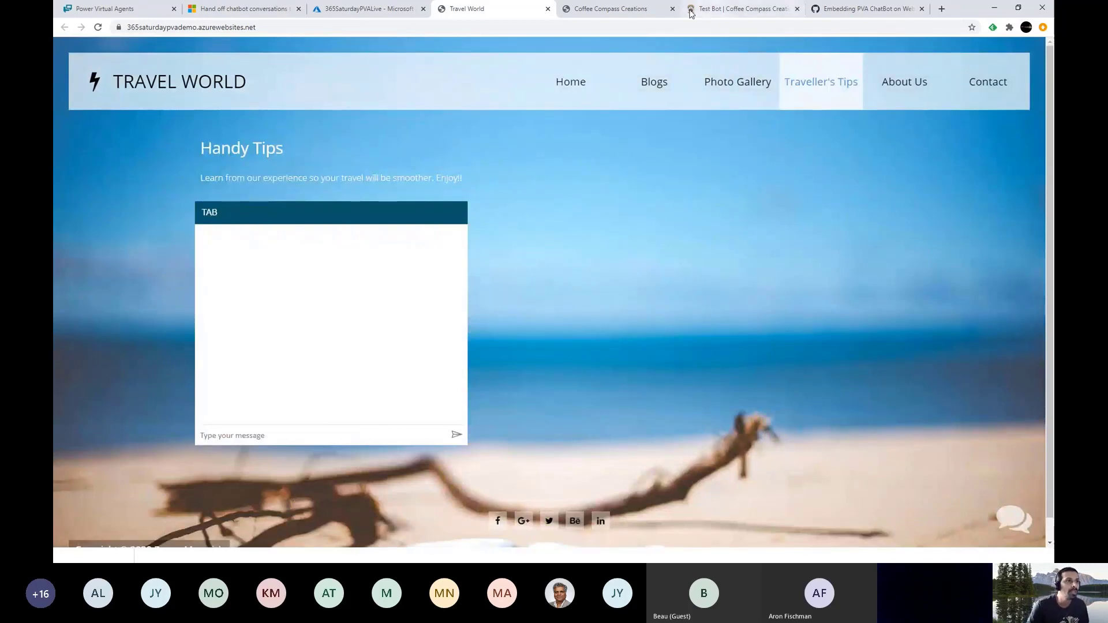
left_click(93, 10)
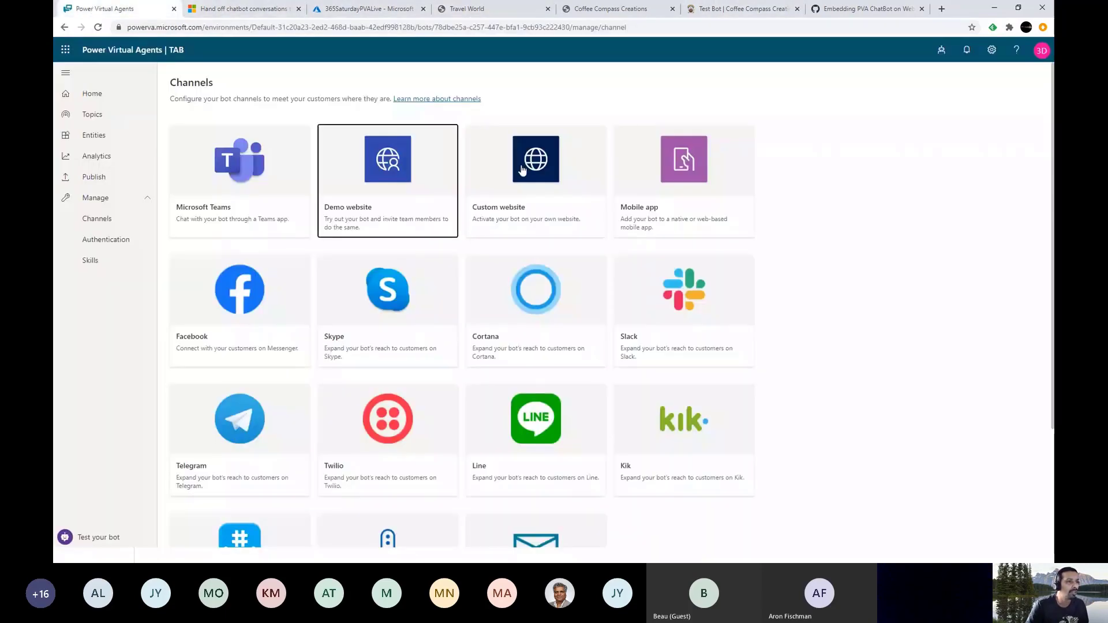
left_click(549, 199)
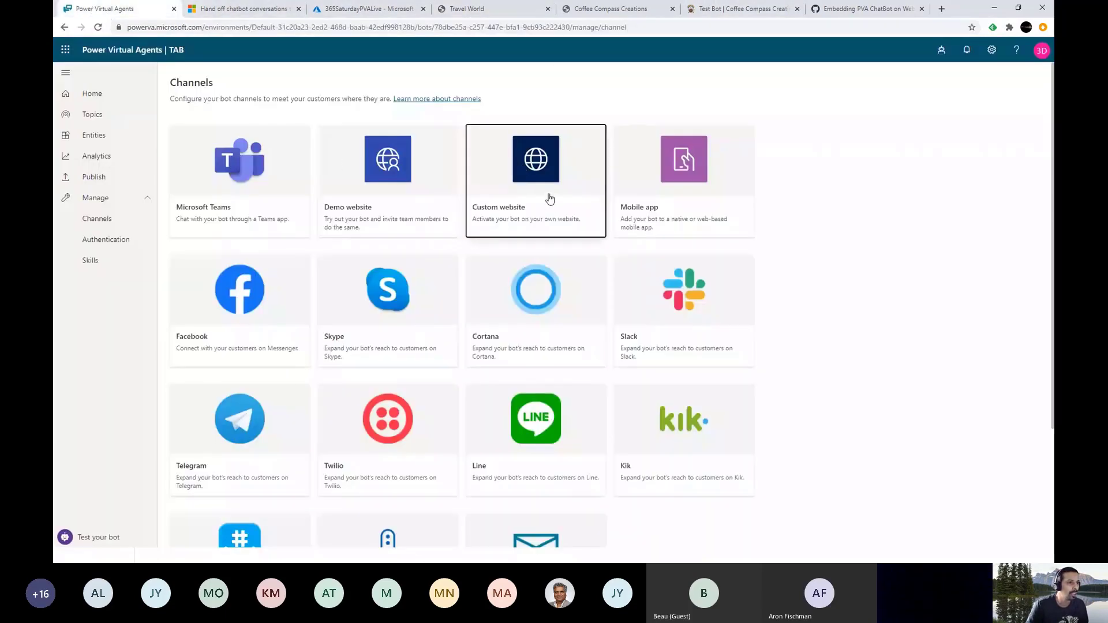
left_click_drag(835, 187, 559, 177)
left_click_drag(682, 177, 778, 189)
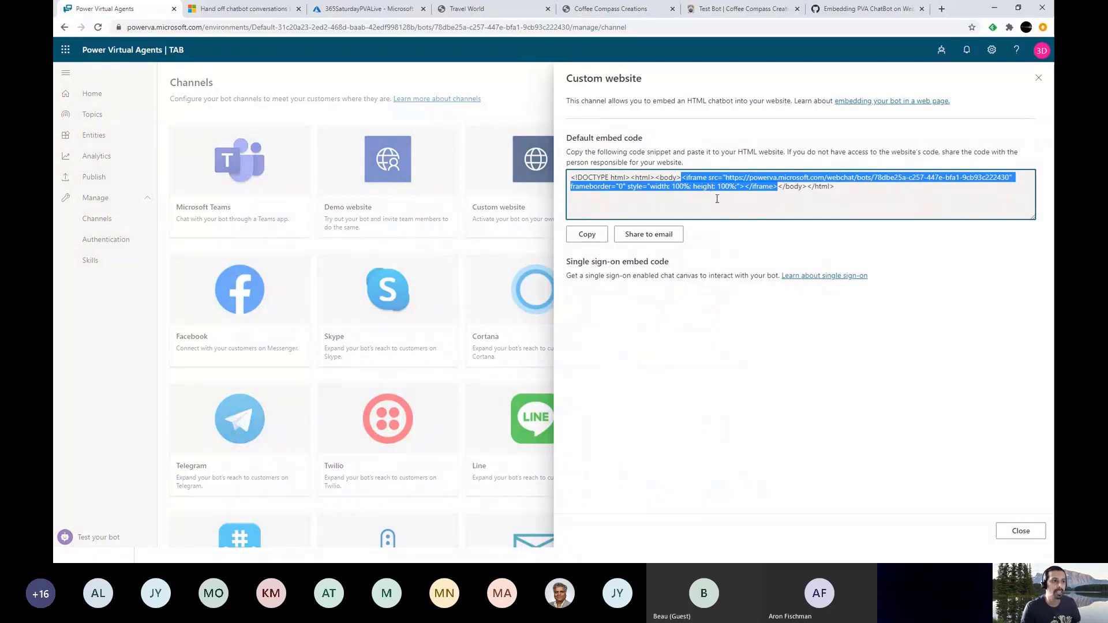
left_click(491, 8)
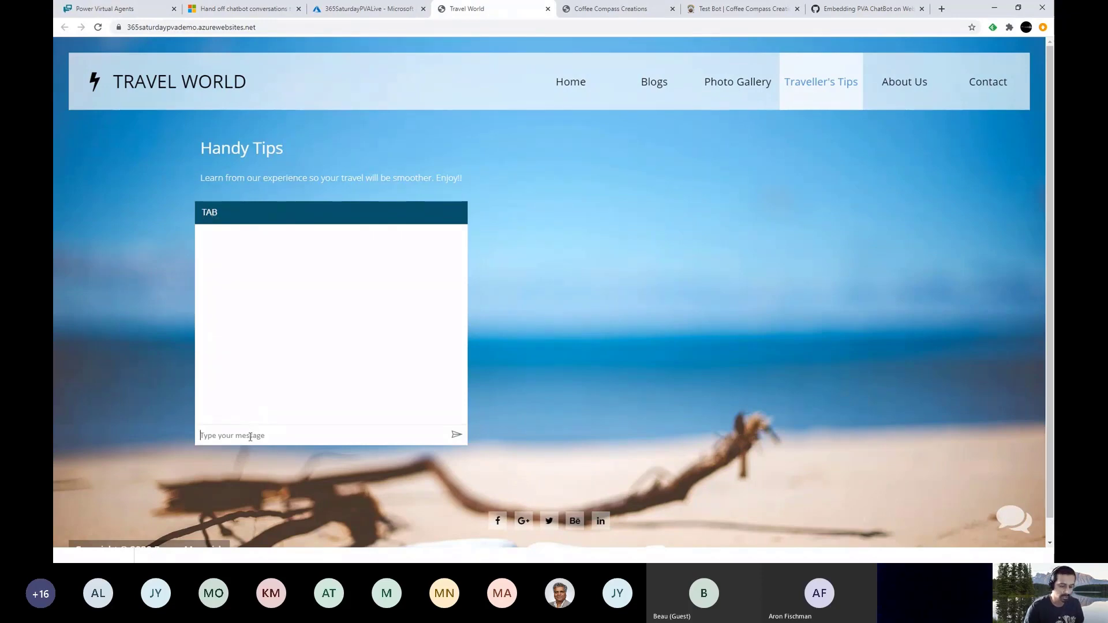
- Send 'hi' to the embedded TAB bot, then go to the Travel World Home page
type("hi")
key("Return")
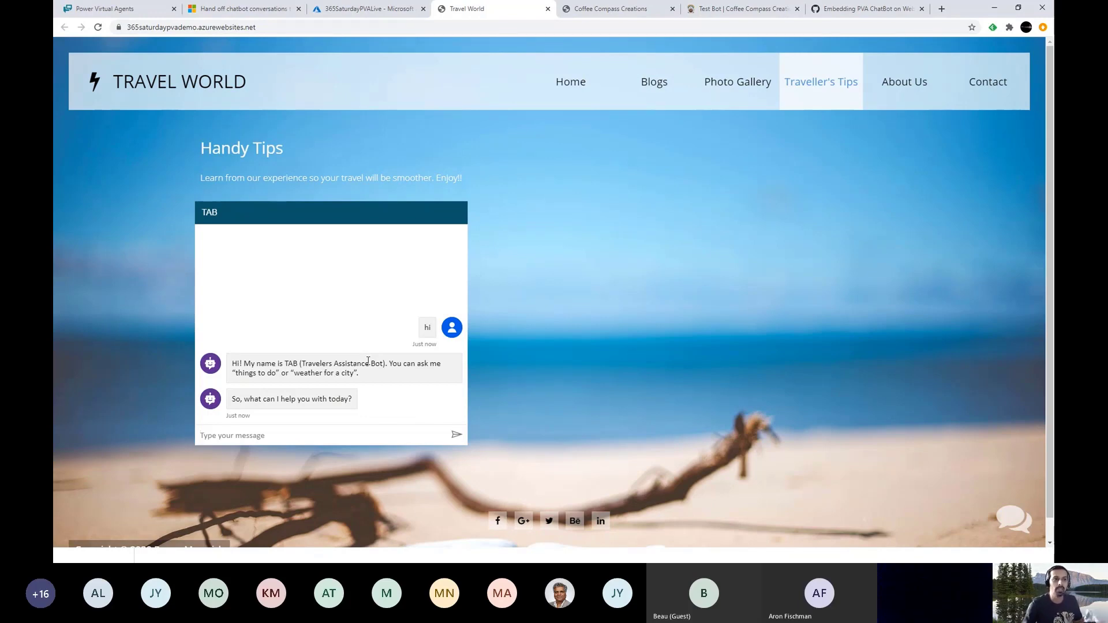
left_click(582, 85)
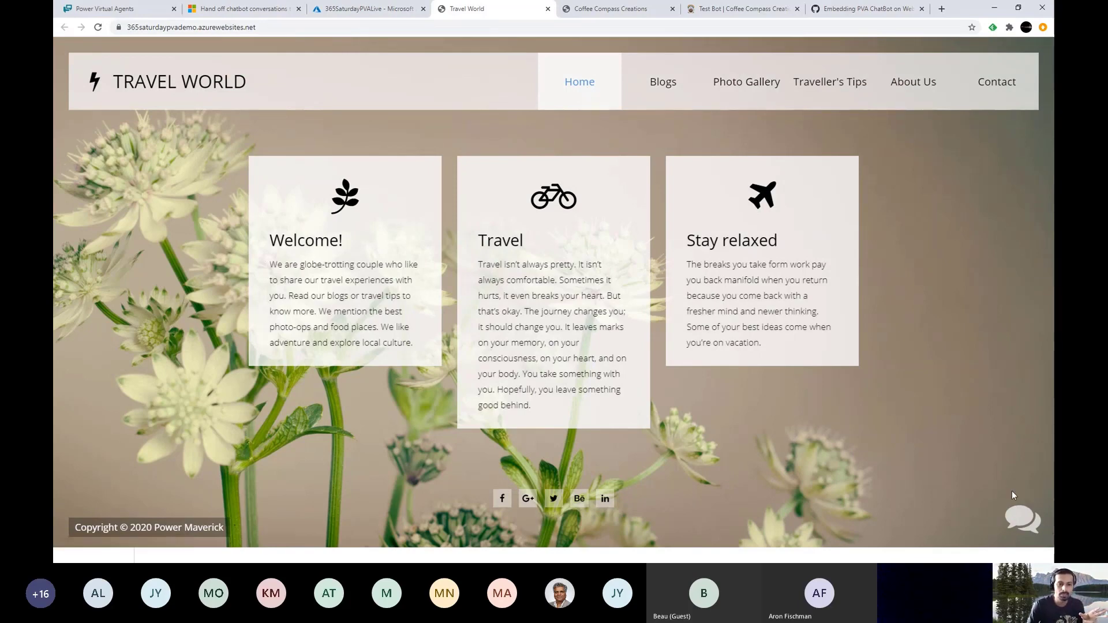
- Open the floating chat panel, visit Traveller's Tips and back to Home, and focus the message box
left_click(1019, 519)
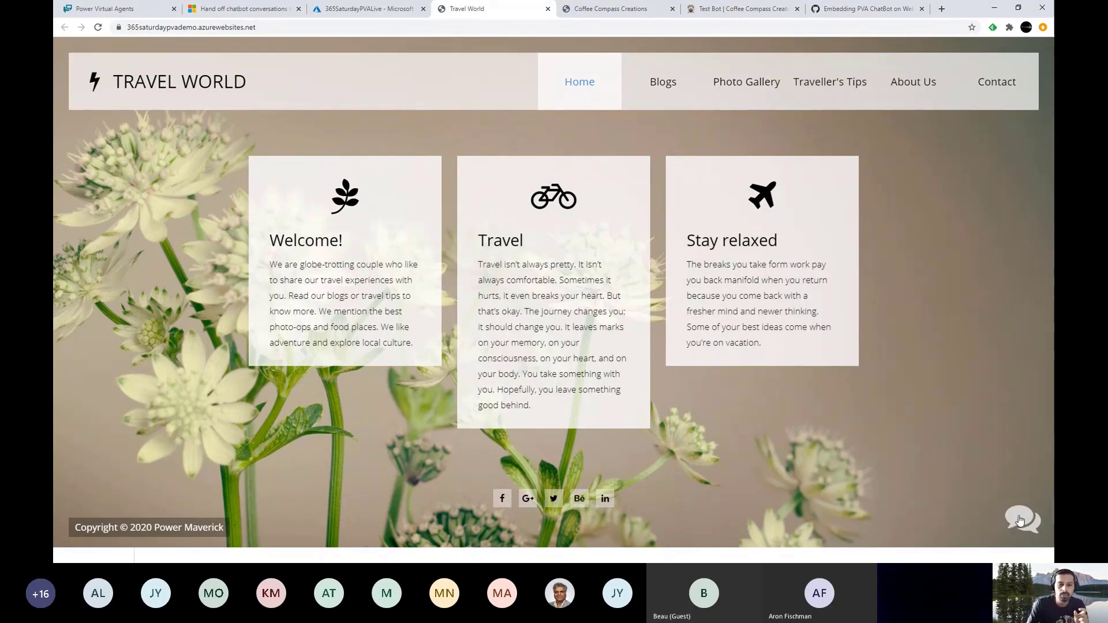
left_click(1021, 520)
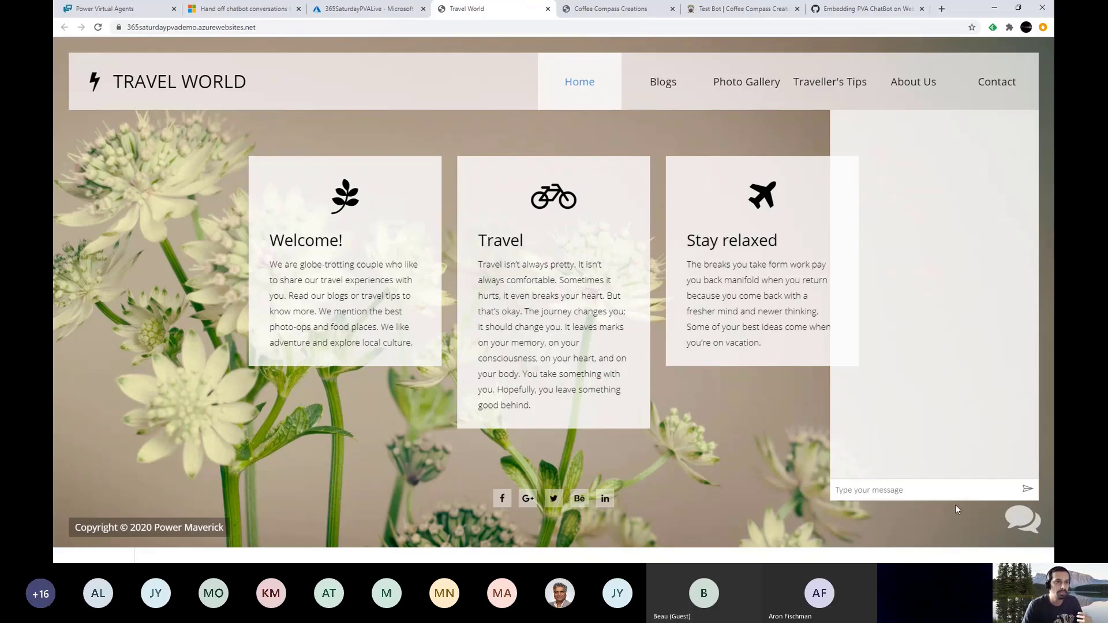
left_click(830, 90)
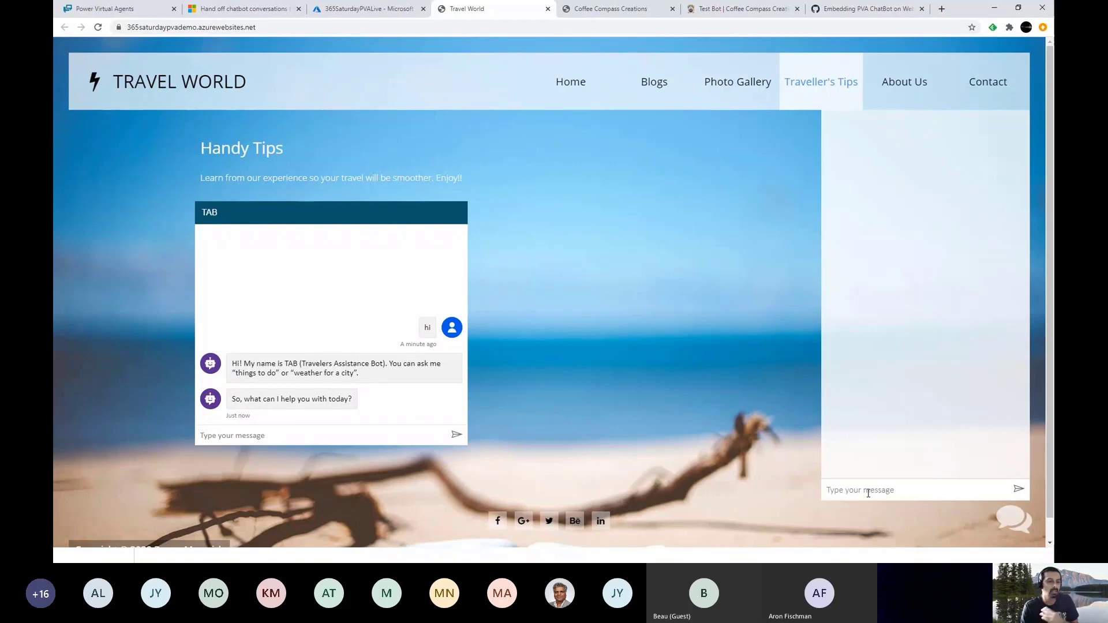
left_click(570, 83)
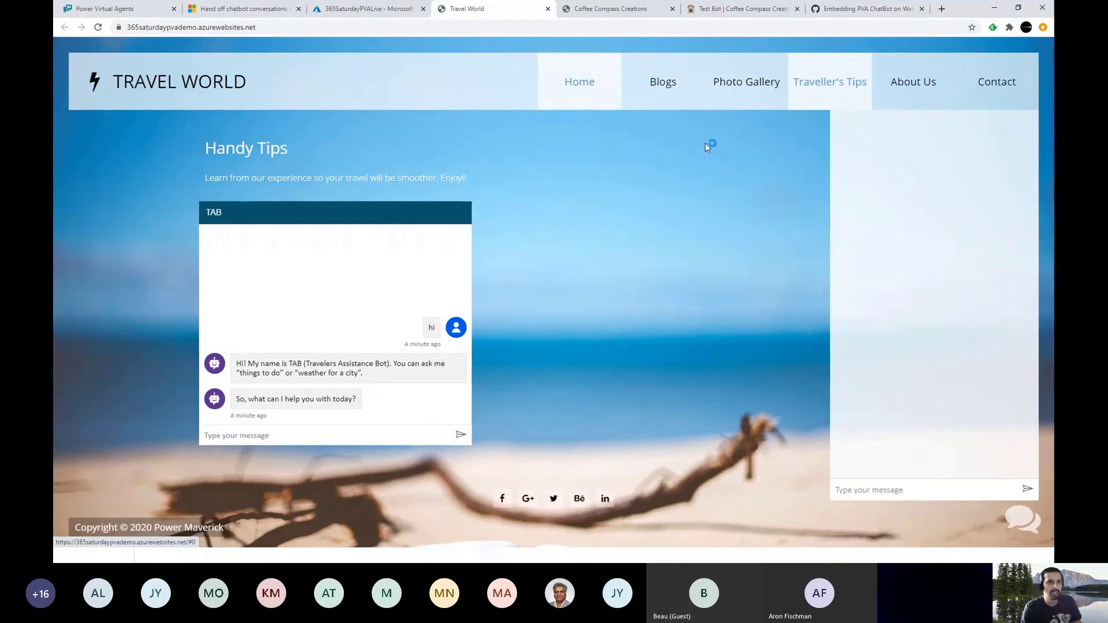
left_click(851, 486)
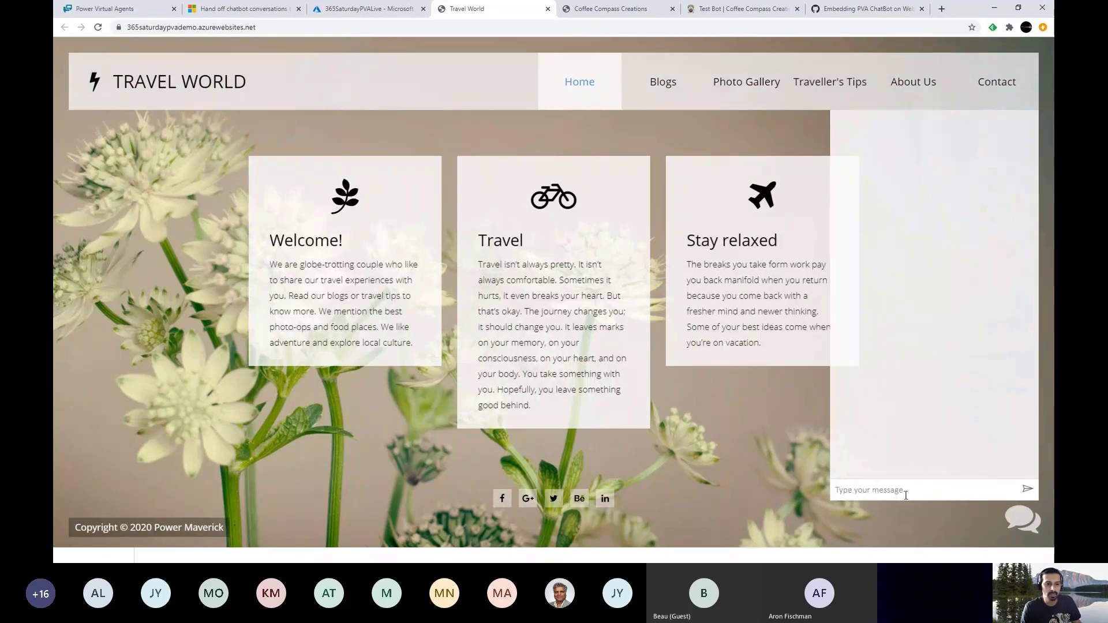
- Send 'hi' in the floating chat to get TAB's introduction
type("hi")
key("Return")
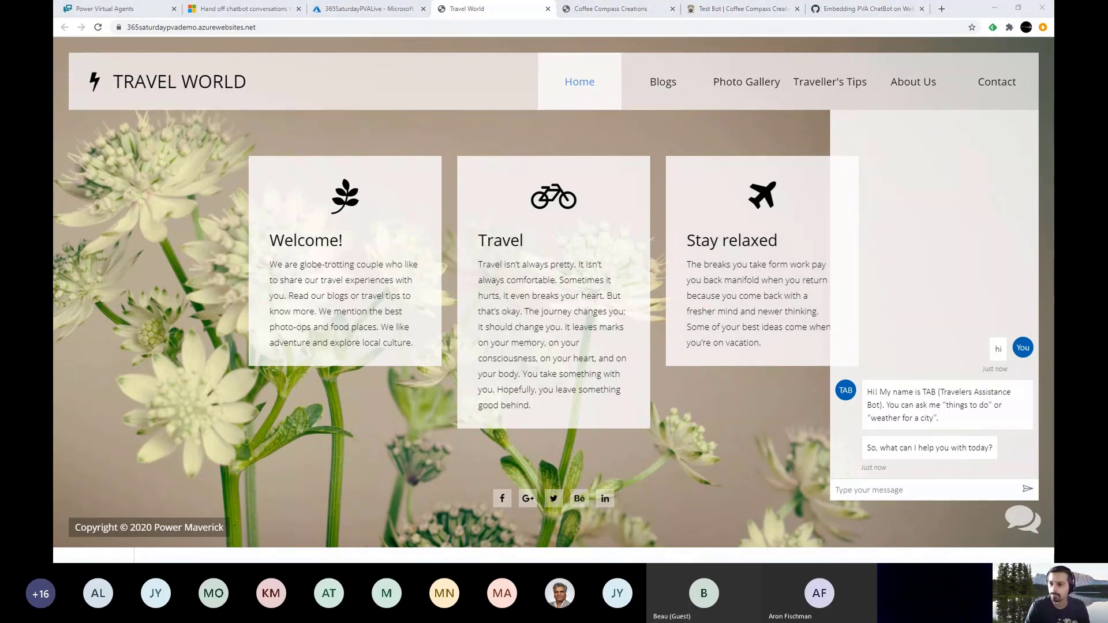
- Place the cursor after <body> in index.html, then copy all EmbedPVAChatBot.html code from the gist
key("alt+Tab")
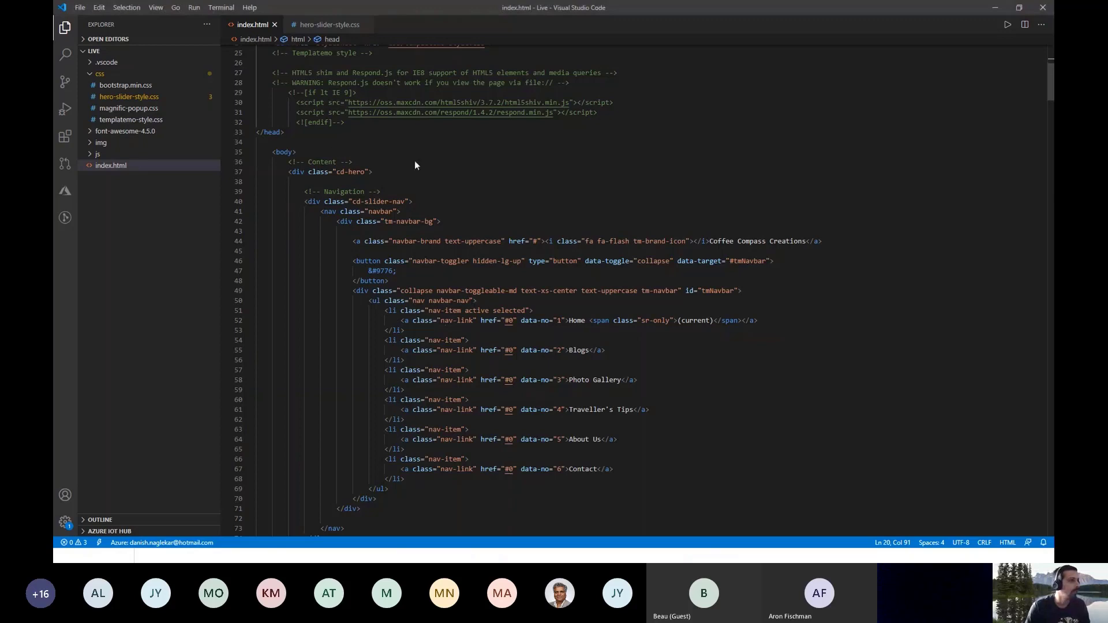
left_click(379, 152)
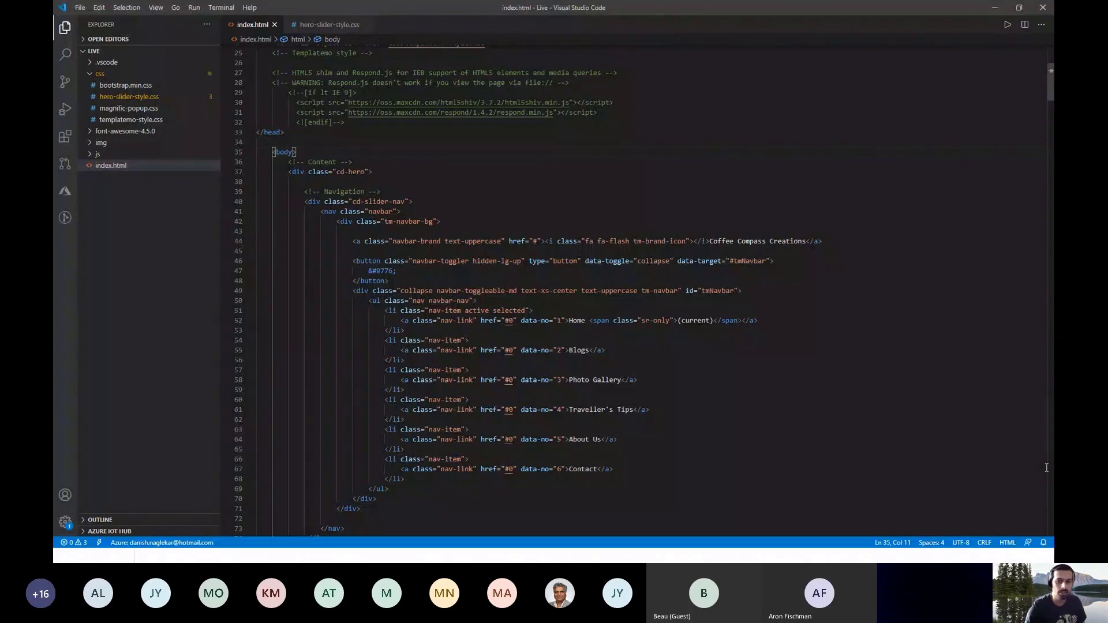
key("alt+Tab")
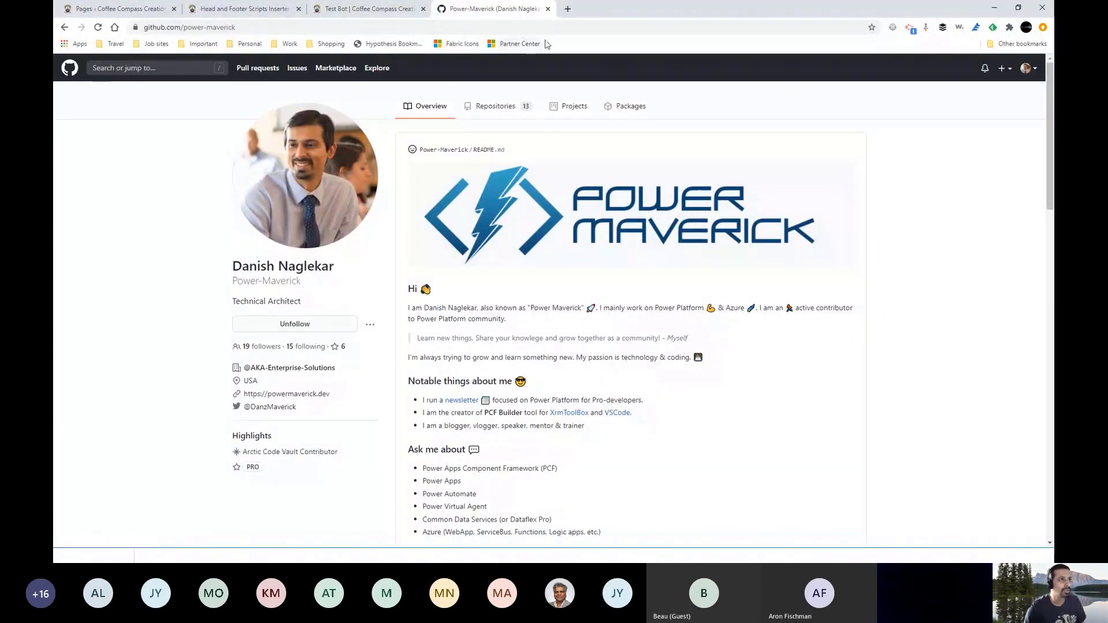
key("alt+Tab")
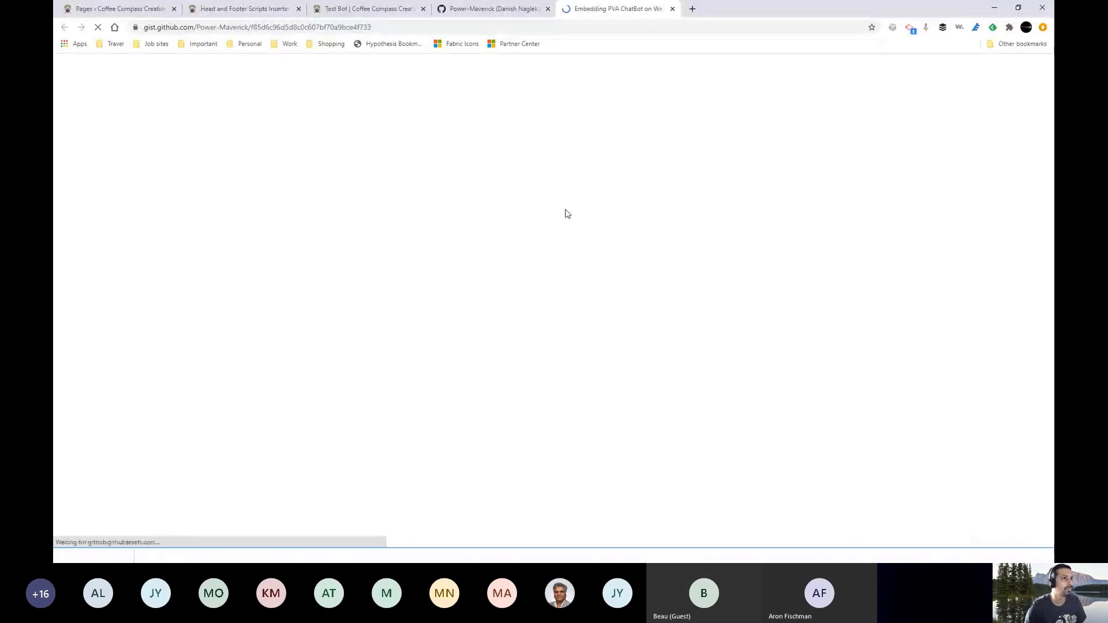
scroll(377, 229, "down", 5)
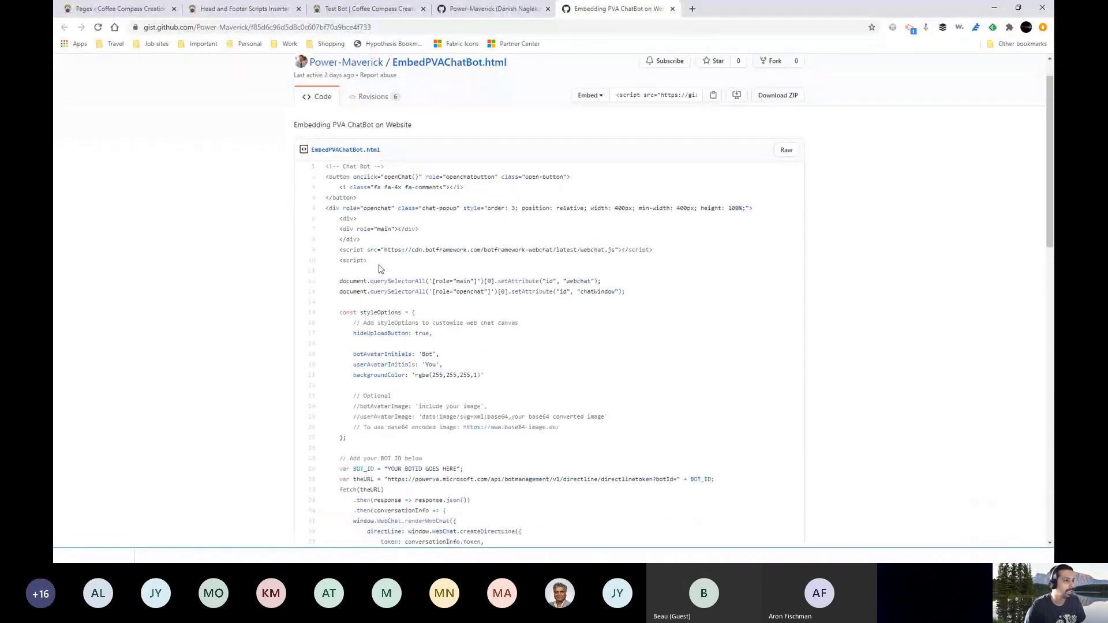
scroll(378, 264, "down", 2)
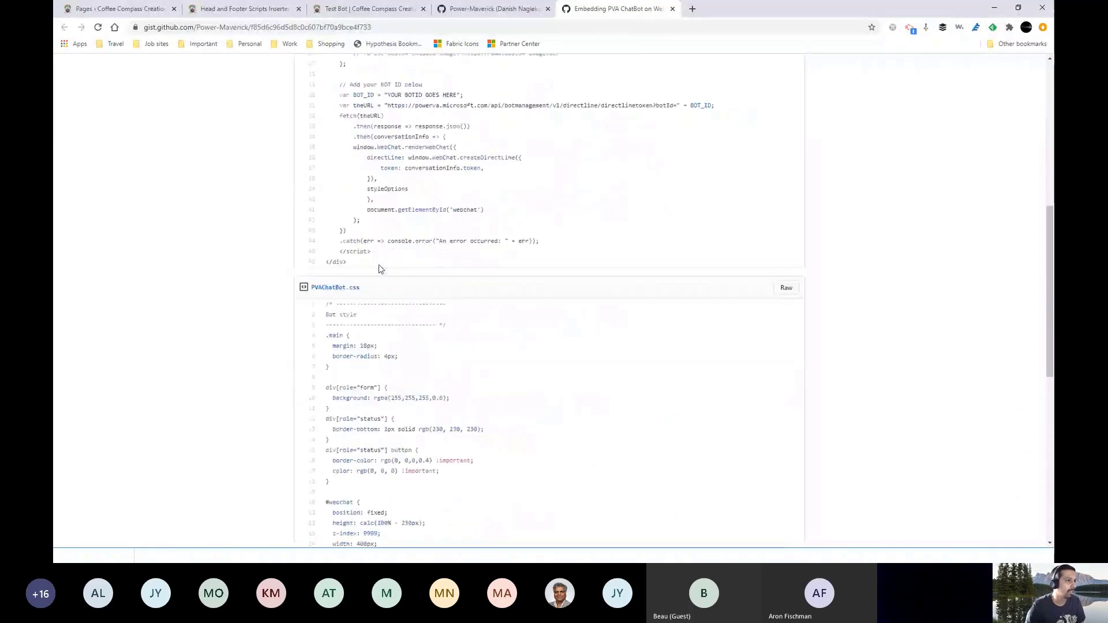
scroll(379, 265, "up", 7)
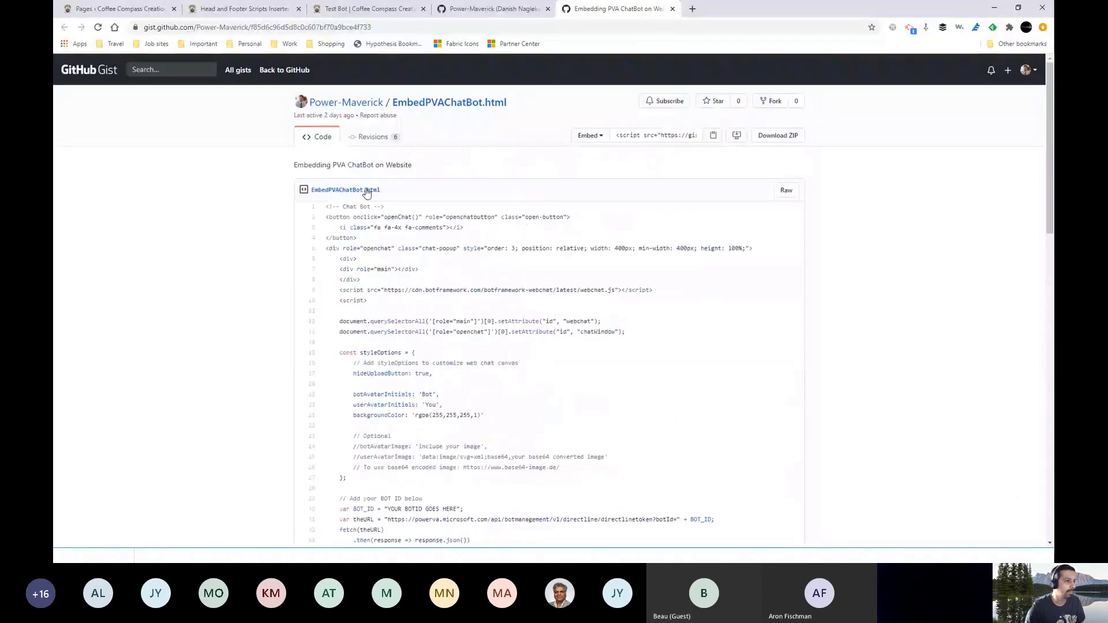
scroll(367, 192, "down", 2)
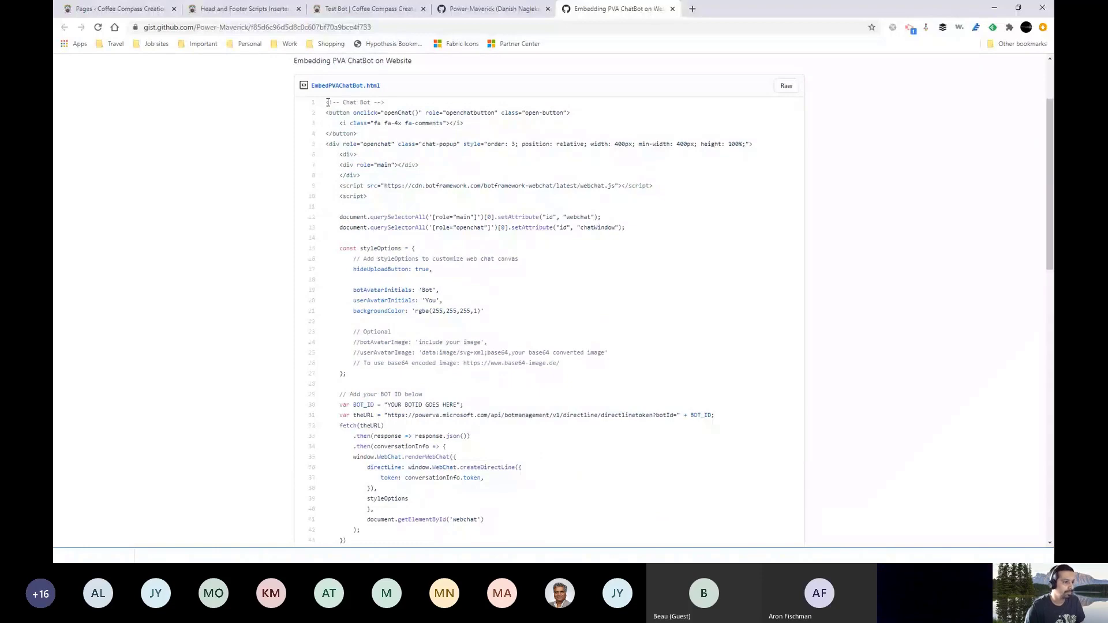
left_click_drag(328, 102, 382, 438)
key("ctrl+c")
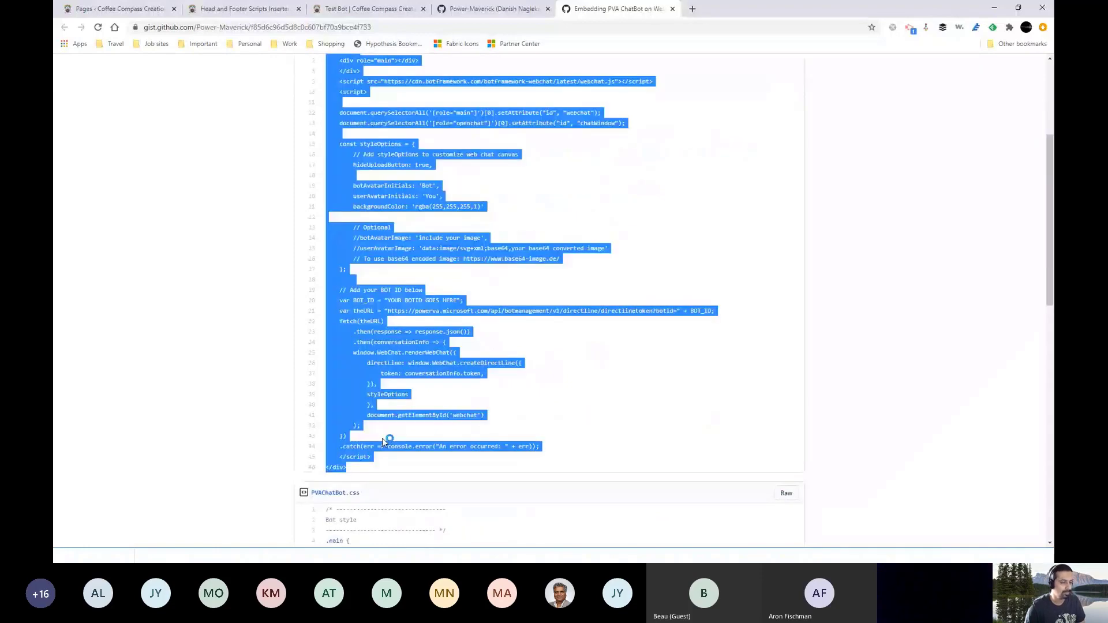
left_click(997, 8)
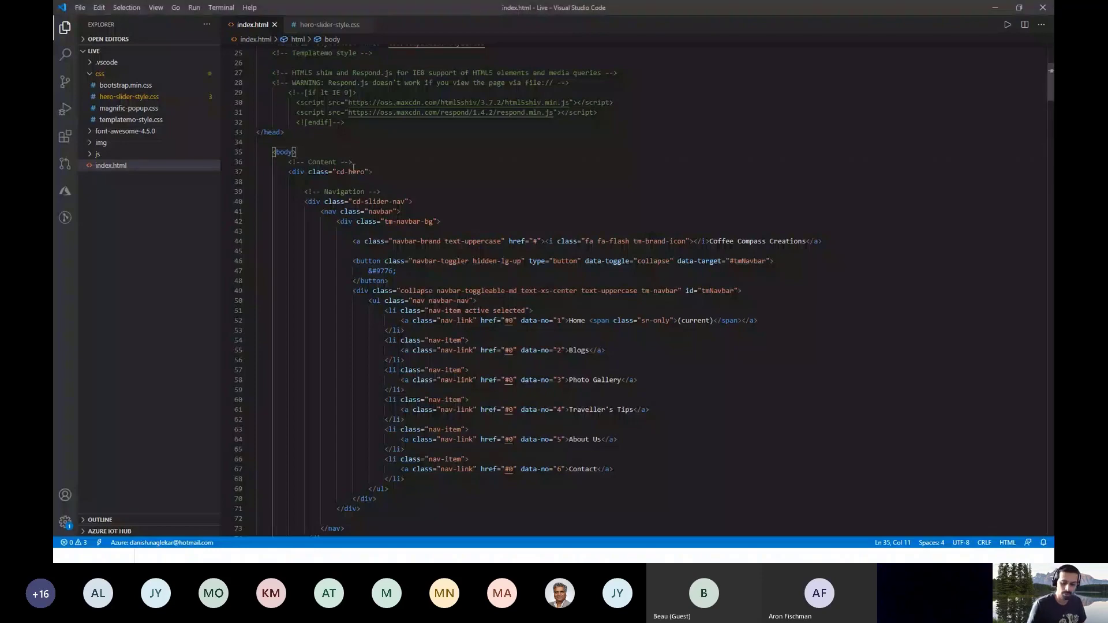
- Paste the chat bot code after <body> in index.html, indent it two levels, and switch to Travel World
key("Return")
key("Return")
key("Up")
key("ctrl+v")
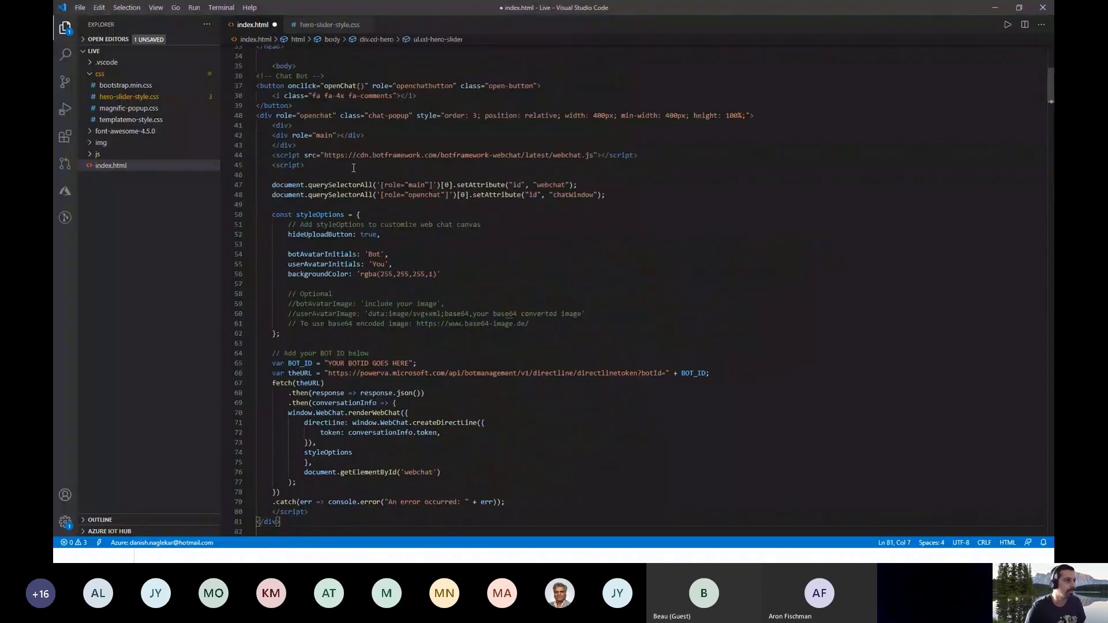
left_click(257, 76, "shift")
key("Tab")
key("Tab")
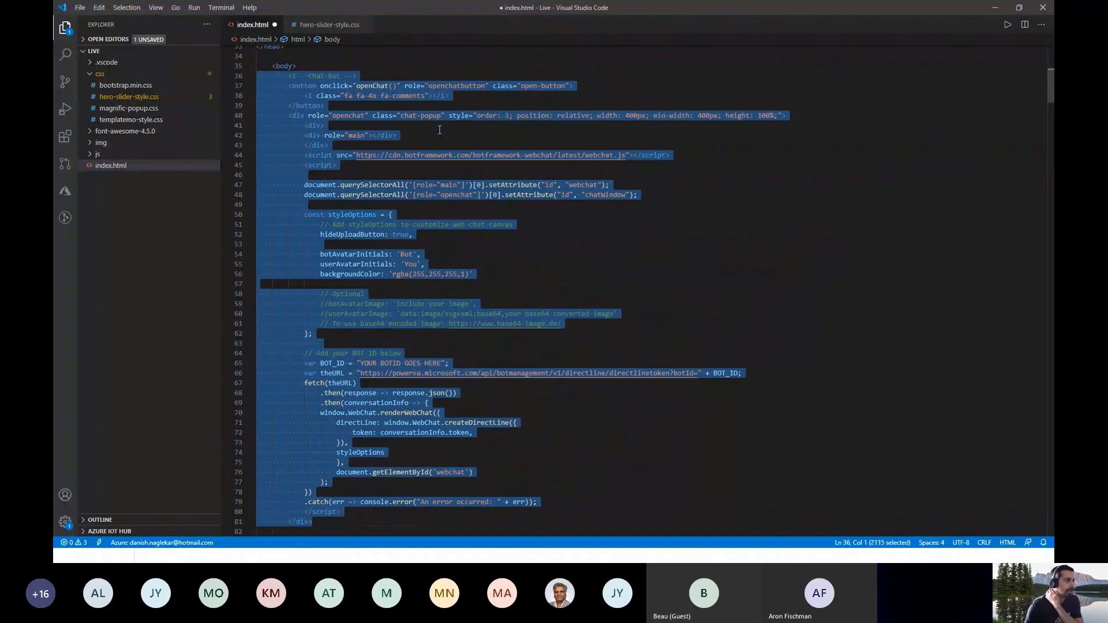
left_click(440, 126)
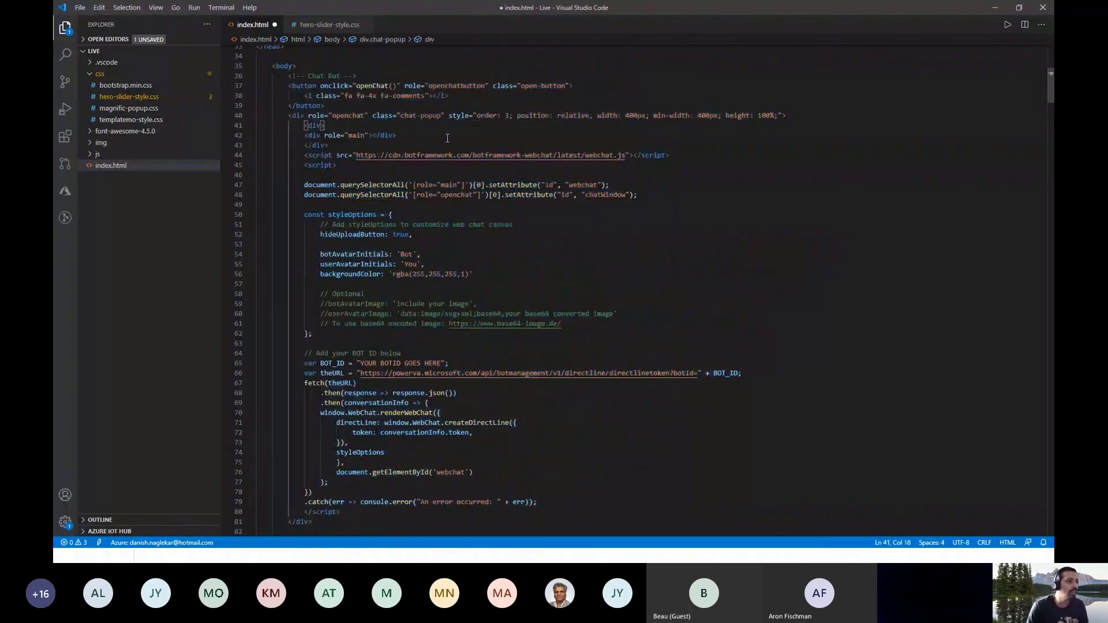
key("alt+Tab")
key("alt+Tab")
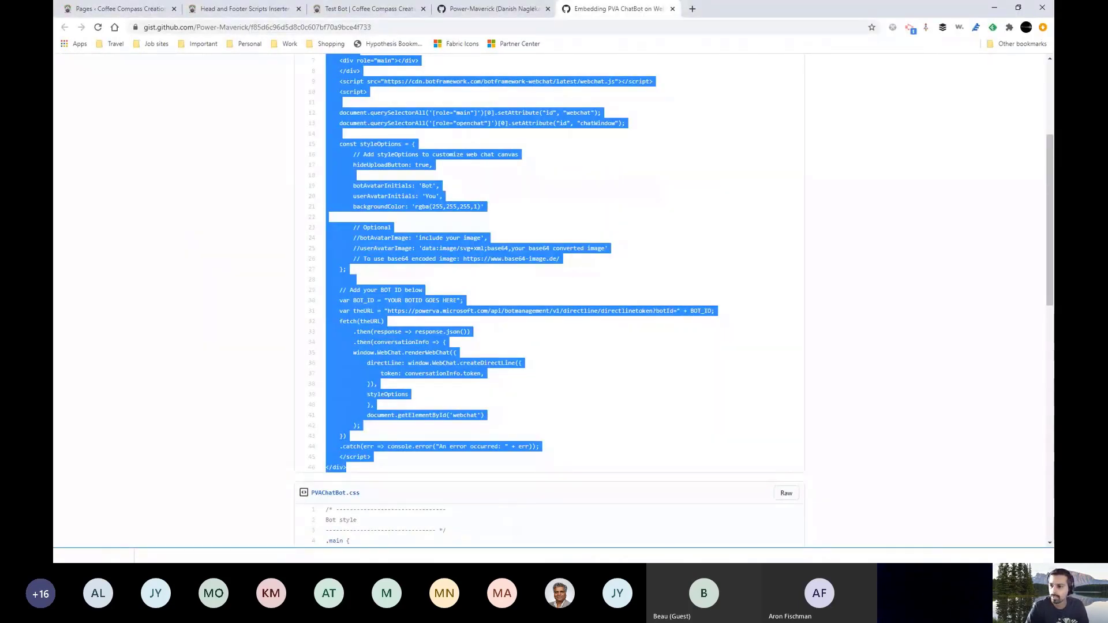
key("alt+Tab")
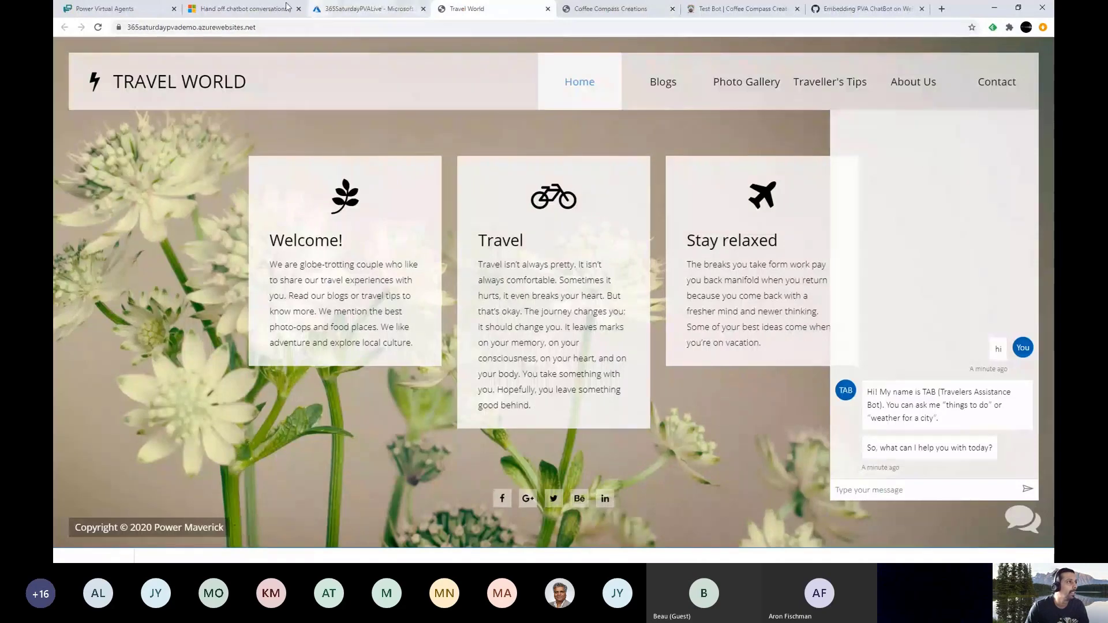
- Copy the bot ID from the PVA embed code and paste it over 'YOUR BOTID GOES HERE' in index.html
key("ctrl+1")
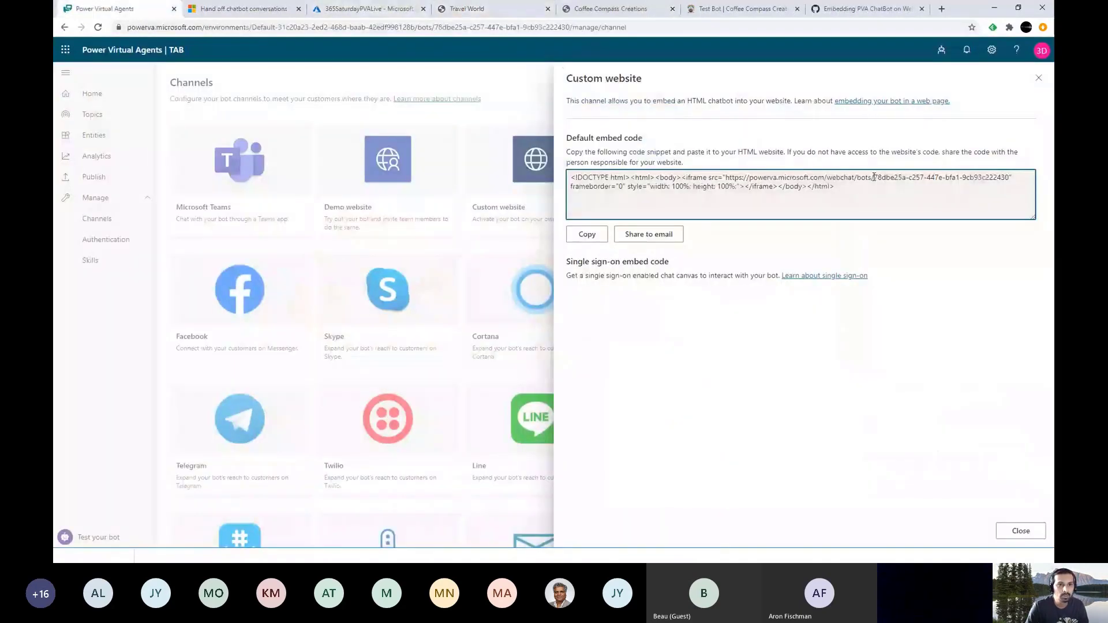
left_click_drag(874, 178, 1010, 179)
key("ctrl+c")
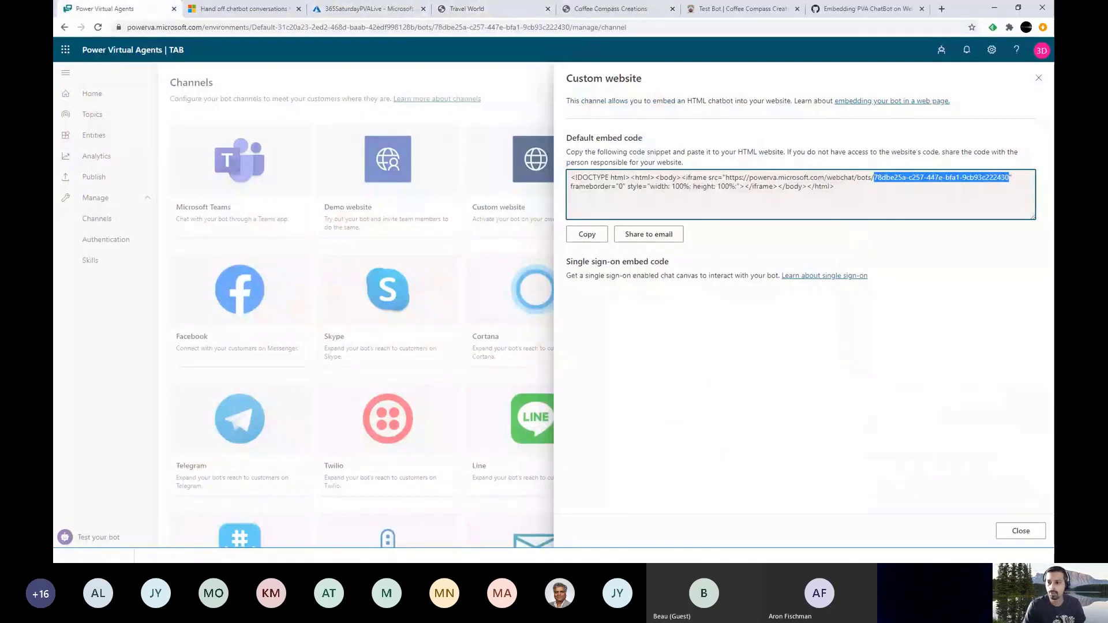
key("alt+Tab")
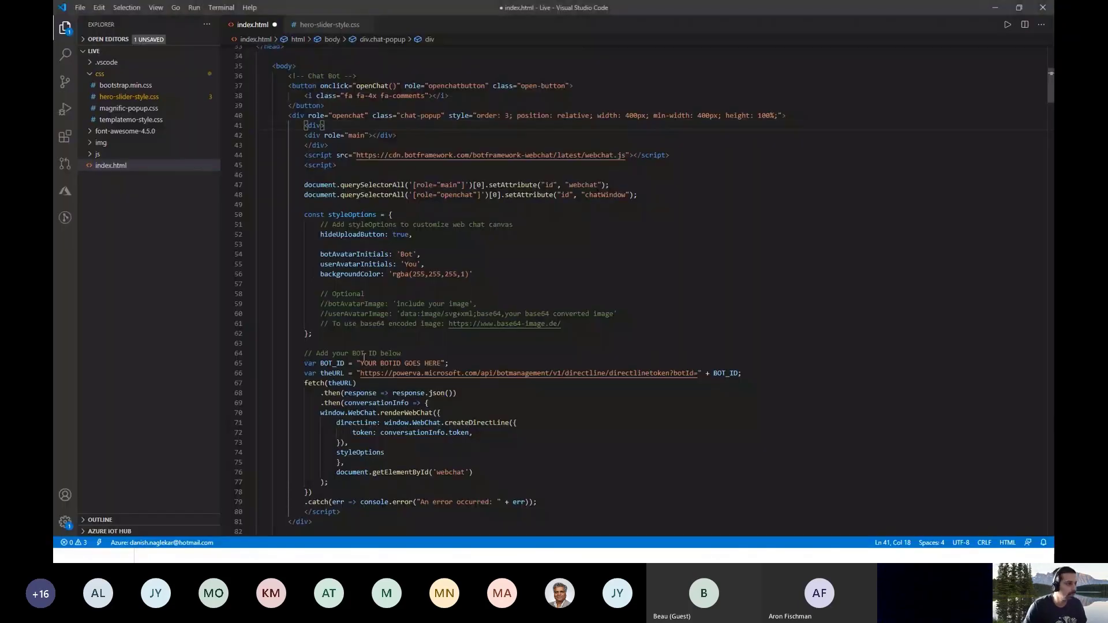
left_click_drag(361, 363, 442, 363)
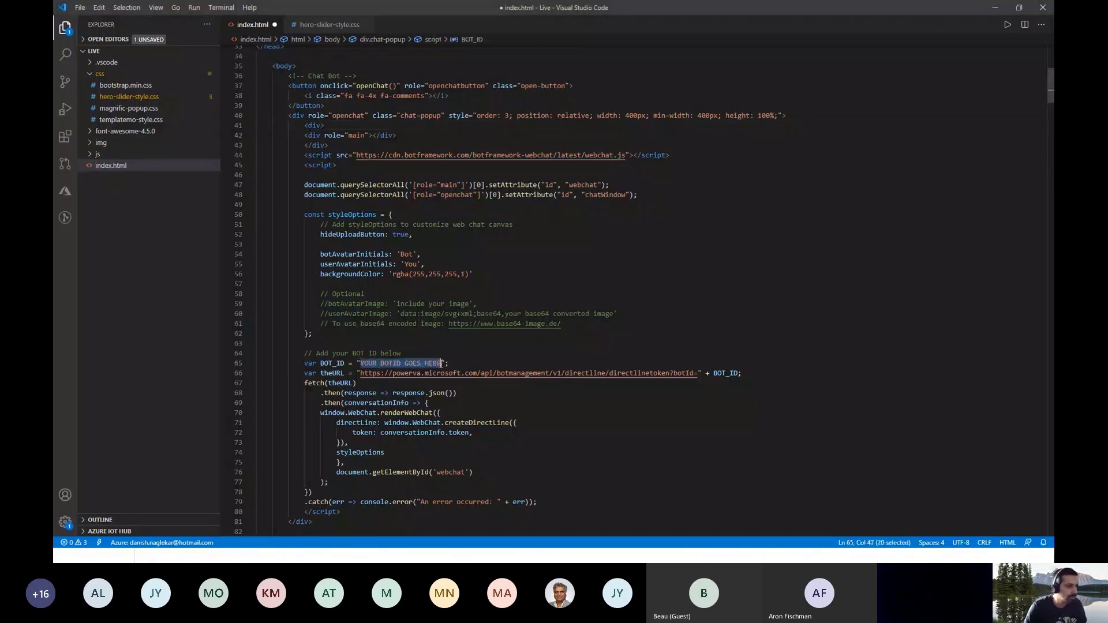
key("ctrl+v")
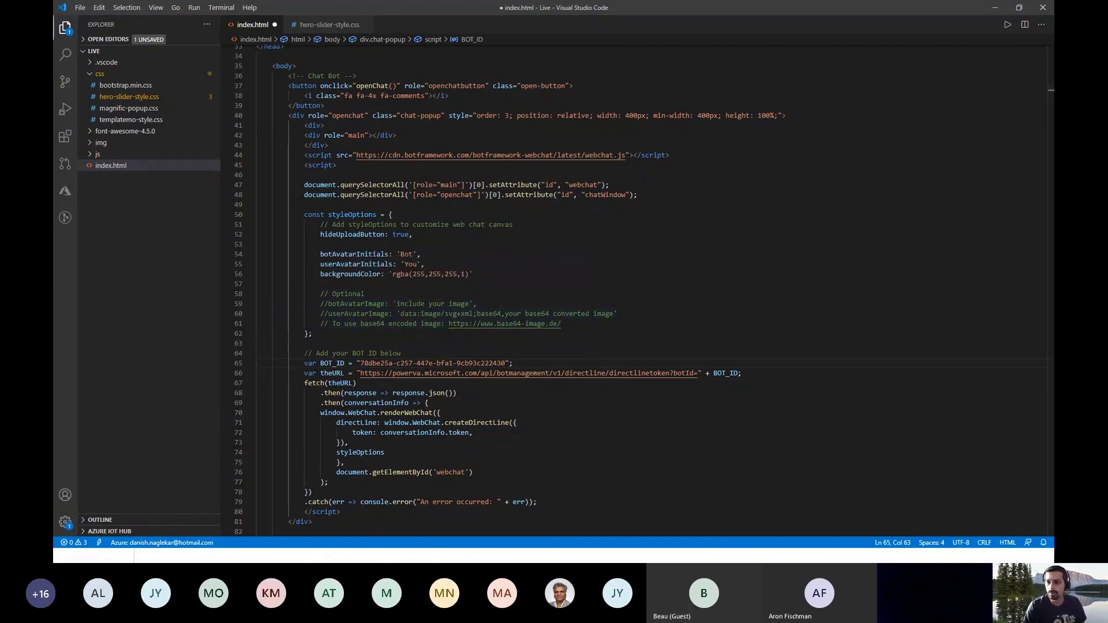
key("alt+Tab")
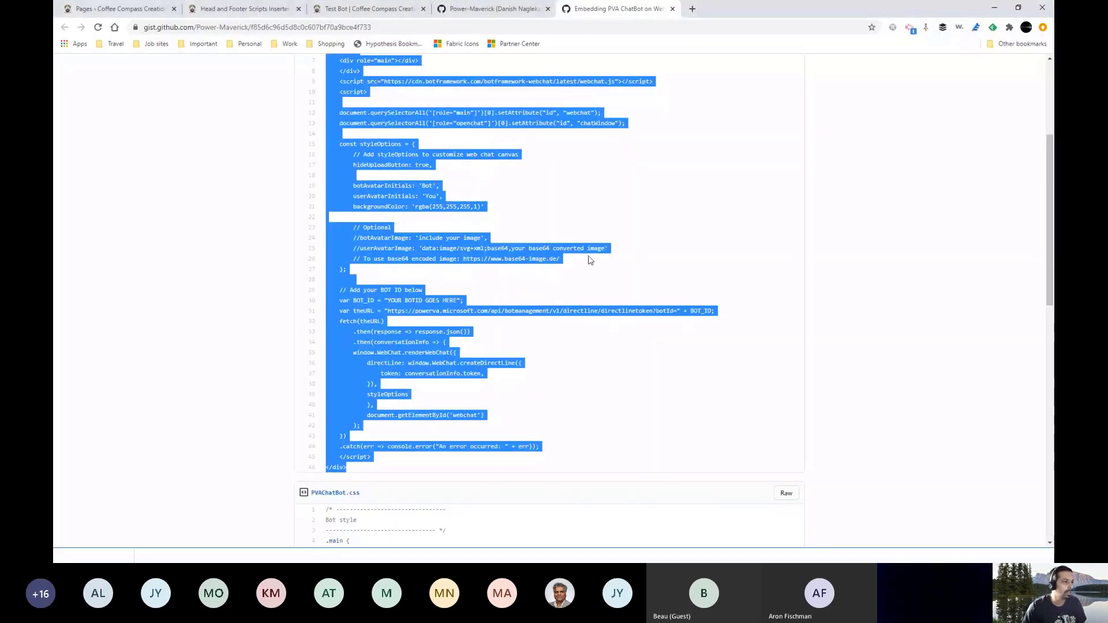
- Select and copy all of the PVAChatBot.css code in the gist, then return to index.html
scroll(586, 255, "down", 6)
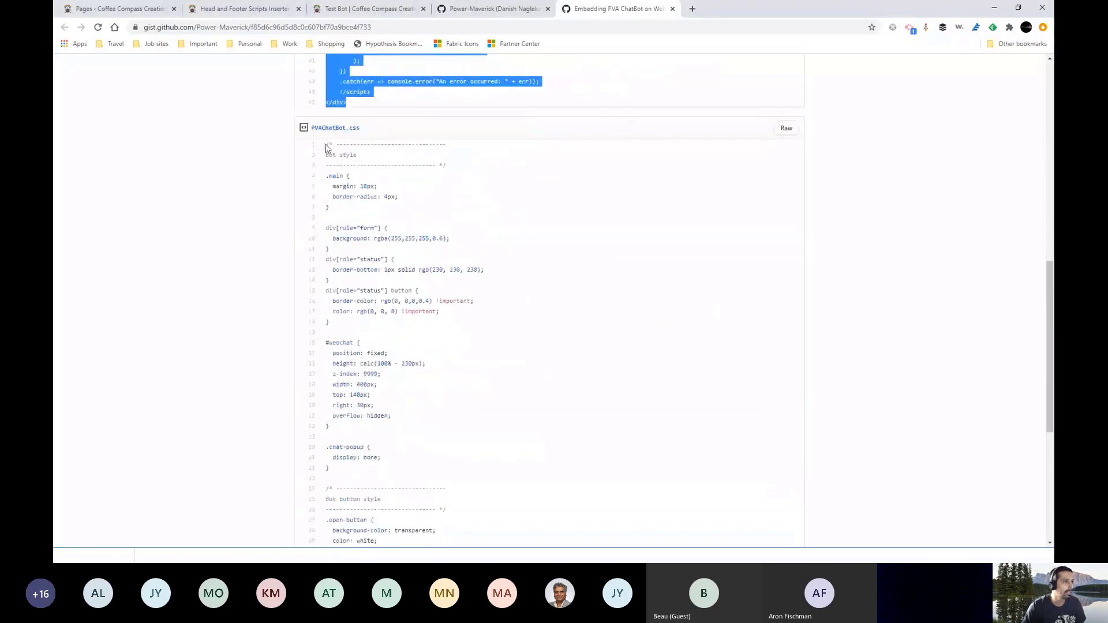
left_click_drag(322, 146, 417, 446)
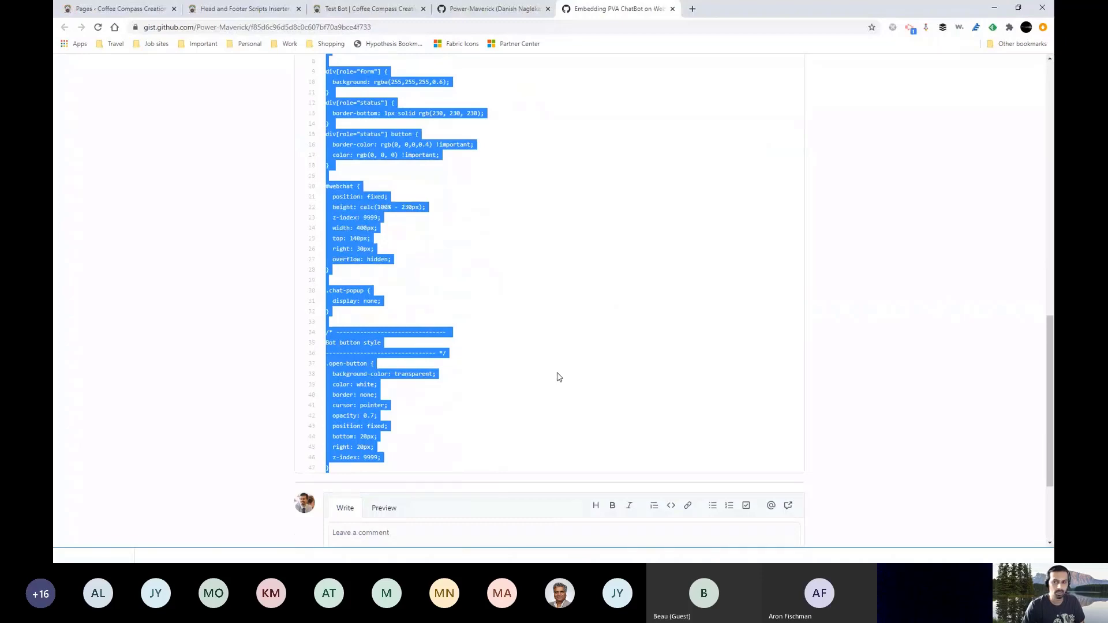
key("alt+Tab")
left_click(994, 8)
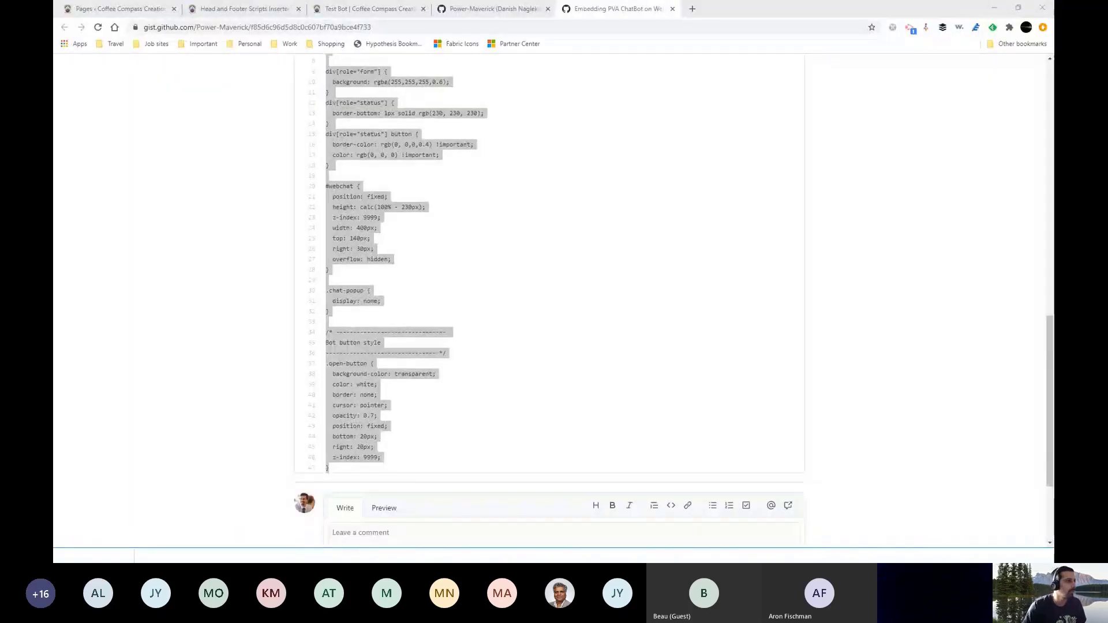
key("alt+Tab")
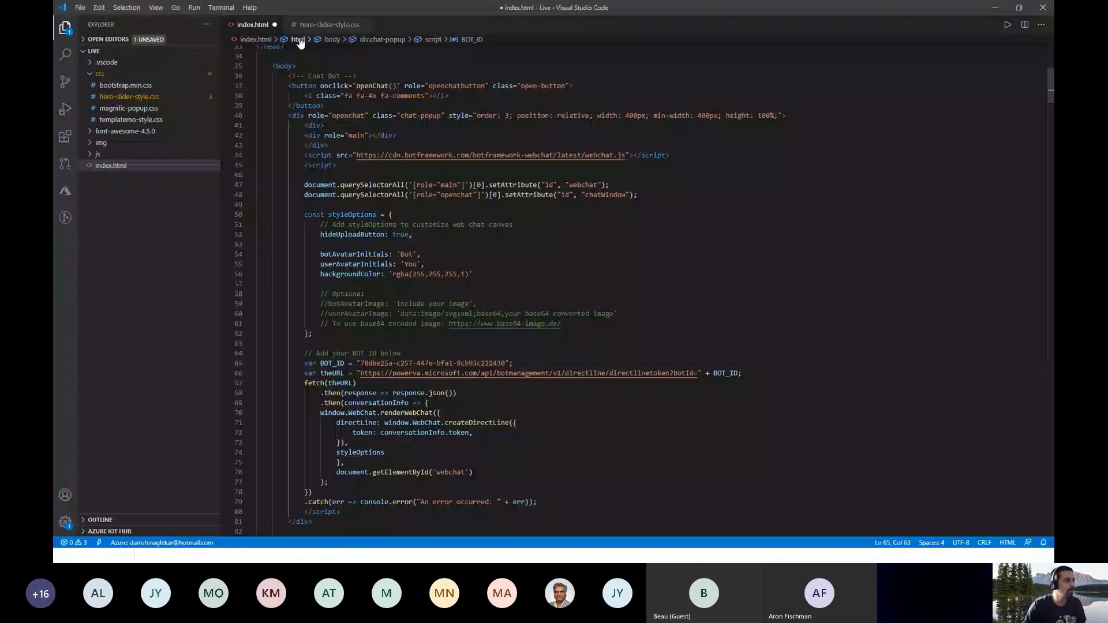
- Delete the .main rule from hero-slider-style.css
left_click(329, 24)
scroll(362, 80, "up", 10)
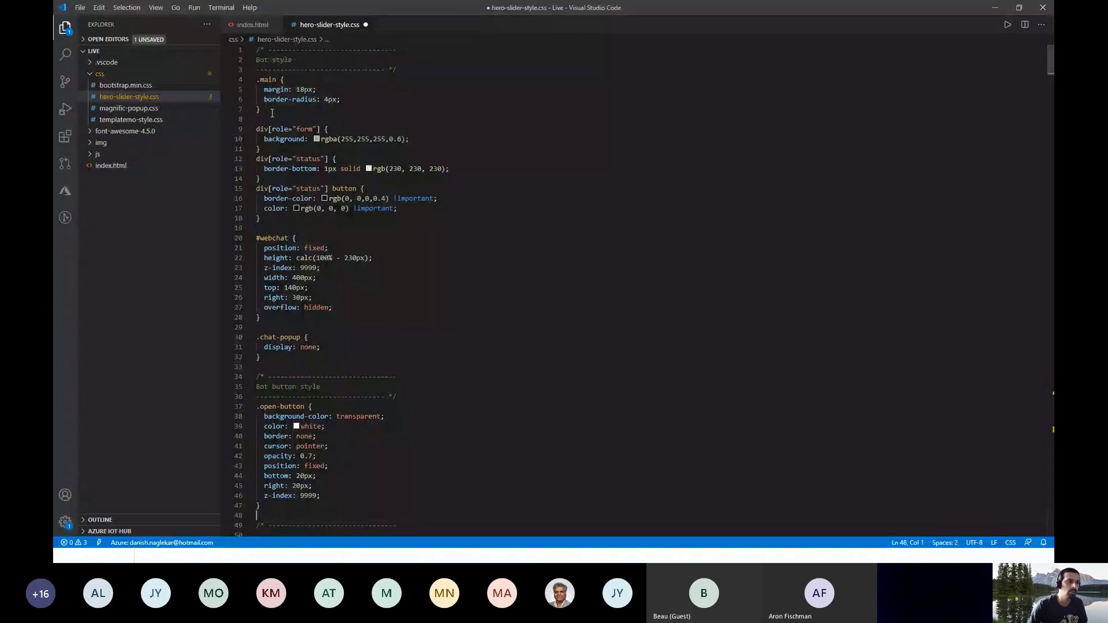
left_click_drag(272, 113, 251, 84)
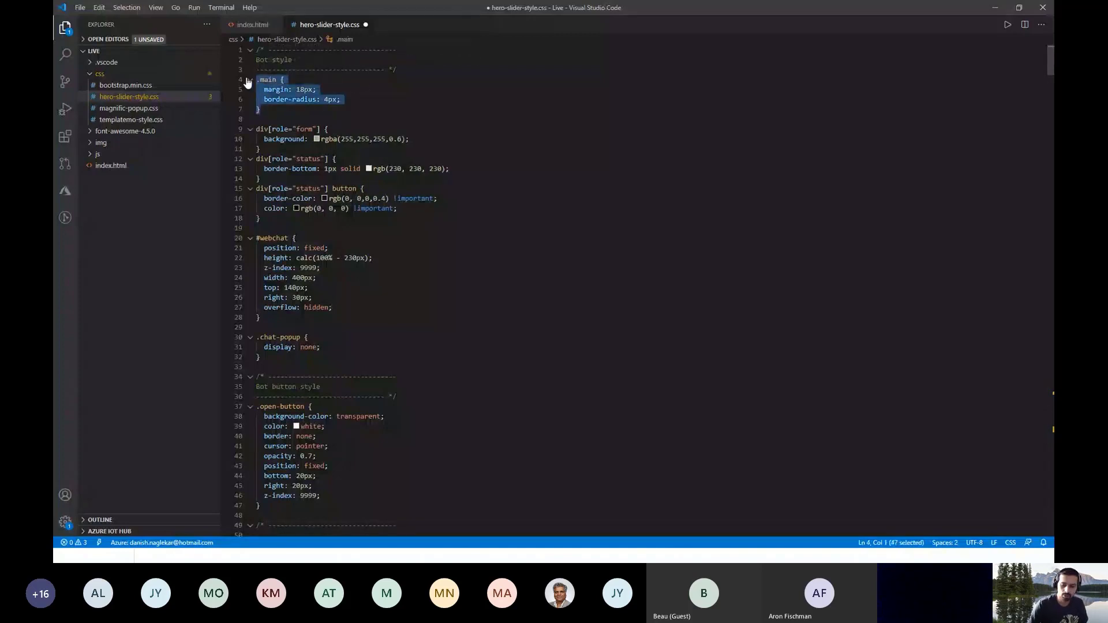
key("Delete")
key("Delete")
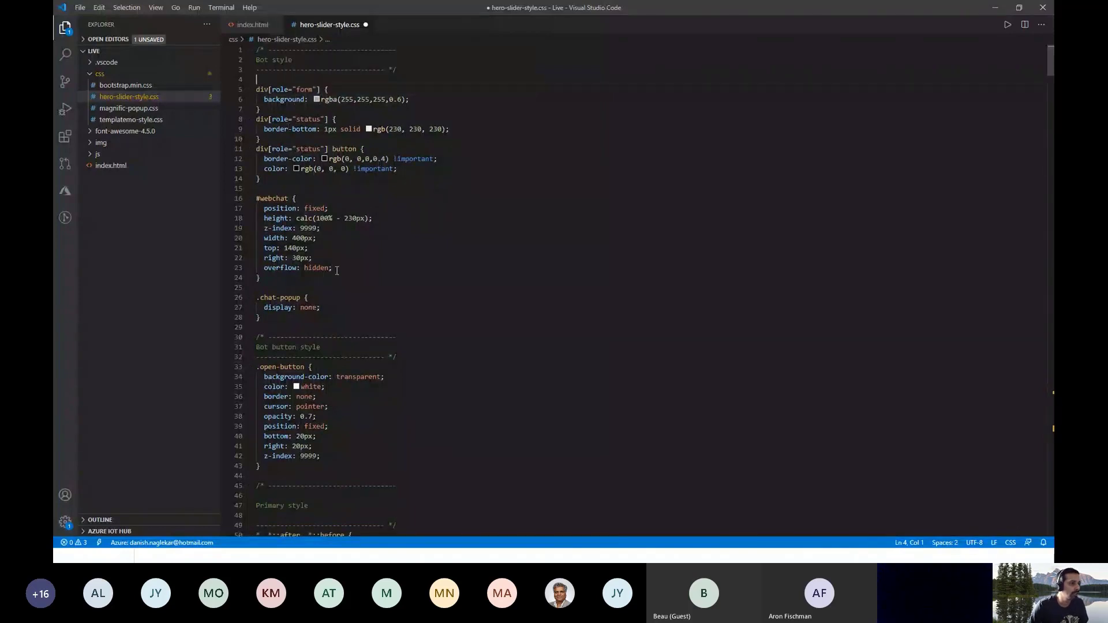
- Adjust the #webchat and .chat-popup rules so .chat-popup has display: none, and save
left_click_drag(337, 271, 231, 209)
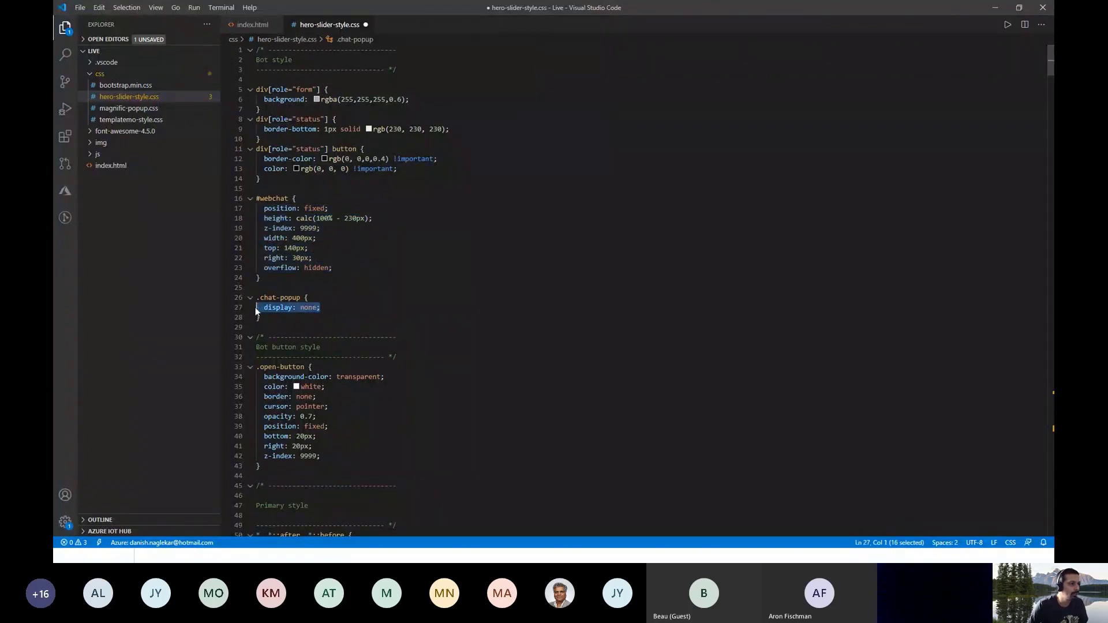
key("End")
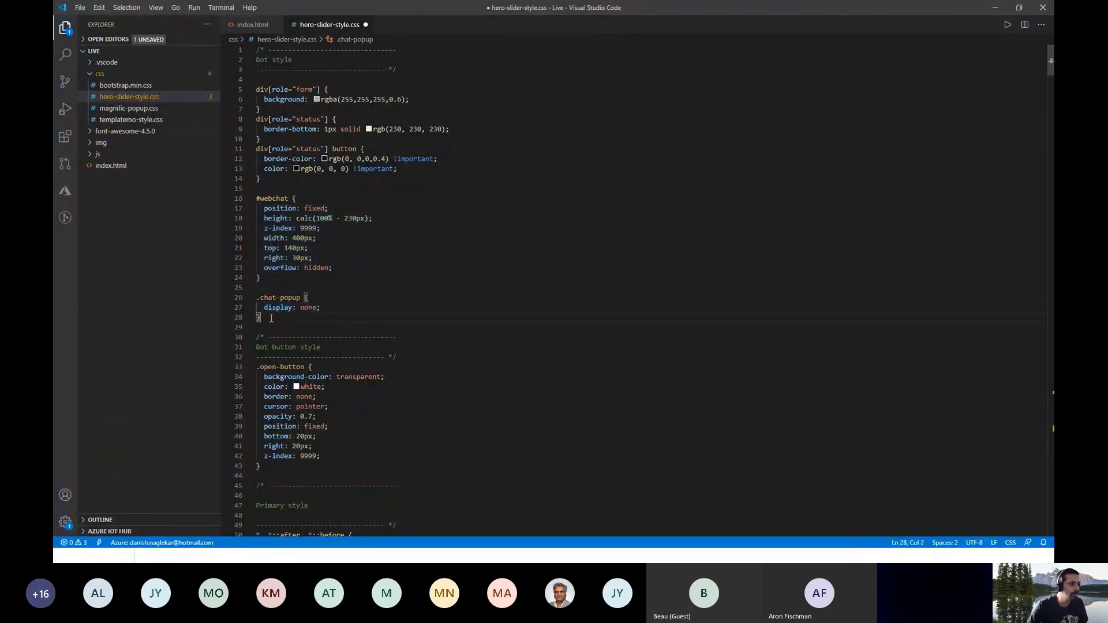
left_click_drag(273, 318, 256, 298)
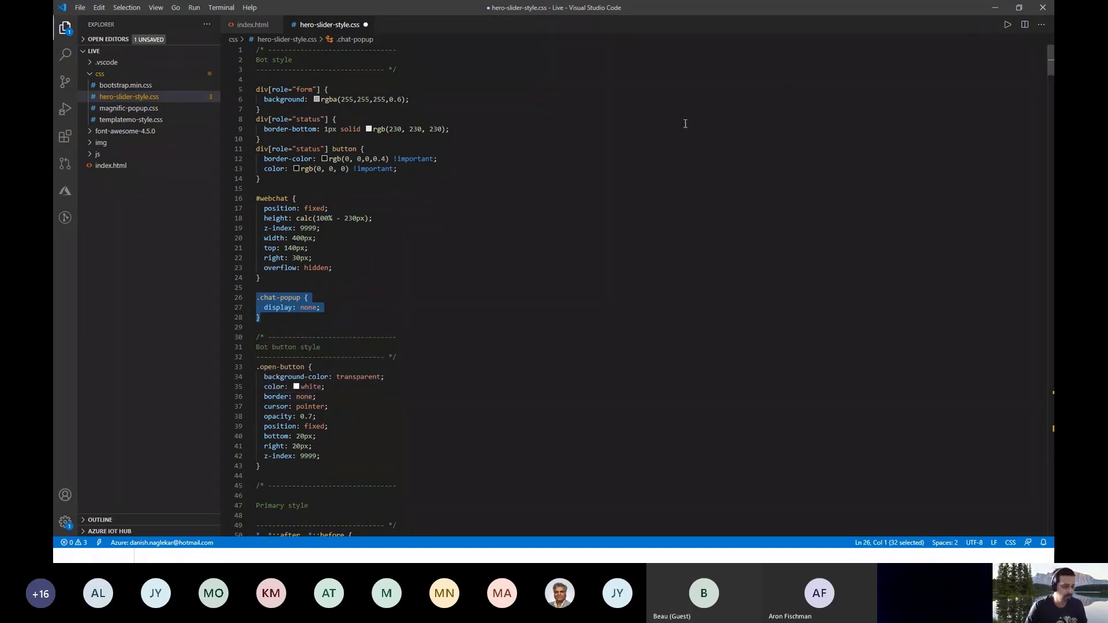
key("ctrl+s")
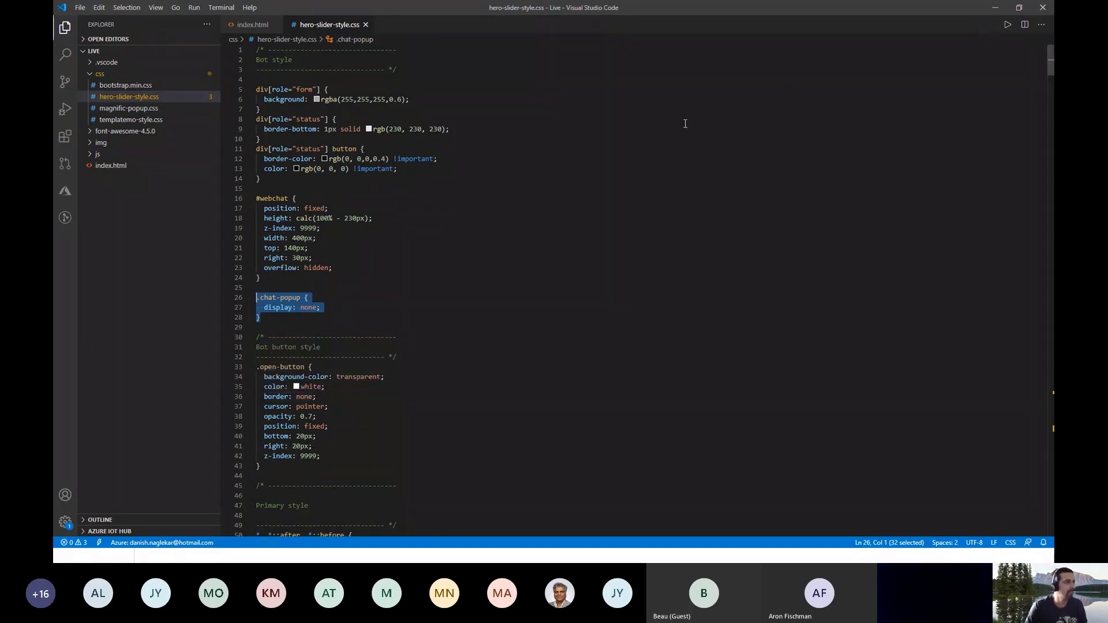
- Start the 'Launch index.html (Live)' debug session from the Run and Debug view
left_click(64, 109)
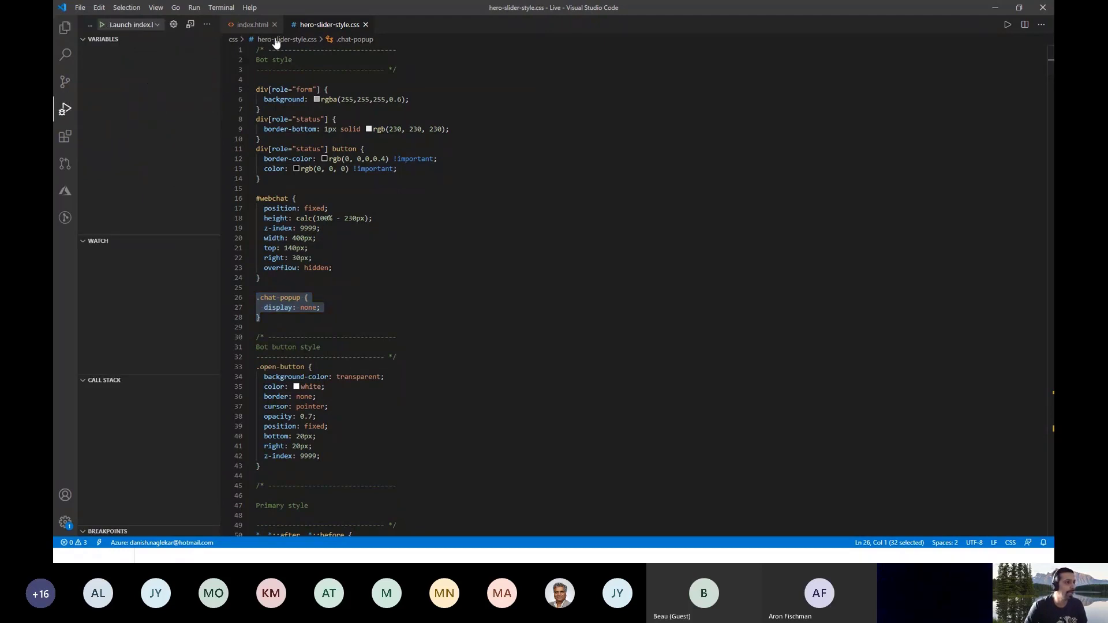
left_click(101, 25)
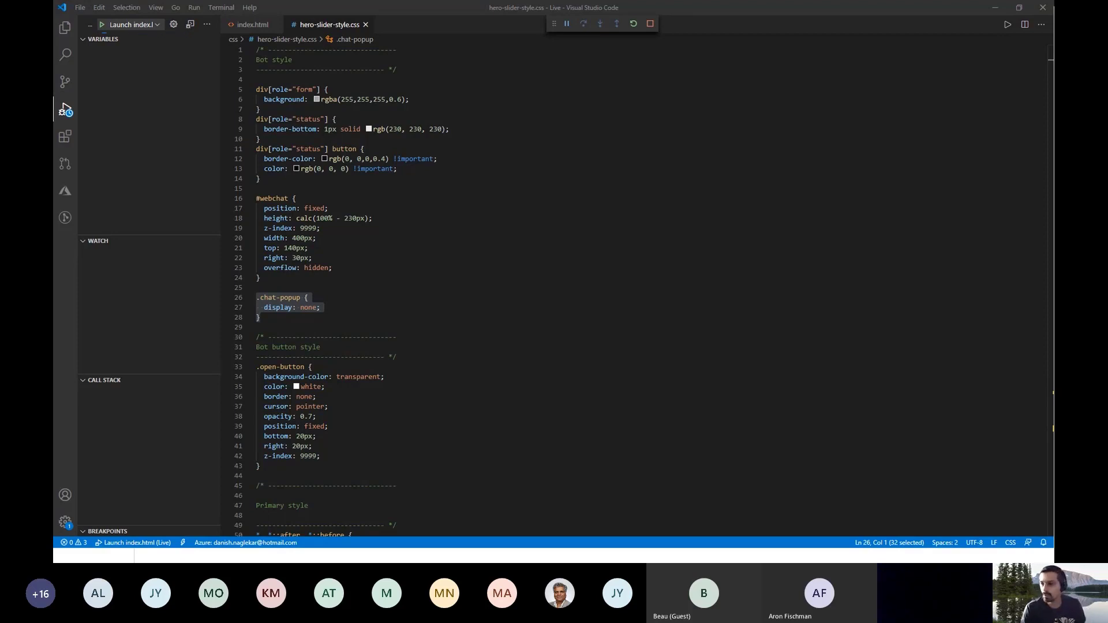
key("alt+Tab")
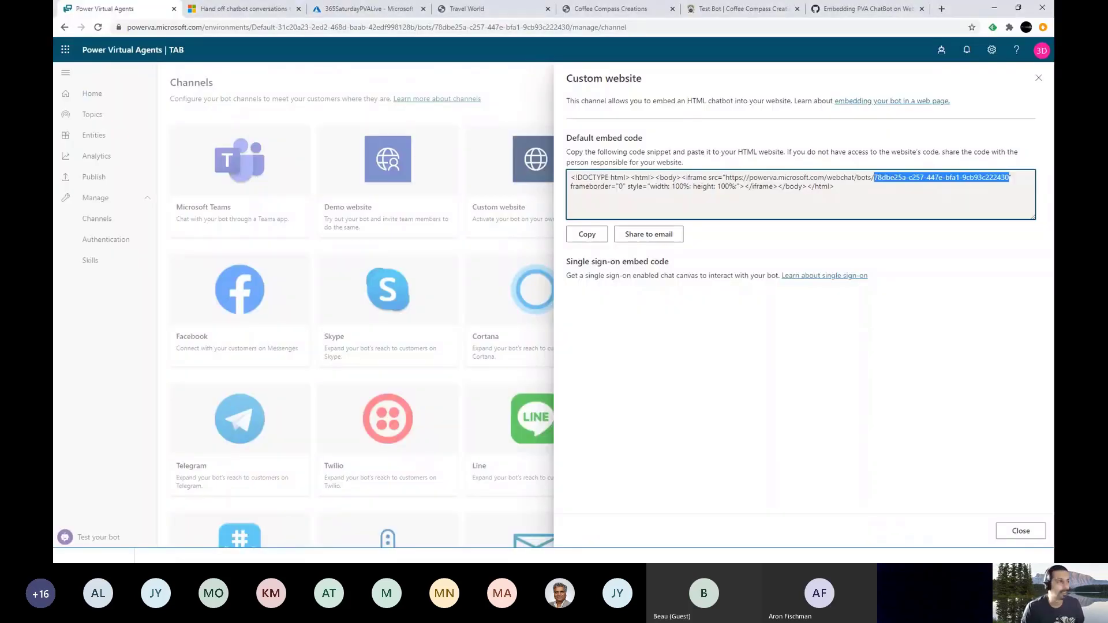
- Close the embed code panel, go to Topics and send 'demo' to the test bot
left_click(1042, 78)
left_click(106, 137)
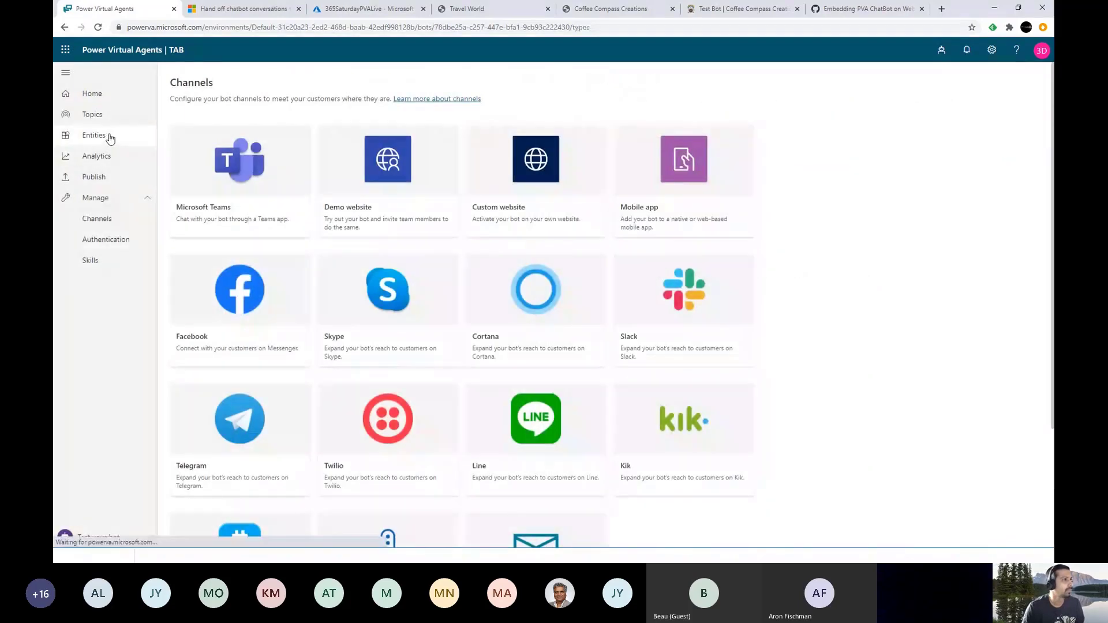
left_click(95, 115)
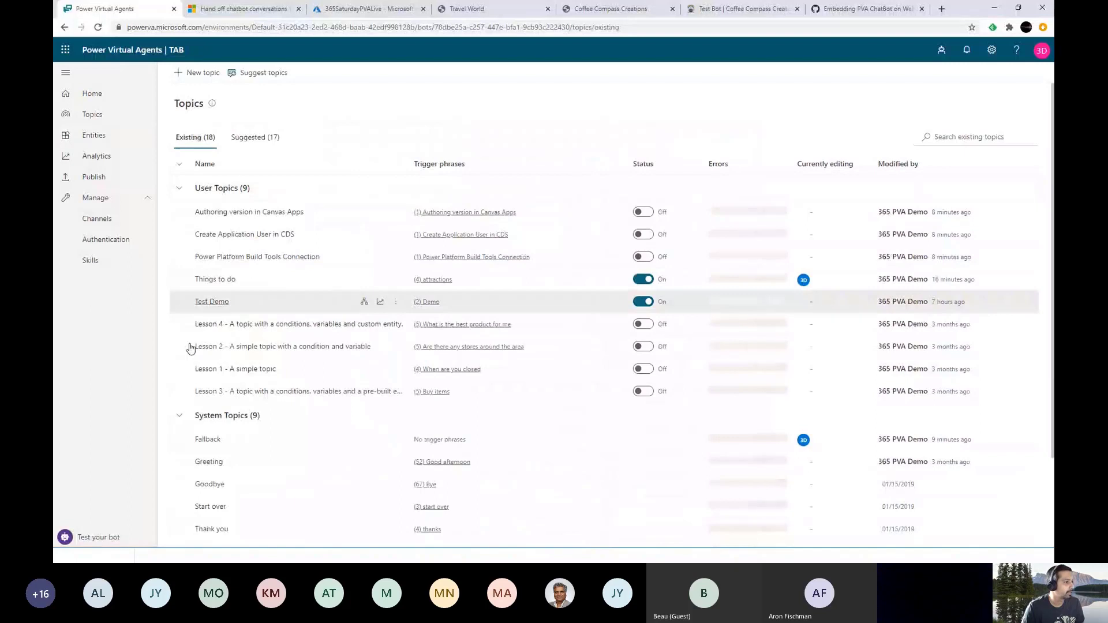
left_click(107, 537)
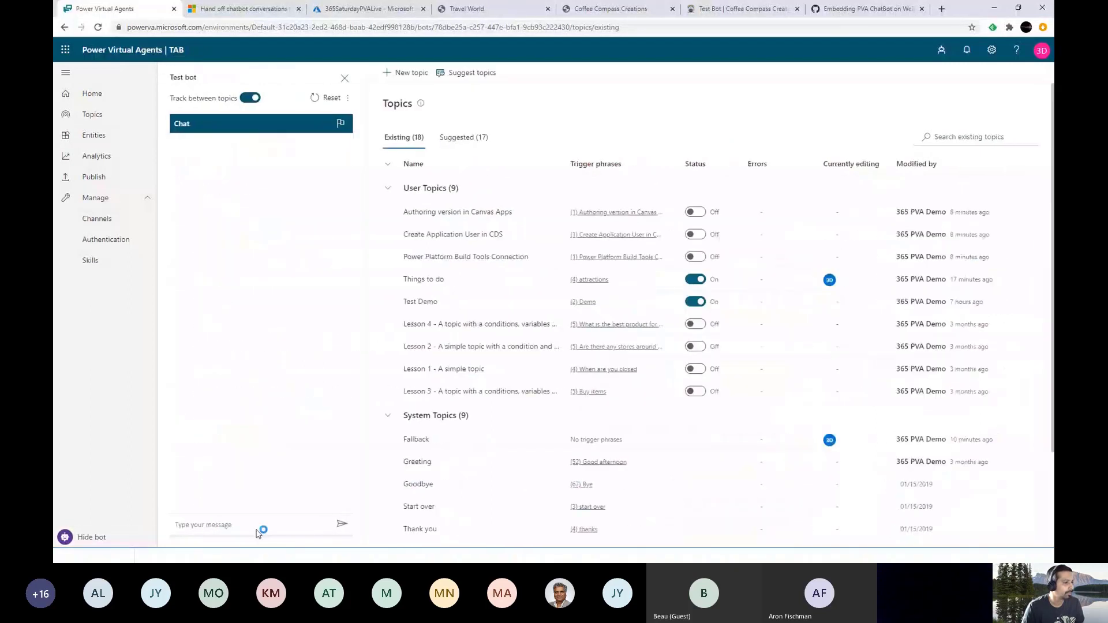
type("demo")
key("Return")
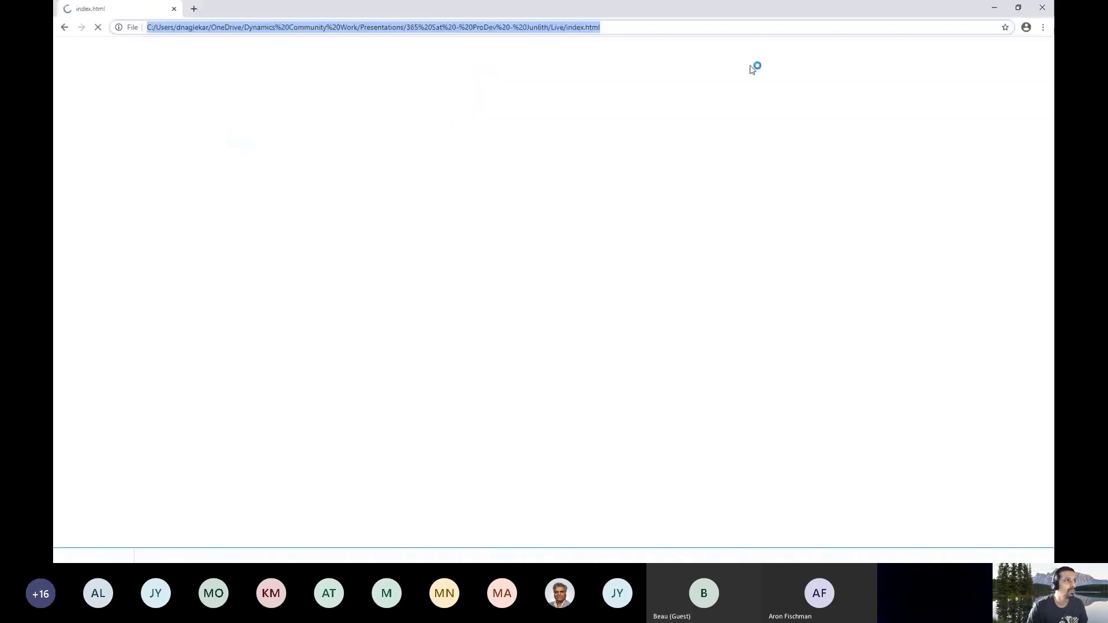
left_click(1005, 12)
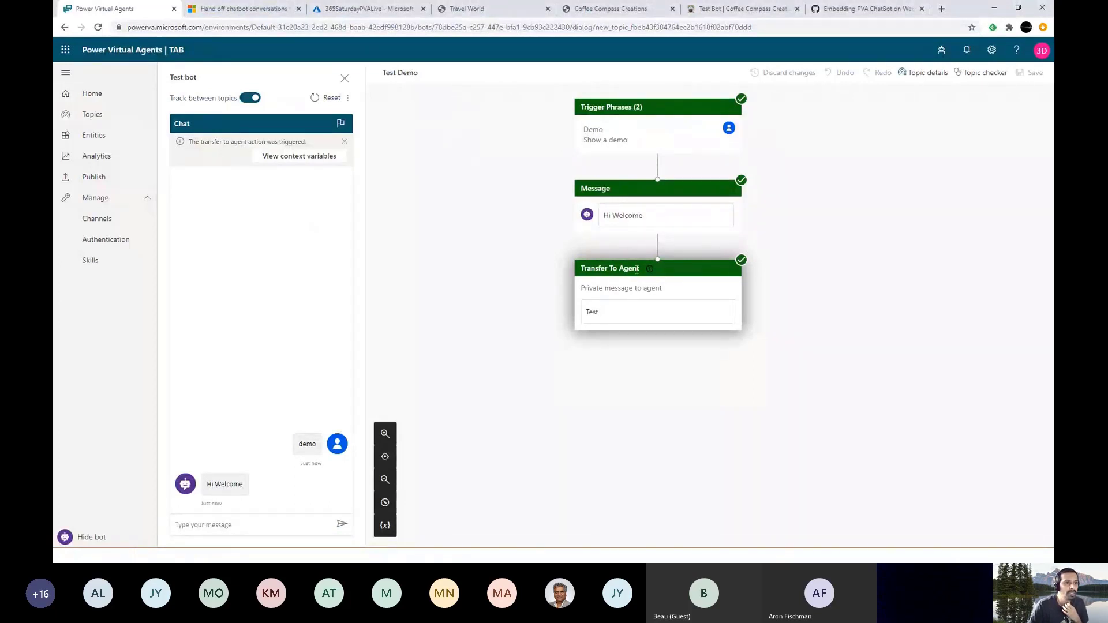
mouse_move(641, 275)
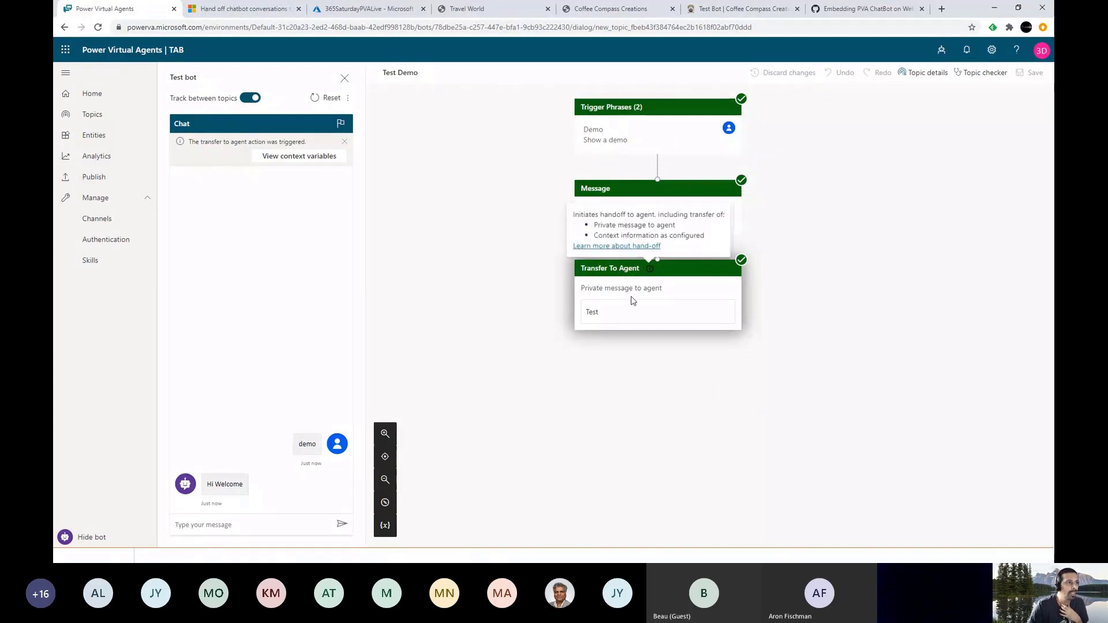
left_click(304, 156)
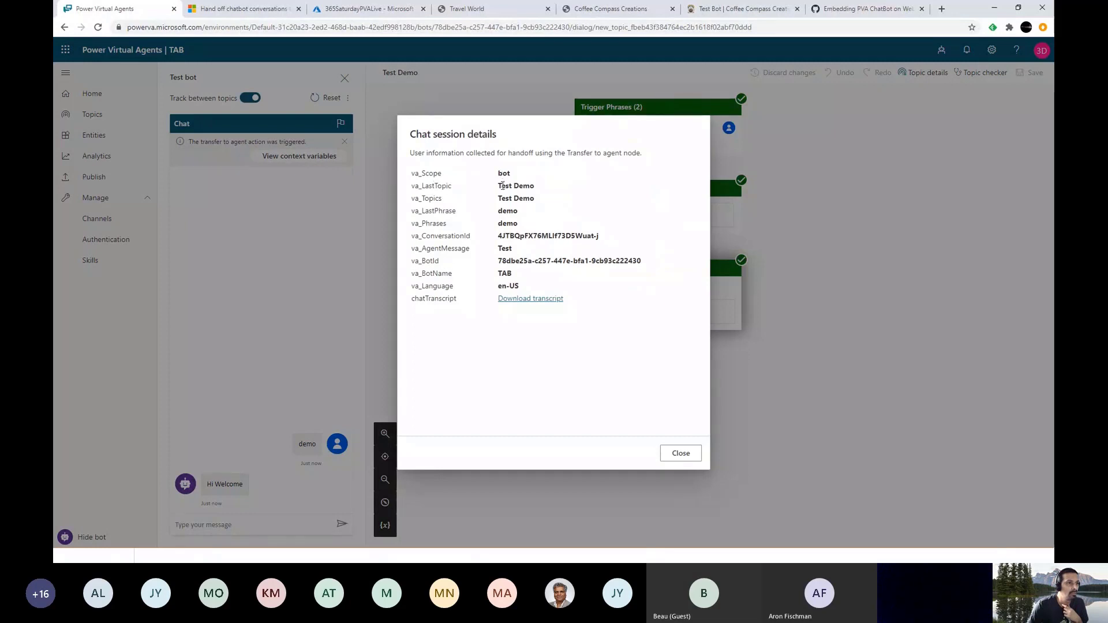
left_click_drag(501, 186, 606, 241)
left_click(500, 211)
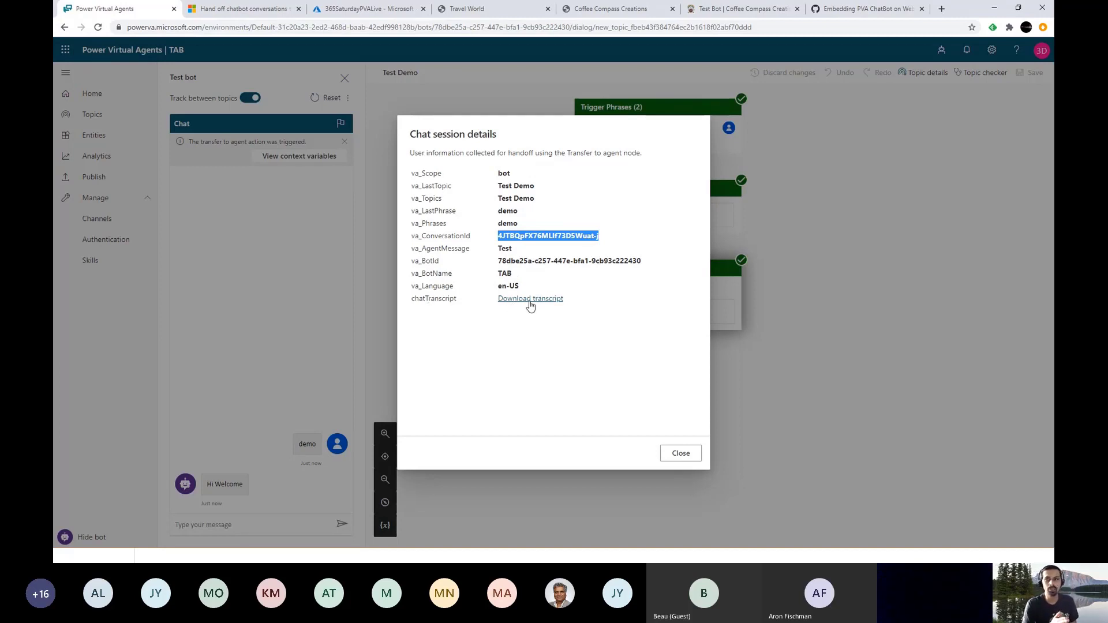
left_click(249, 10)
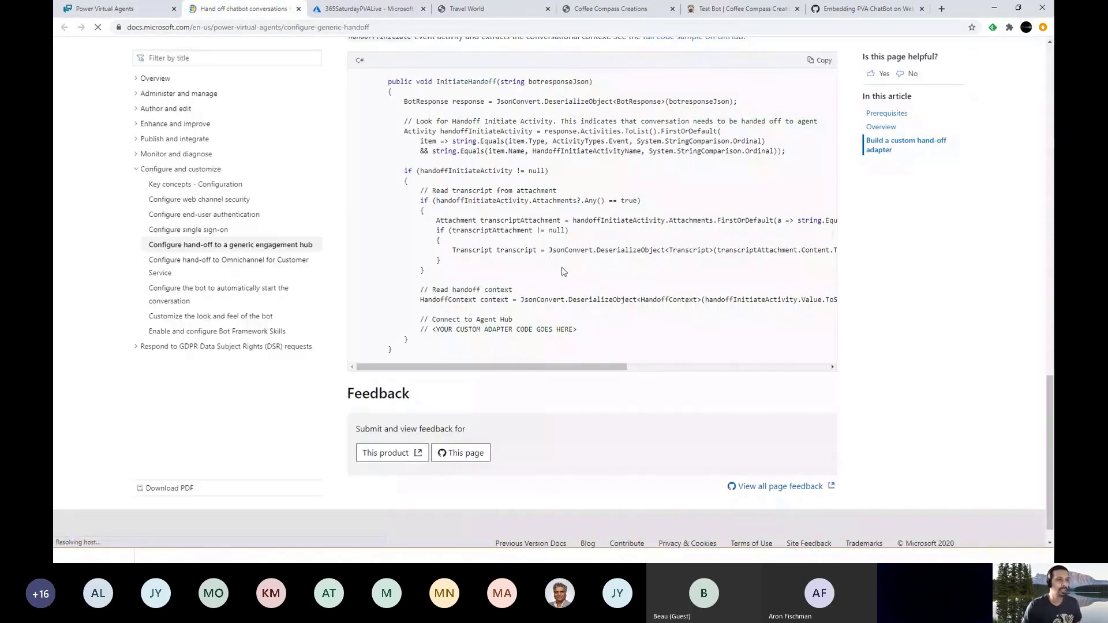
scroll(563, 271, "down", 1)
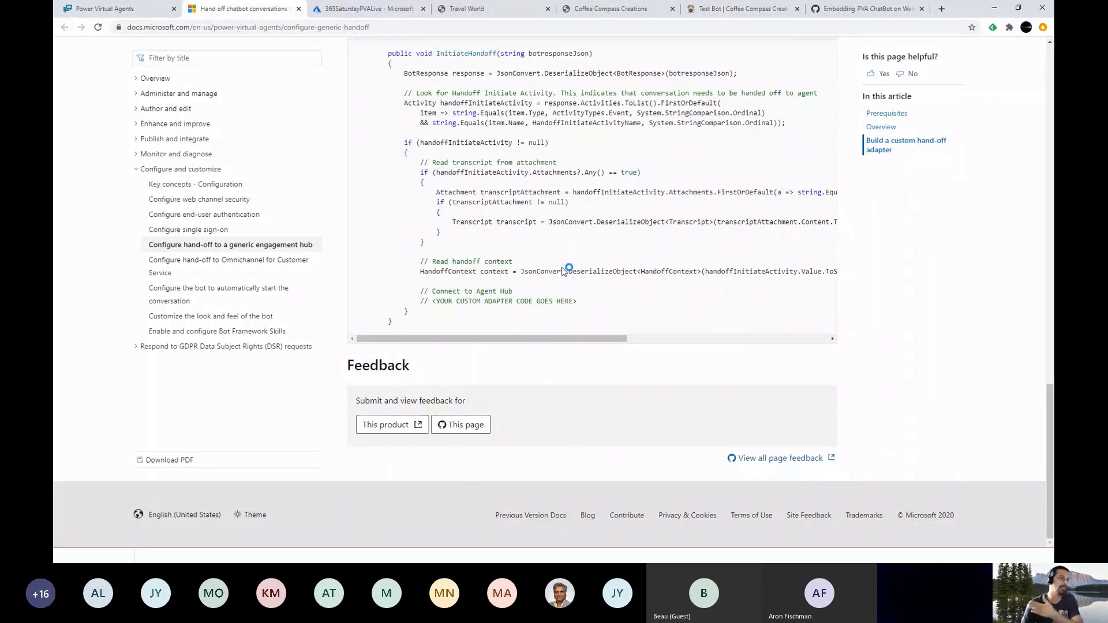
left_click(136, 14)
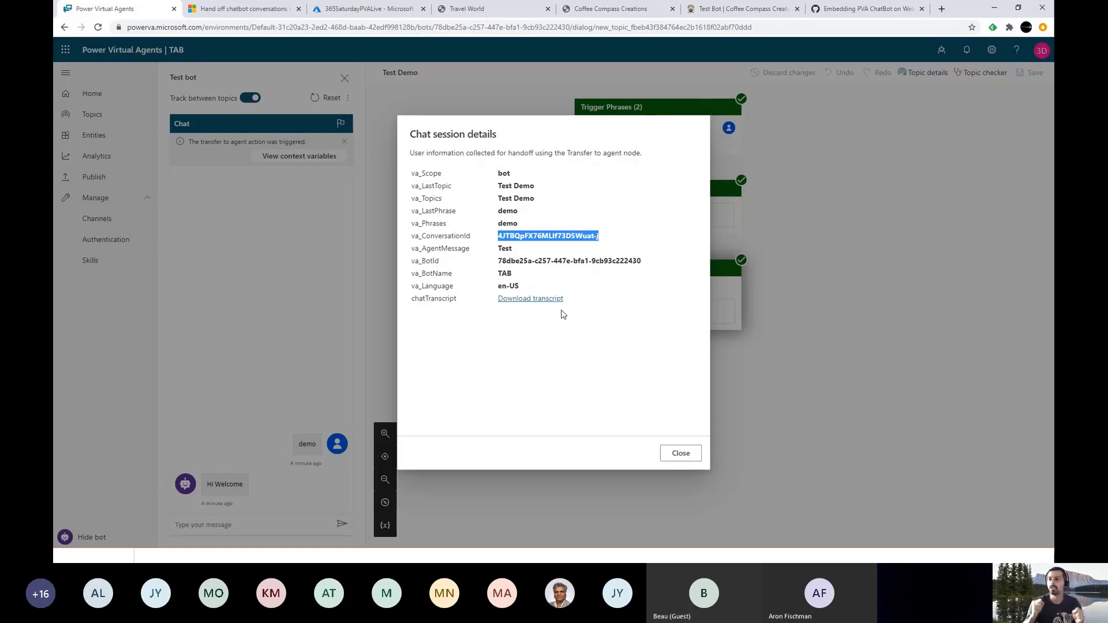
left_click(684, 456)
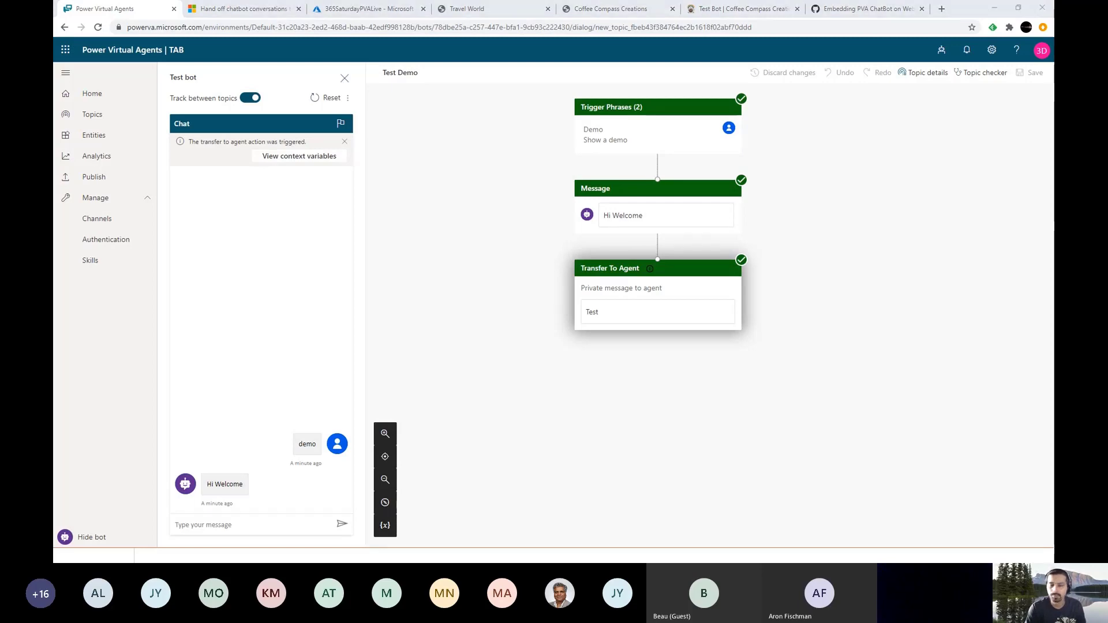
- Send 'hi' through the chat bubble on the local Coffee Compass Creations page
key("alt+Tab")
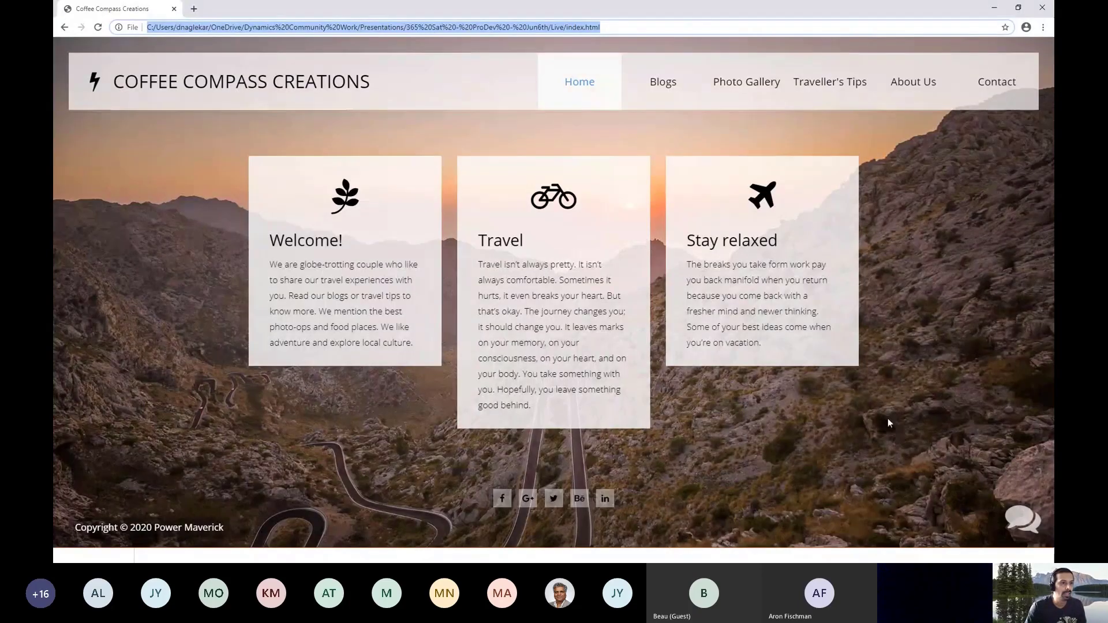
left_click(167, 169)
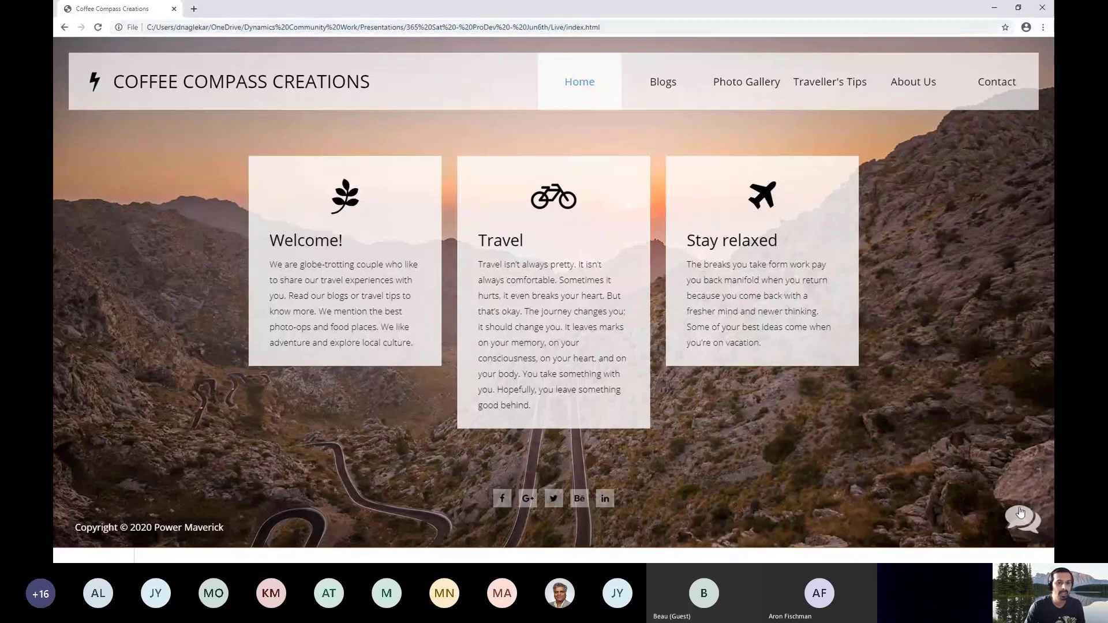
left_click(1024, 524)
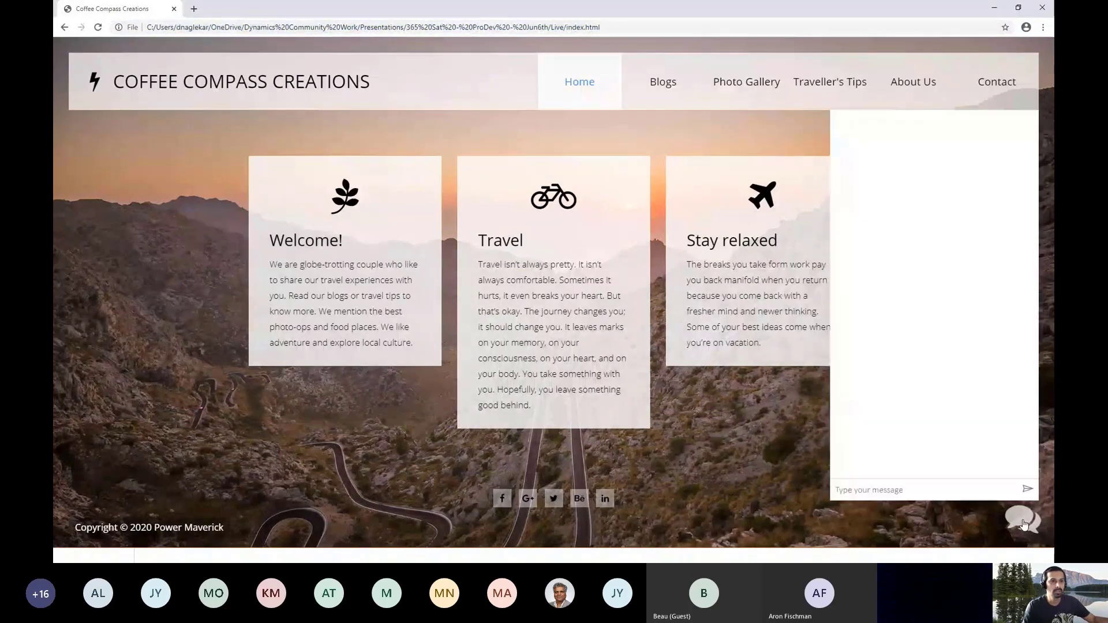
left_click(944, 489)
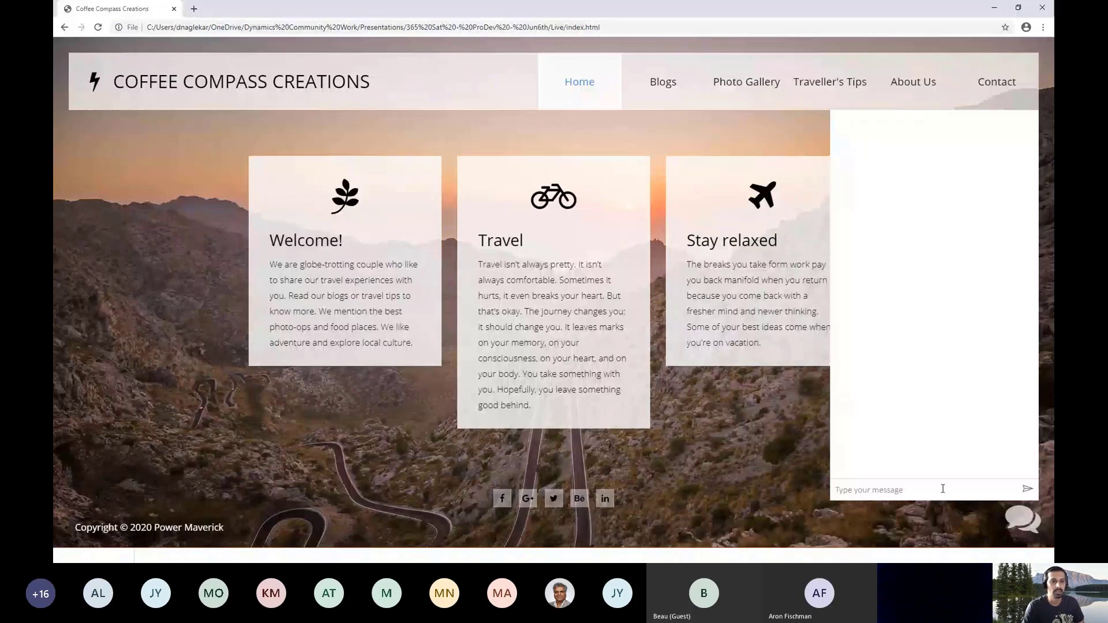
type("hi")
key("Return")
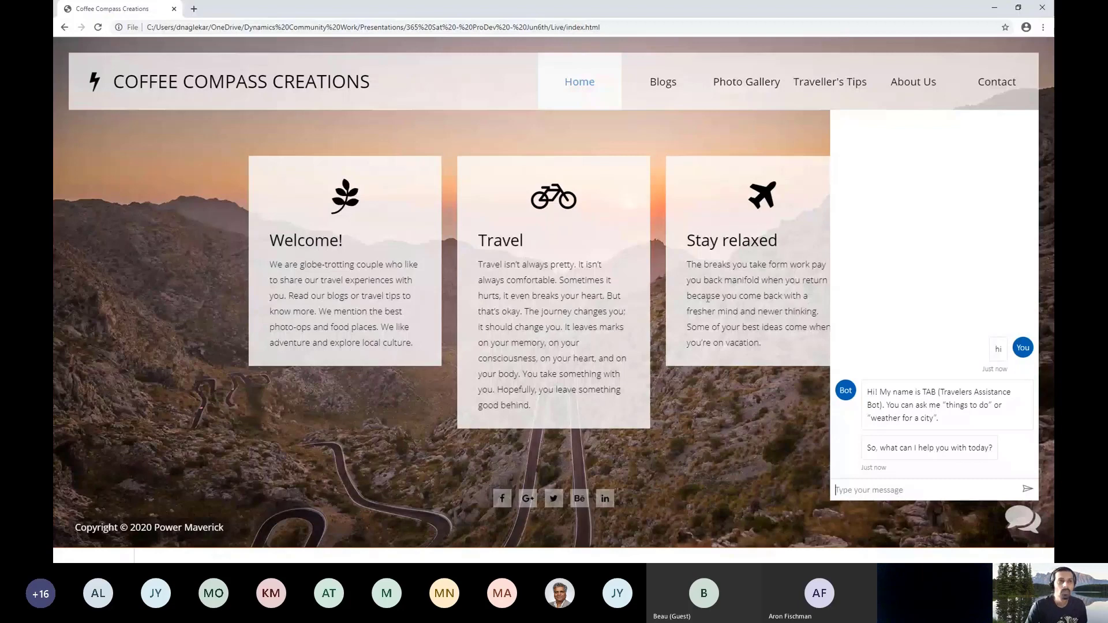
- Close the local page, reset the PVA test chat, and open the live Test Bot tab
left_click(1043, 8)
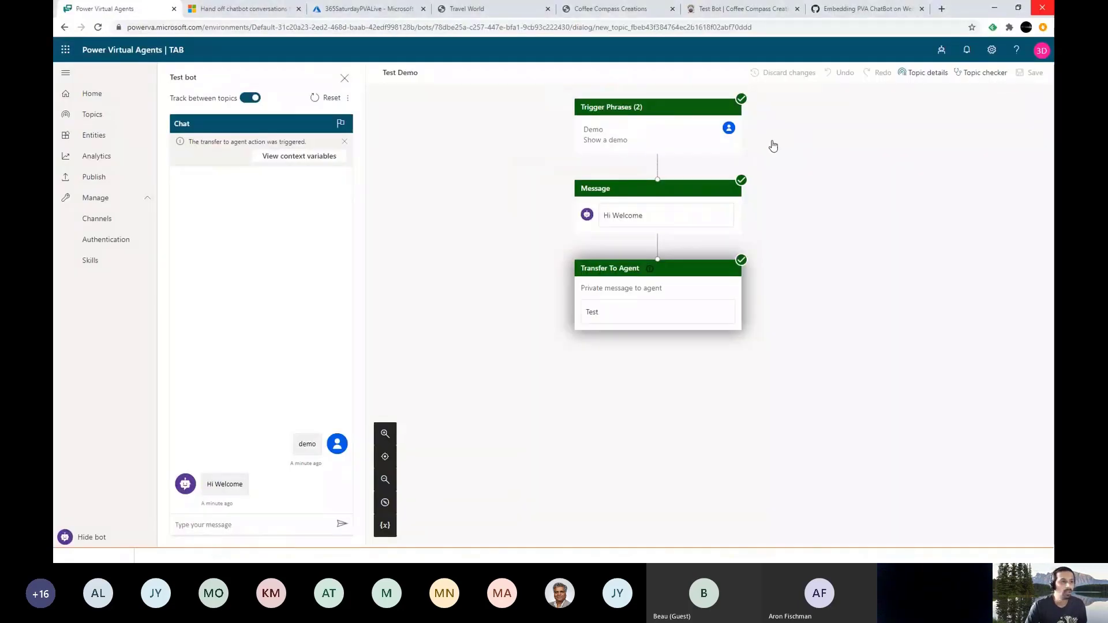
left_click(334, 98)
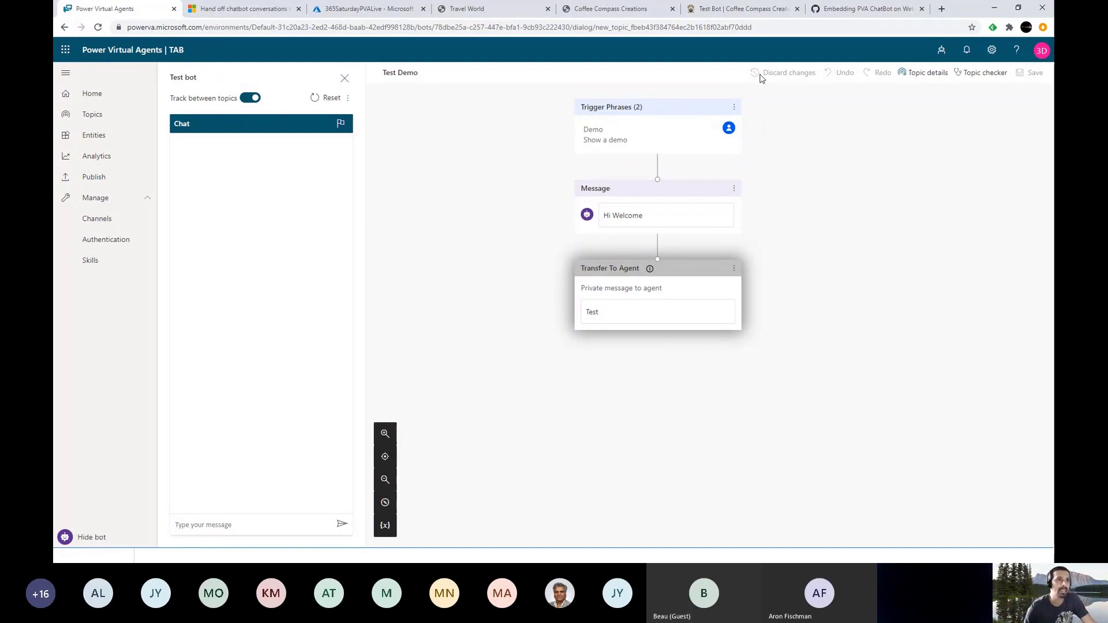
left_click(752, 12)
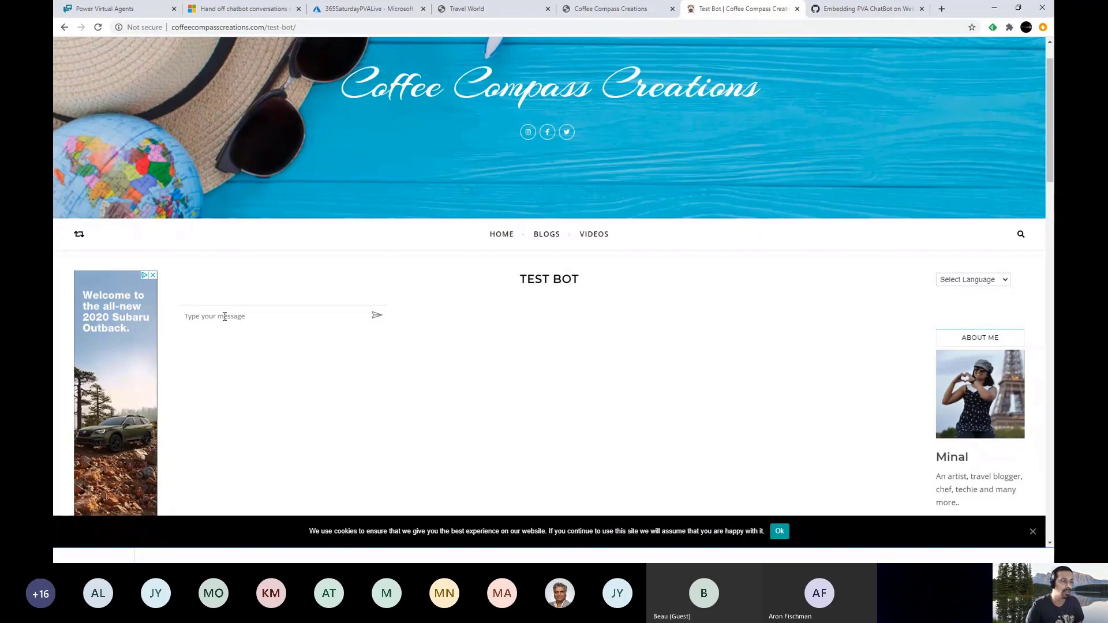
- Send 'hi' to the bot embedded on the live Test Bot page and get TAB's welcome
type("hi")
key("Return")
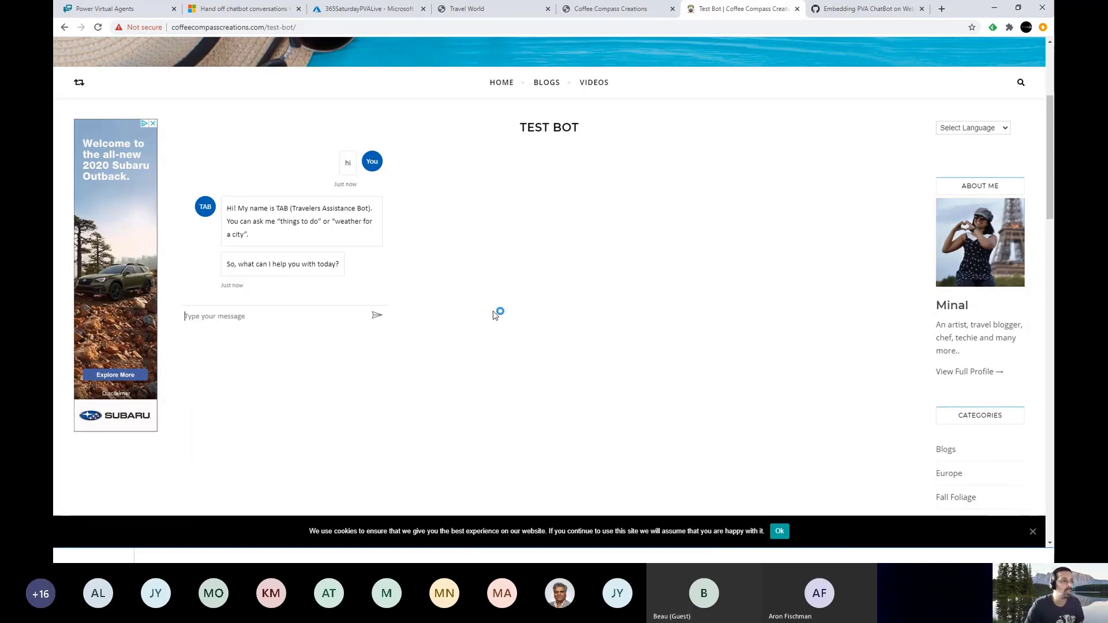
left_click(254, 318)
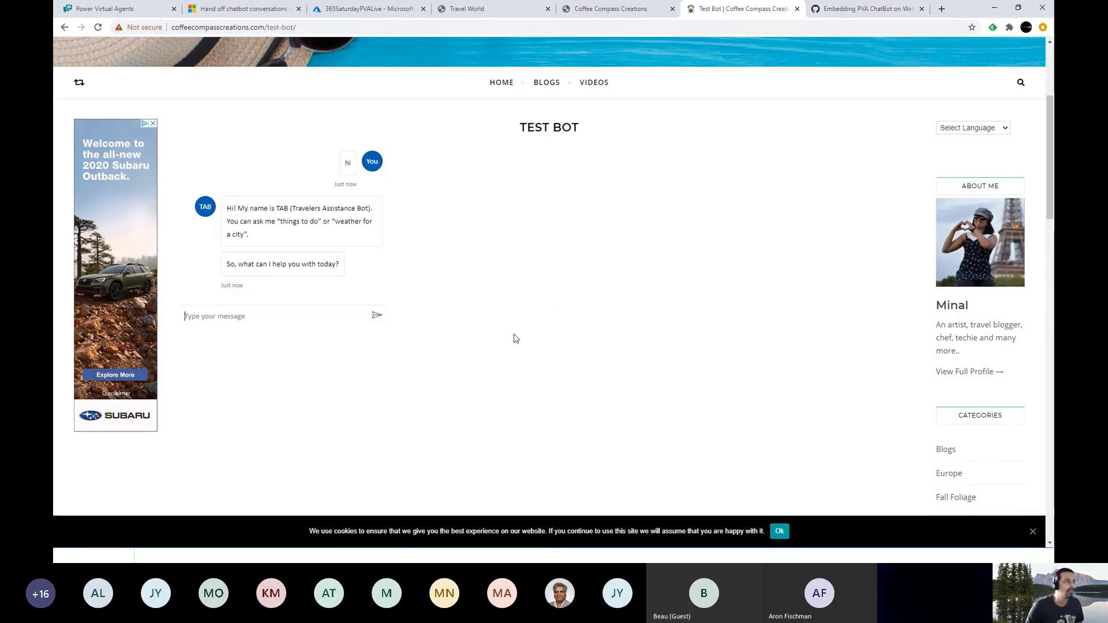
left_click(106, 10)
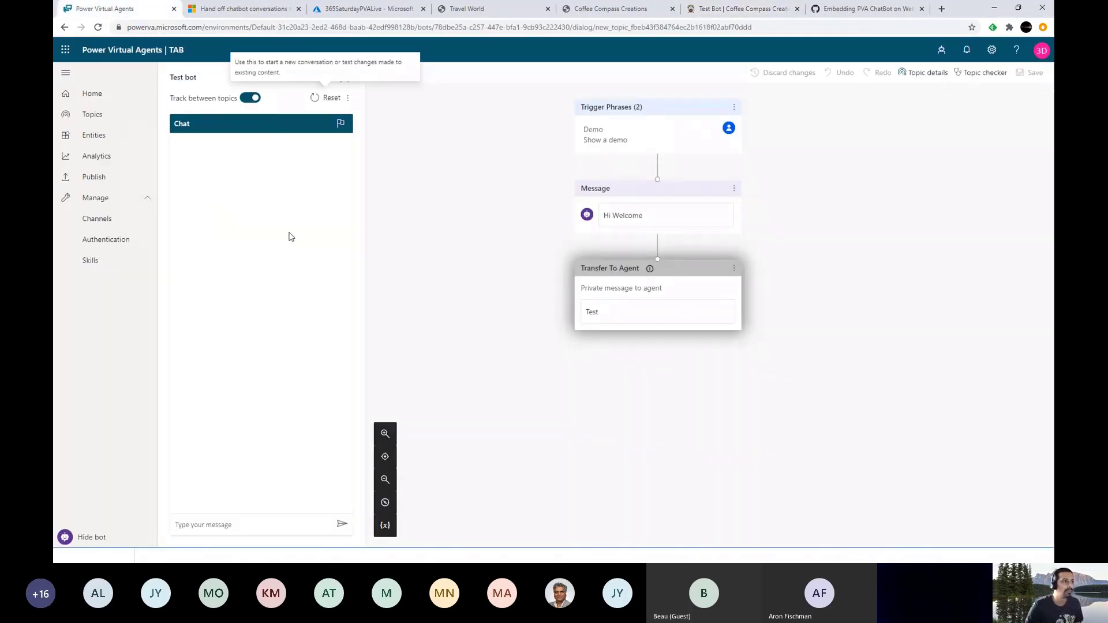
- View the bot's Channels page, then advance the slideshow to the Questions slide
left_click(108, 220)
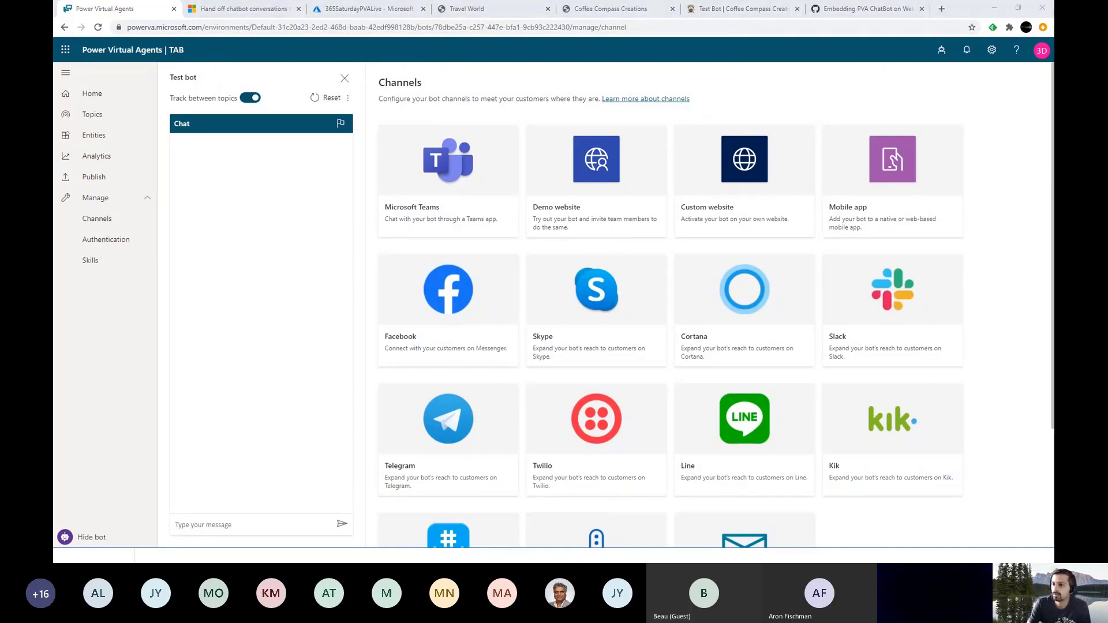
key("alt+Tab")
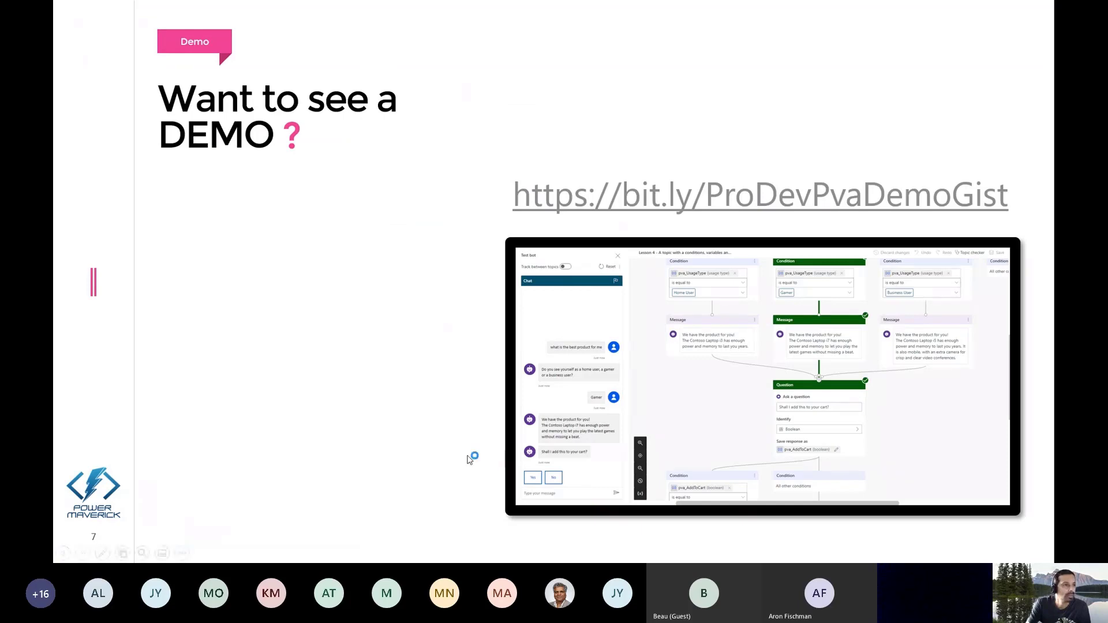
key("Right")
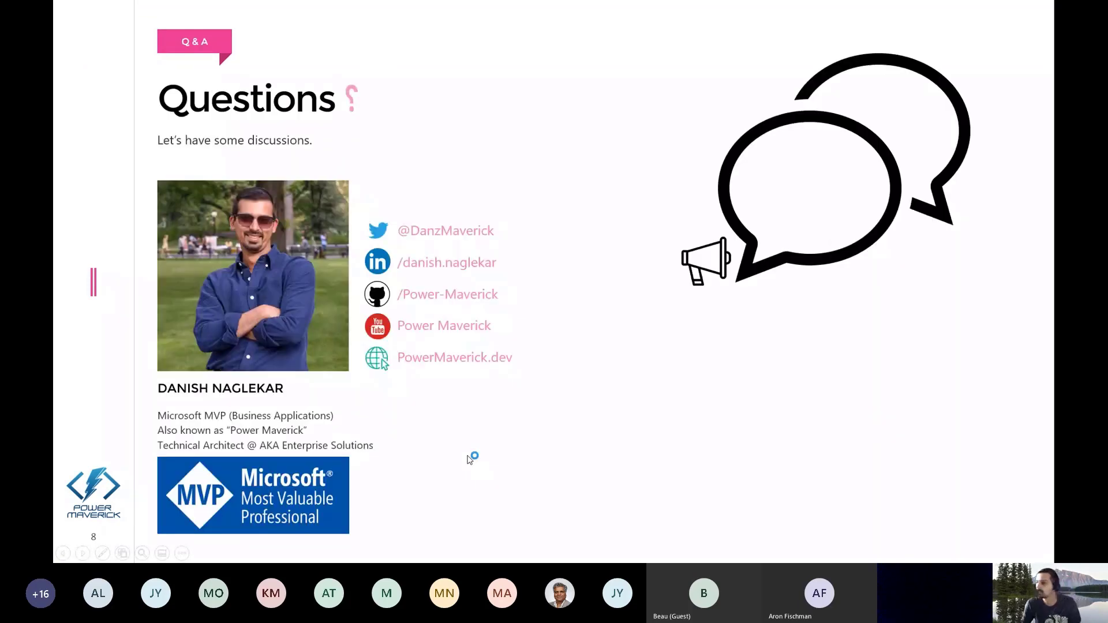